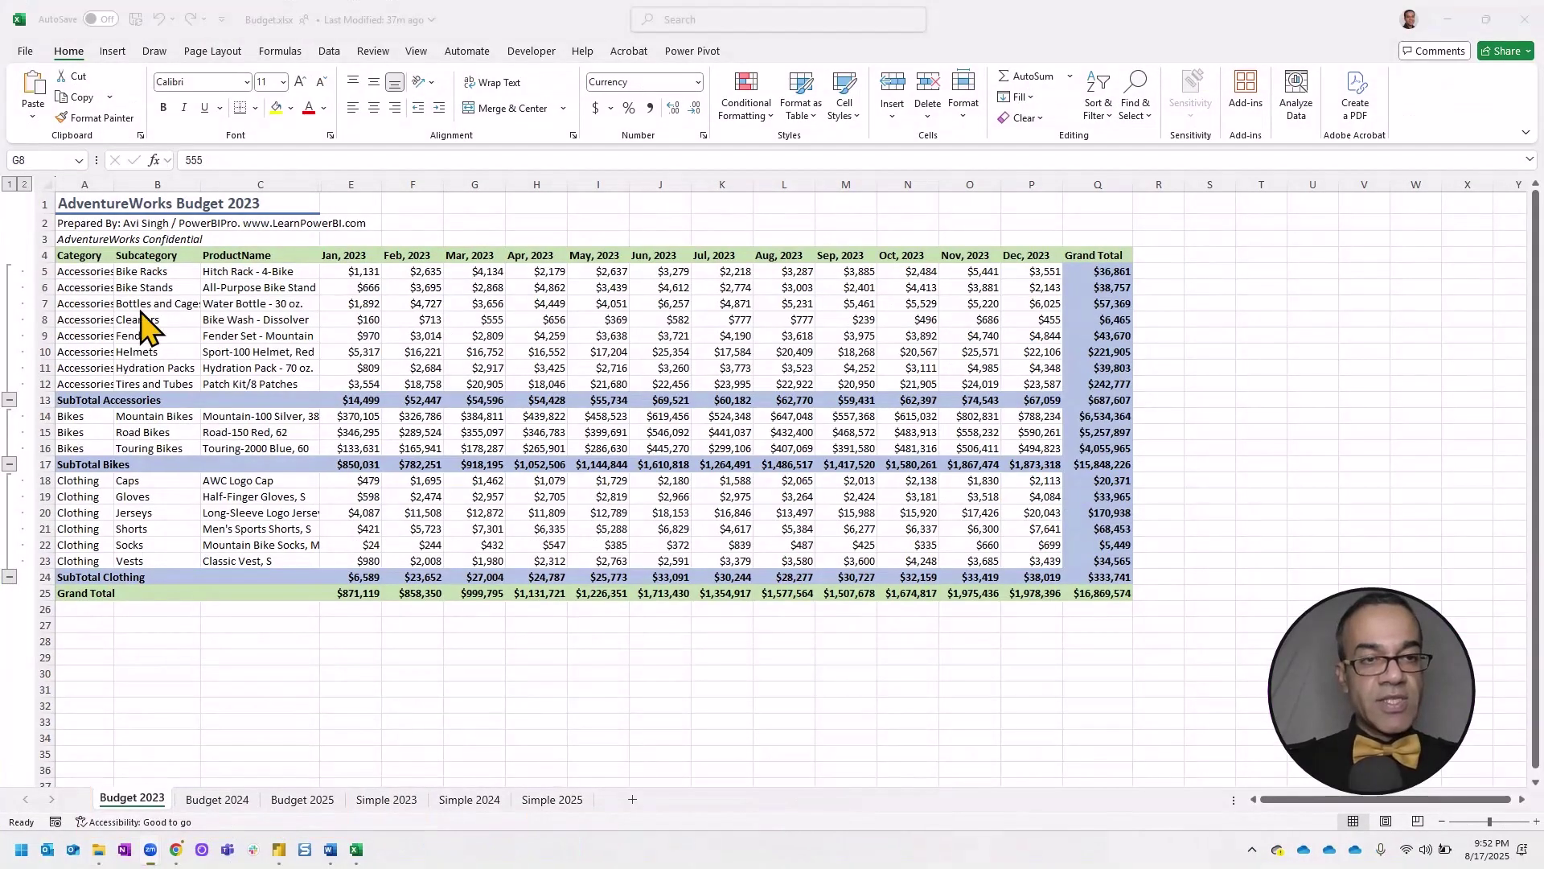
# - Look through the Budget 2024 and Budget 2025 sheets in the workbook
pyautogui.click(218, 799)
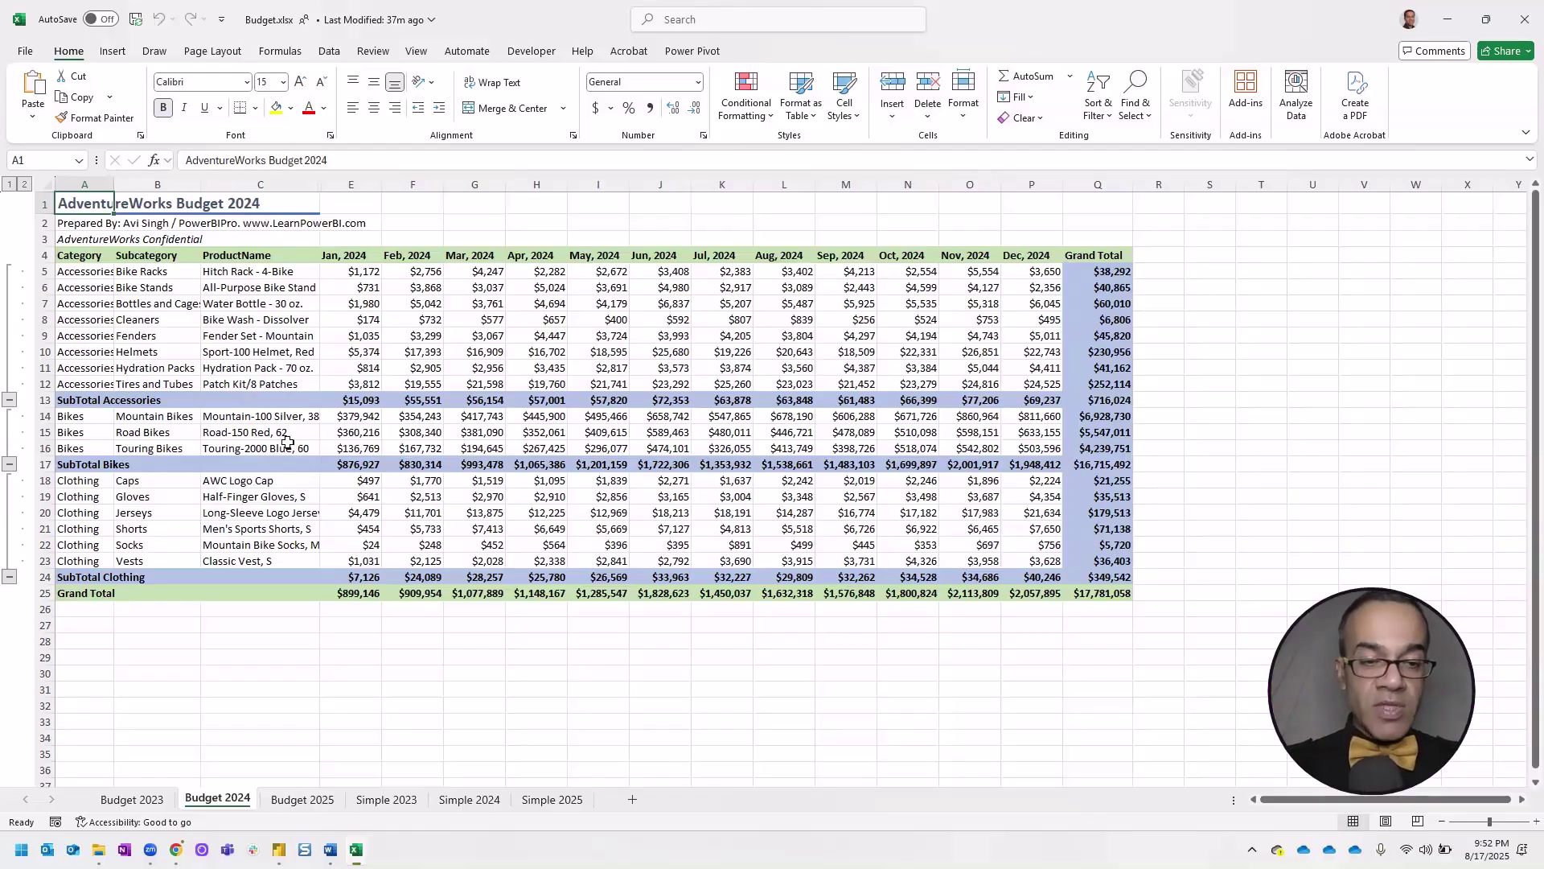
pyautogui.click(289, 801)
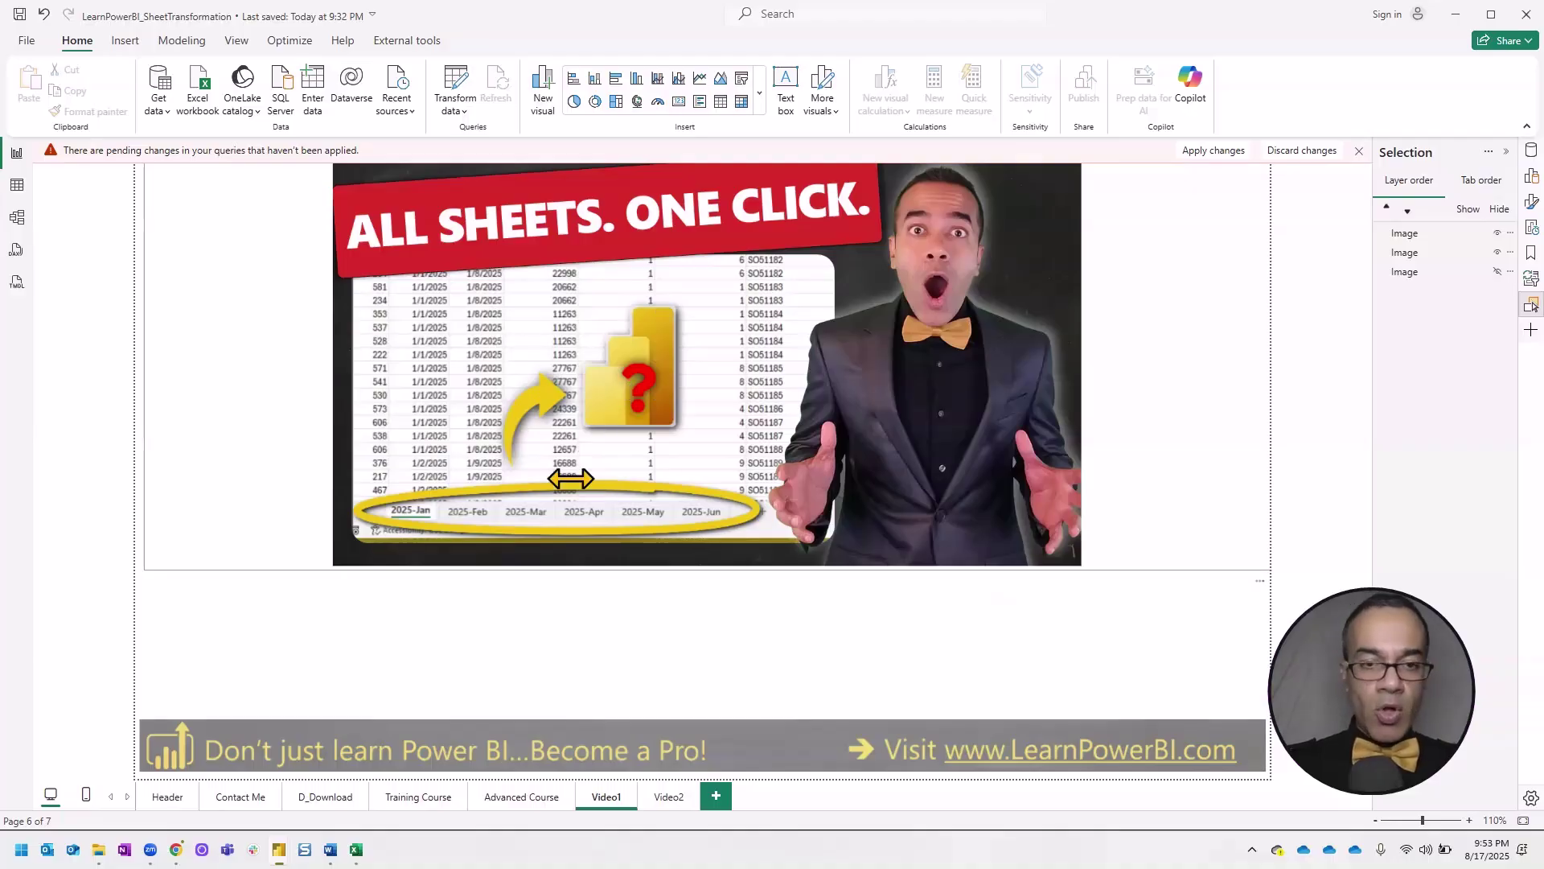
# - Show and select the hidden viewer-comment image on the report page, then return to Excel
pyautogui.click(1497, 272)
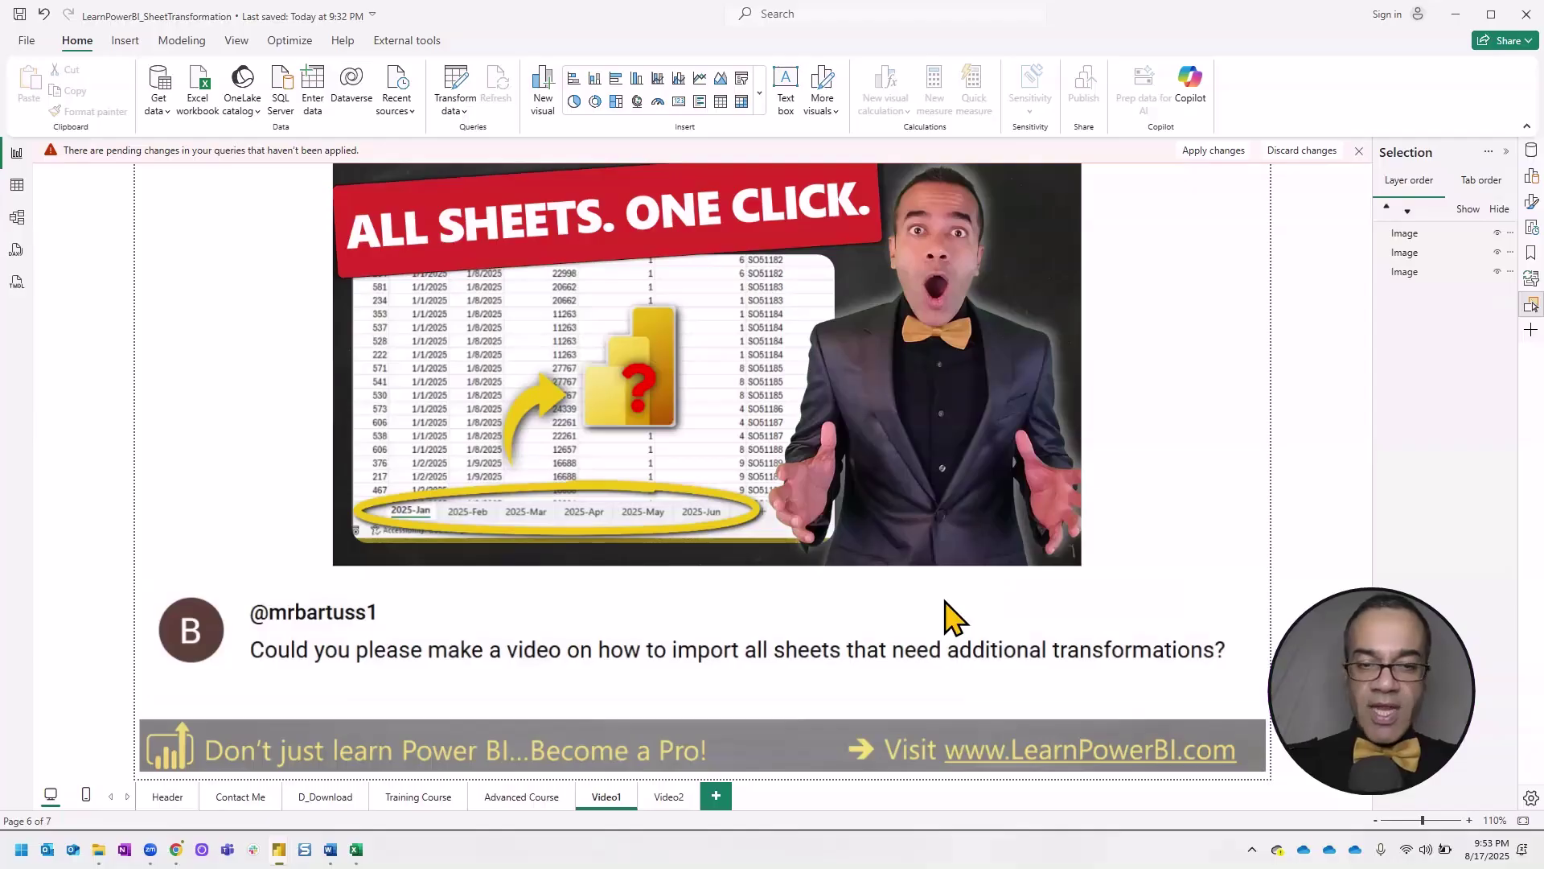
pyautogui.click(742, 646)
pyautogui.hotkey('alt', 'Tab')
pyautogui.hotkey('alt', 'Tab')
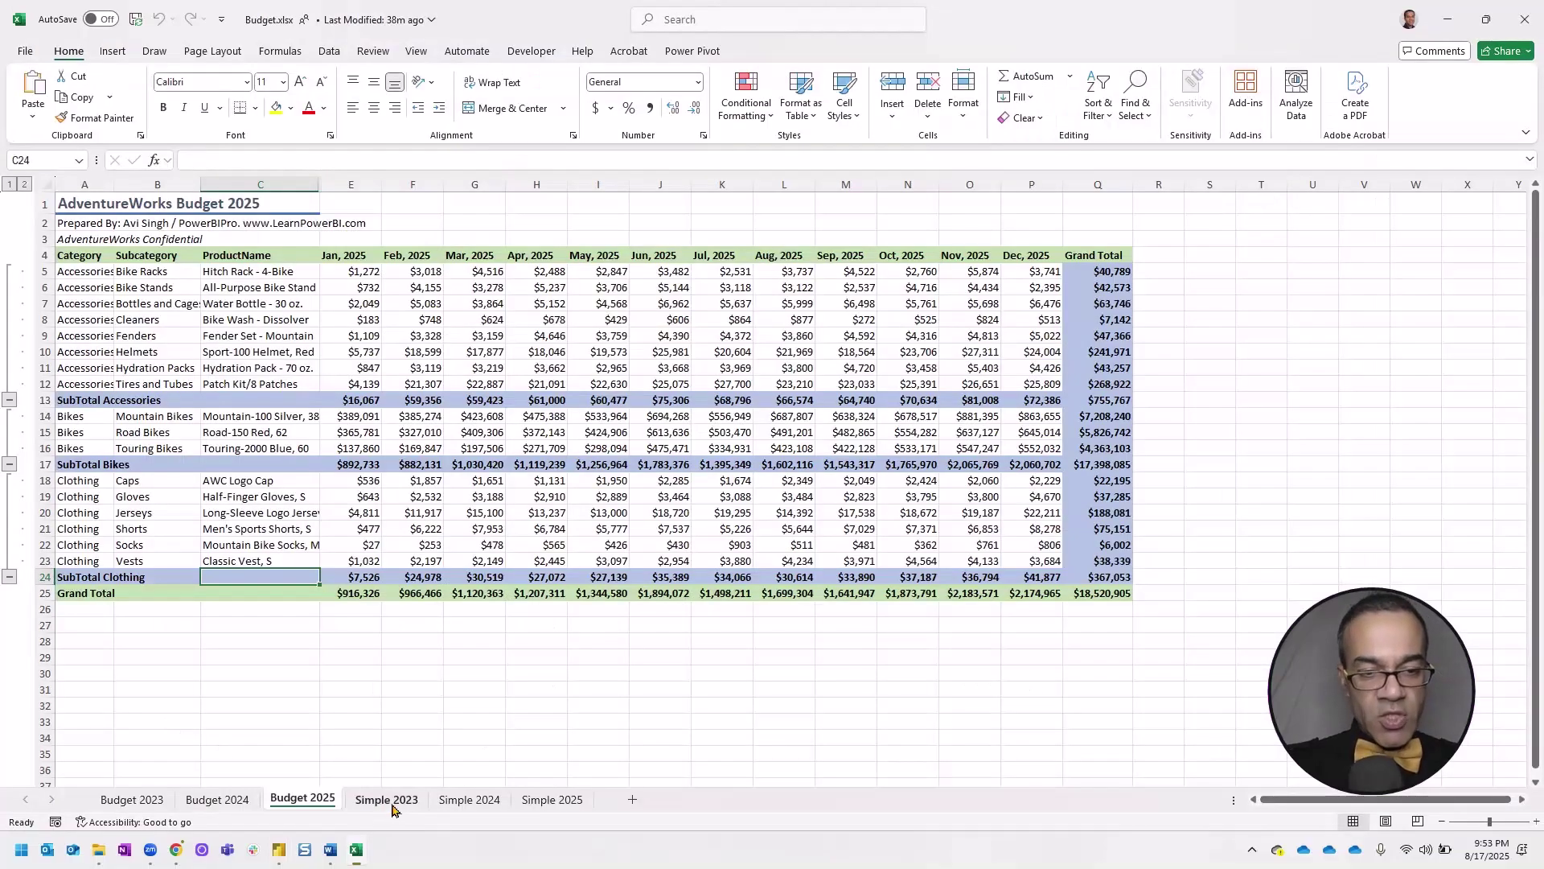
# - Review the Simple 2023, 2024 and 2025 sheets, then launch Transform data in Power BI
pyautogui.click(389, 800)
pyautogui.click(469, 800)
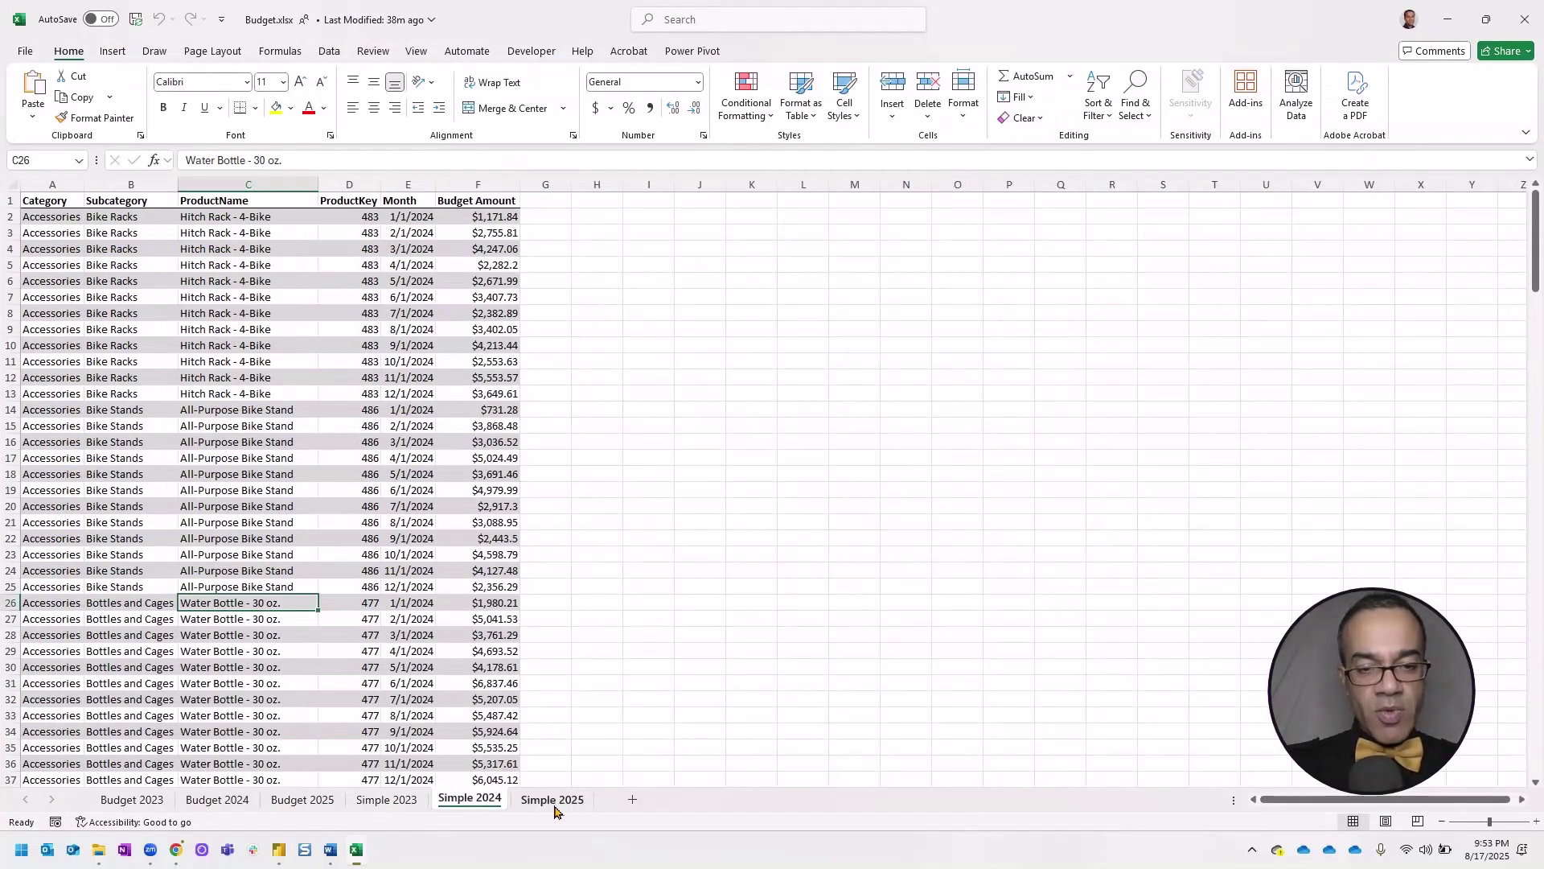
pyautogui.click(553, 800)
pyautogui.click(389, 800)
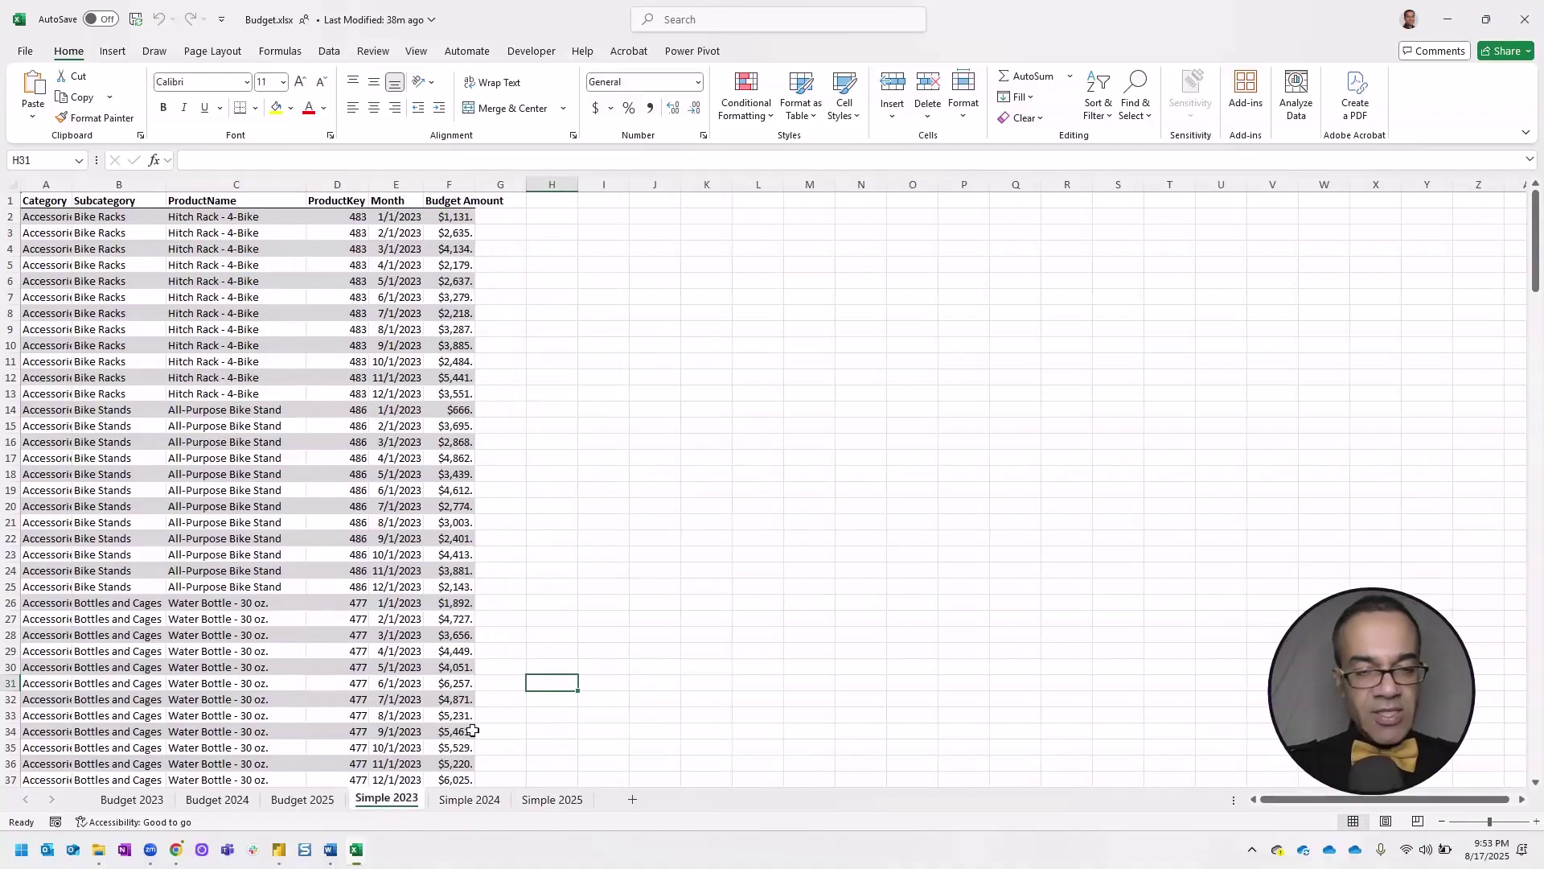
pyautogui.hotkey('alt', 'Tab')
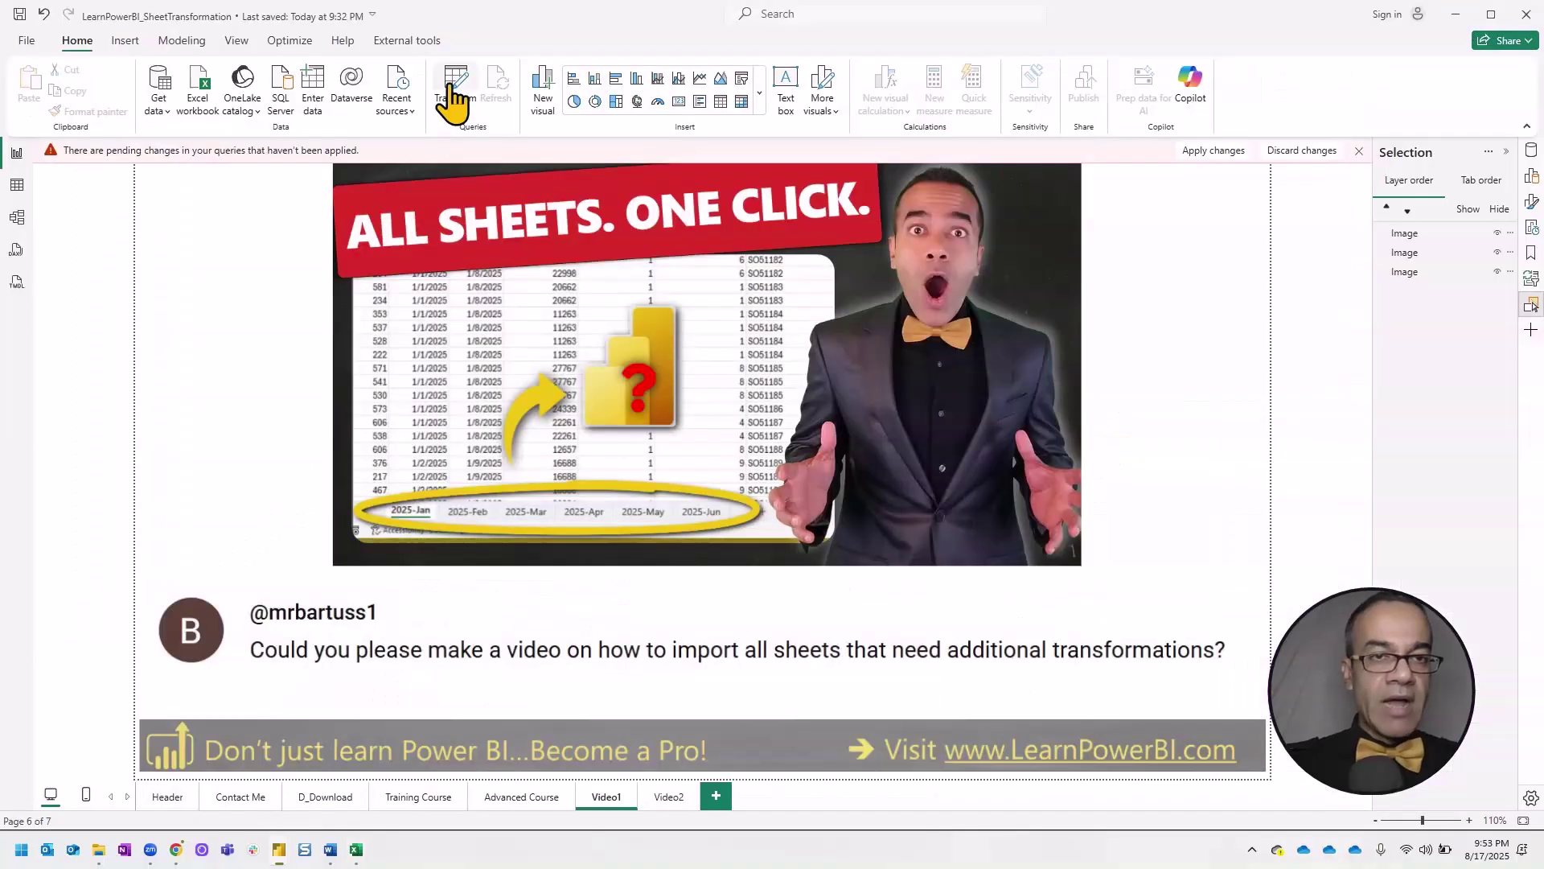
pyautogui.click(454, 90)
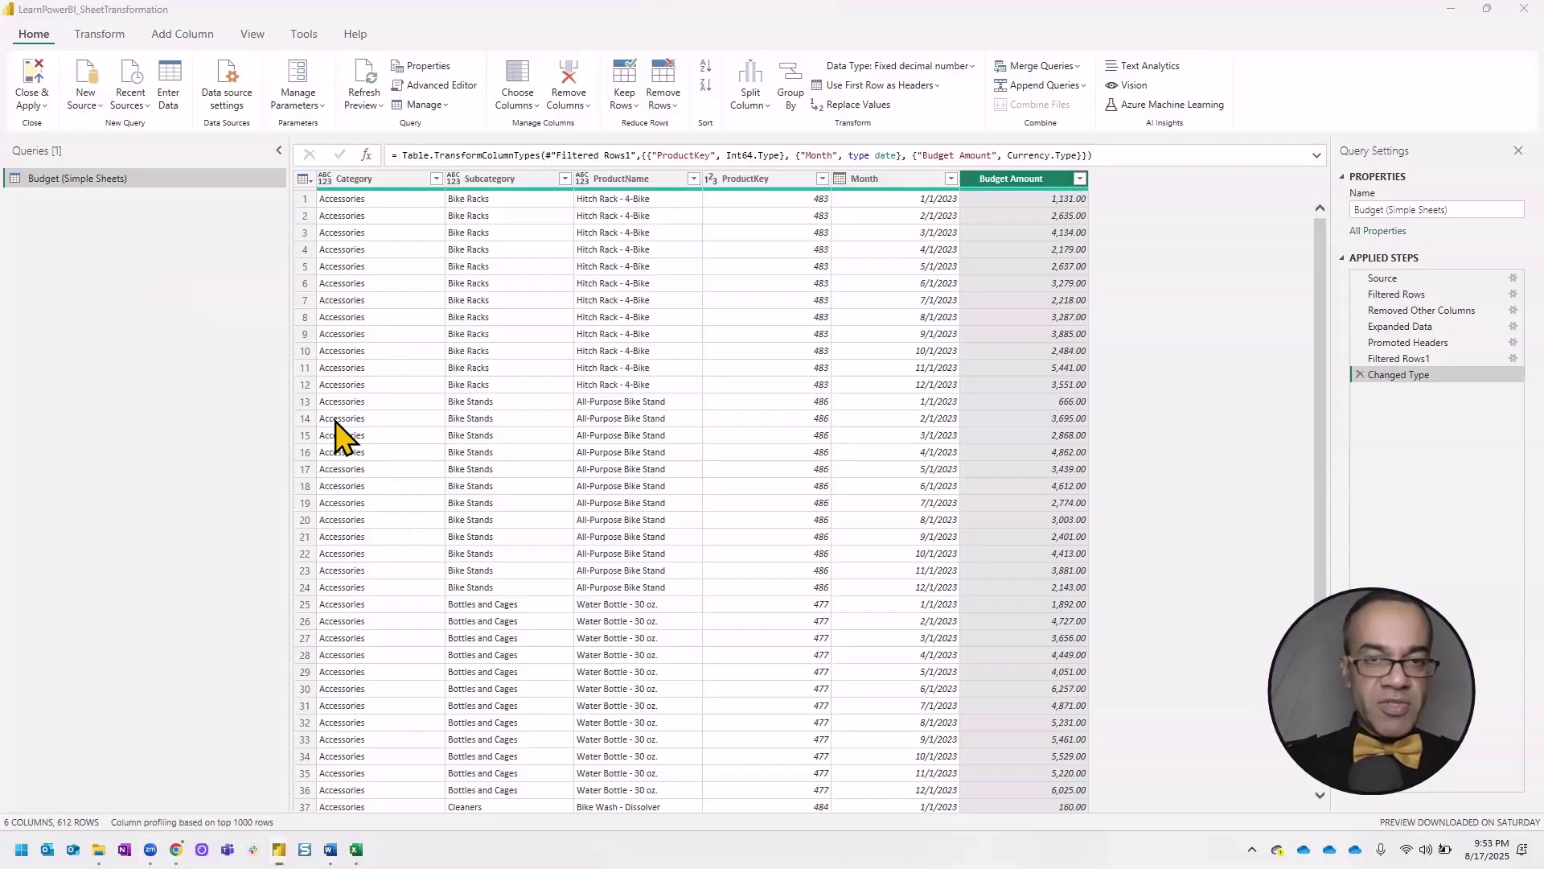
# - Bring the Budget workbook forward, close it, and return to the Power Query editor
pyautogui.hotkey('alt', 'Tab')
pyautogui.press('Tab')
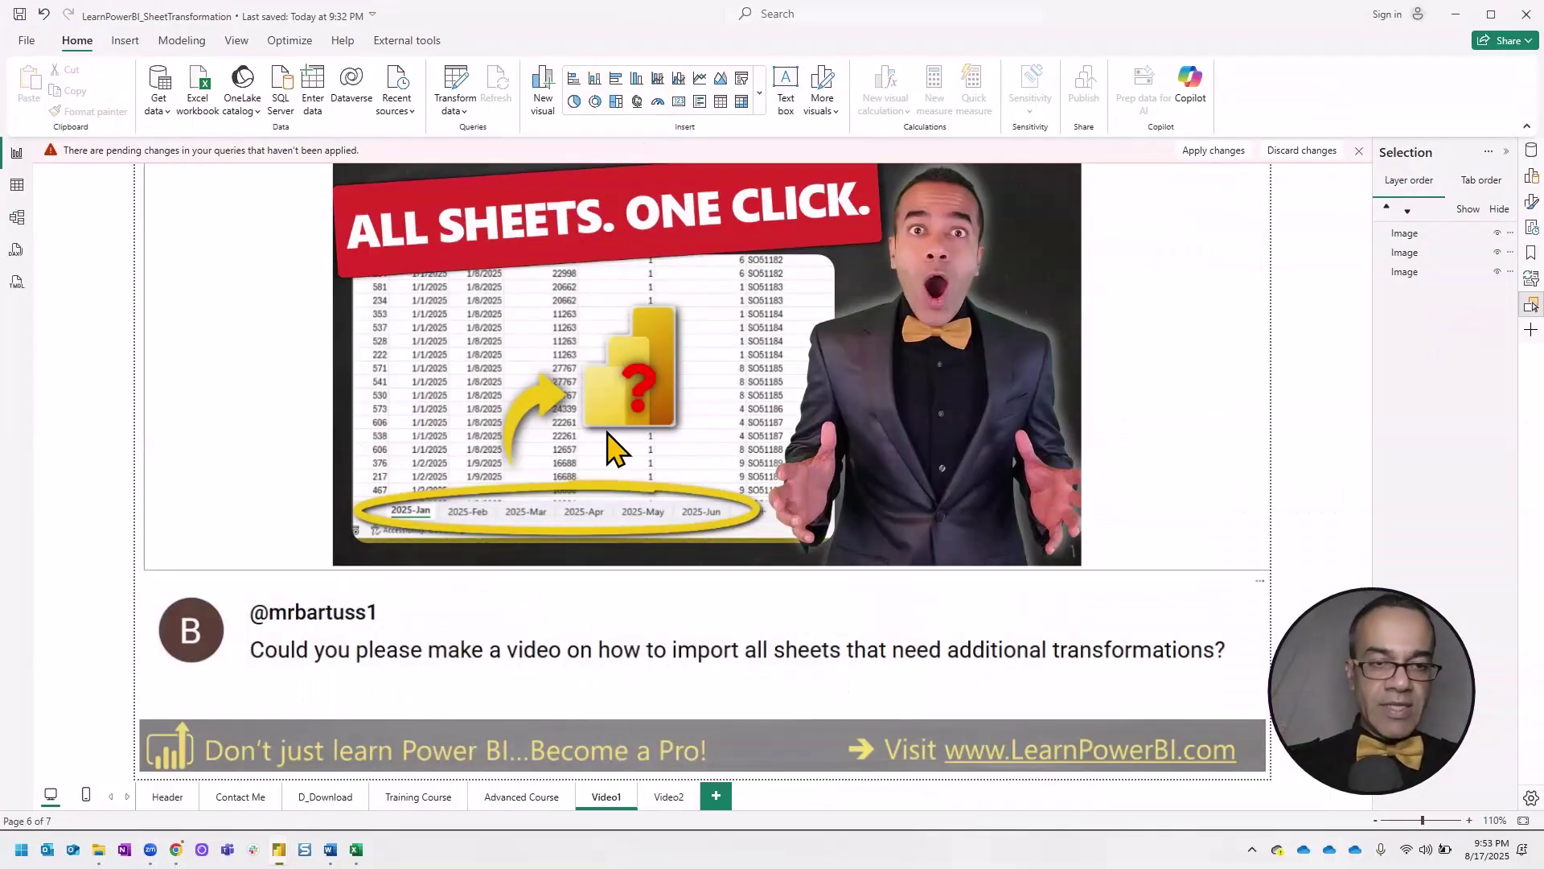
pyautogui.hotkey('alt', 'Tab')
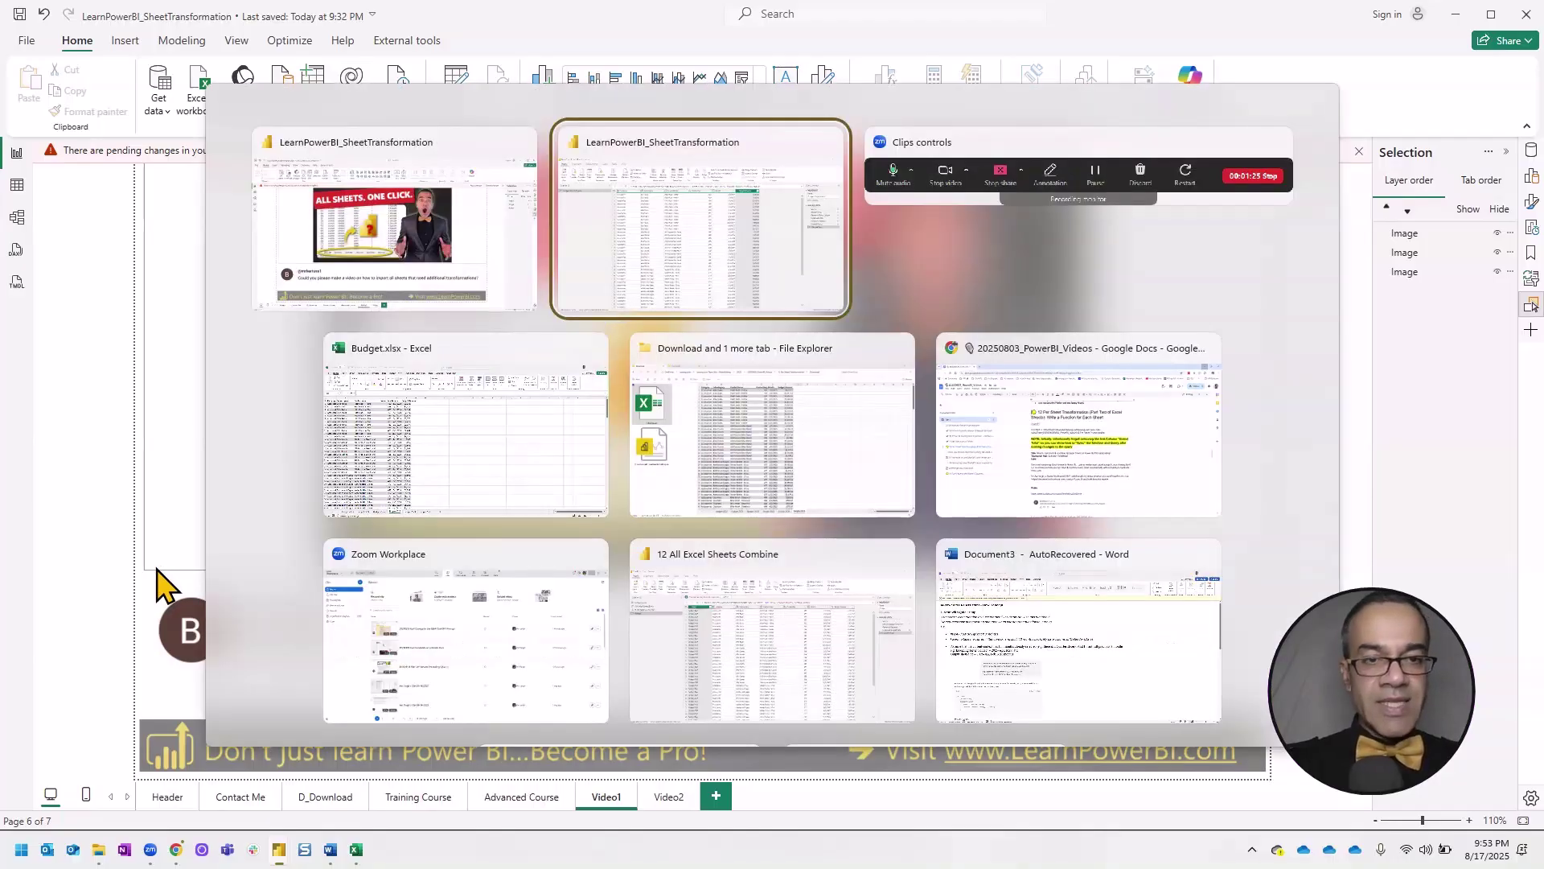
pyautogui.press('Tab')
pyautogui.press('Tab')
pyautogui.press('alt')
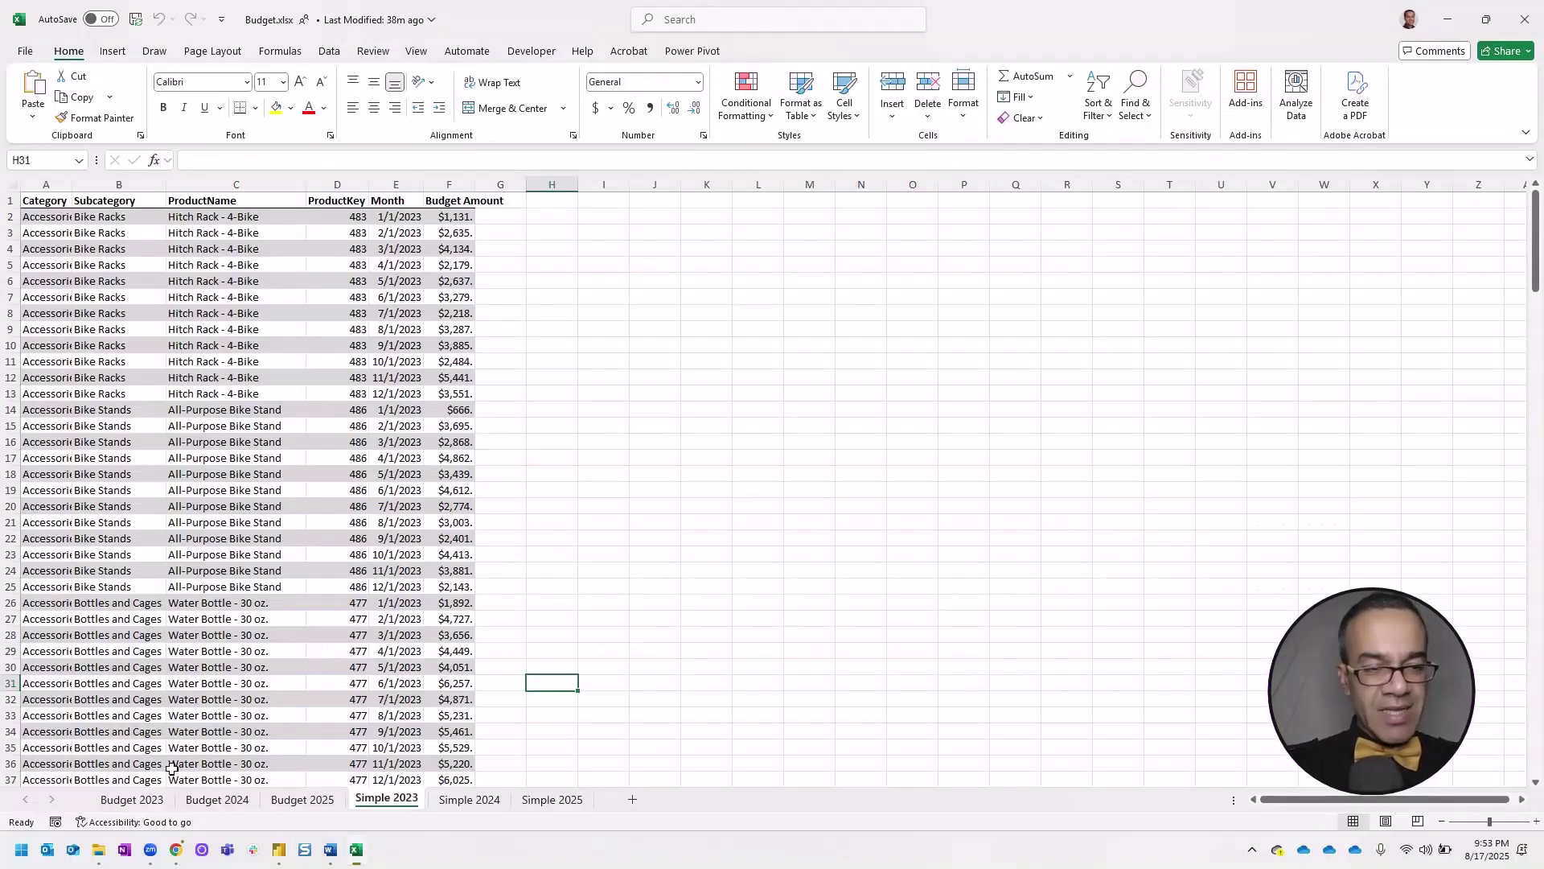
pyautogui.click(132, 799)
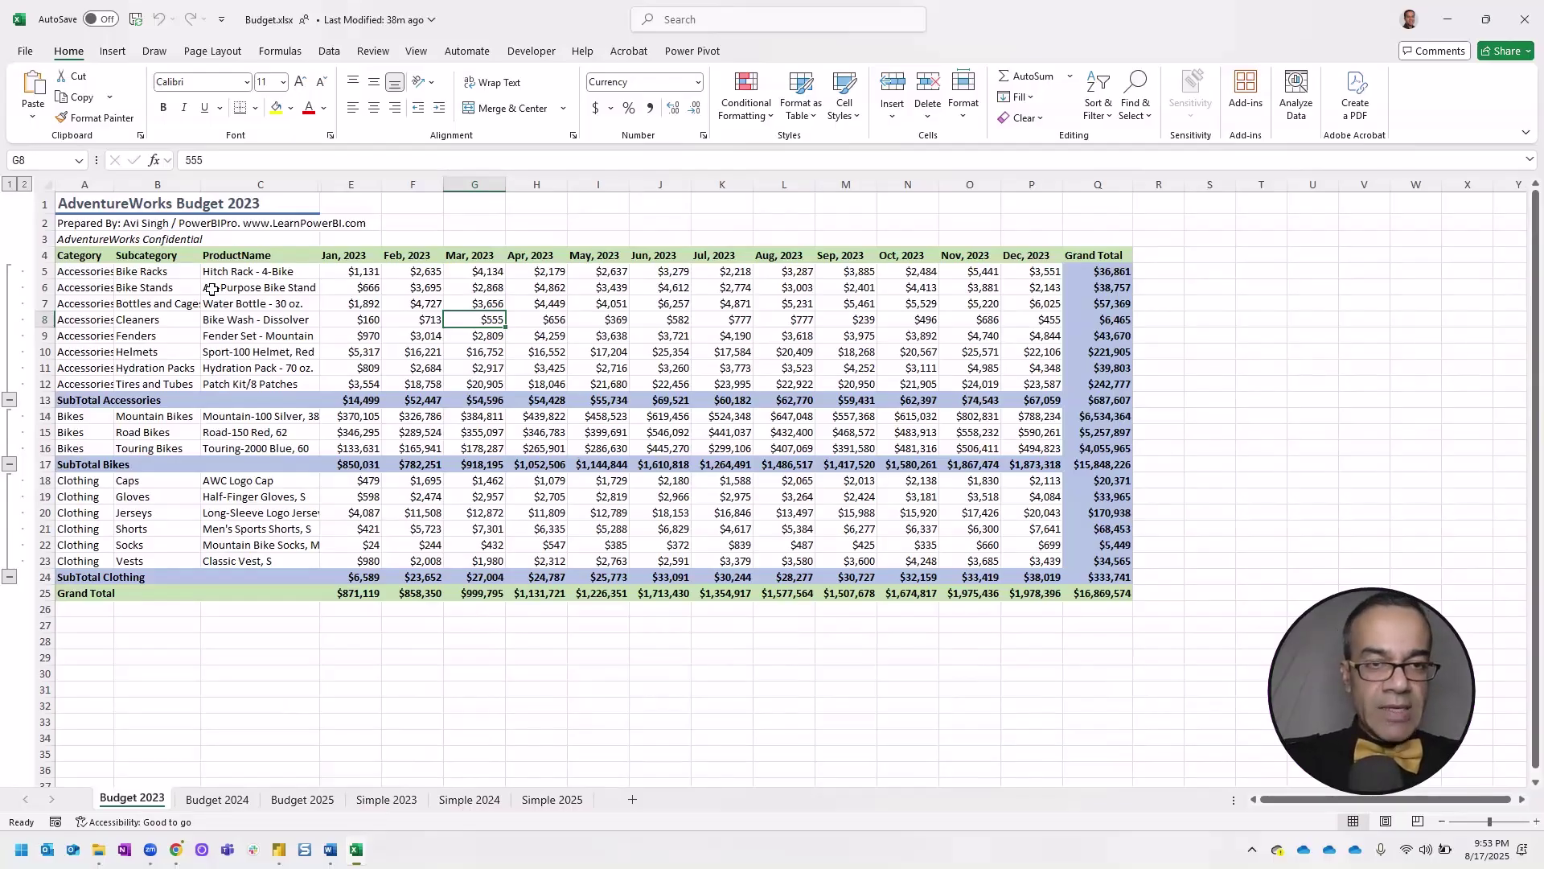
pyautogui.hotkey('ctrl', 'w')
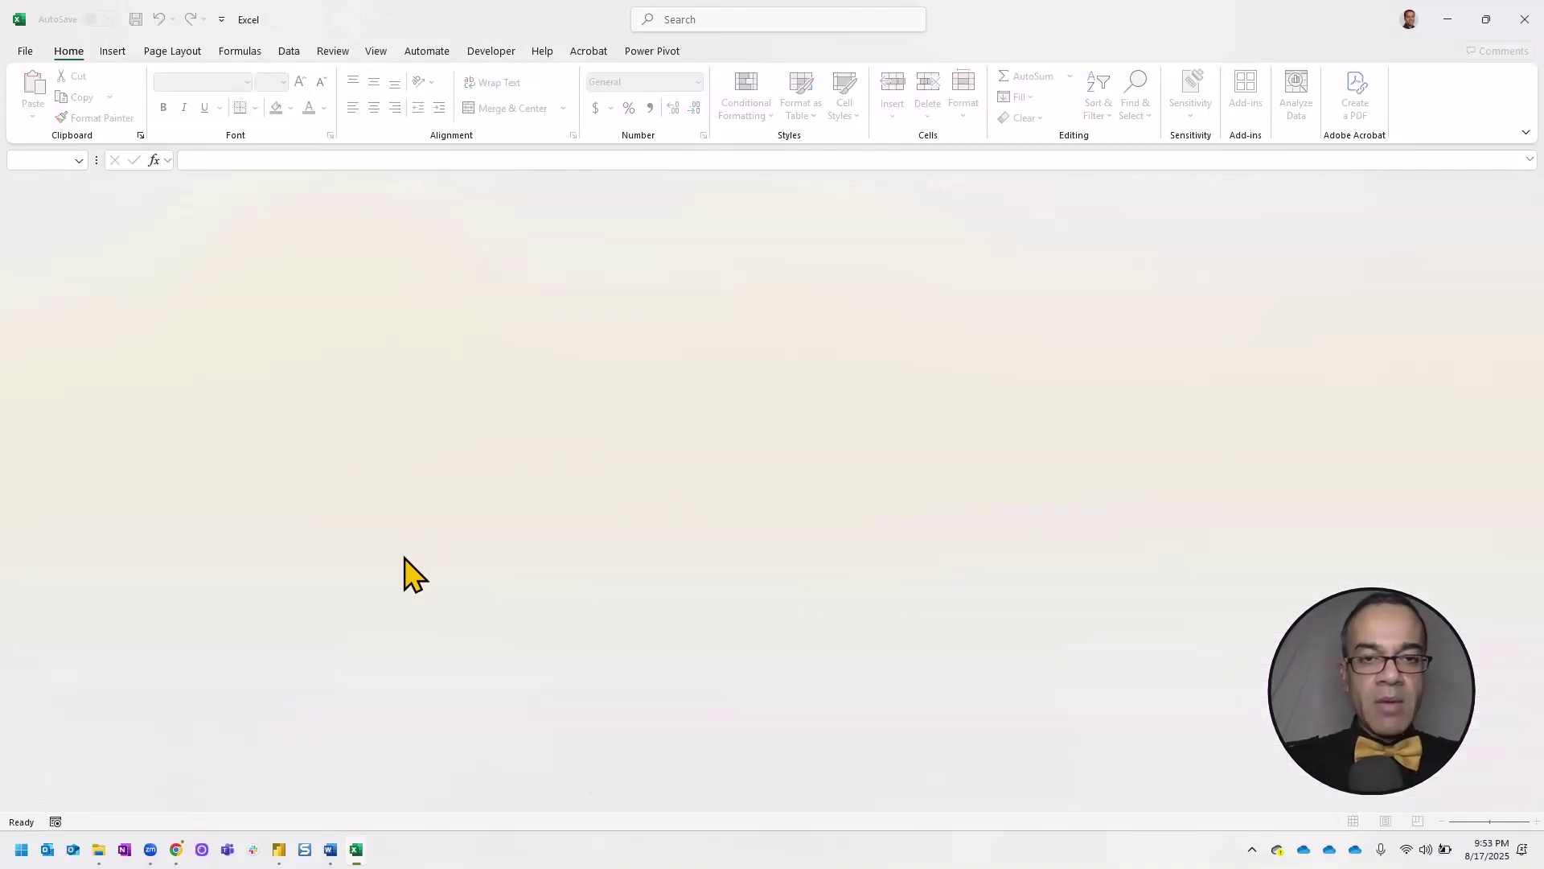
pyautogui.hotkey('alt', 'Tab')
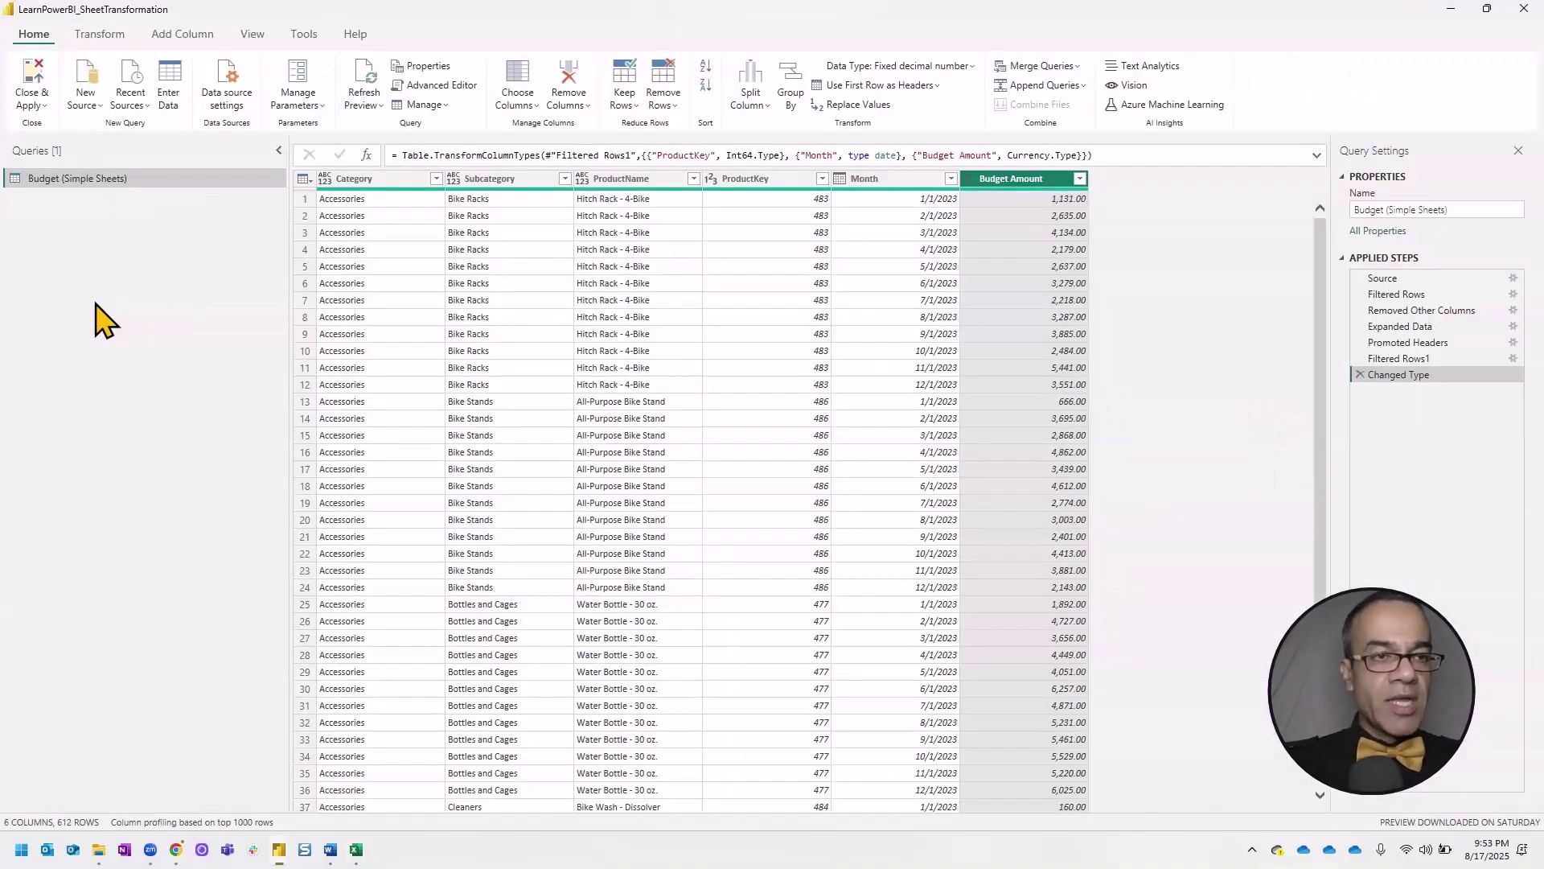
# - Add a new Excel Workbook source pointing at Budget.xlsx, bringing up the Navigator
pyautogui.click(85, 102)
pyautogui.click(114, 165)
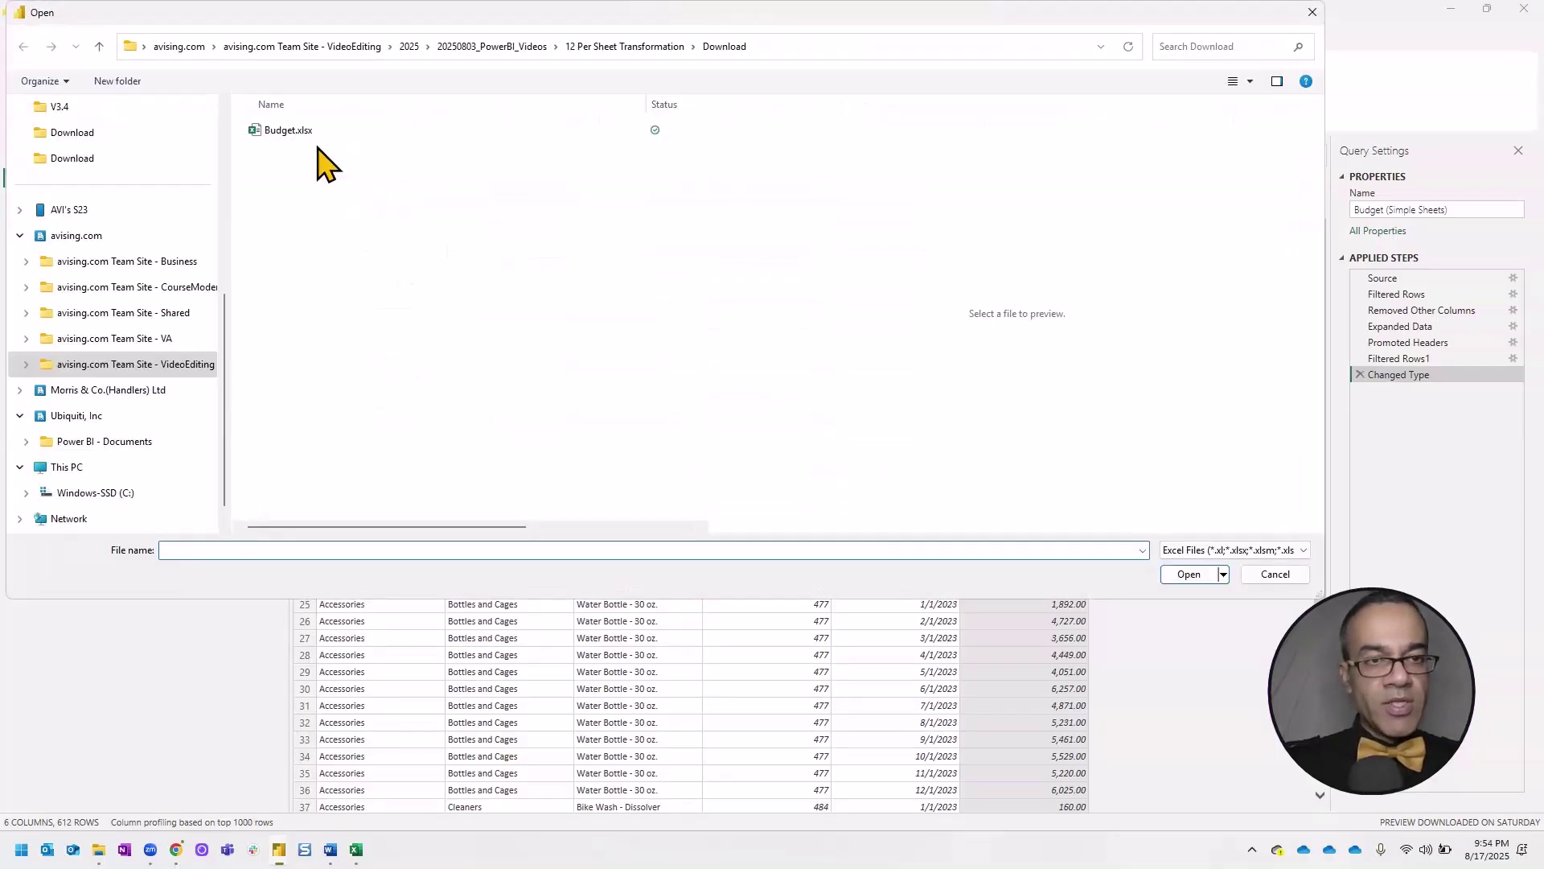
pyautogui.doubleClick(290, 130)
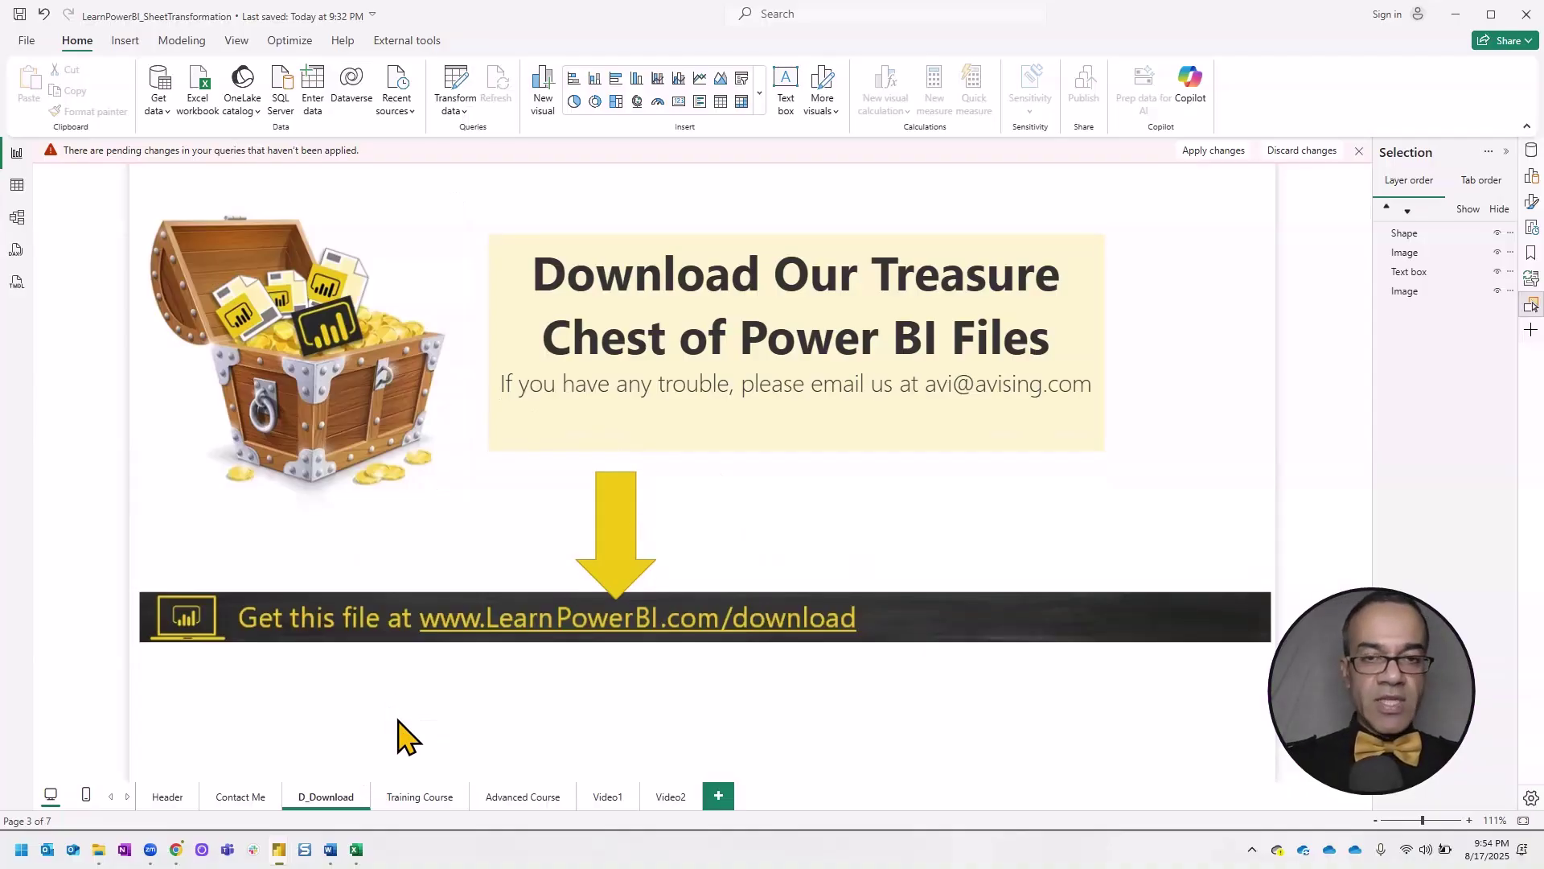
pyautogui.hotkey('alt', 'Tab')
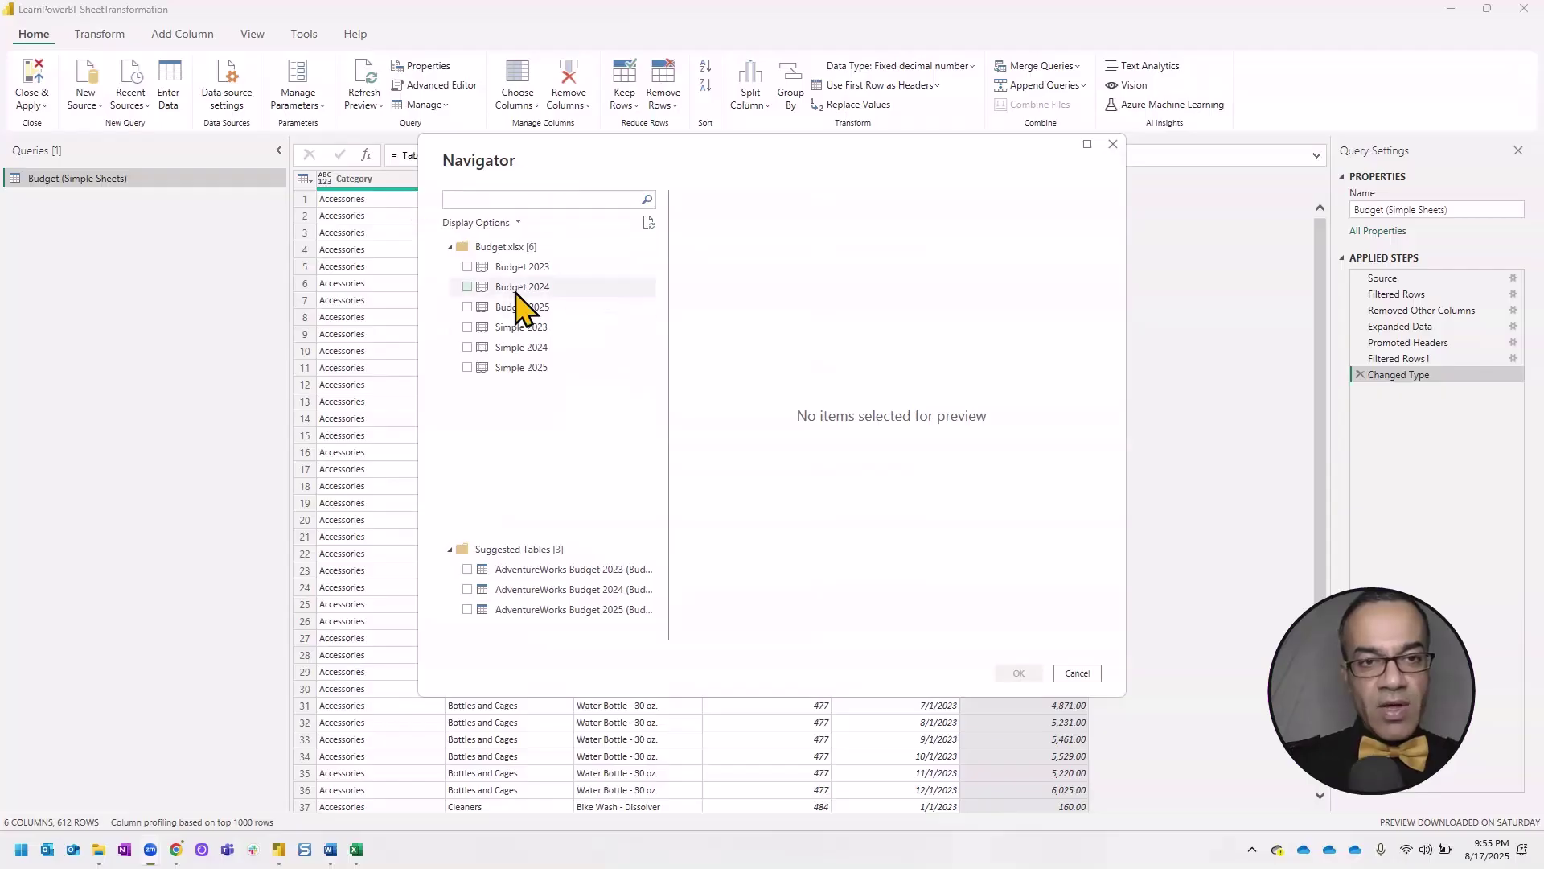
# - Load the Budget 2023 sheet from the Navigator as a new query
pyautogui.click(468, 267)
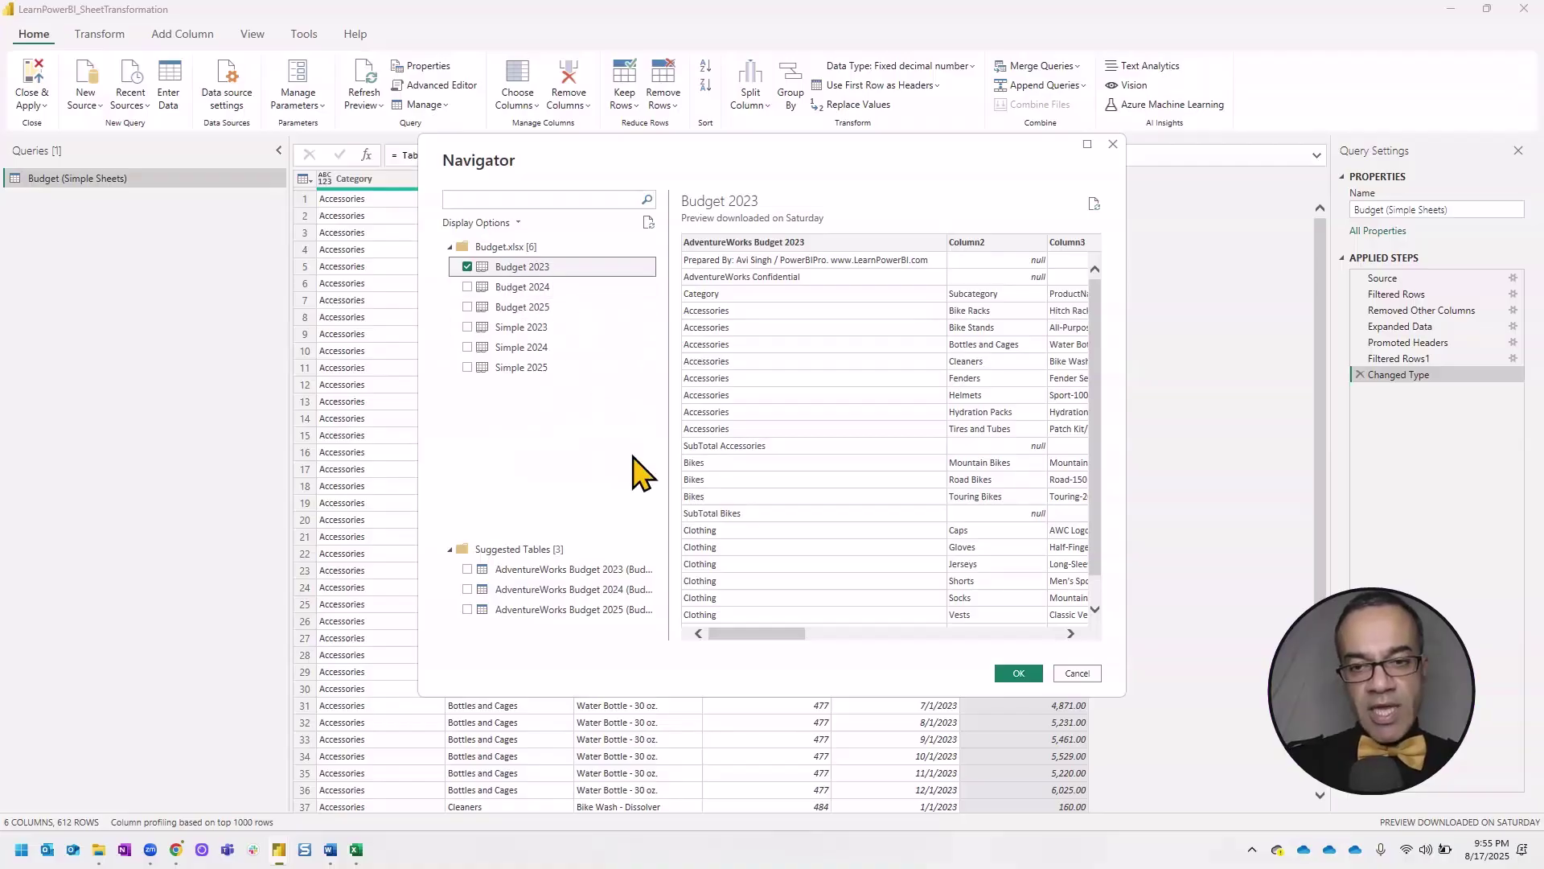
pyautogui.click(1017, 673)
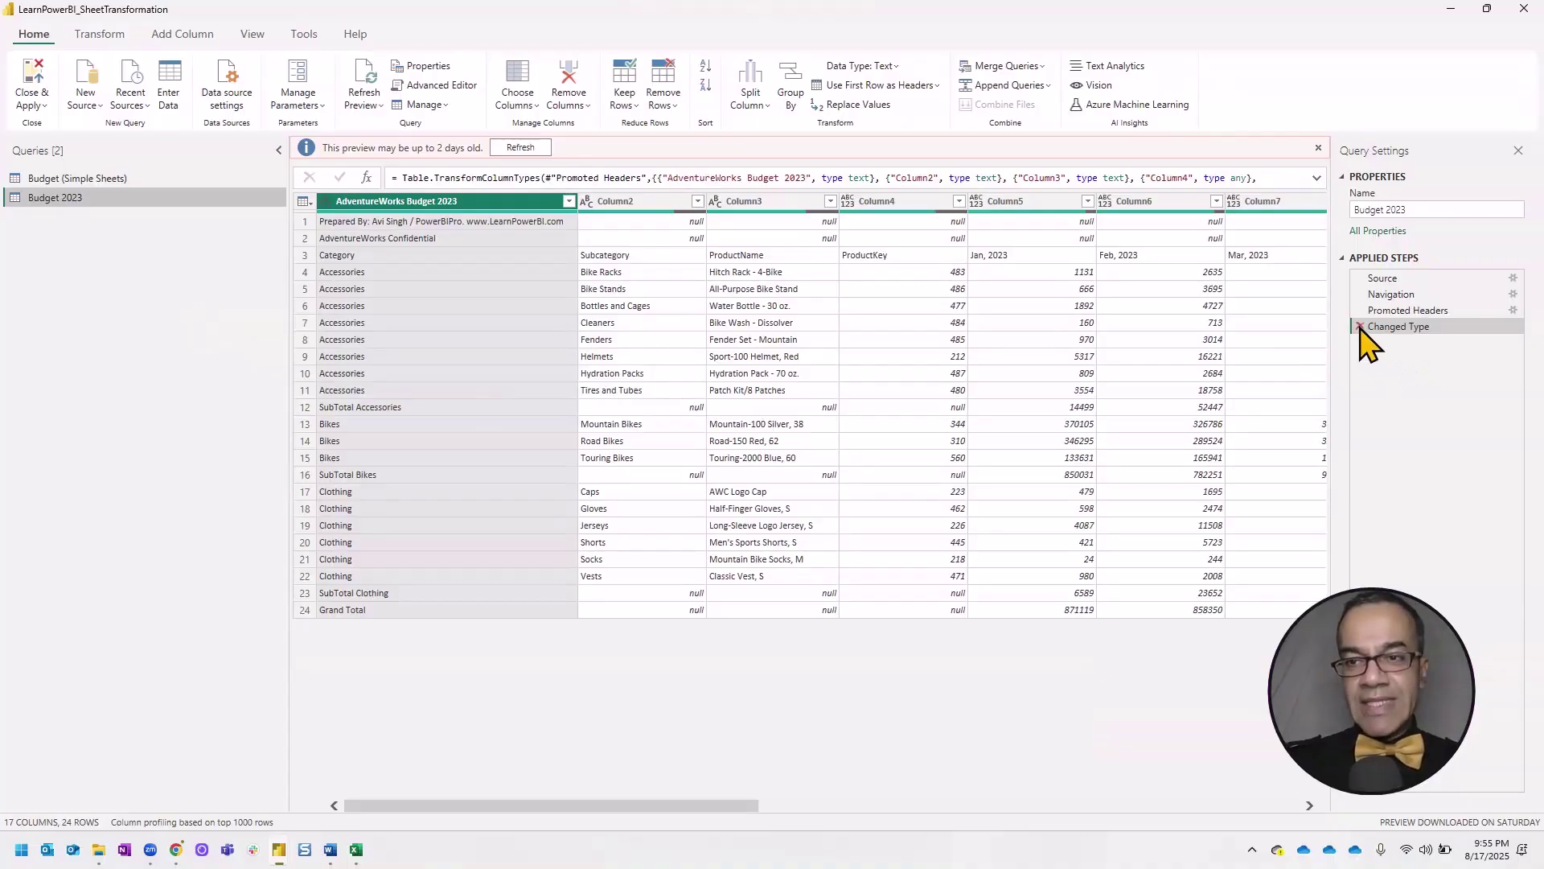
# - Delete the Changed Type, Promoted Headers and Navigation steps, leaving only Source
pyautogui.click(1360, 328)
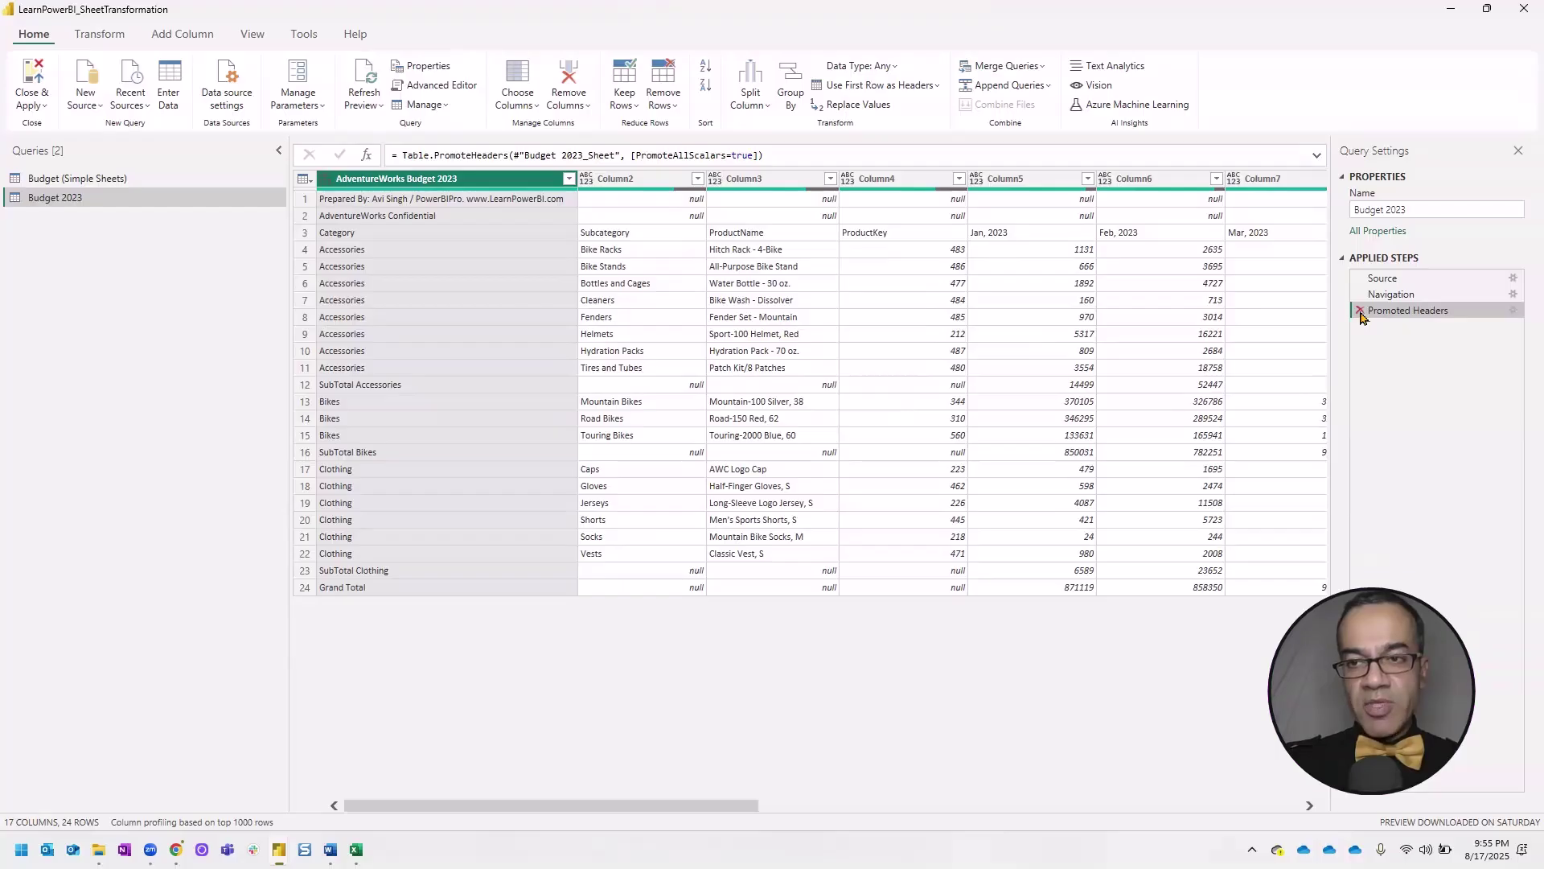
pyautogui.click(1360, 309)
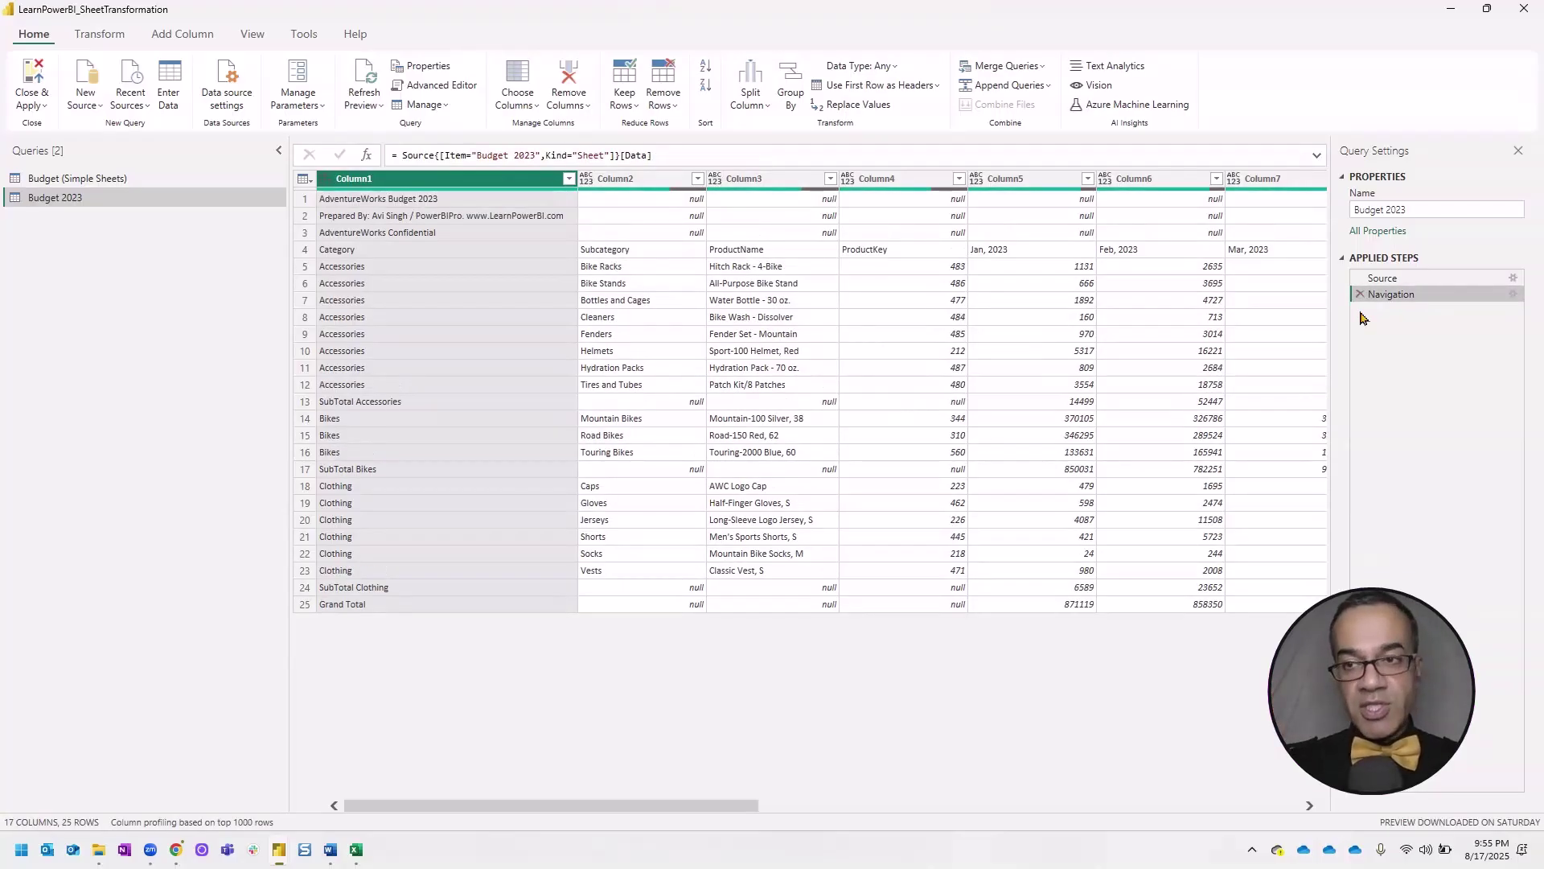
pyautogui.click(1360, 296)
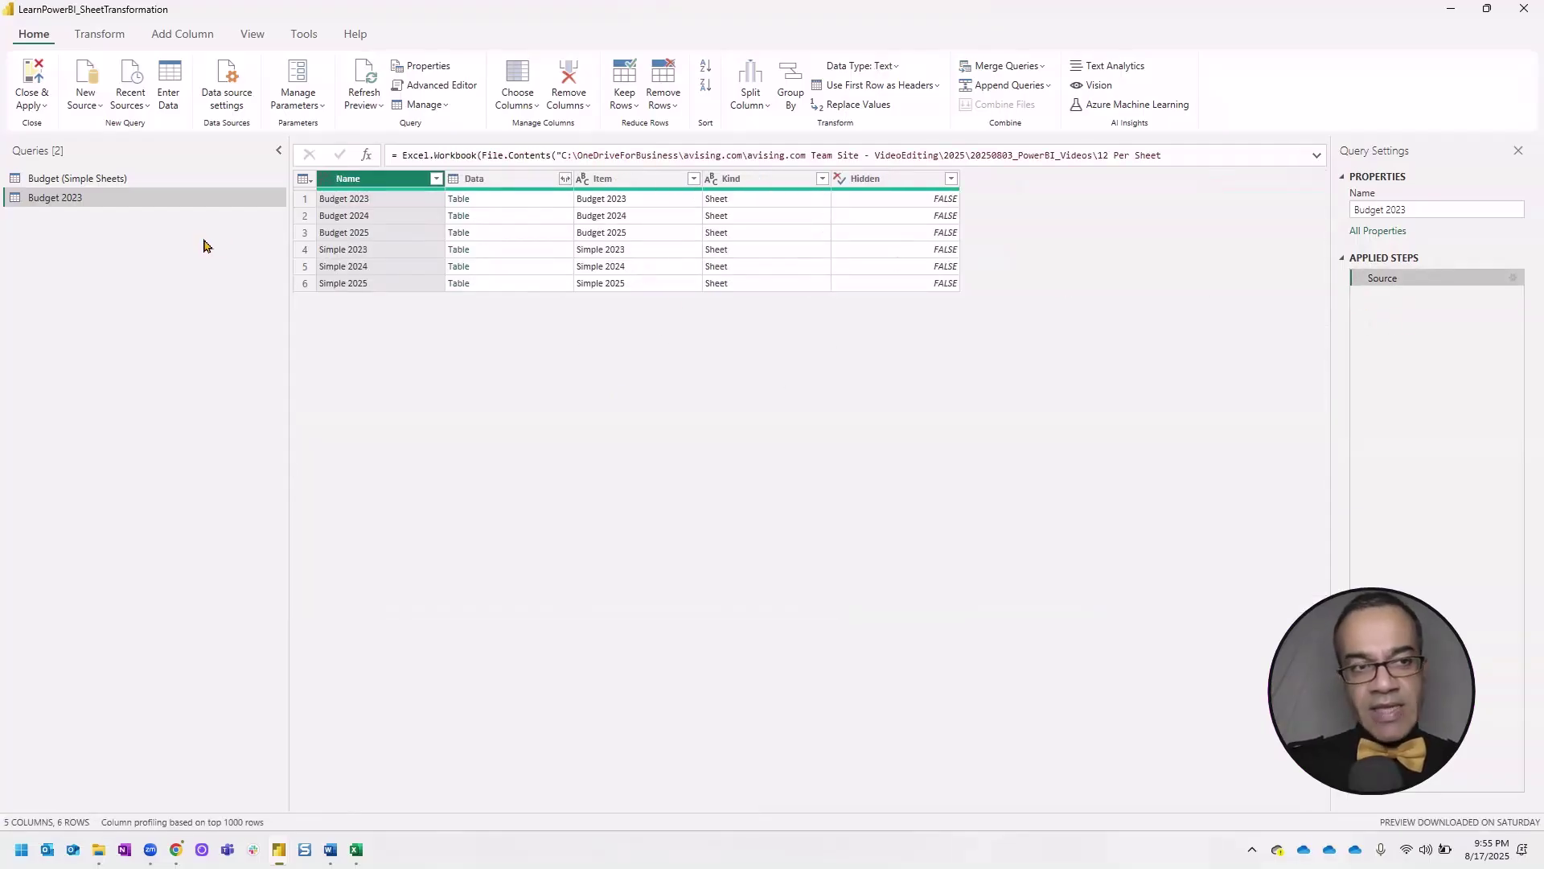
# - Rename the query Budget_Source and disable its Enable load option
pyautogui.click(1440, 208)
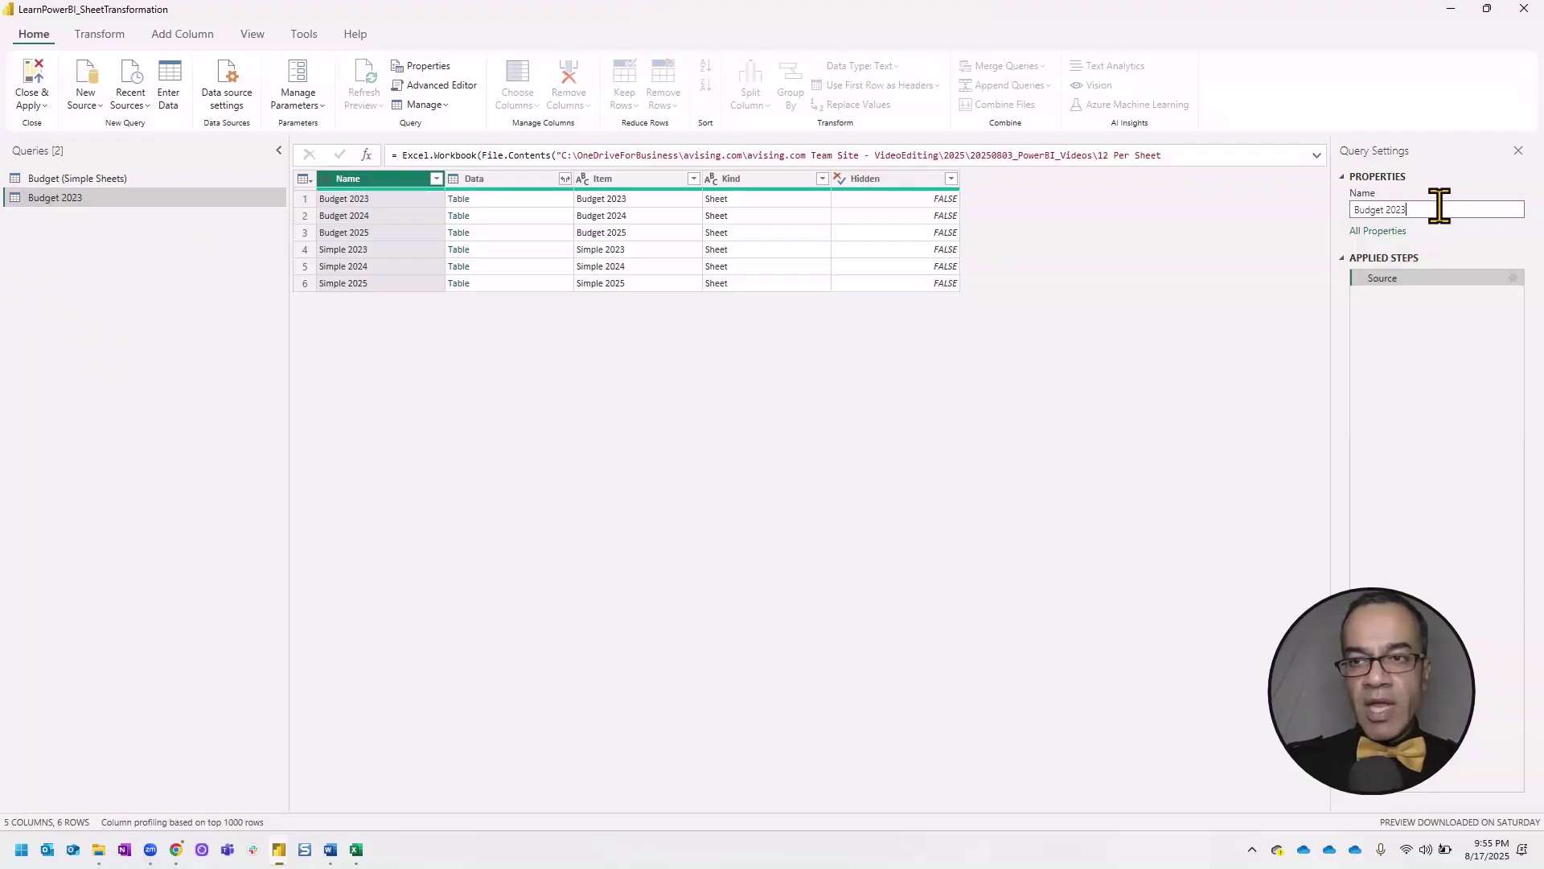
pyautogui.write('_Sou')
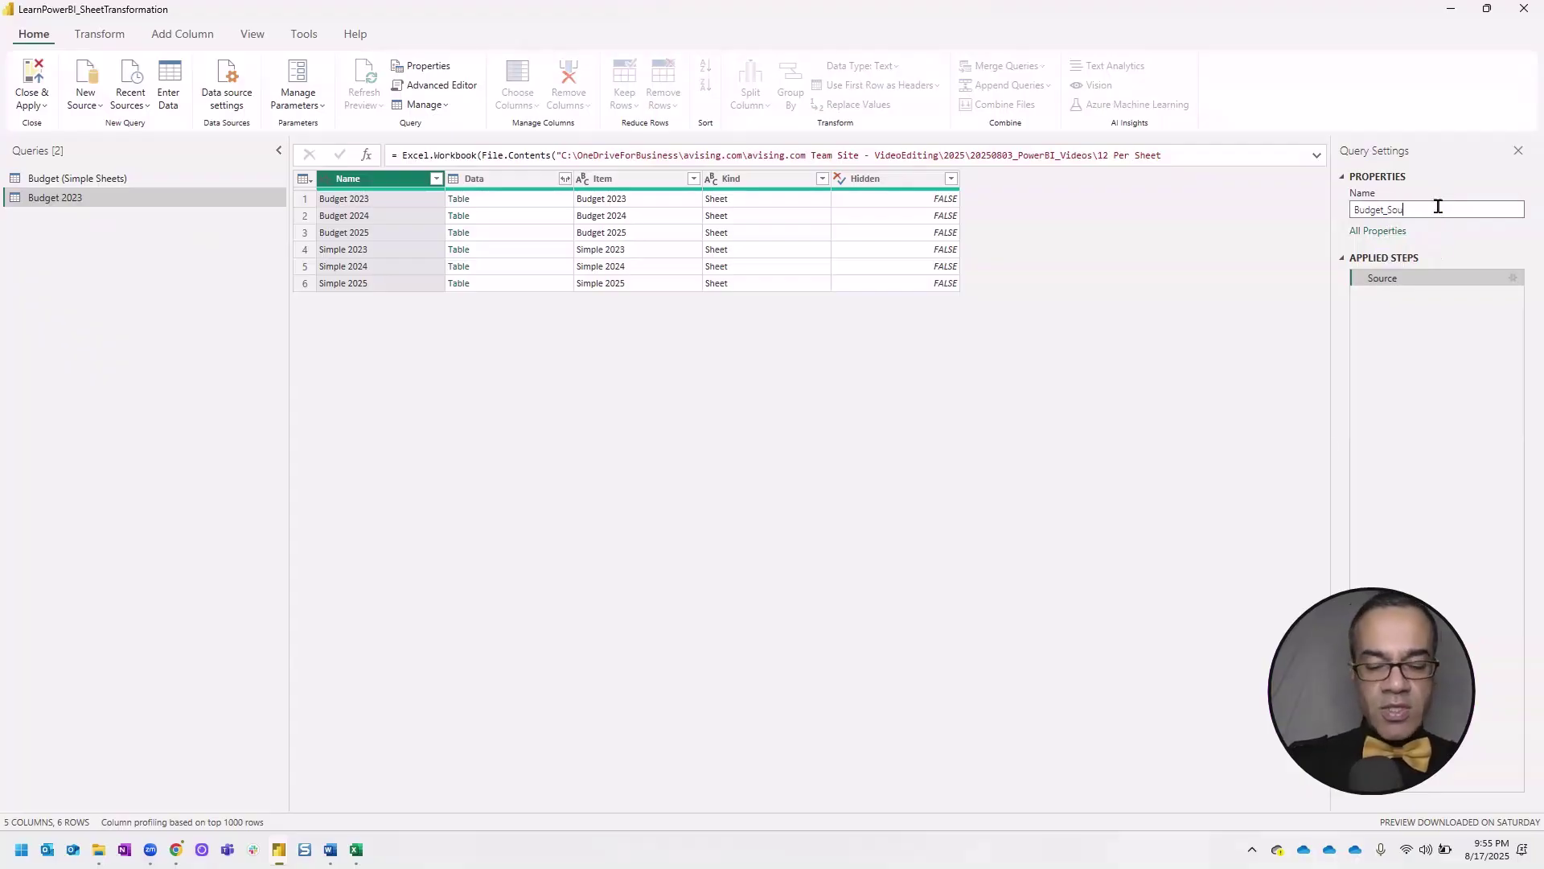
pyautogui.write('rce')
pyautogui.press('Return')
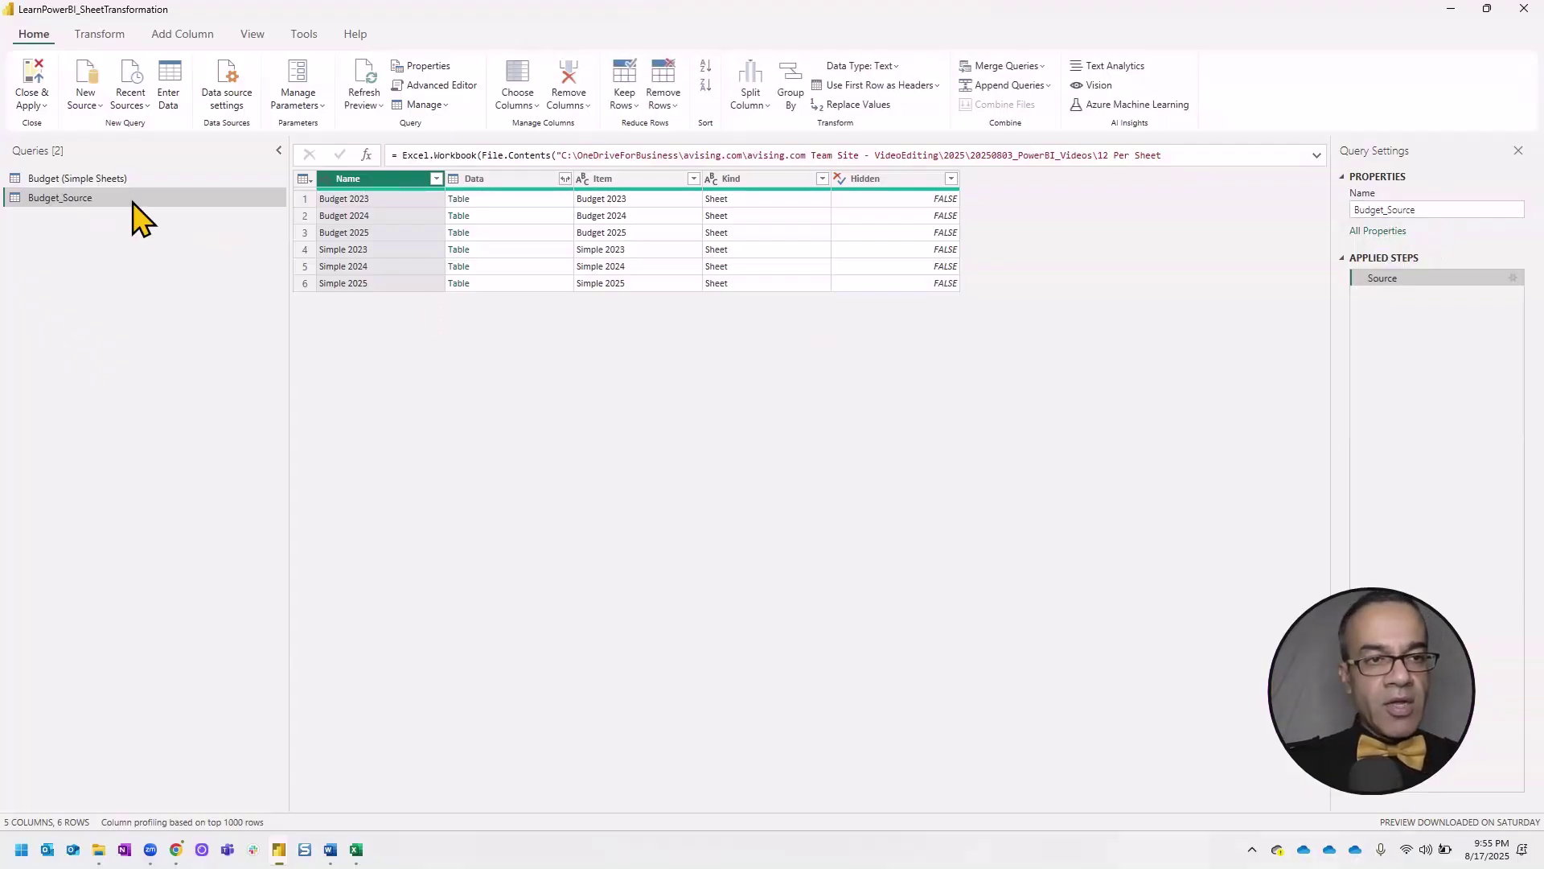
pyautogui.rightClick(136, 213)
pyautogui.click(177, 301)
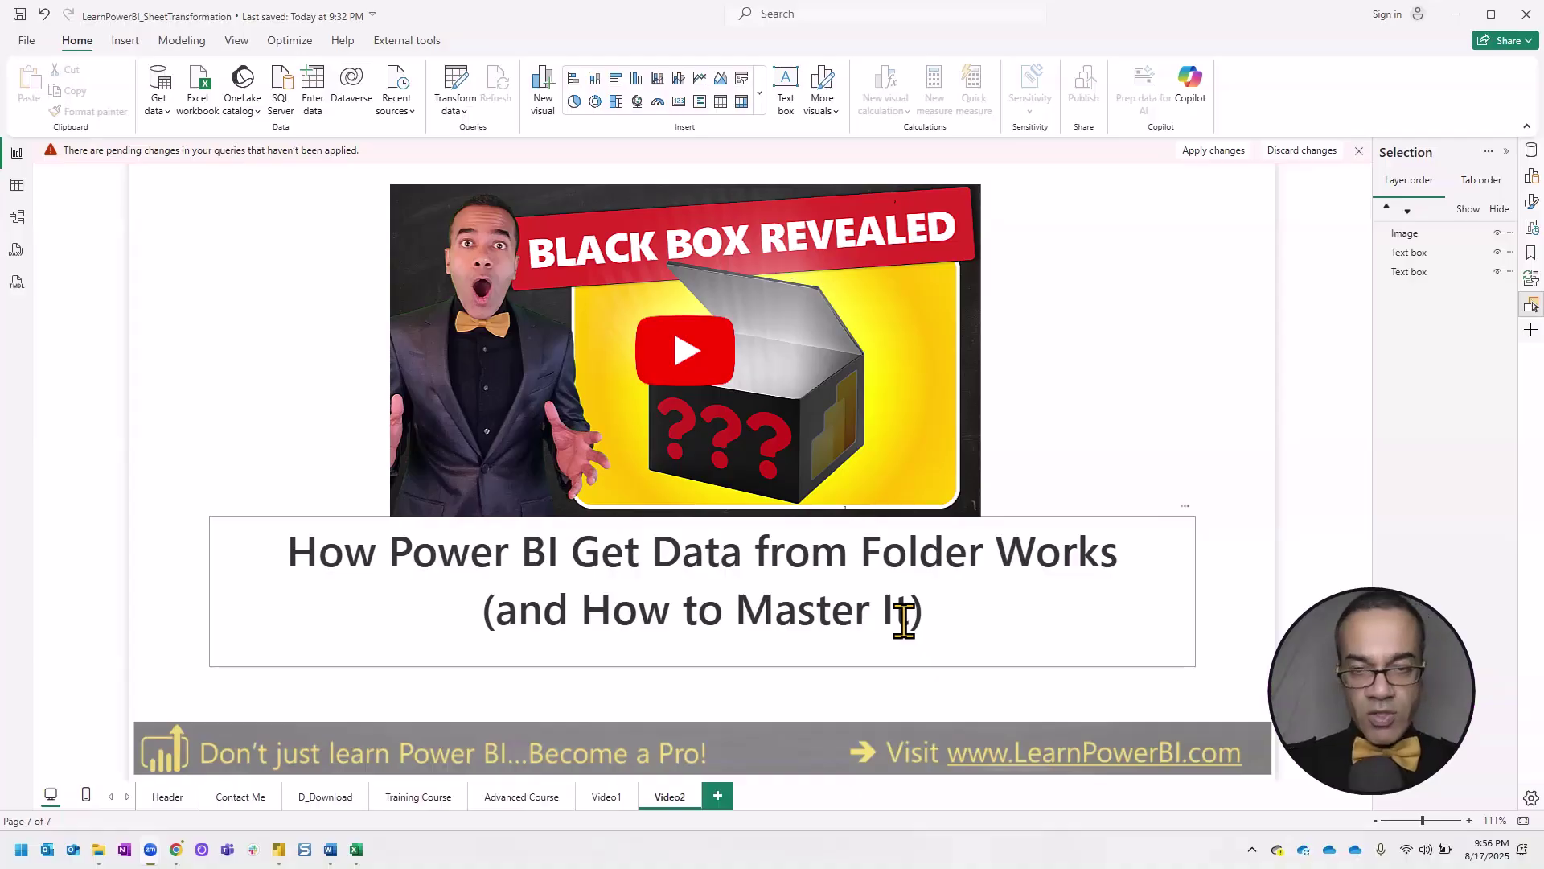
# - Inspect the folder-combine file's Transform File helper query groups in its Queries pane
pyautogui.hotkey('alt', 'Tab')
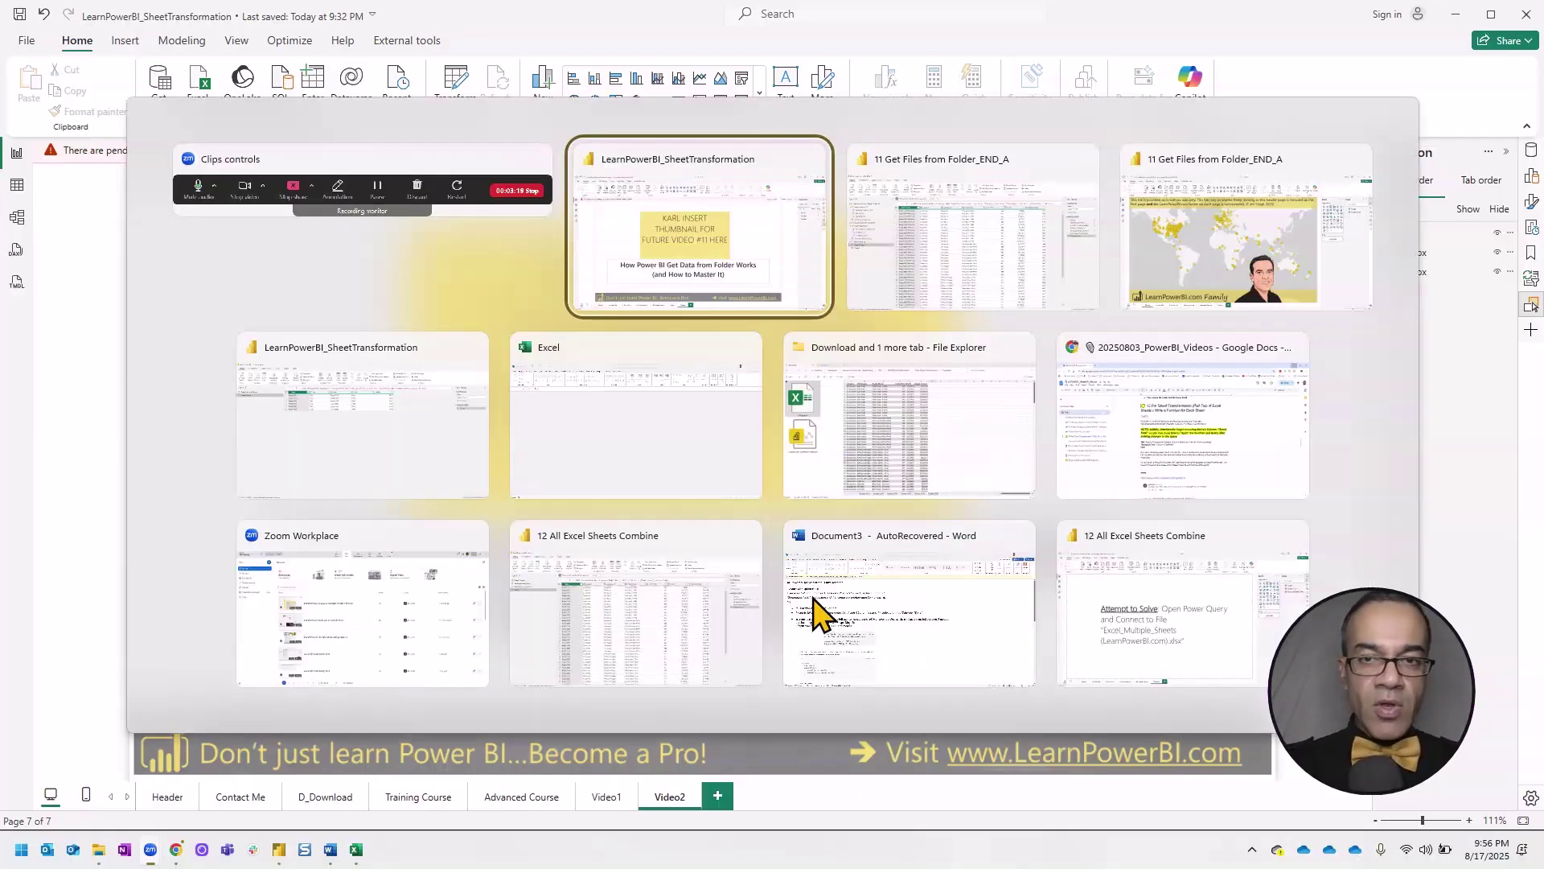
pyautogui.press('Tab')
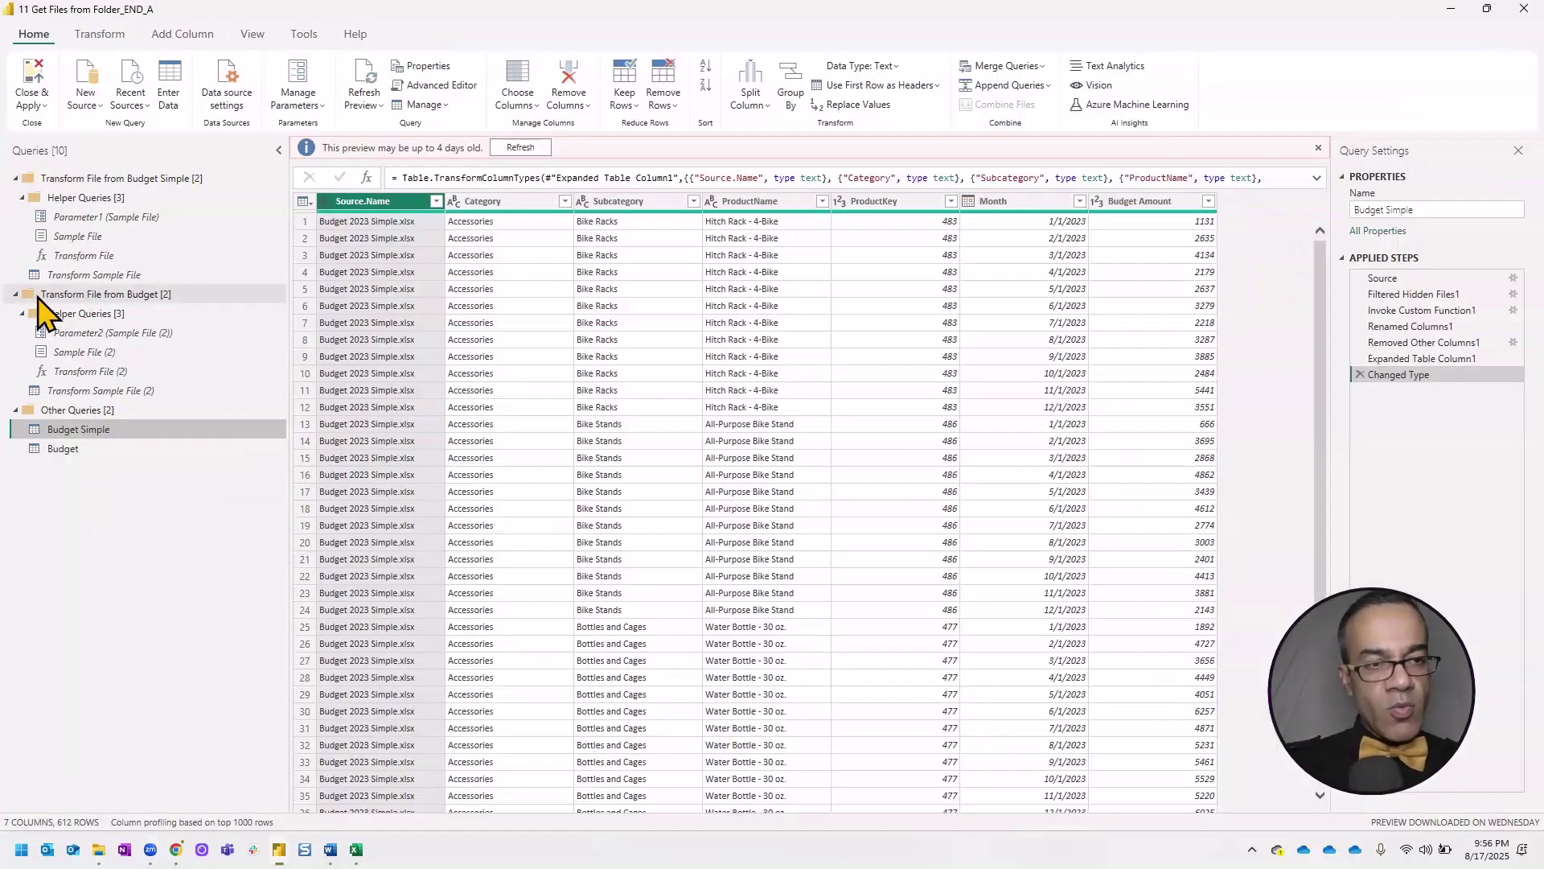
pyautogui.click(15, 295)
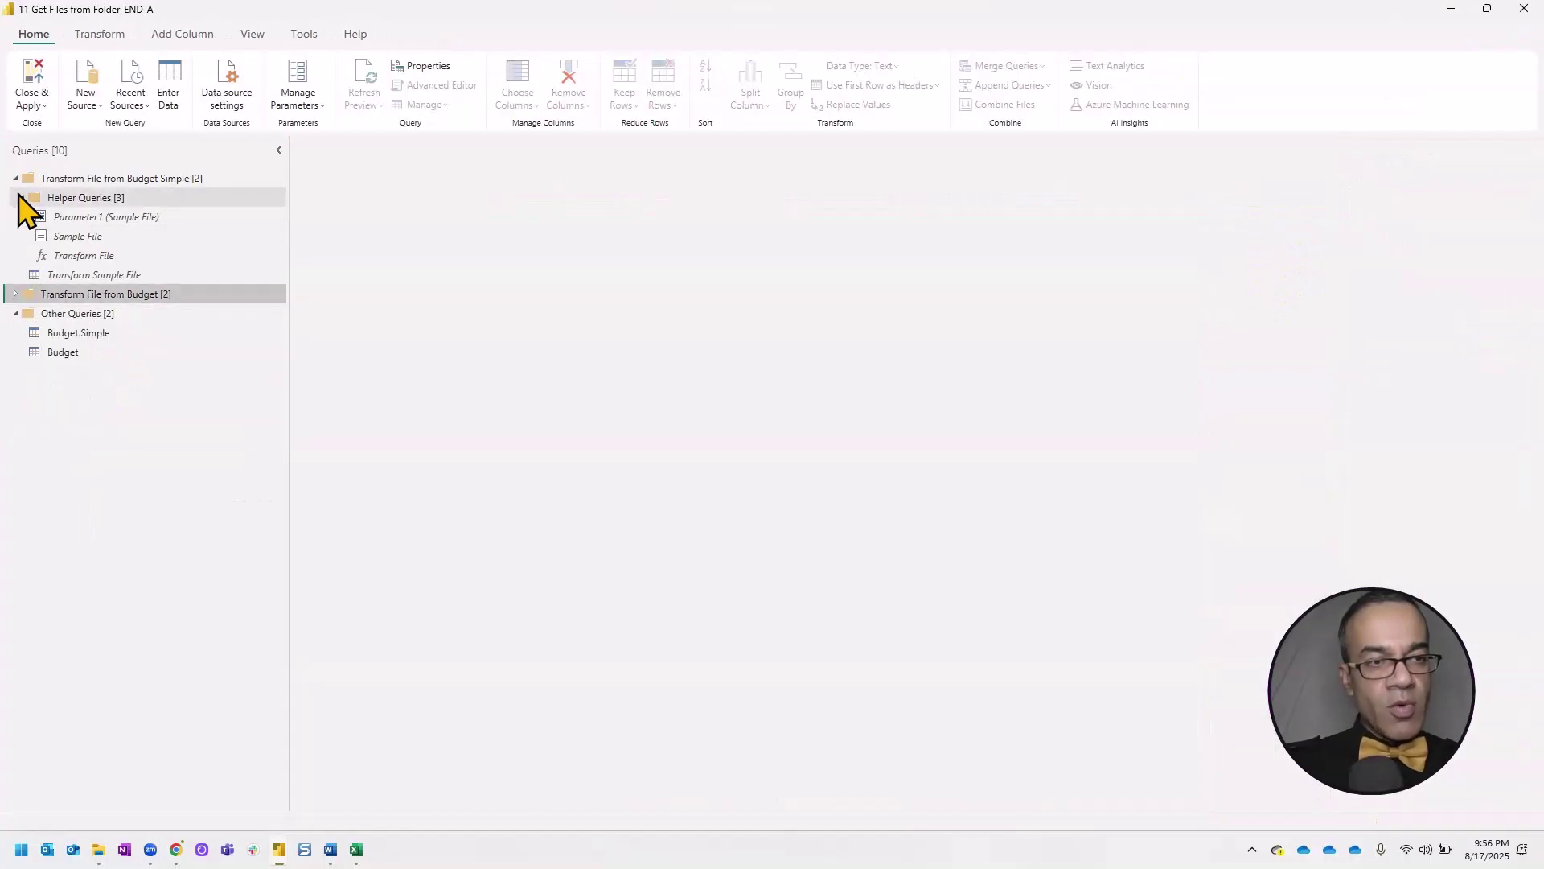
pyautogui.click(21, 179)
pyautogui.click(18, 179)
pyautogui.click(17, 198)
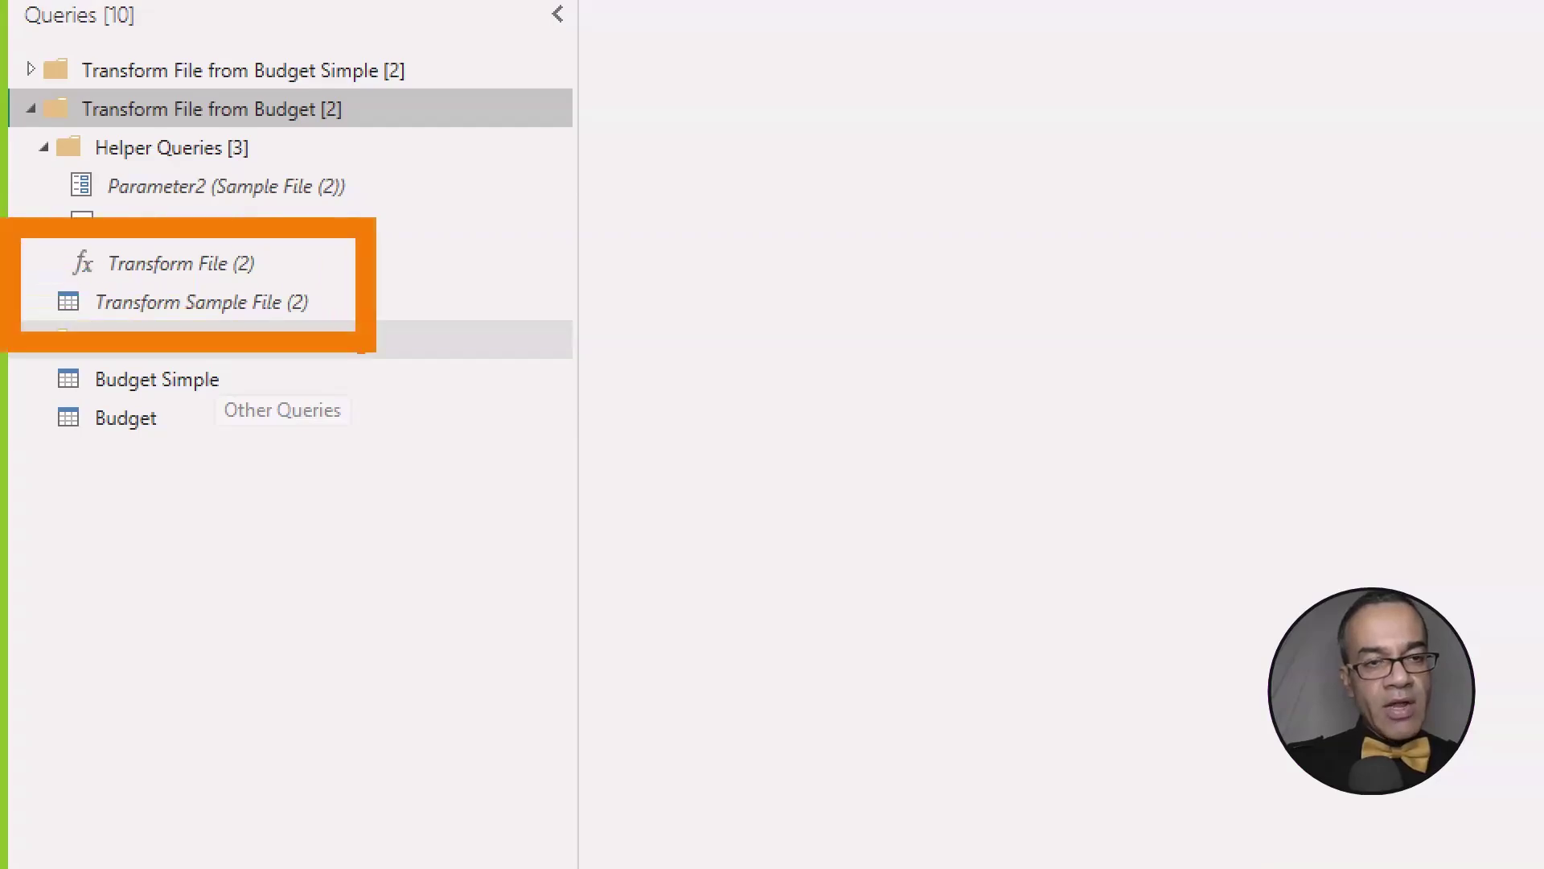
pyautogui.moveTo(296, 263); pyautogui.dragTo(476, 276)
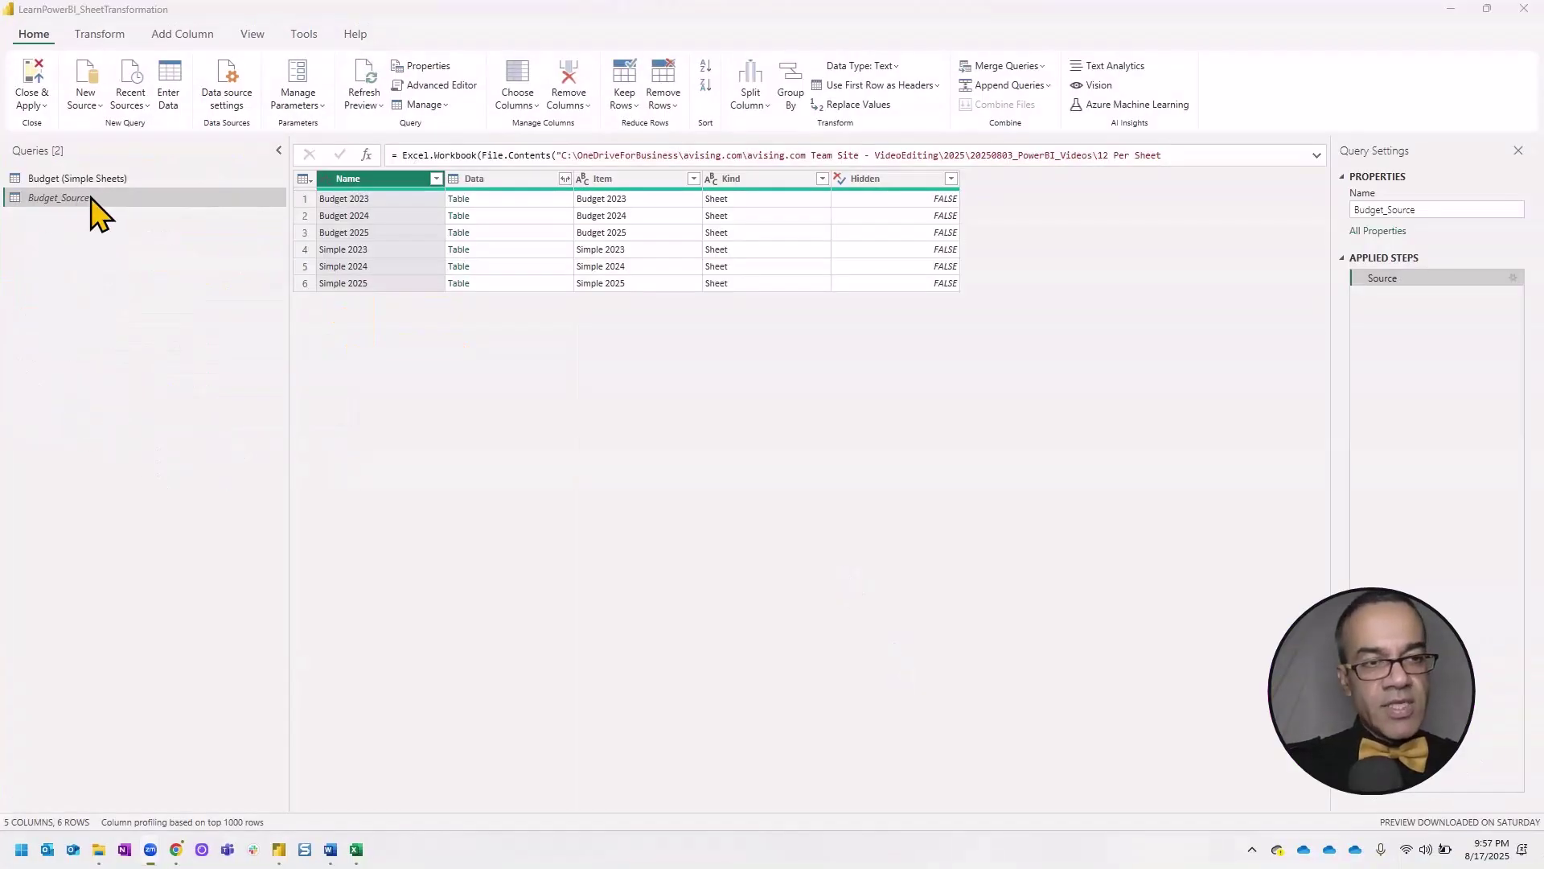
# - Create a Reference query from Budget_Source, then reselect the original Budget_Source
pyautogui.rightClick(79, 203)
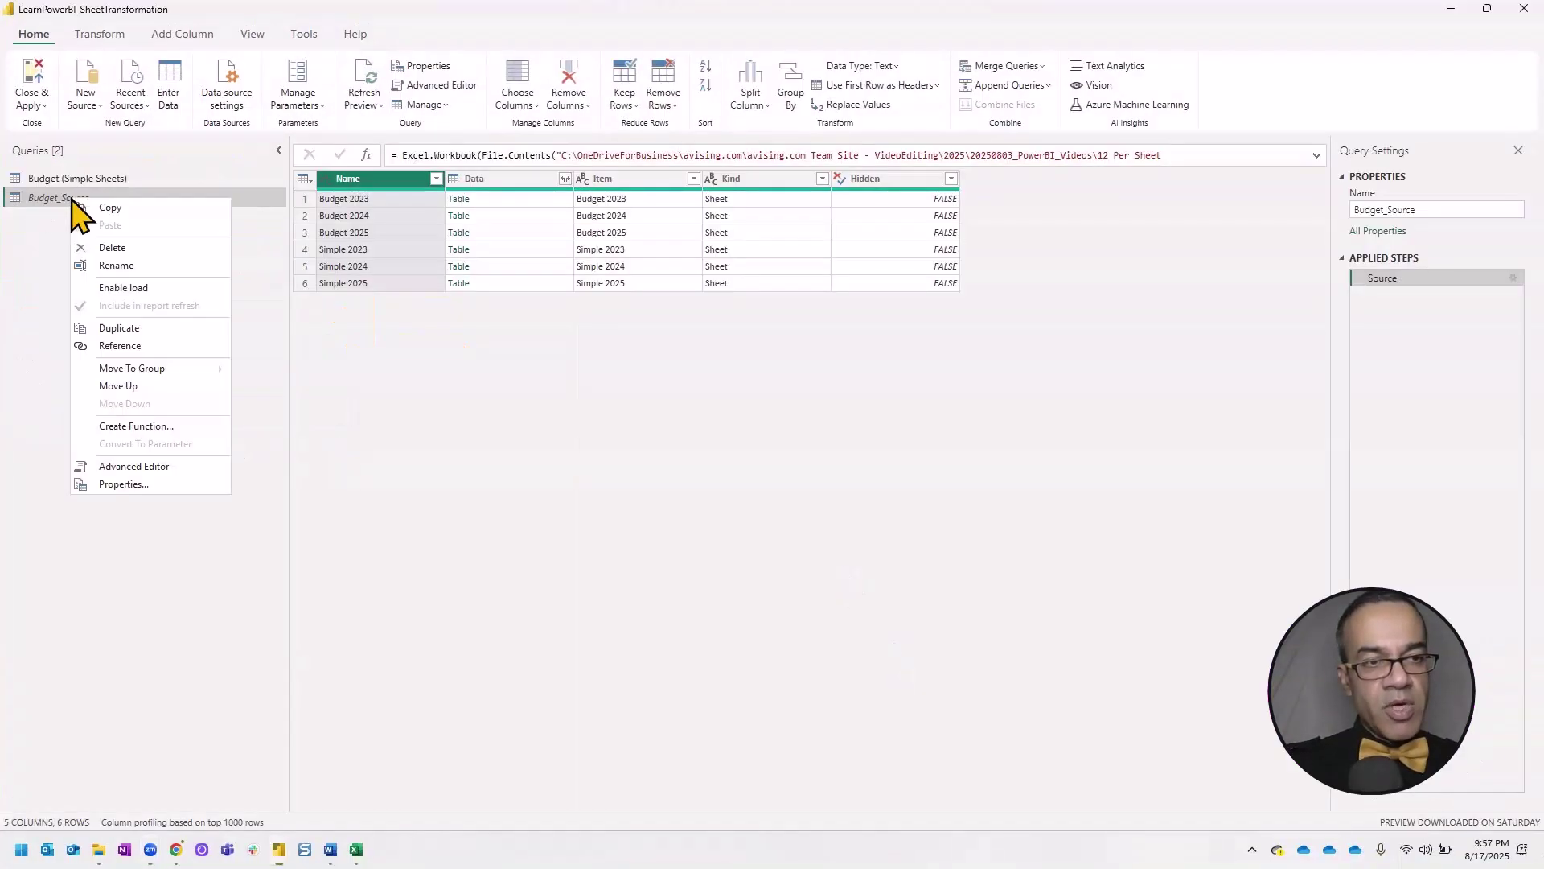
pyautogui.click(118, 329)
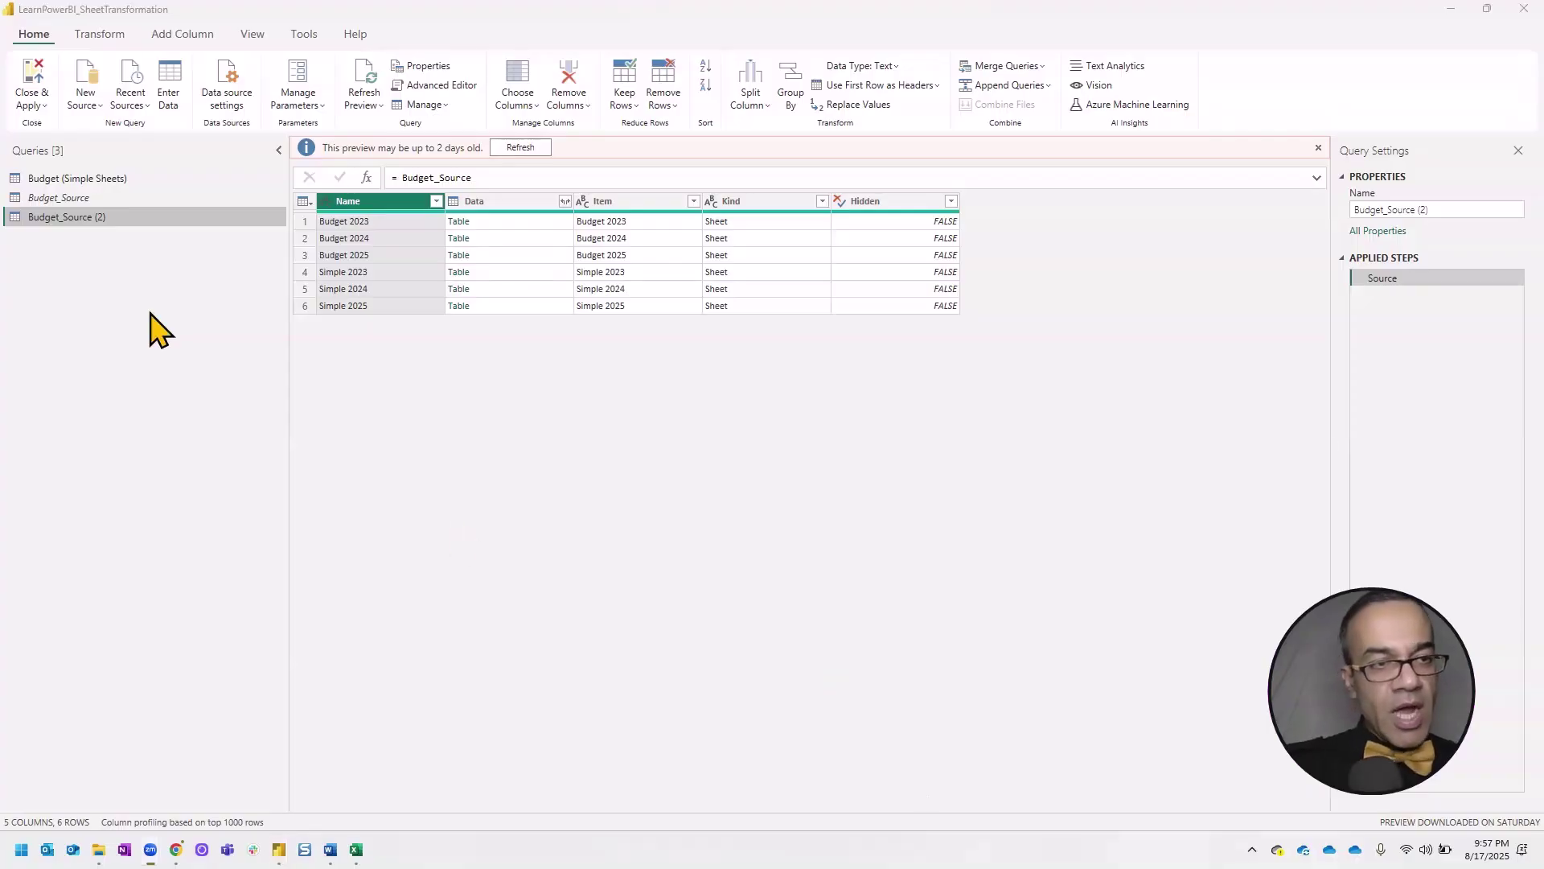
pyautogui.click(87, 200)
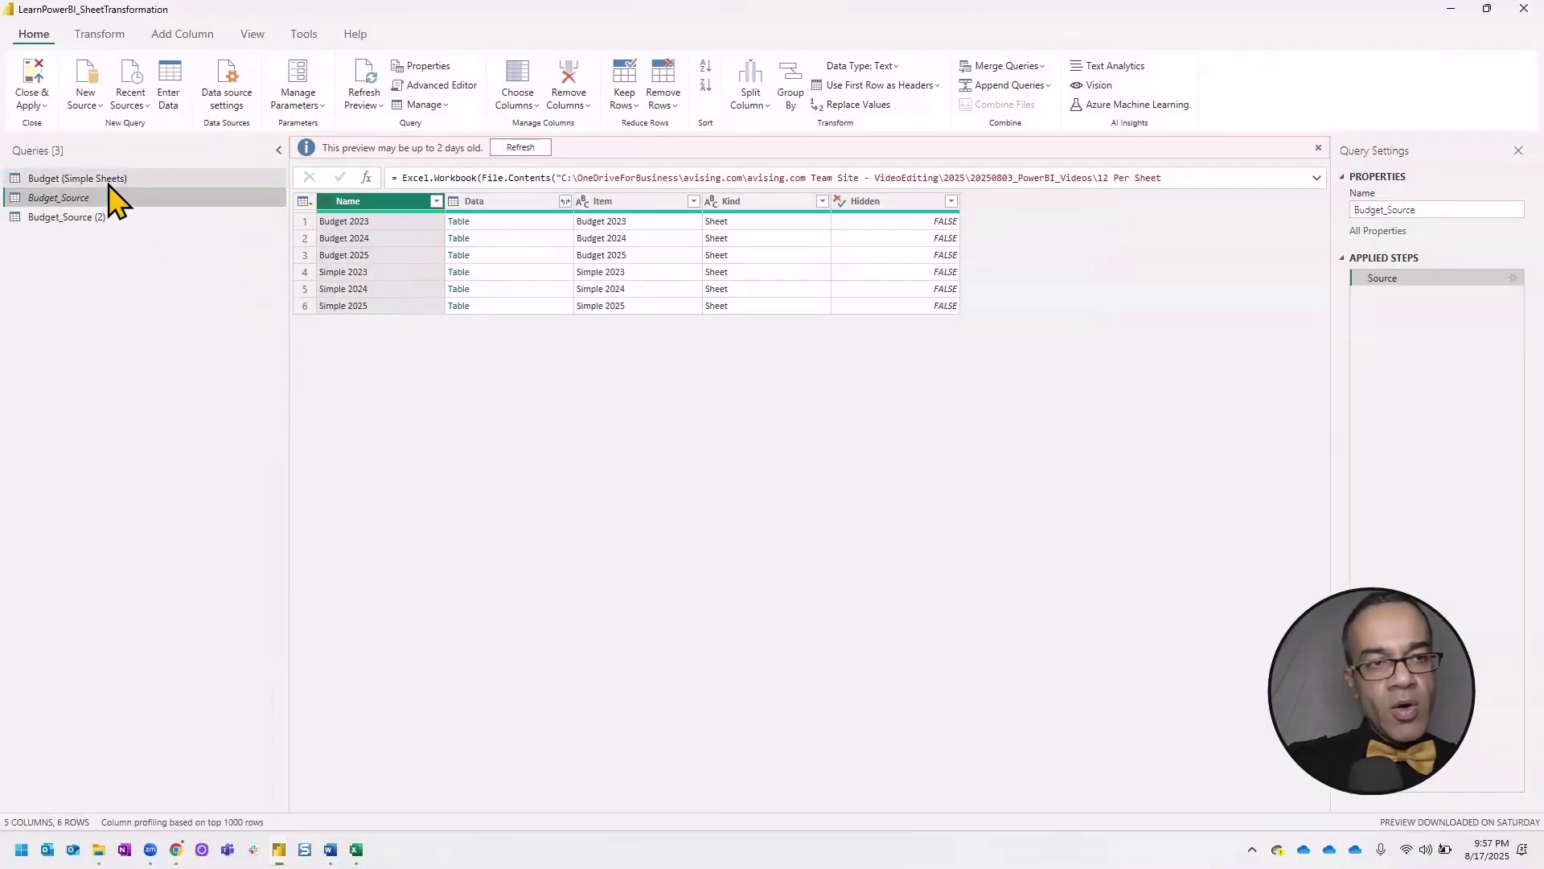
# - Filter Budget_Source's Name column to values that begin with Budget
pyautogui.click(77, 179)
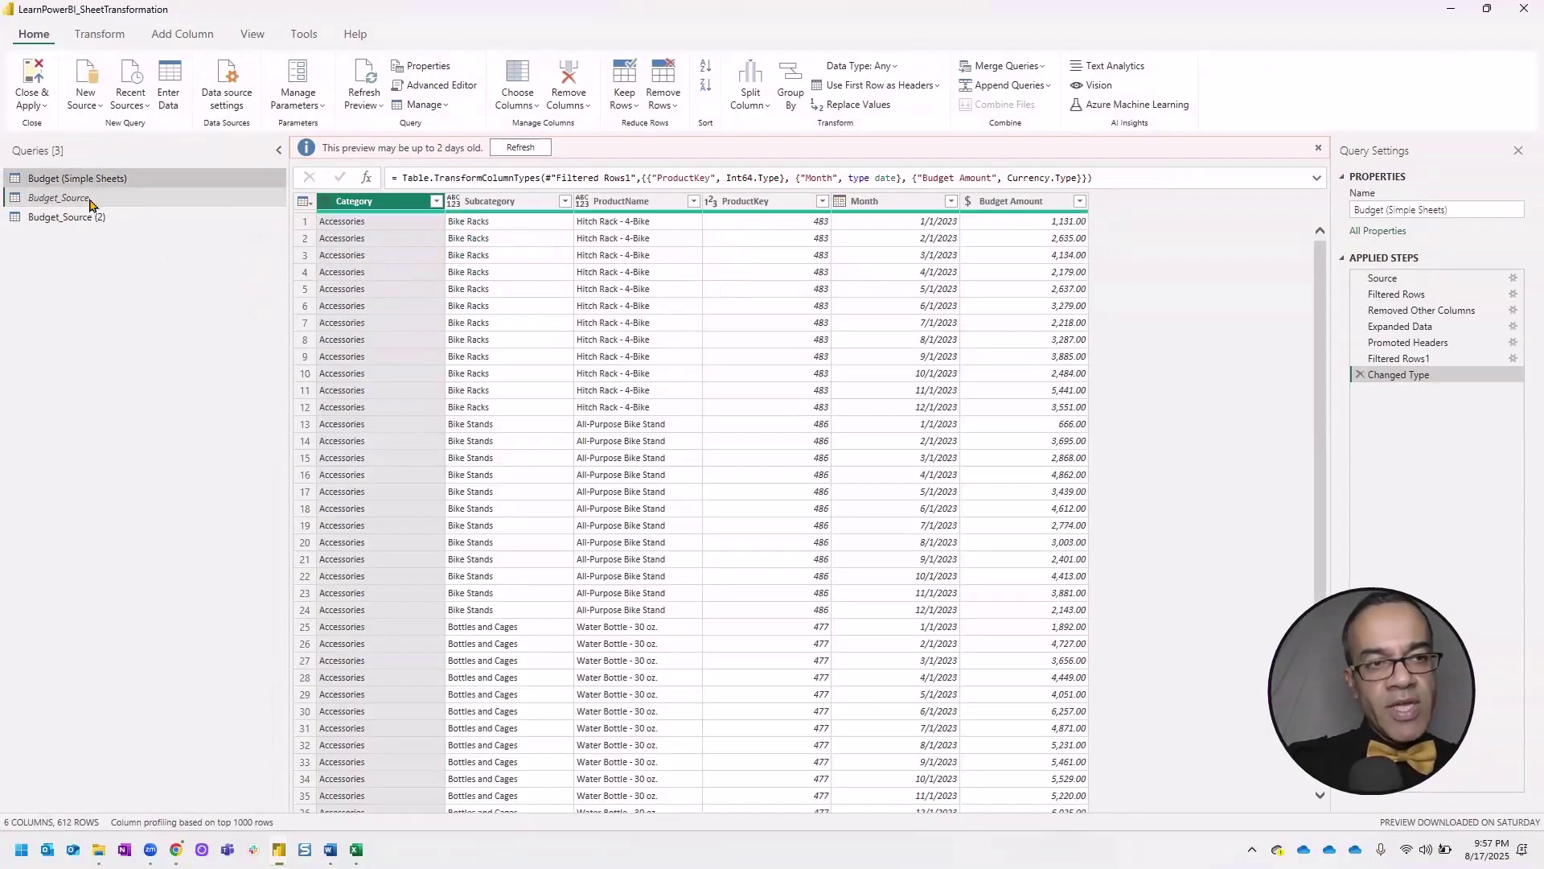
pyautogui.click(59, 199)
pyautogui.click(435, 201)
pyautogui.moveTo(379, 315)
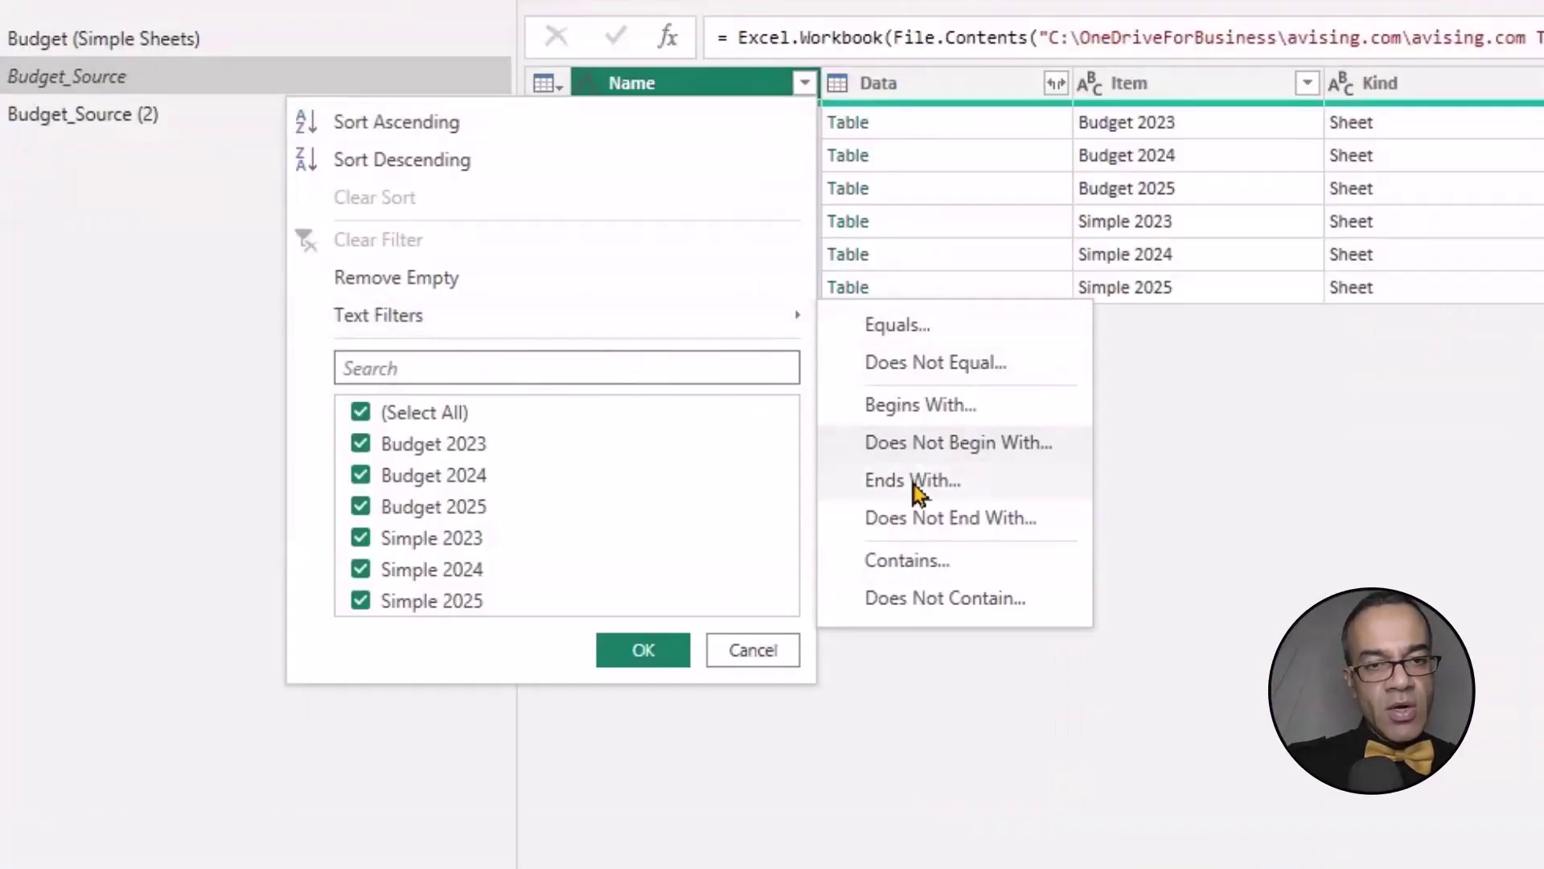
pyautogui.click(949, 413)
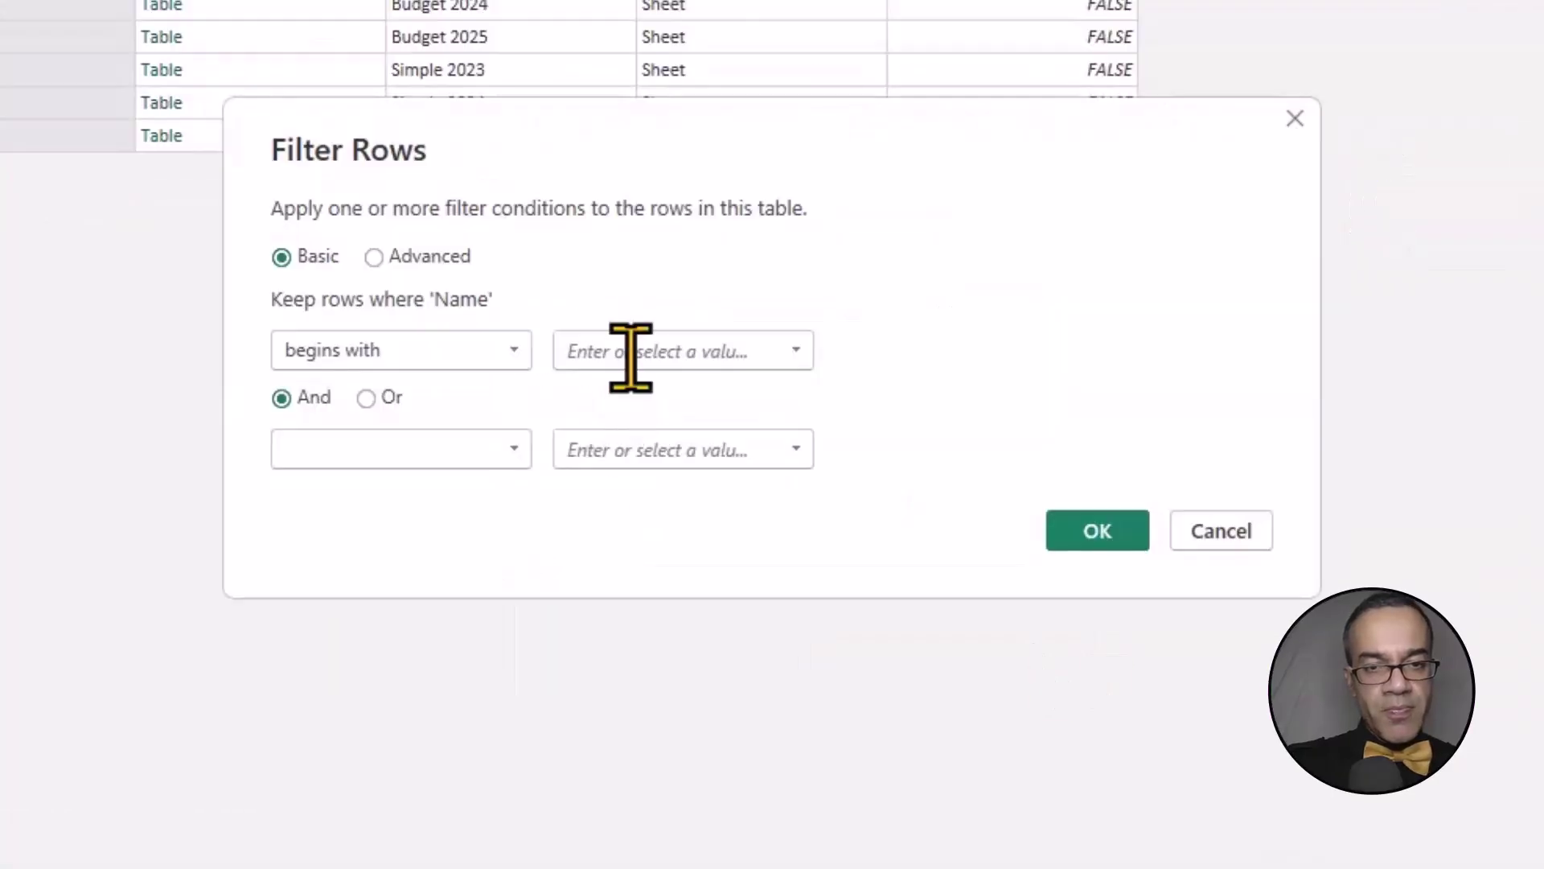
pyautogui.click(632, 351)
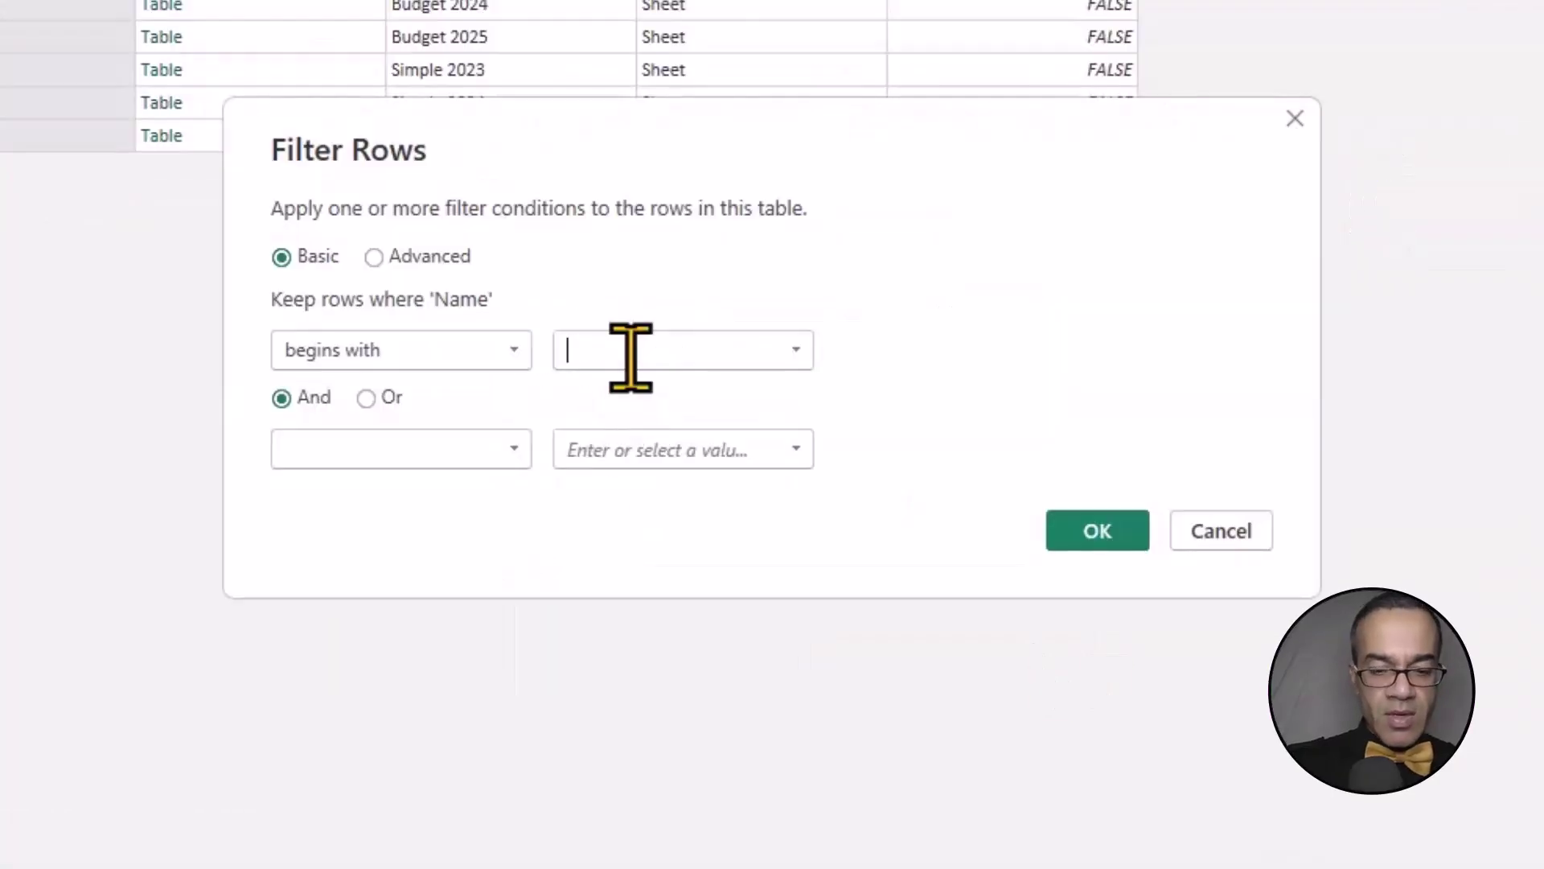
pyautogui.write('Budget')
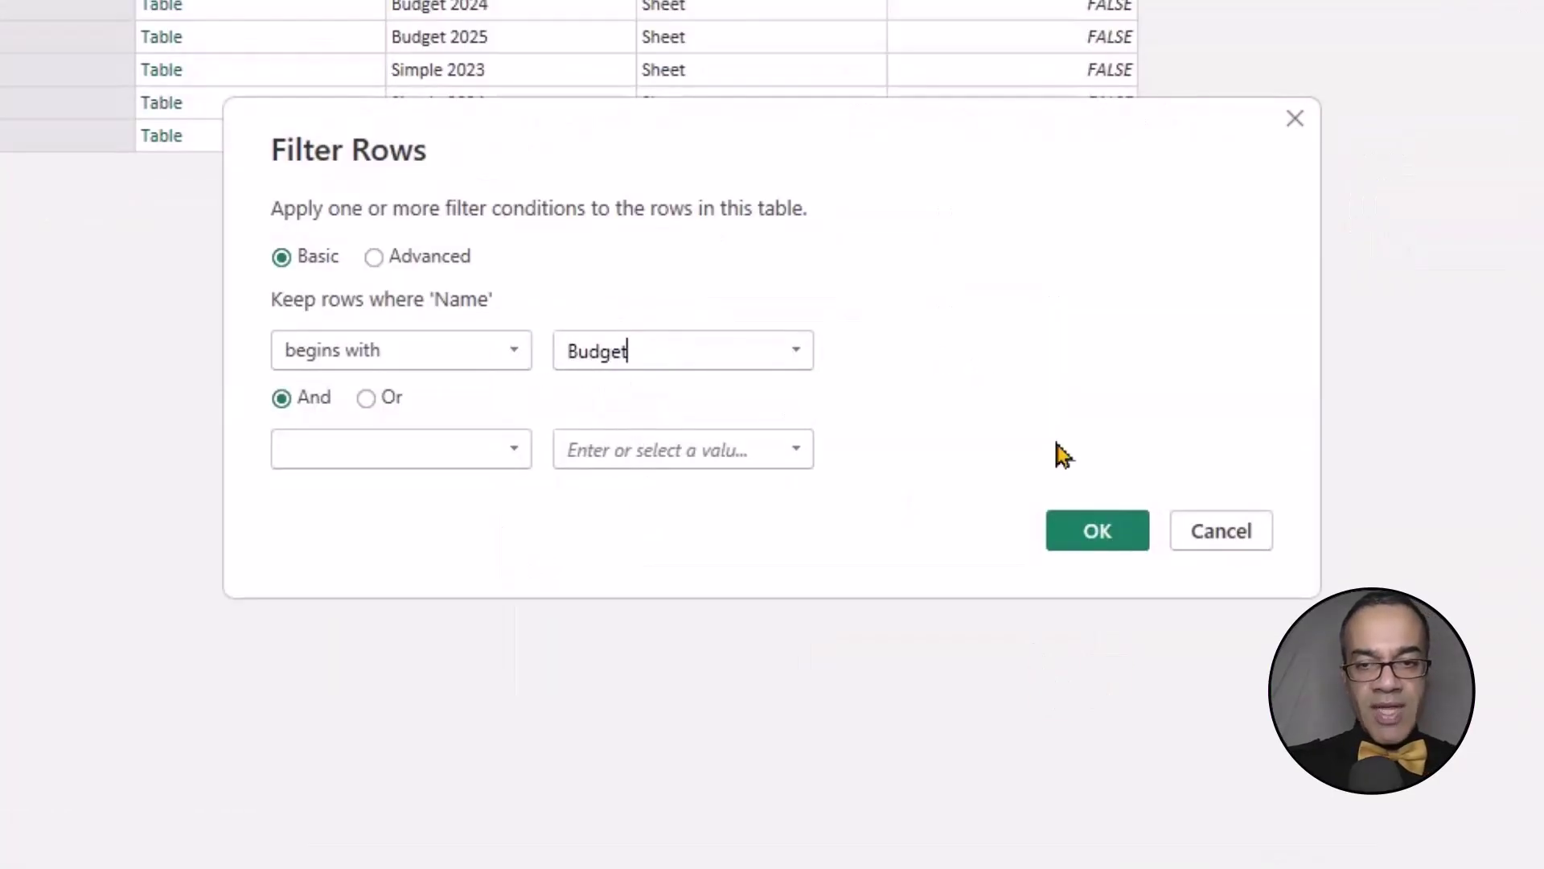
pyautogui.click(1080, 526)
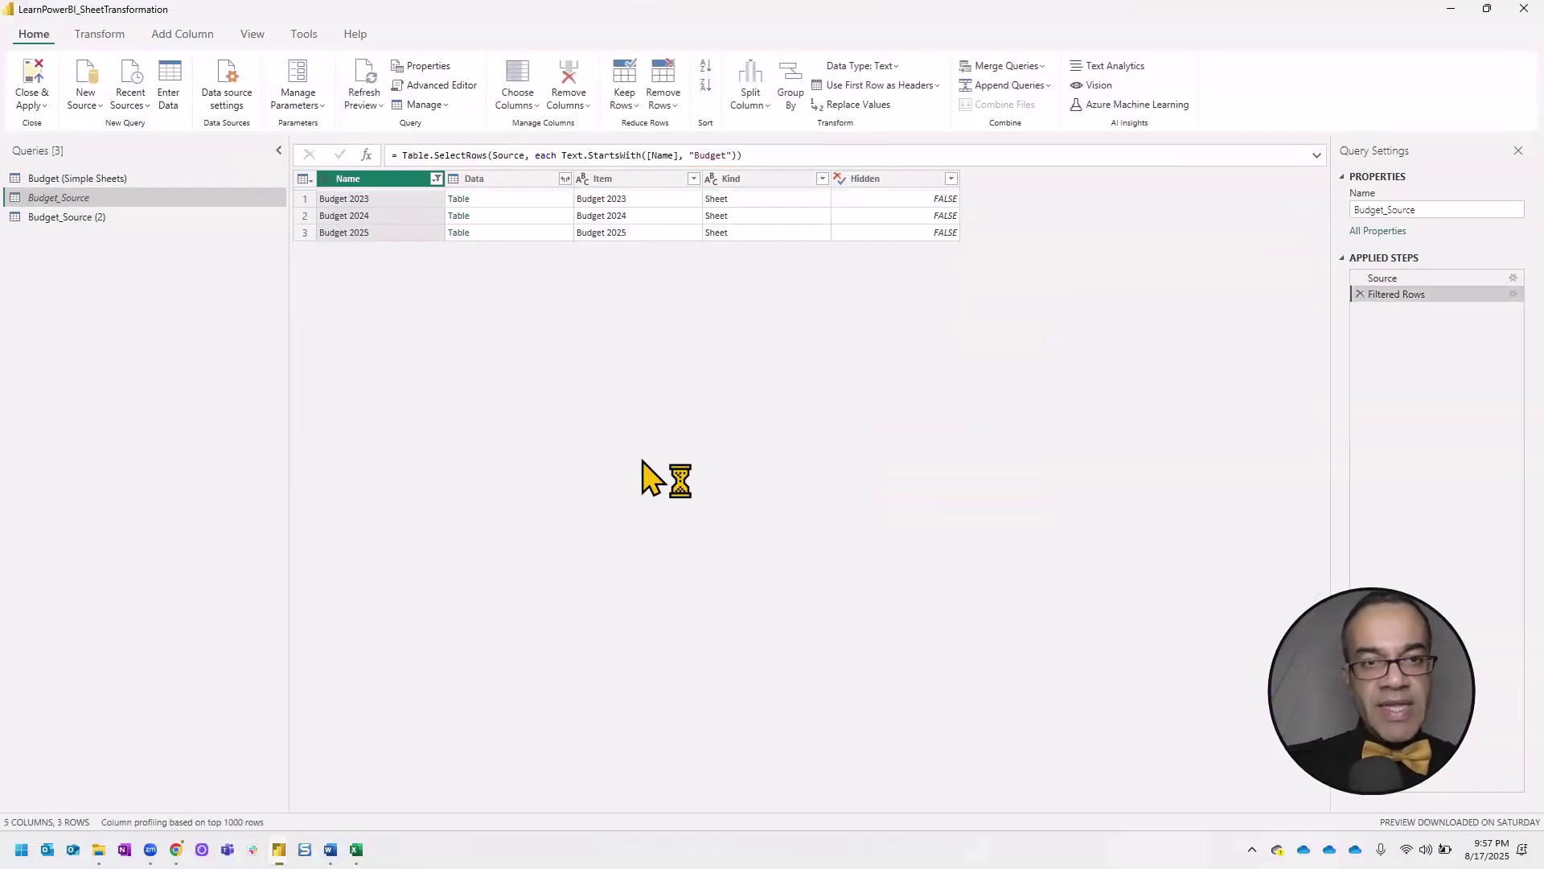
# - Select Budget_Source (2) and clear its old name in Query Settings
pyautogui.click(66, 218)
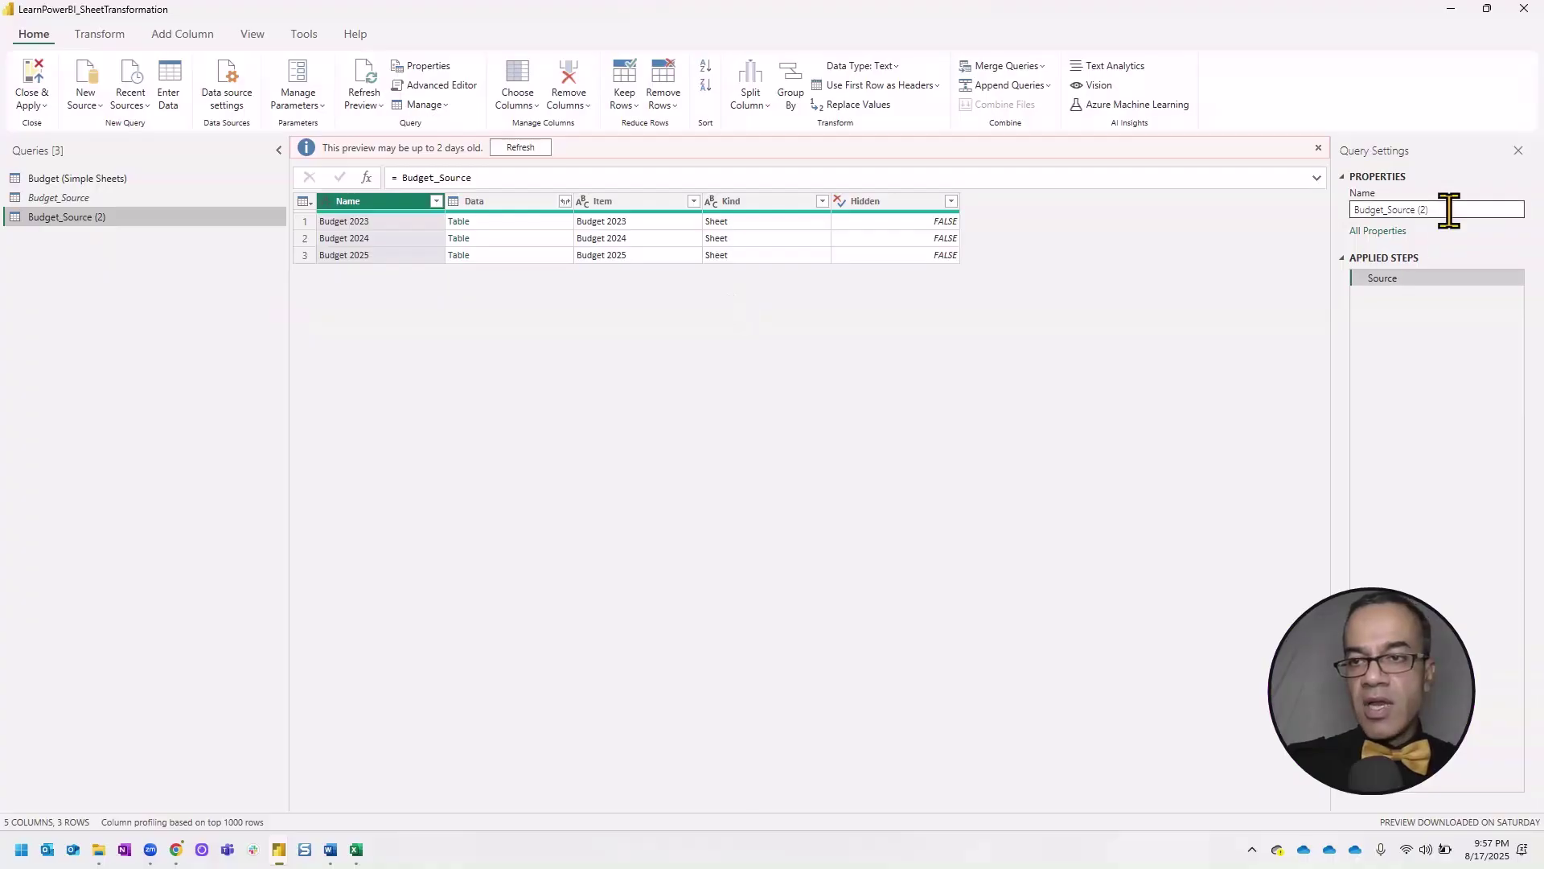
pyautogui.press('BackSpace')
pyautogui.press('BackSpace')
pyautogui.press('BackSpace')
pyautogui.press('BackSpace')
pyautogui.press('BackSpace')
pyautogui.press('BackSpace')
pyautogui.press('BackSpace')
pyautogui.press('BackSpace')
pyautogui.press('BackSpace')
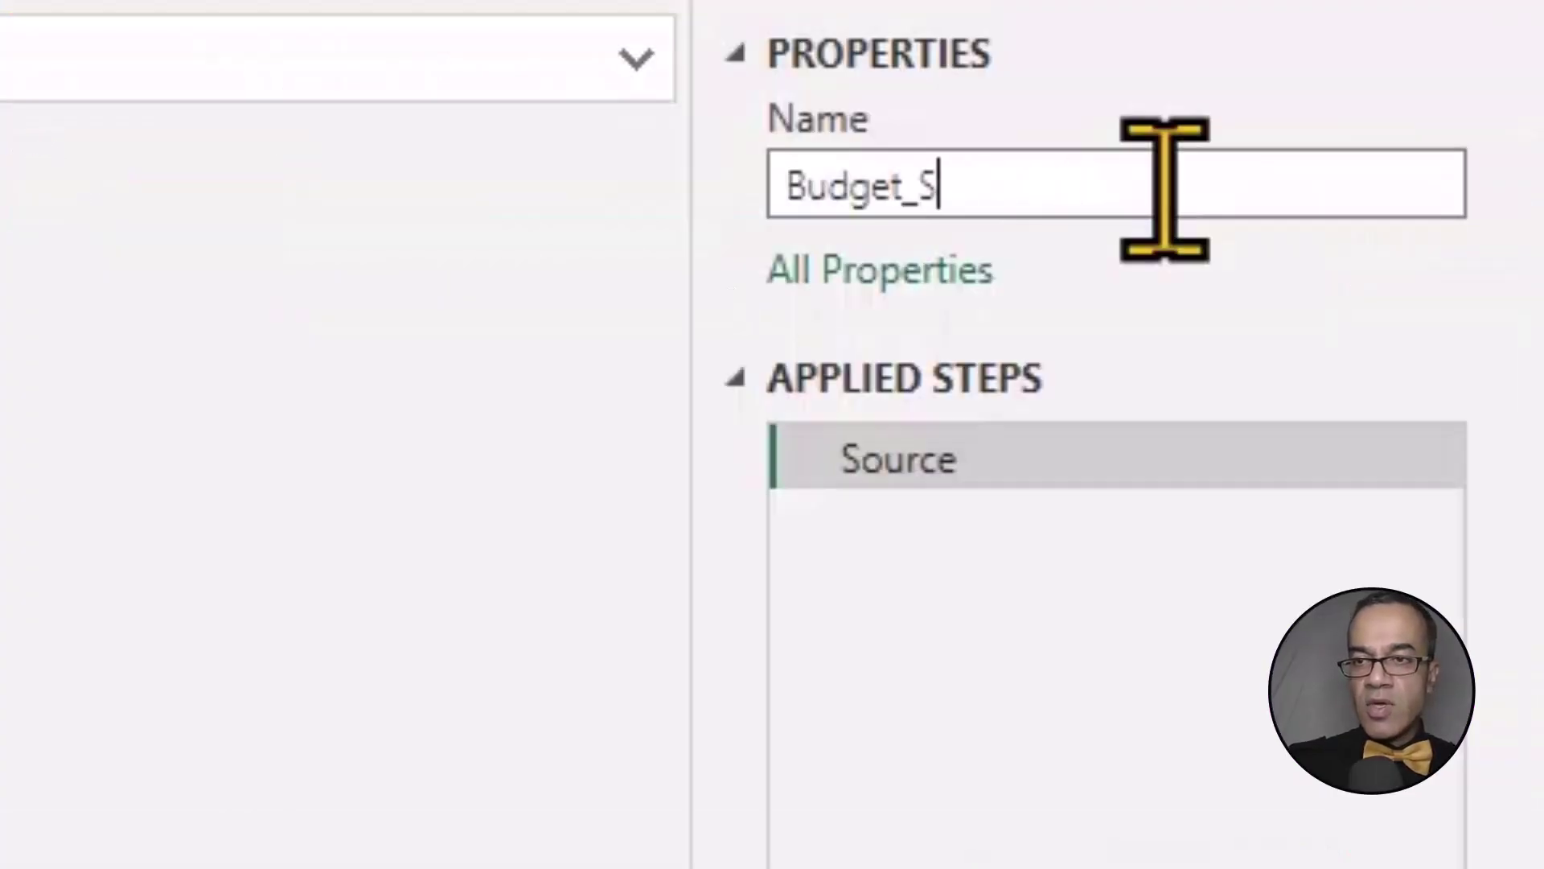
pyautogui.press('BackSpace')
pyautogui.press('BackSpace')
pyautogui.write('GetBudgetQuery')
# - Commit the name GetBudgetQuery and return to this file's query window
pyautogui.press('Return')
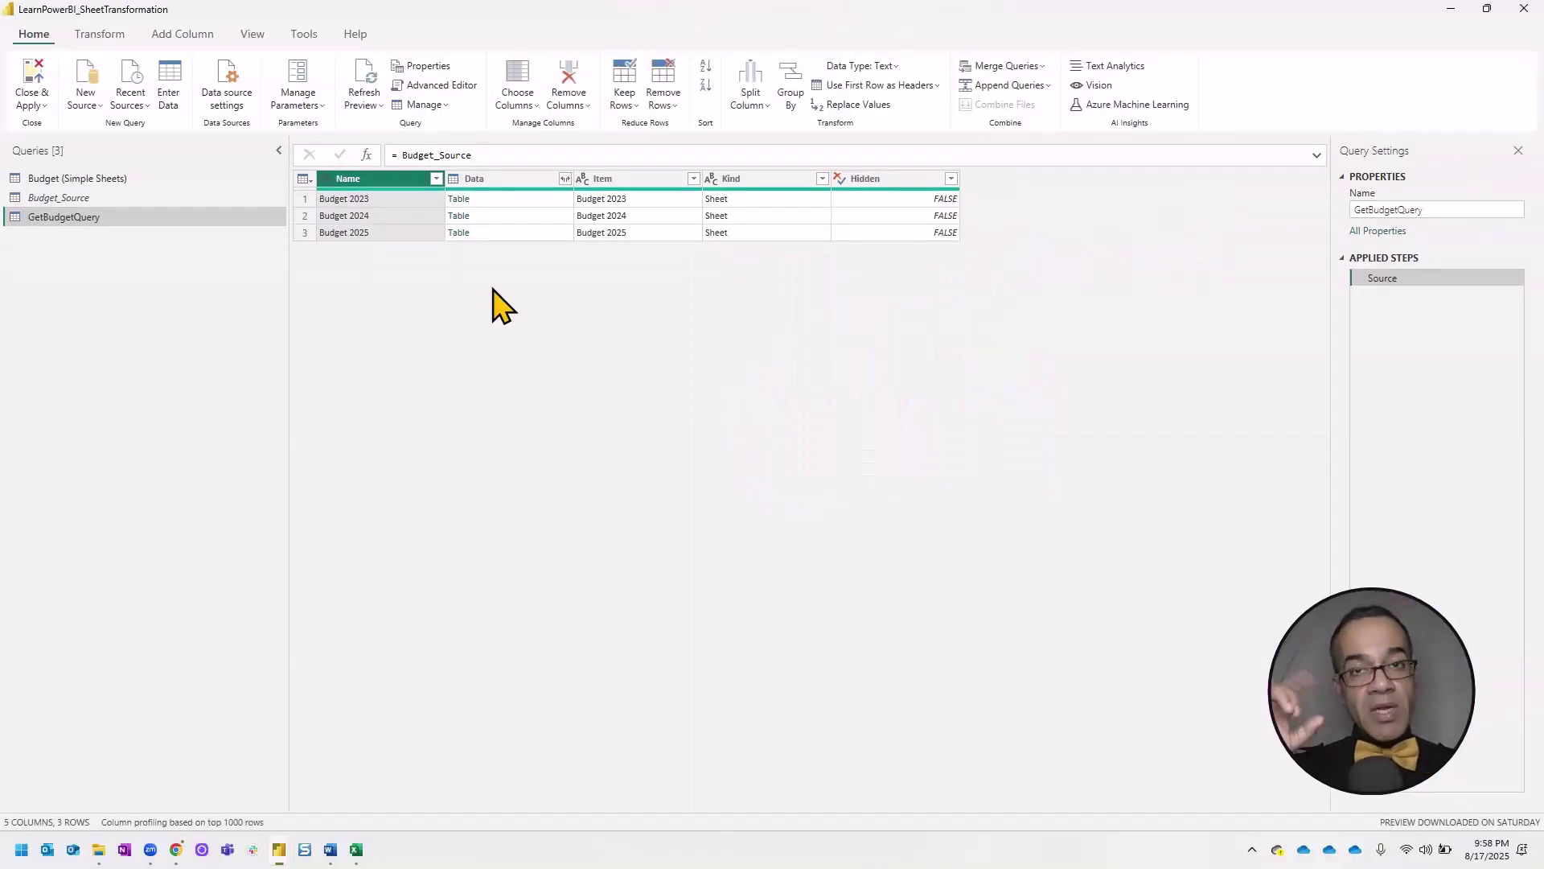
pyautogui.hotkey('alt', 'Tab')
pyautogui.press('Tab')
pyautogui.press('Tab')
pyautogui.press('alt')
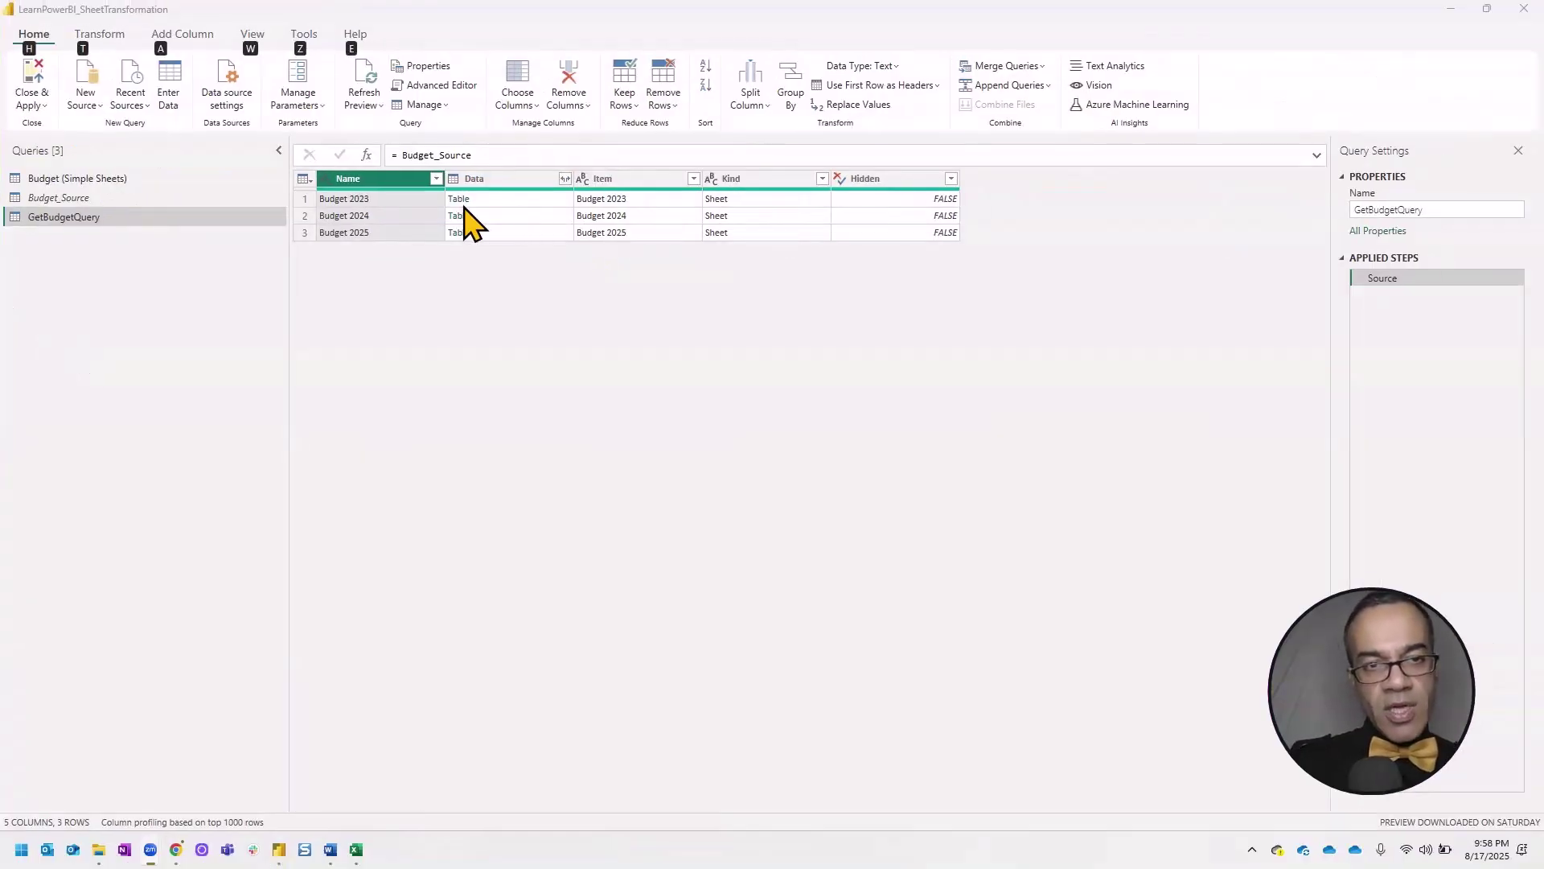
# - Preview the nested Budget 2023 Table cell, enlarging then shrinking the preview pane
pyautogui.click(527, 201)
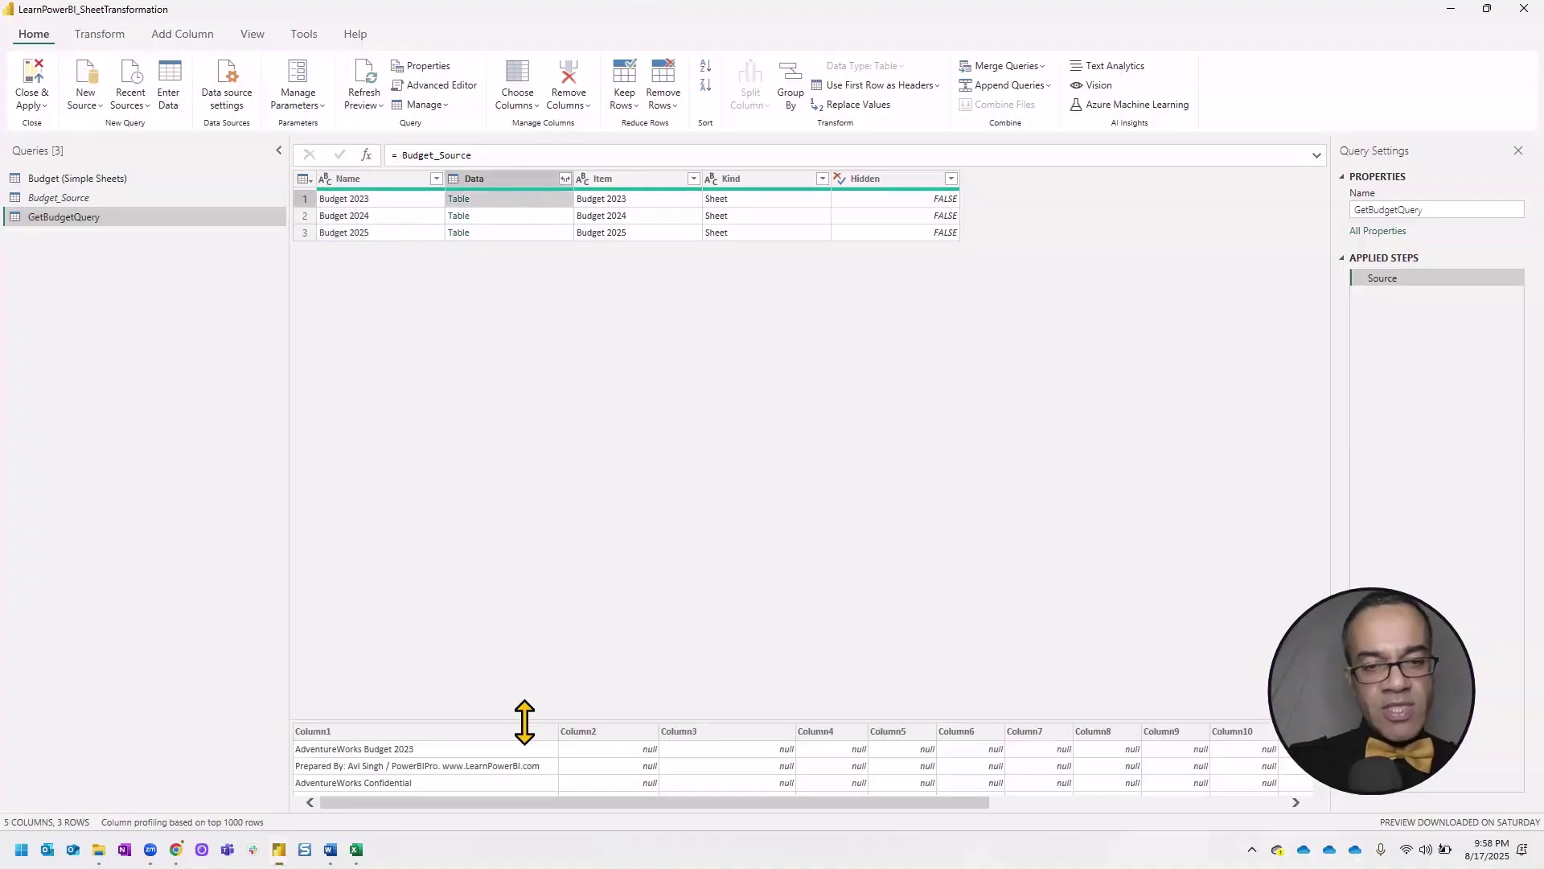
pyautogui.moveTo(525, 722); pyautogui.dragTo(527, 399)
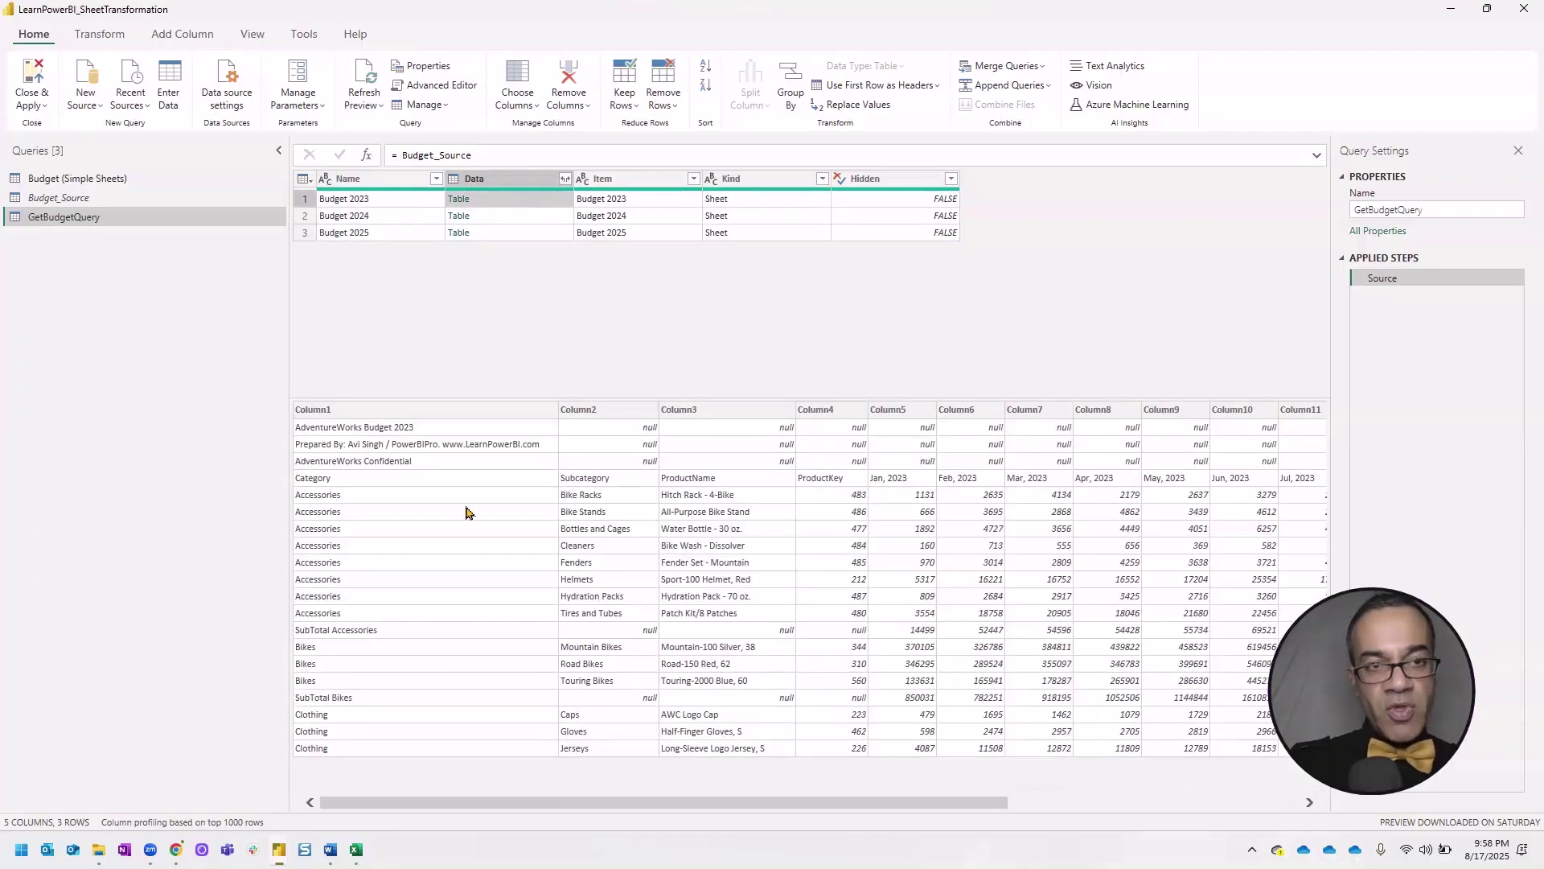
pyautogui.moveTo(634, 398); pyautogui.dragTo(639, 662)
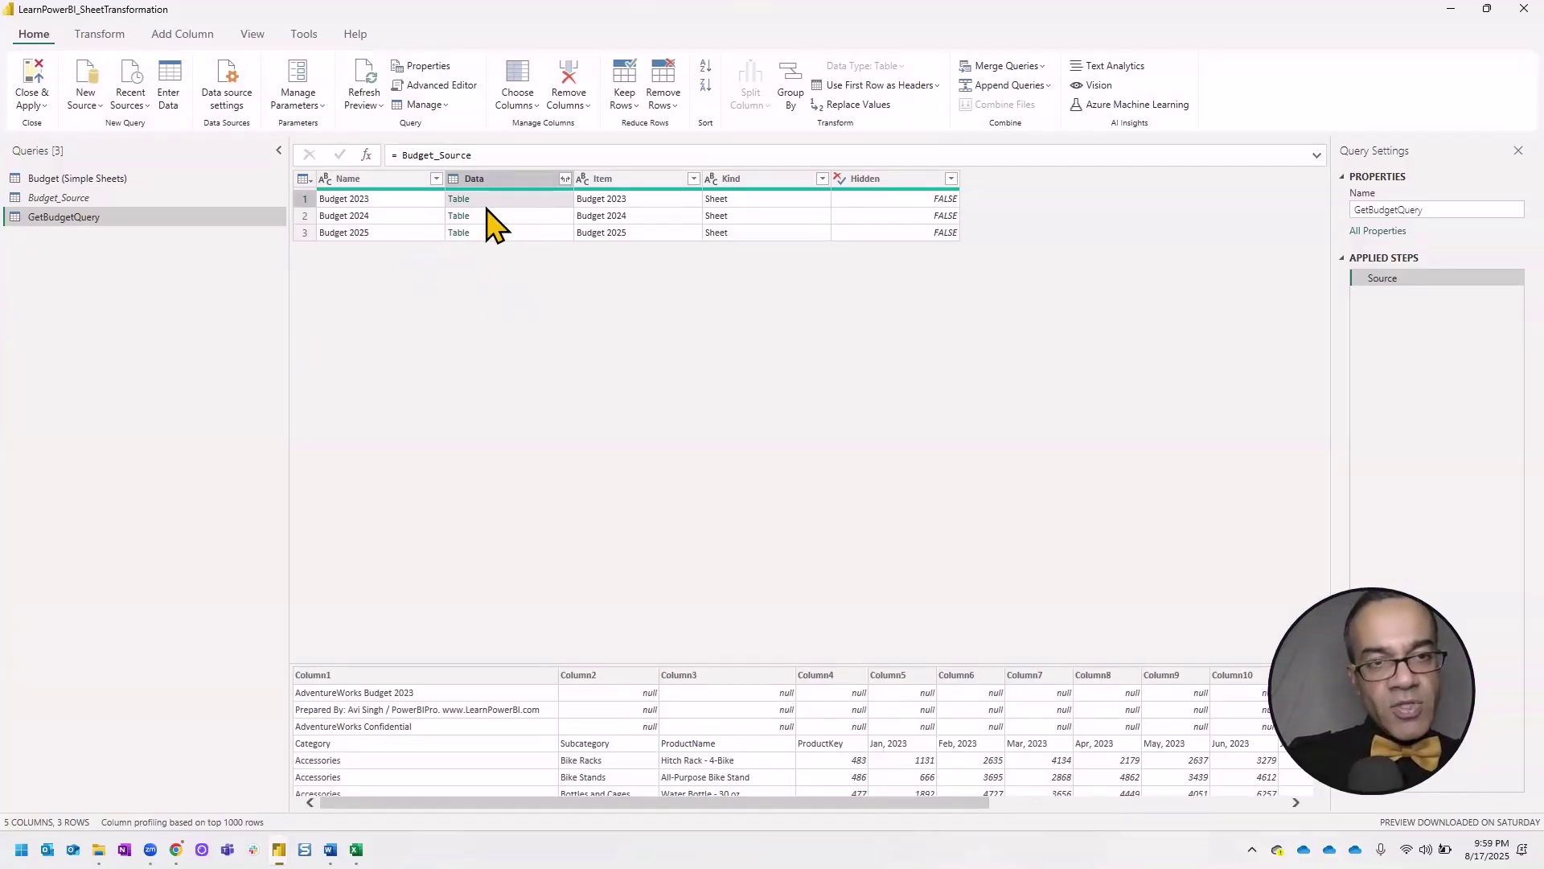
# - Point the formula at Budget_Source{0}[Data] to drill into the first sheet's table
pyautogui.click(499, 154)
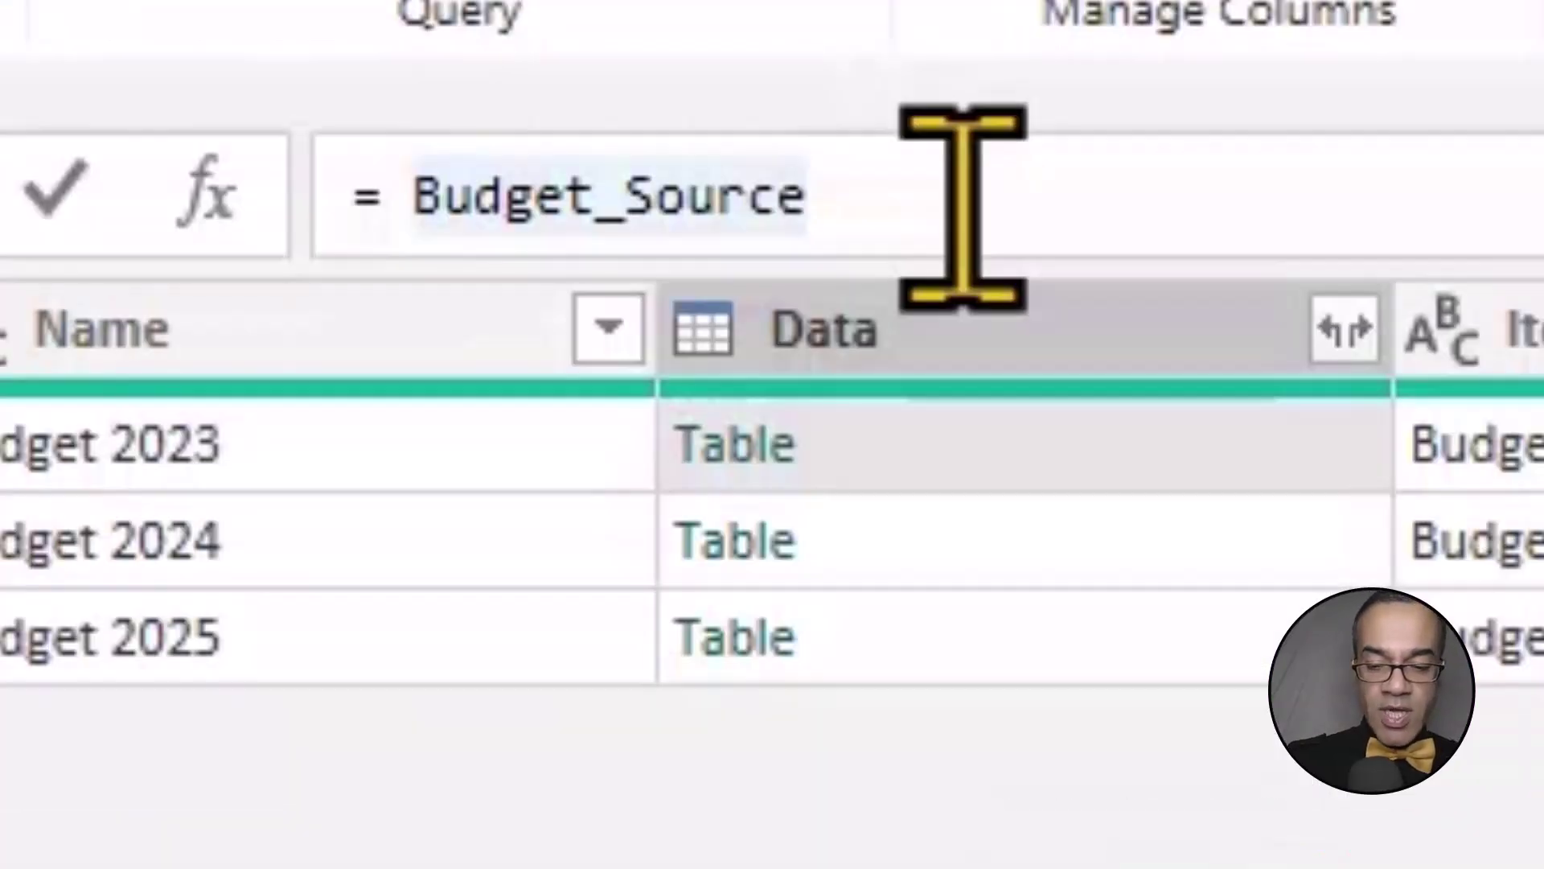
pyautogui.write('{')
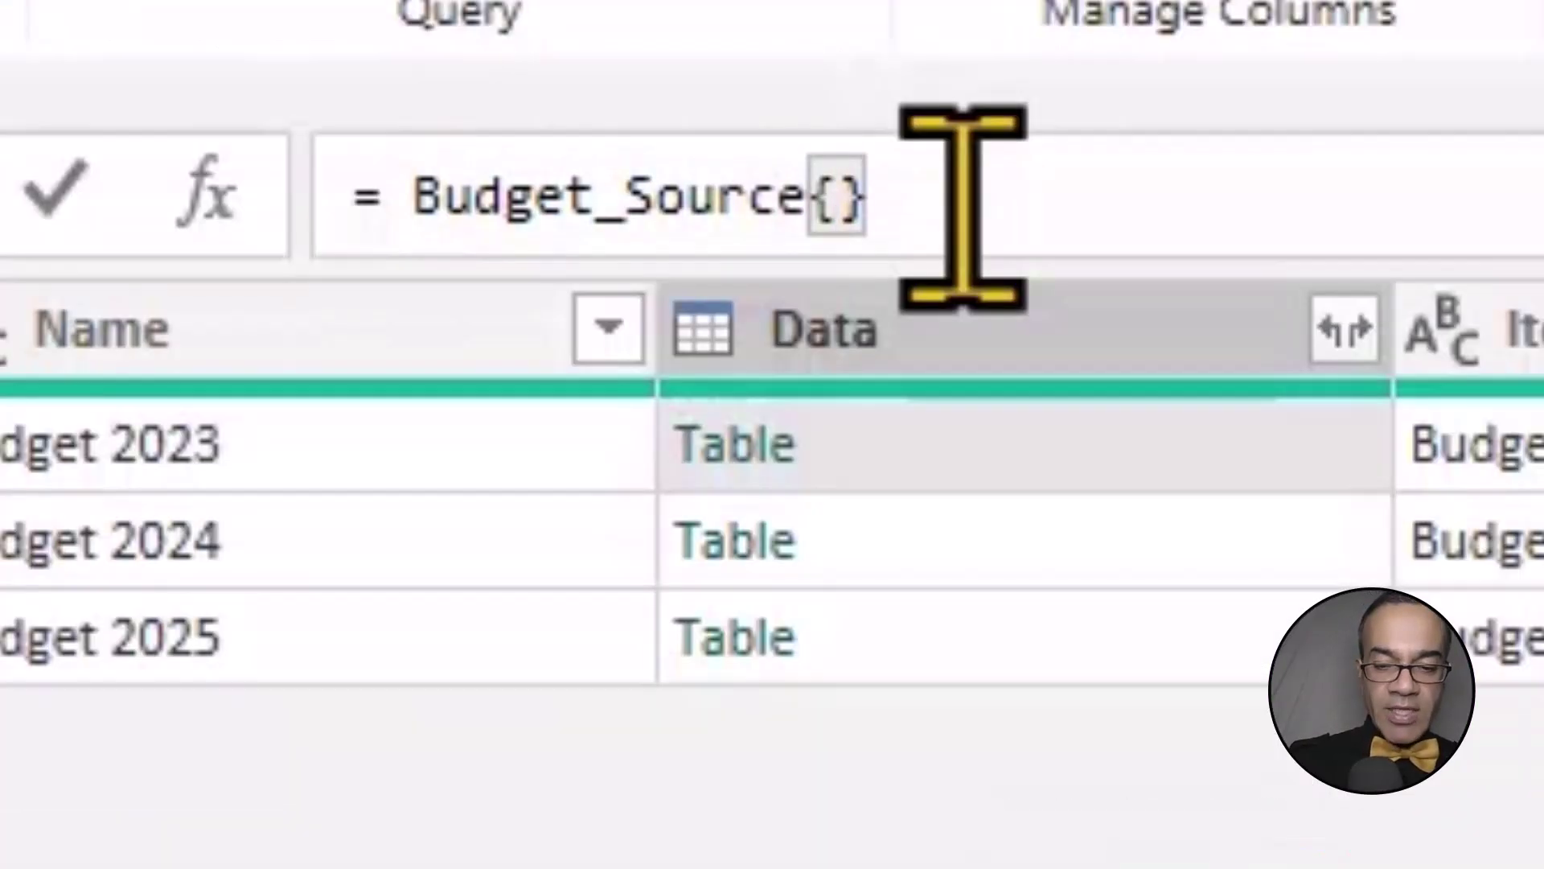
pyautogui.write('0')
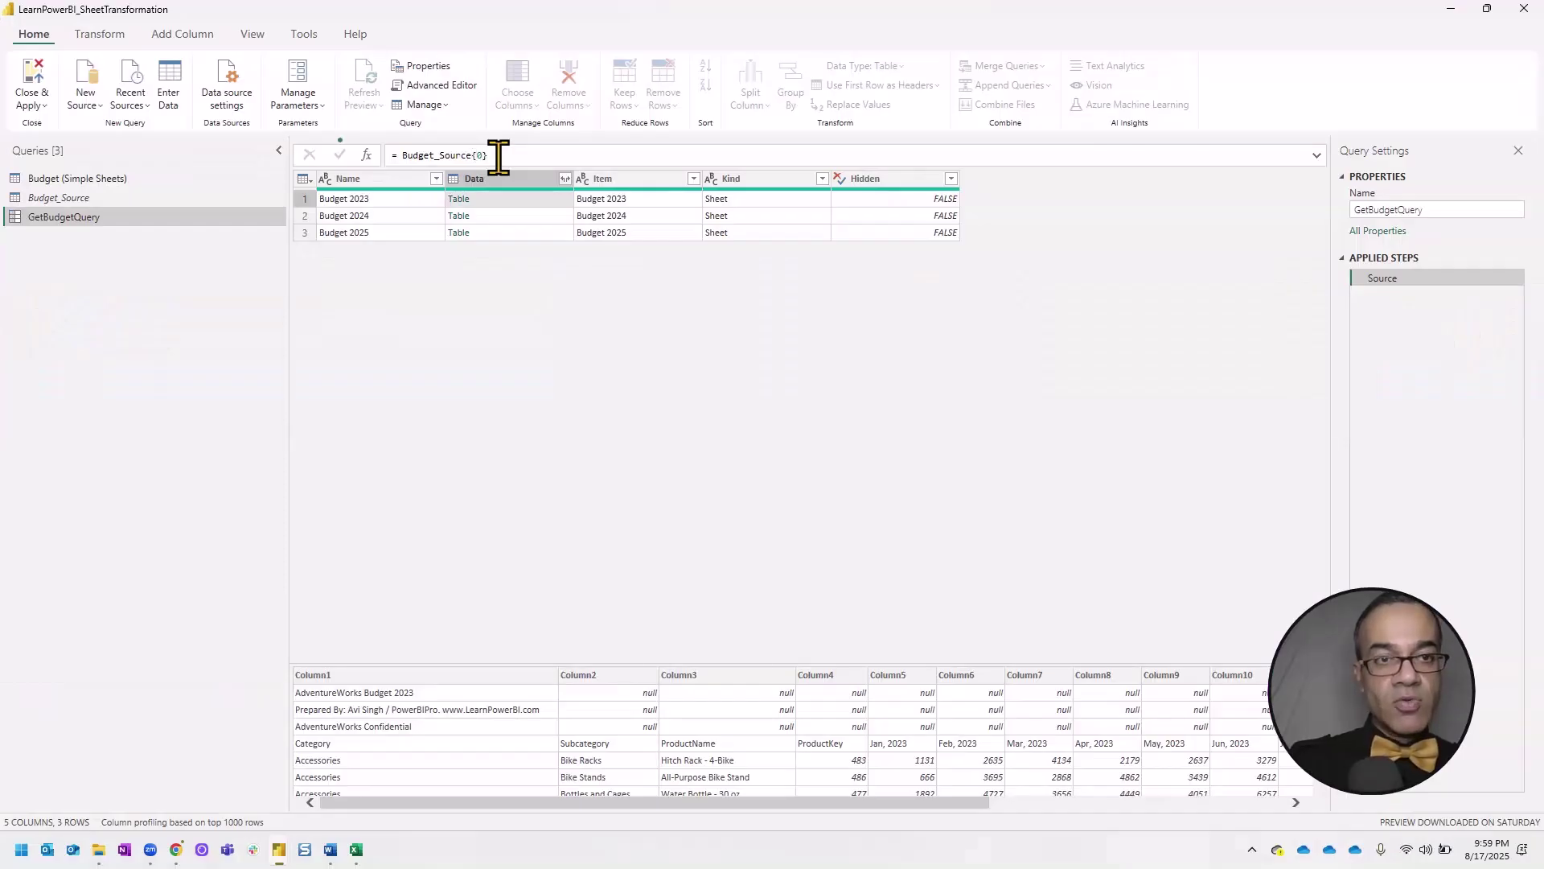
pyautogui.press('Return')
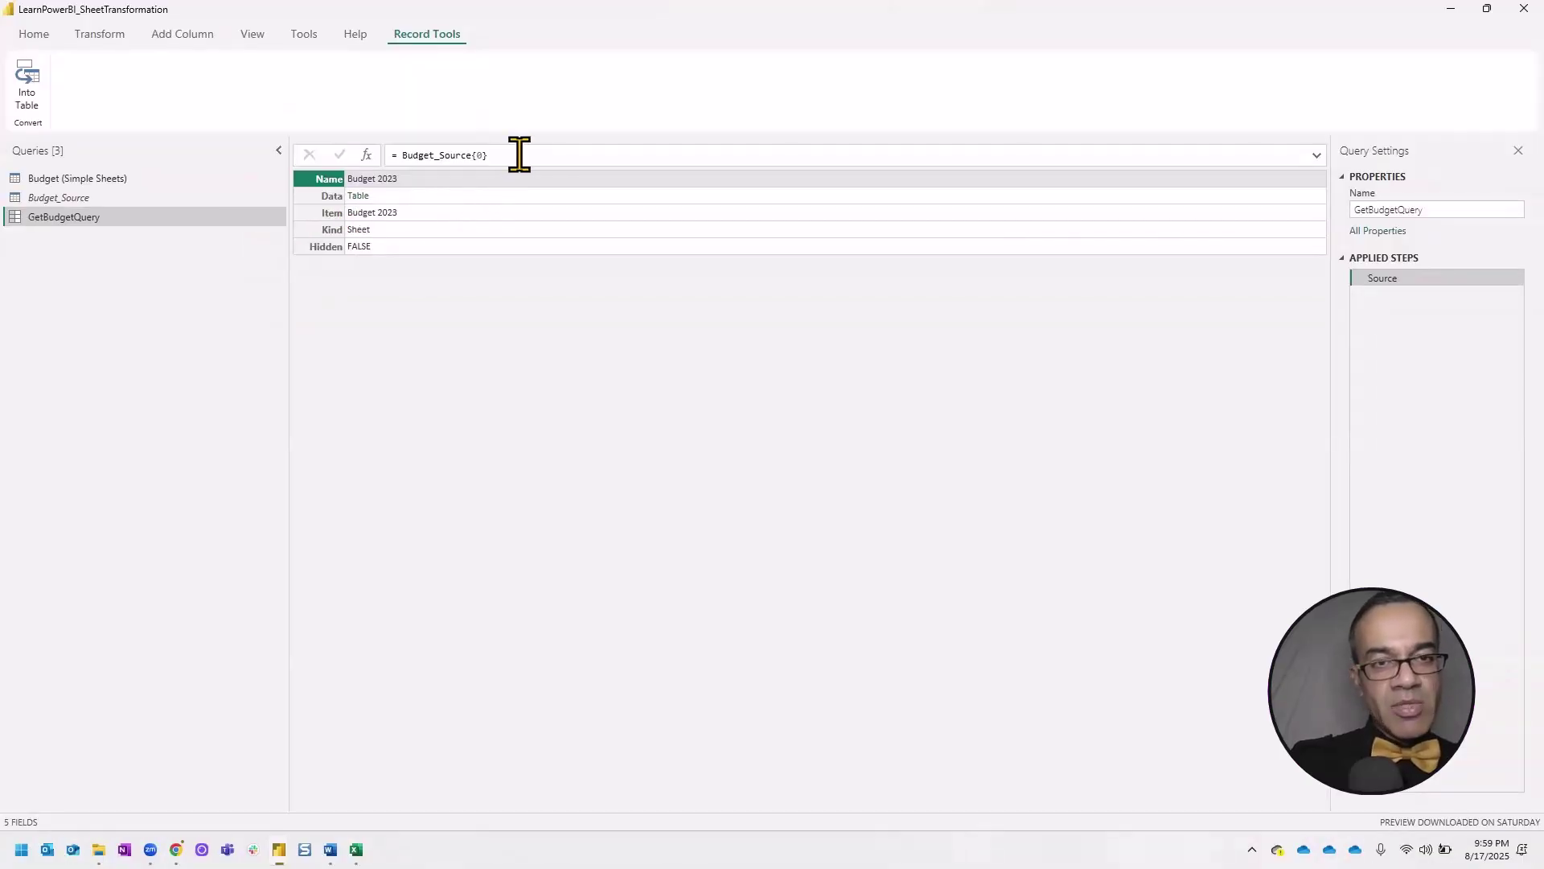
pyautogui.click(557, 155)
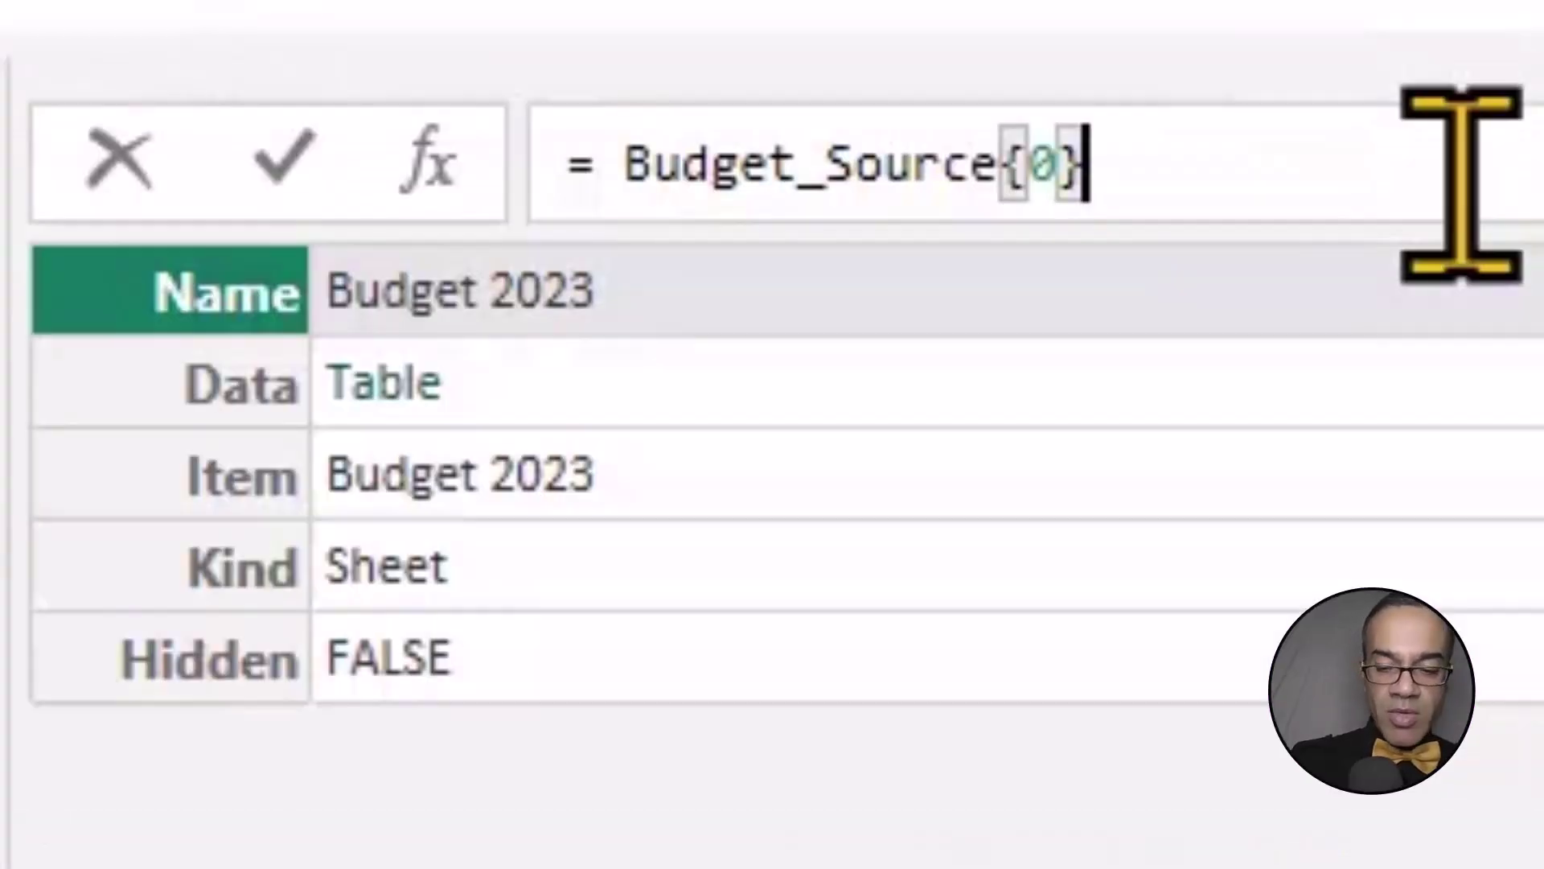
pyautogui.write('[Data')
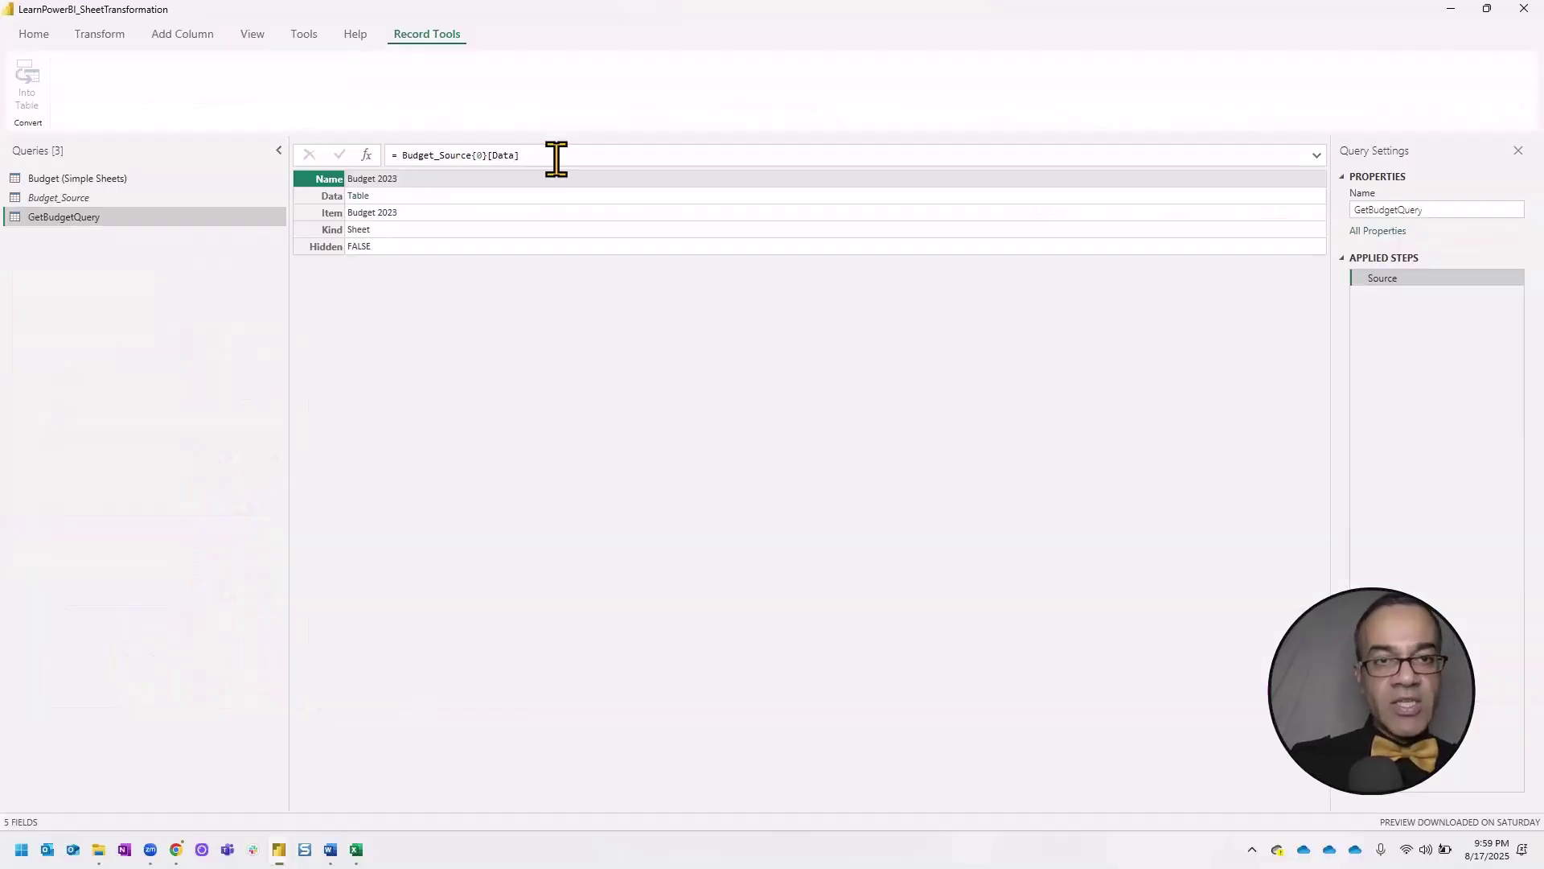
pyautogui.press('Return')
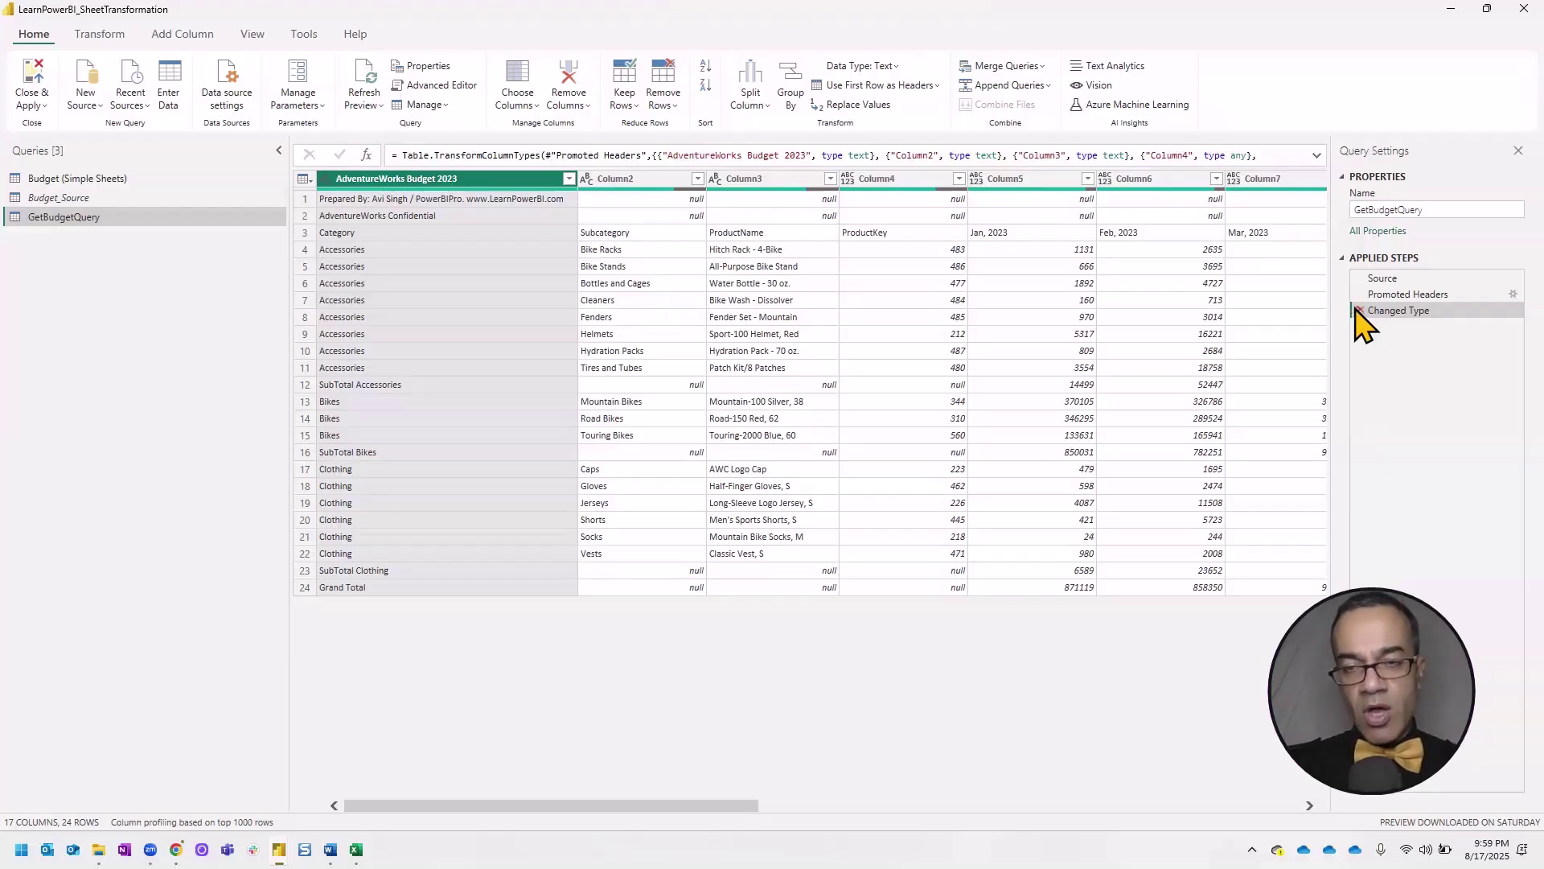
# - Delete the automatic Changed Type and Promoted Headers steps
pyautogui.click(1360, 311)
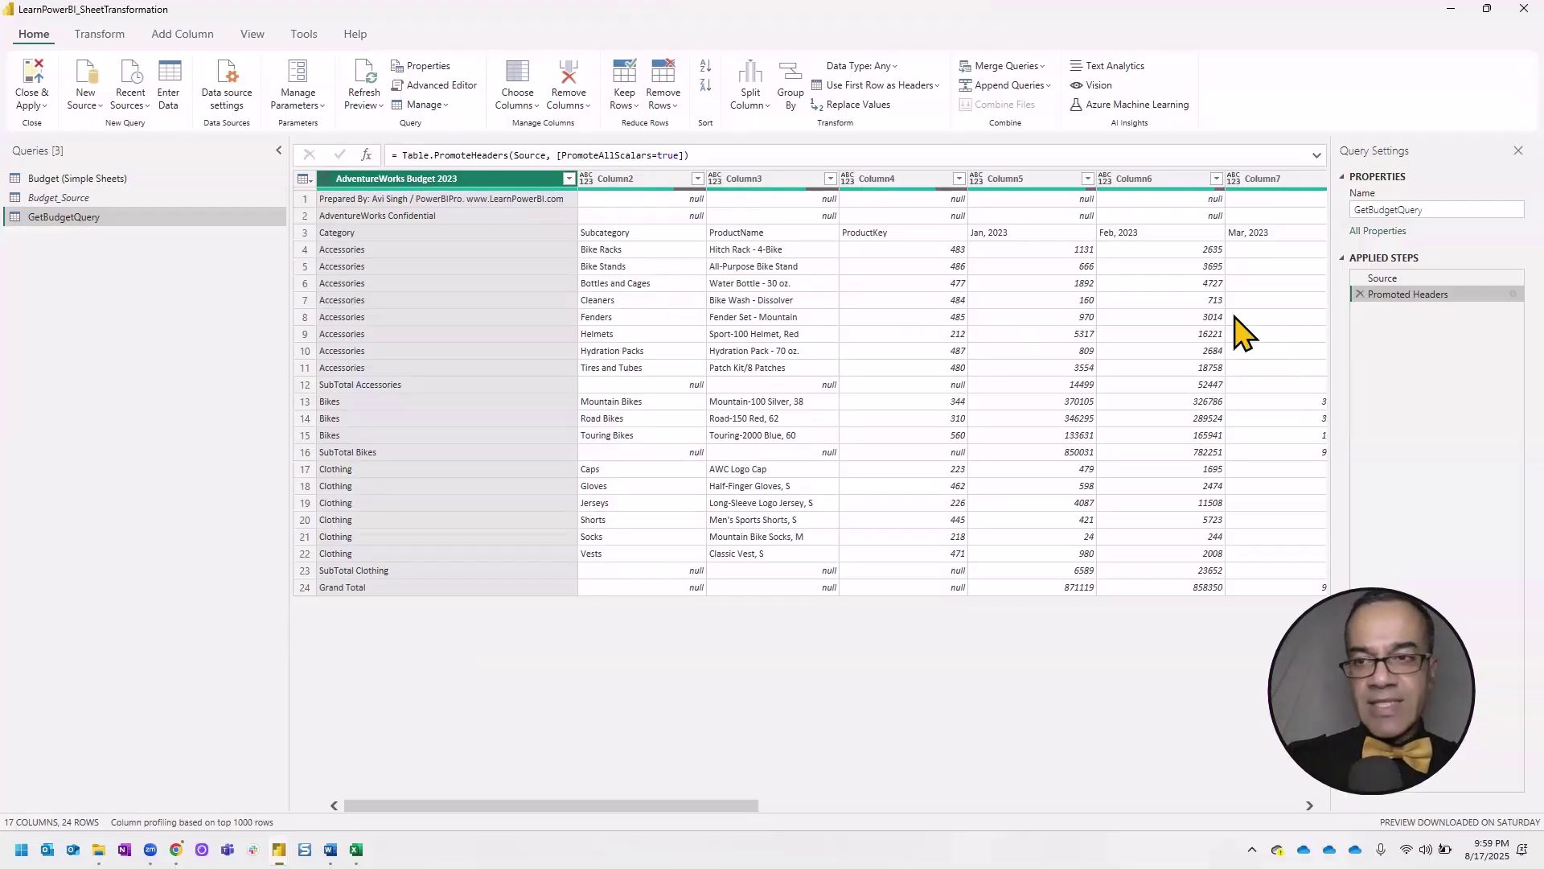
pyautogui.click(1360, 295)
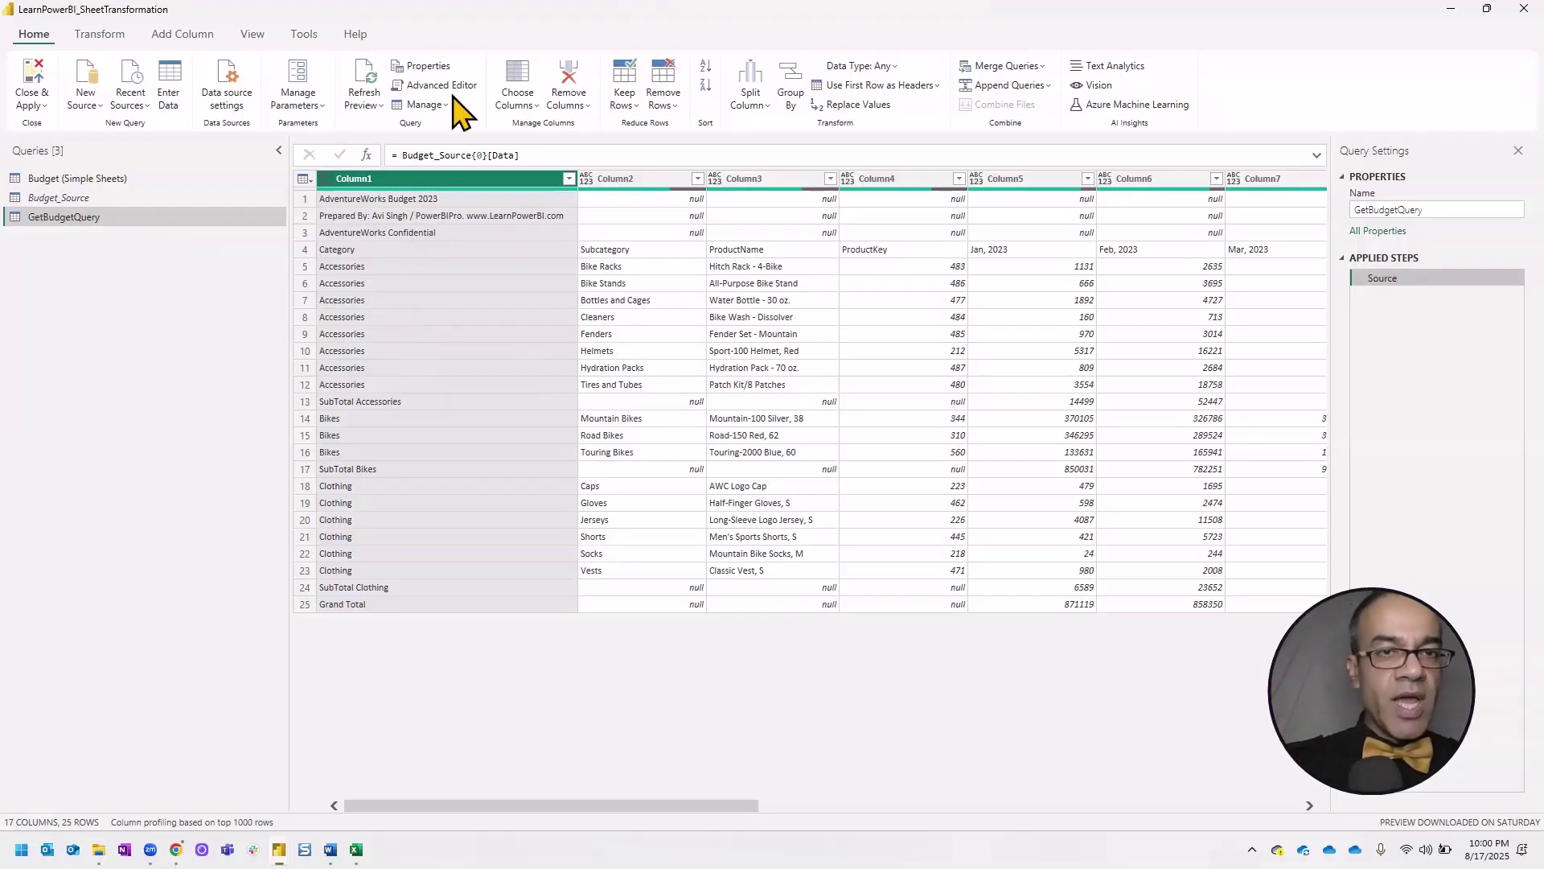
# - Remove the top three rows and use the first row as headers
pyautogui.click(663, 97)
pyautogui.click(706, 127)
pyautogui.write('3')
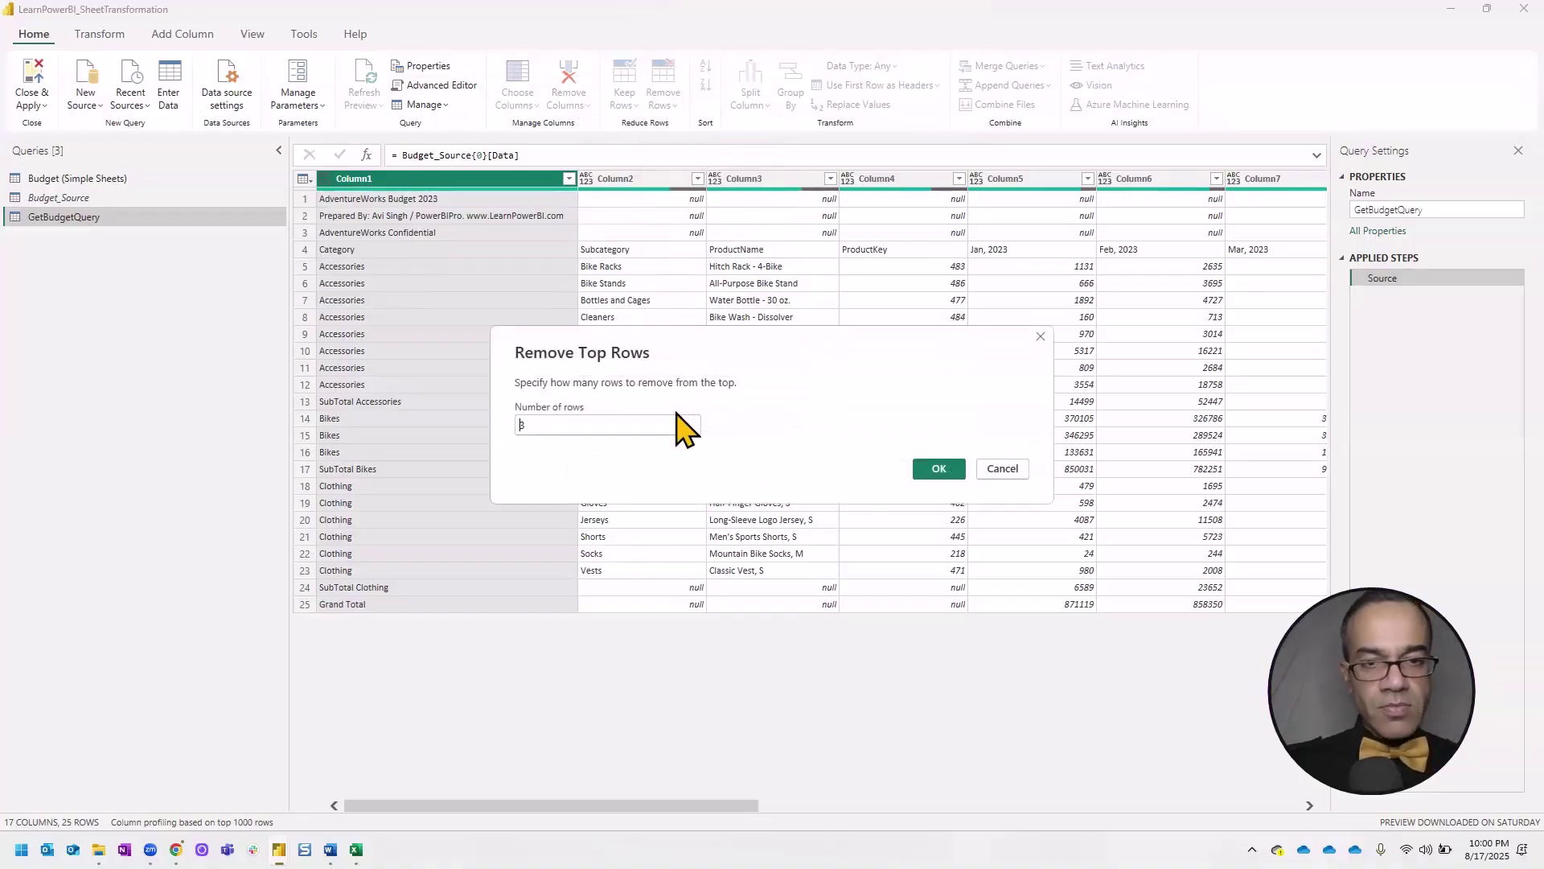
pyautogui.click(939, 469)
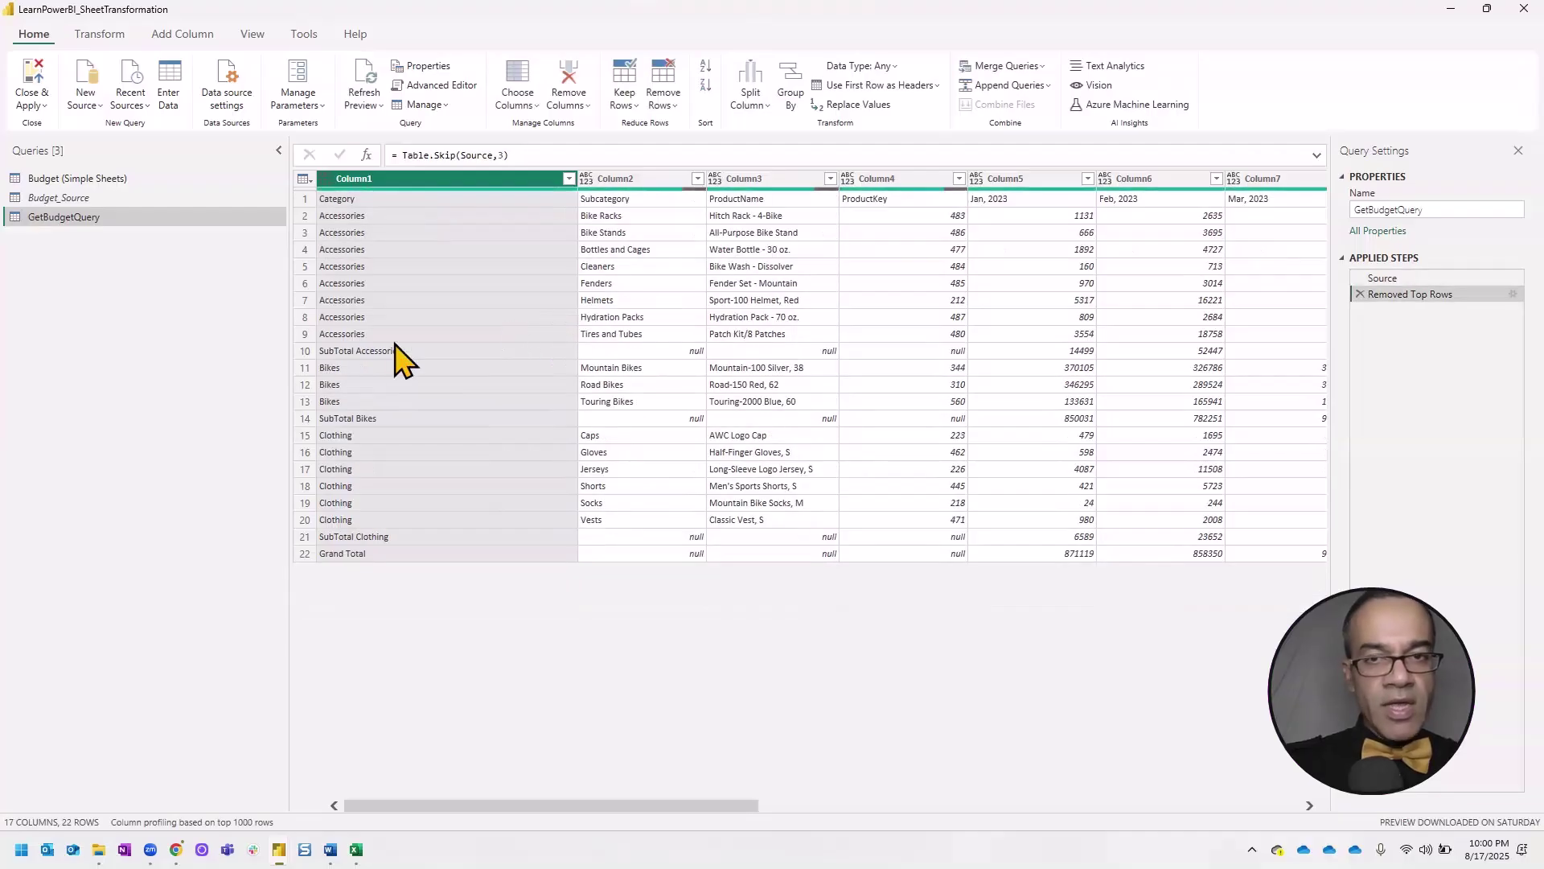
pyautogui.click(934, 87)
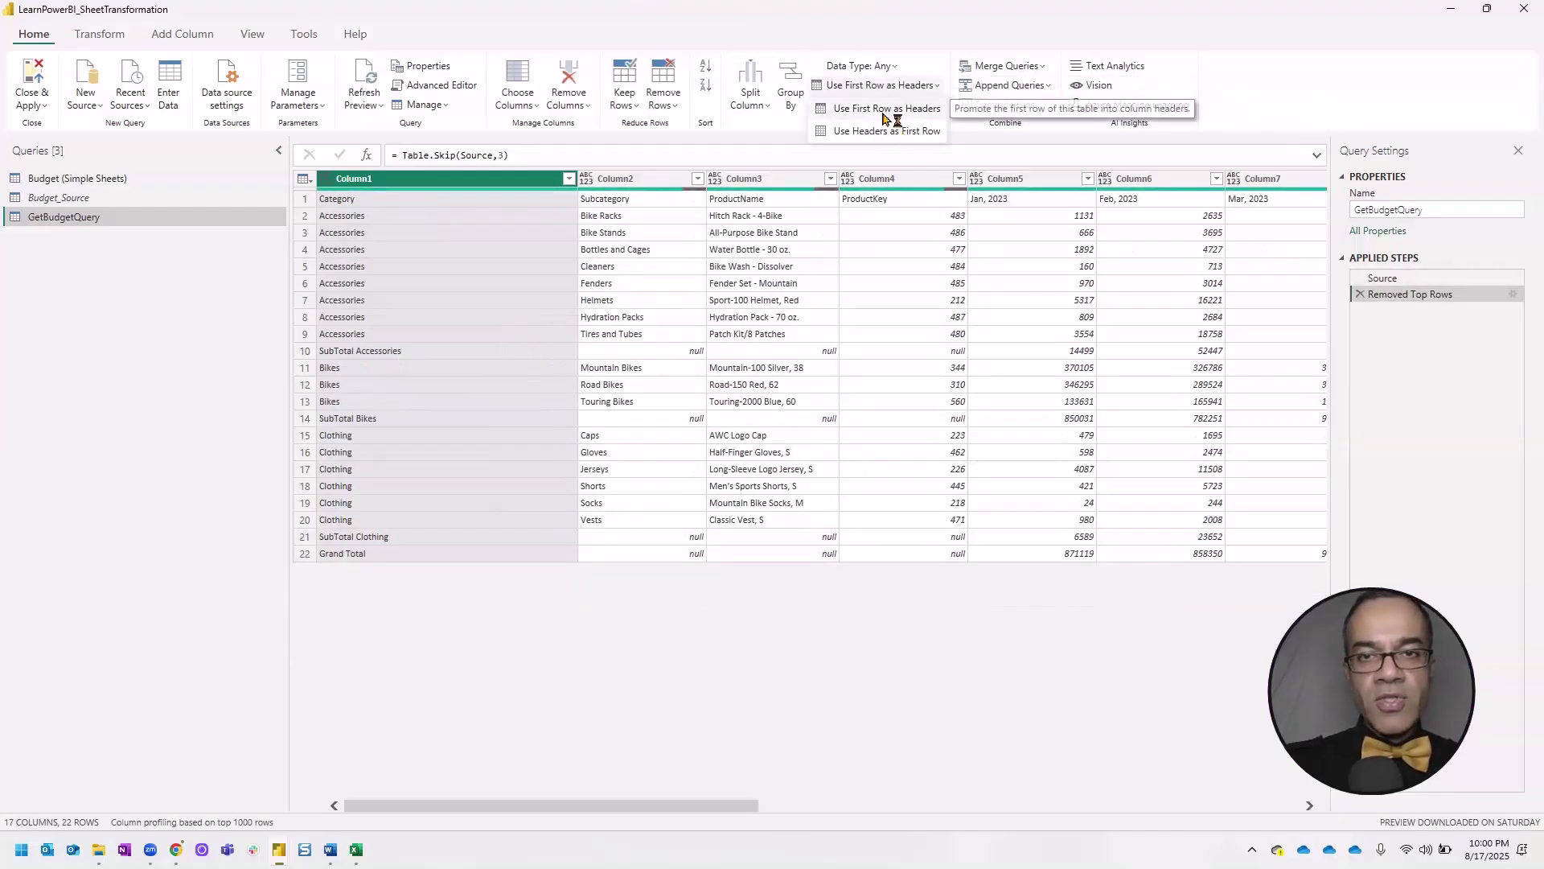
pyautogui.click(887, 109)
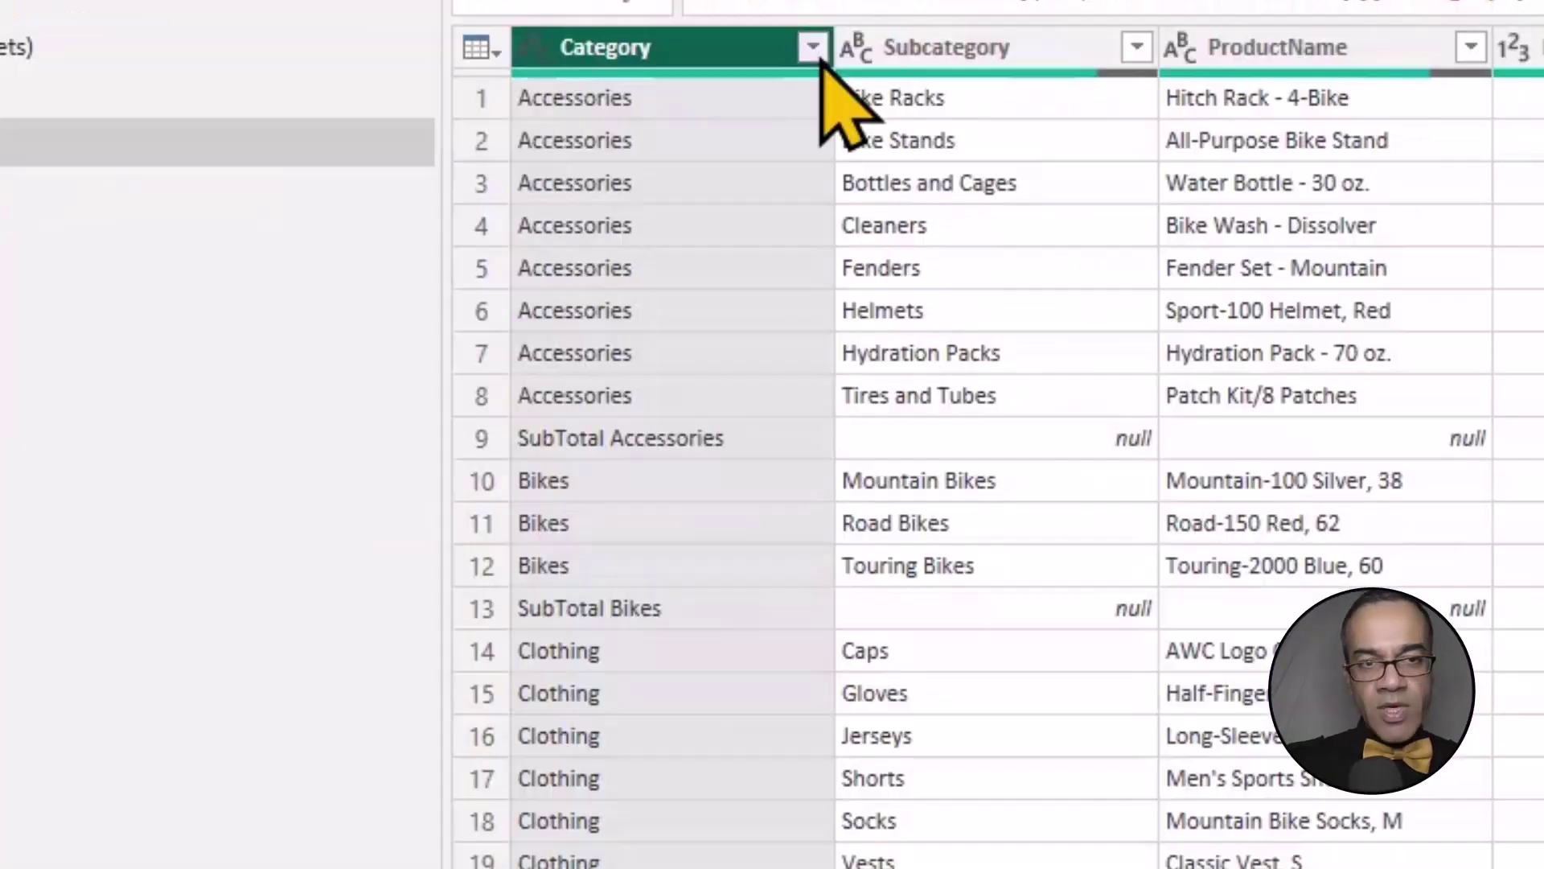
# - Filter Category to rows that do not contain 'Total'
pyautogui.click(435, 179)
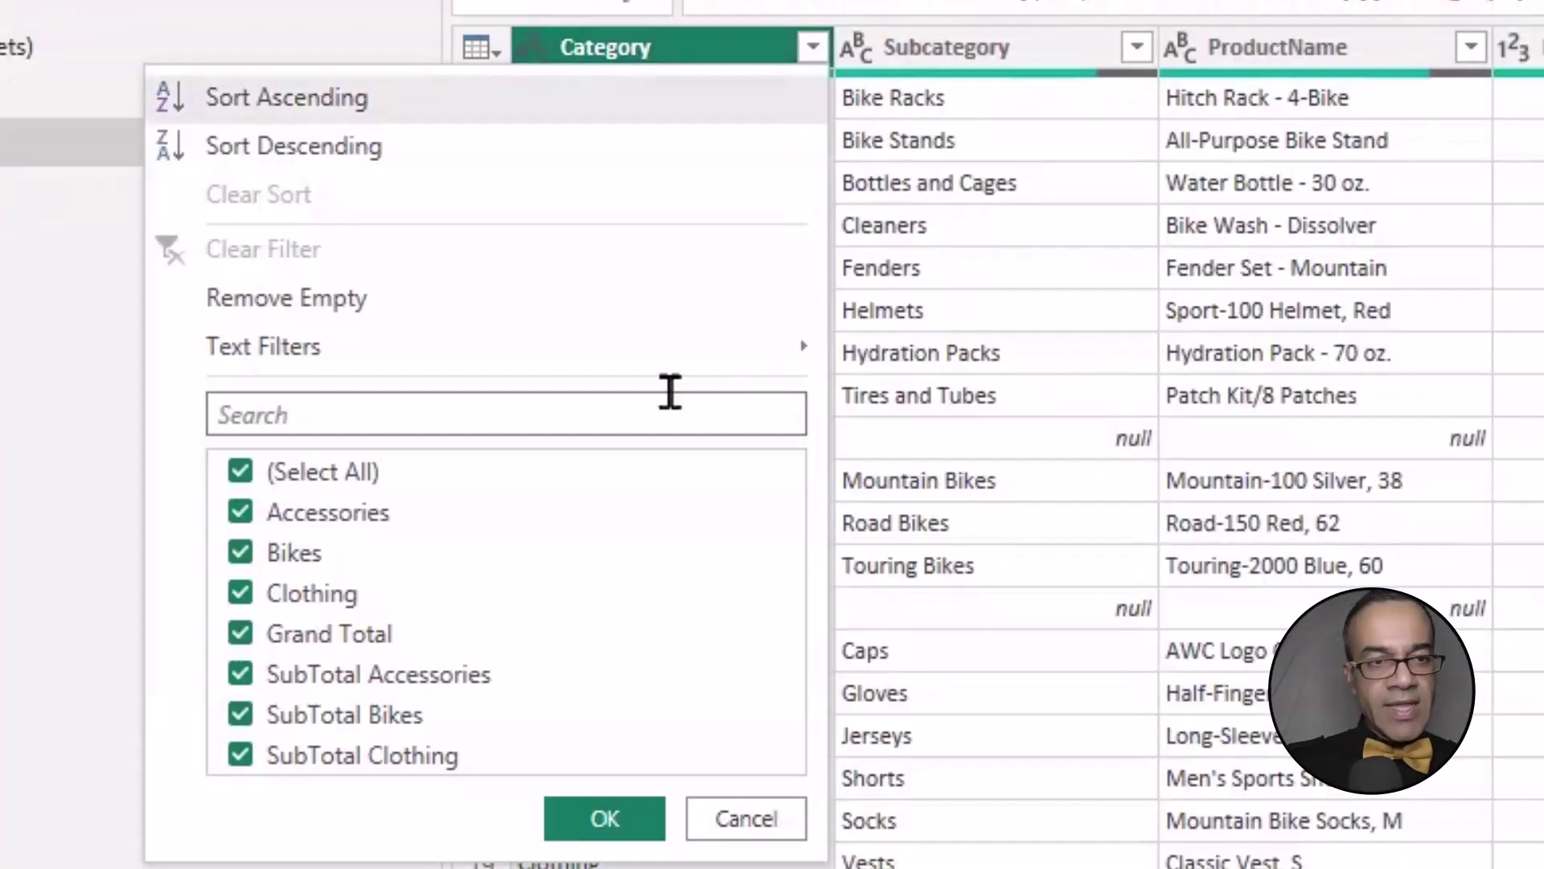
pyautogui.moveTo(264, 346)
pyautogui.click(979, 713)
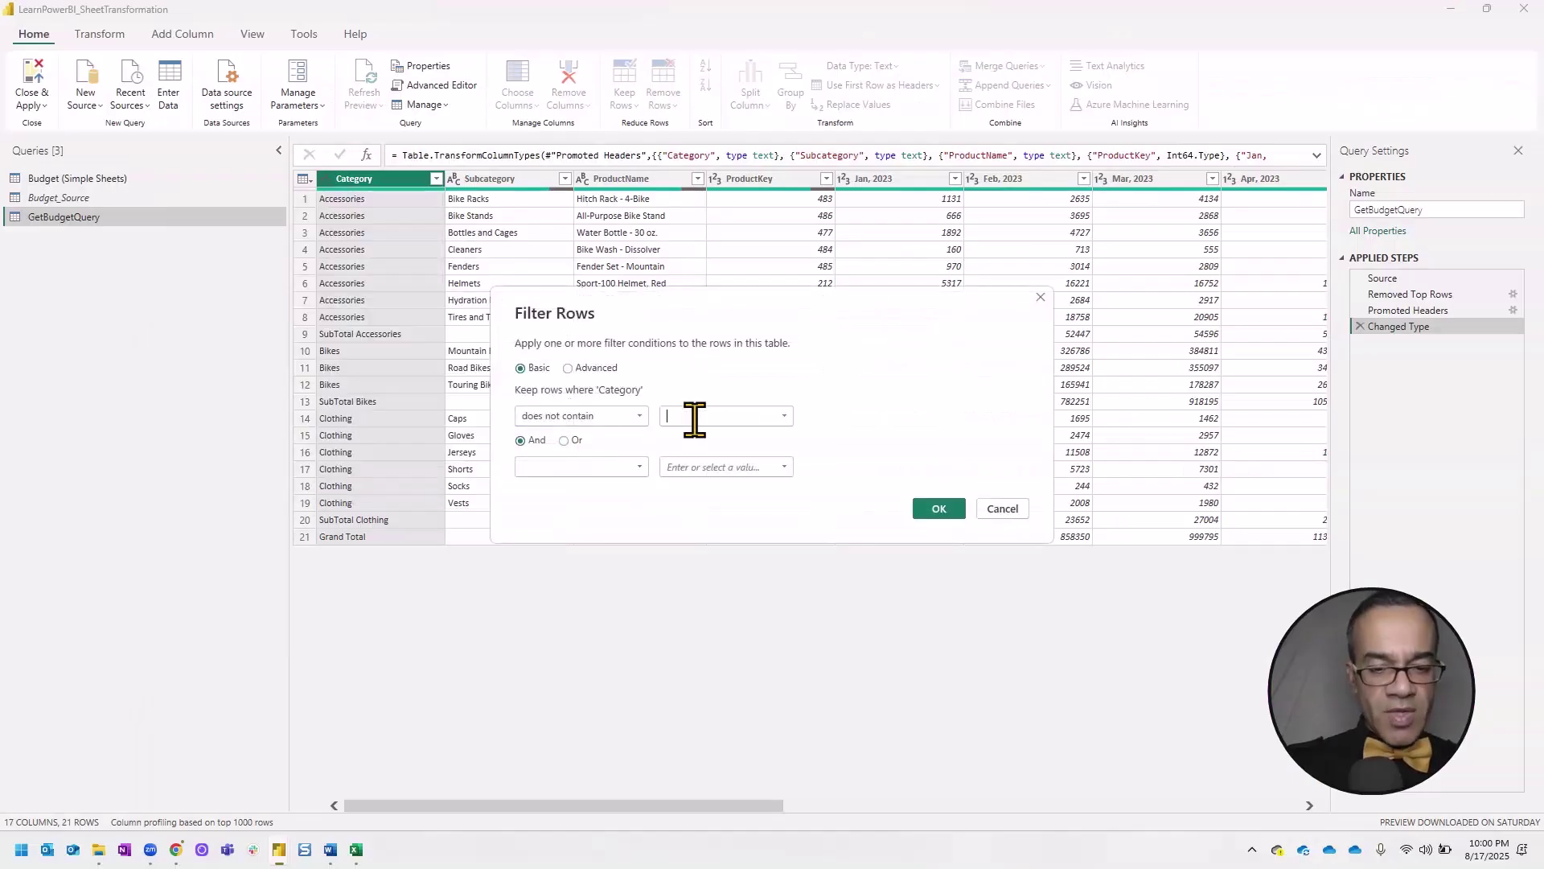
pyautogui.write('Total')
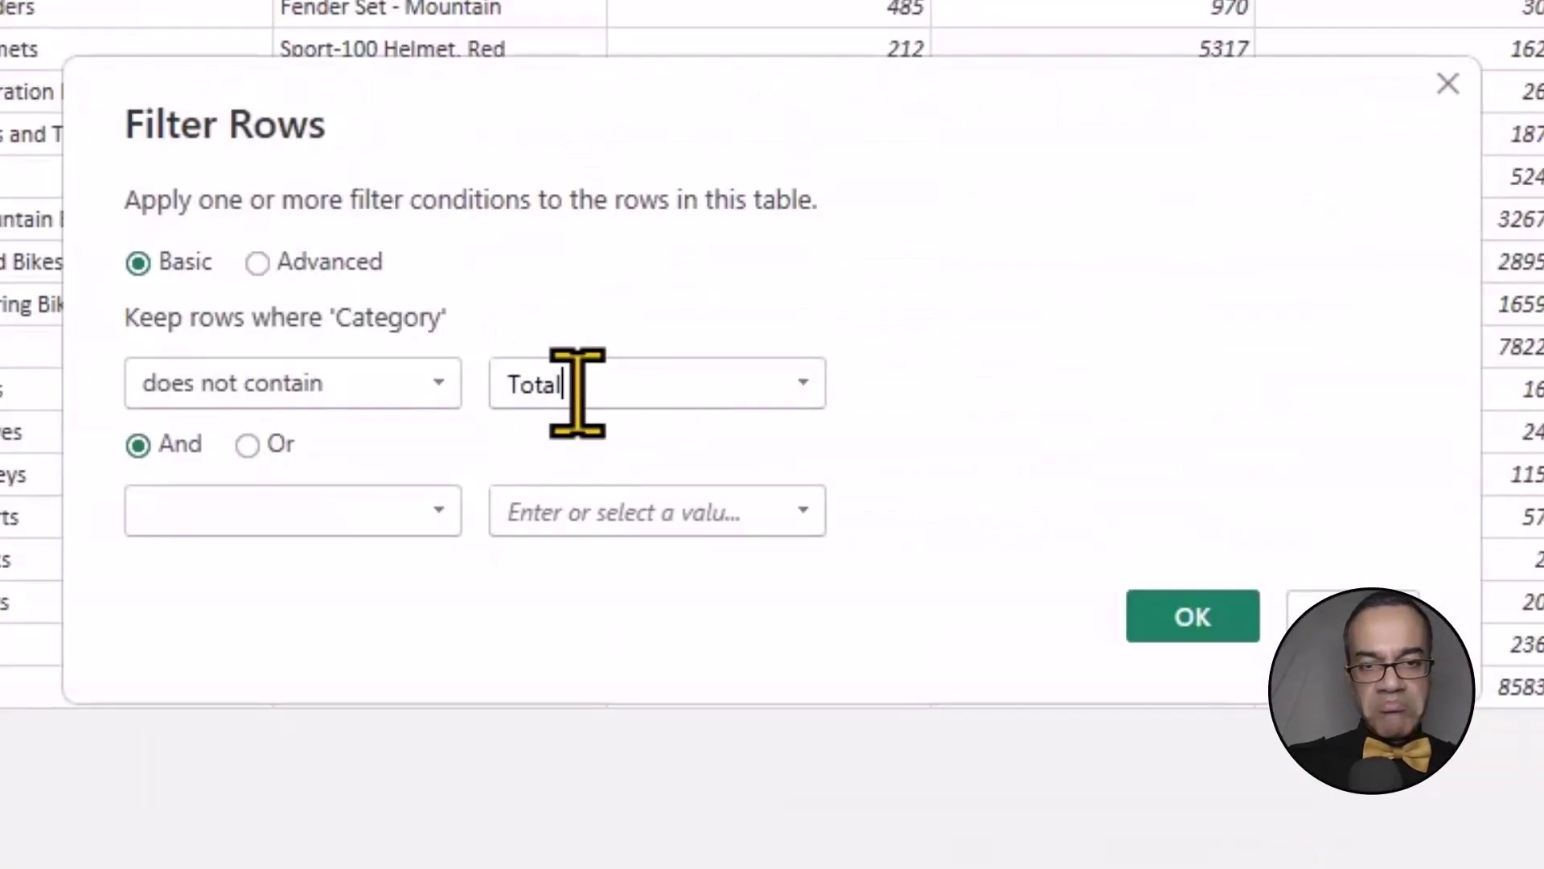
pyautogui.click(1176, 616)
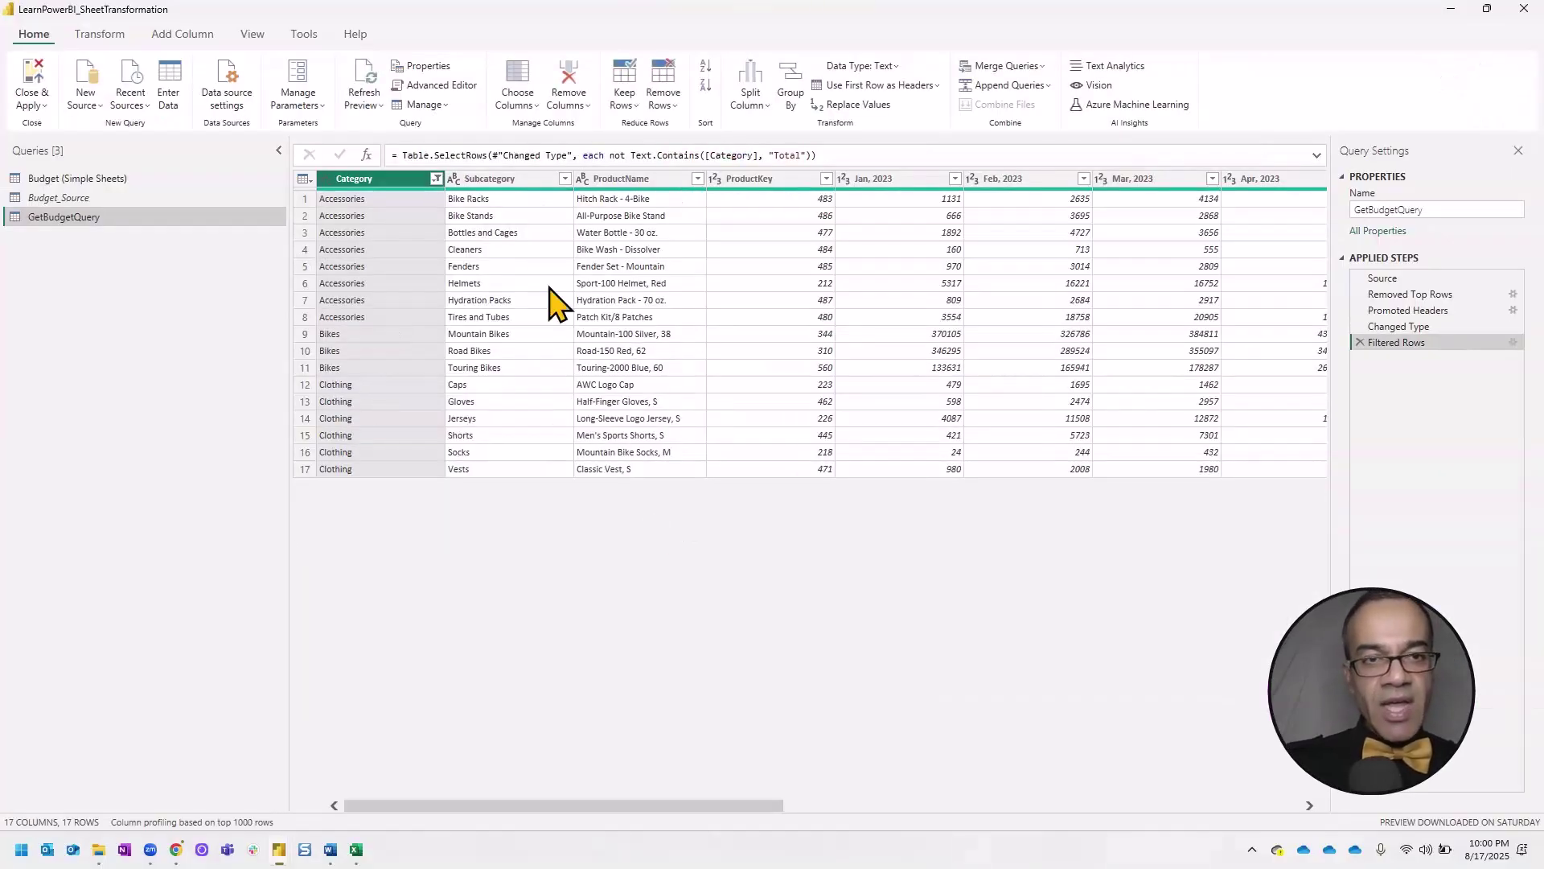
# - Unpivot all columns other than Category, Subcategory, ProductName and ProductKey
pyautogui.keyDown('shift'); pyautogui.click(490, 179); pyautogui.keyUp('shift')
pyautogui.keyDown('shift'); pyautogui.click(622, 179); pyautogui.keyUp('shift')
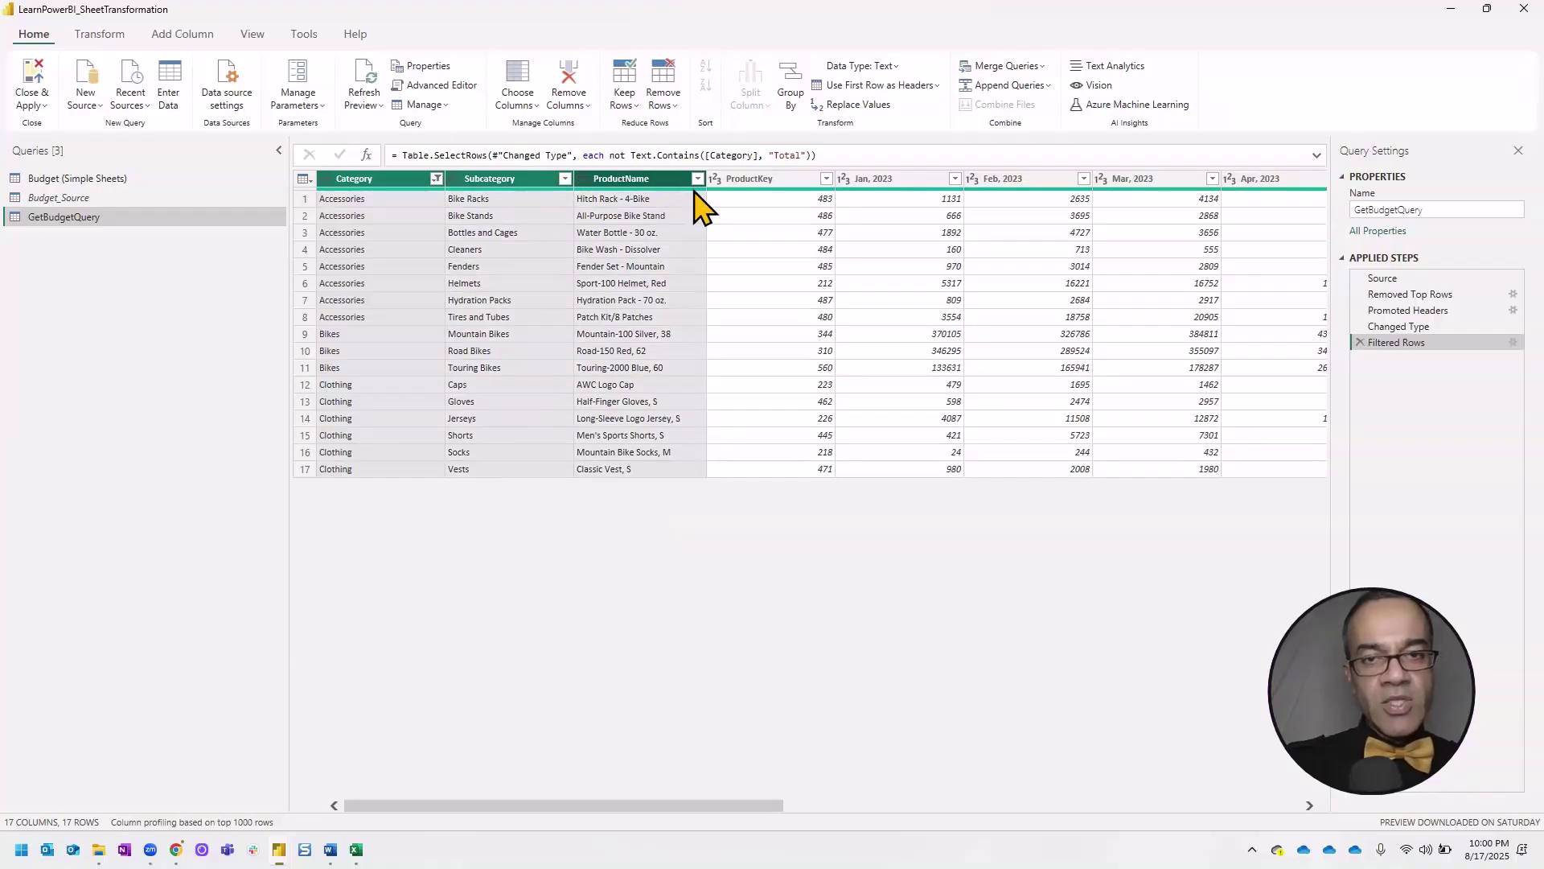
pyautogui.keyDown('shift'); pyautogui.click(748, 179); pyautogui.keyUp('shift')
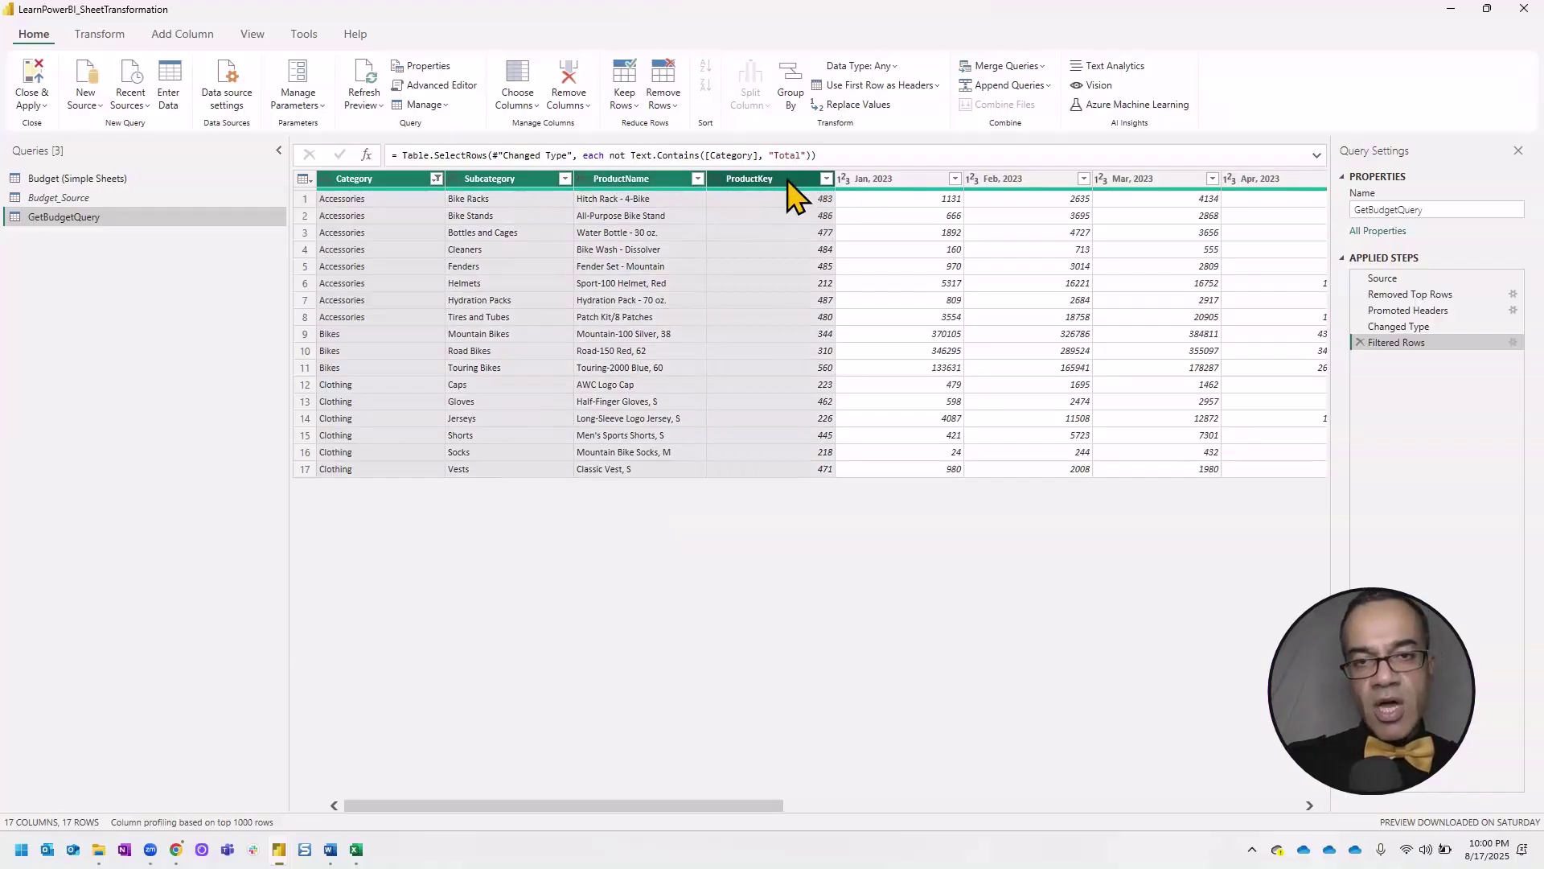
pyautogui.rightClick(797, 193)
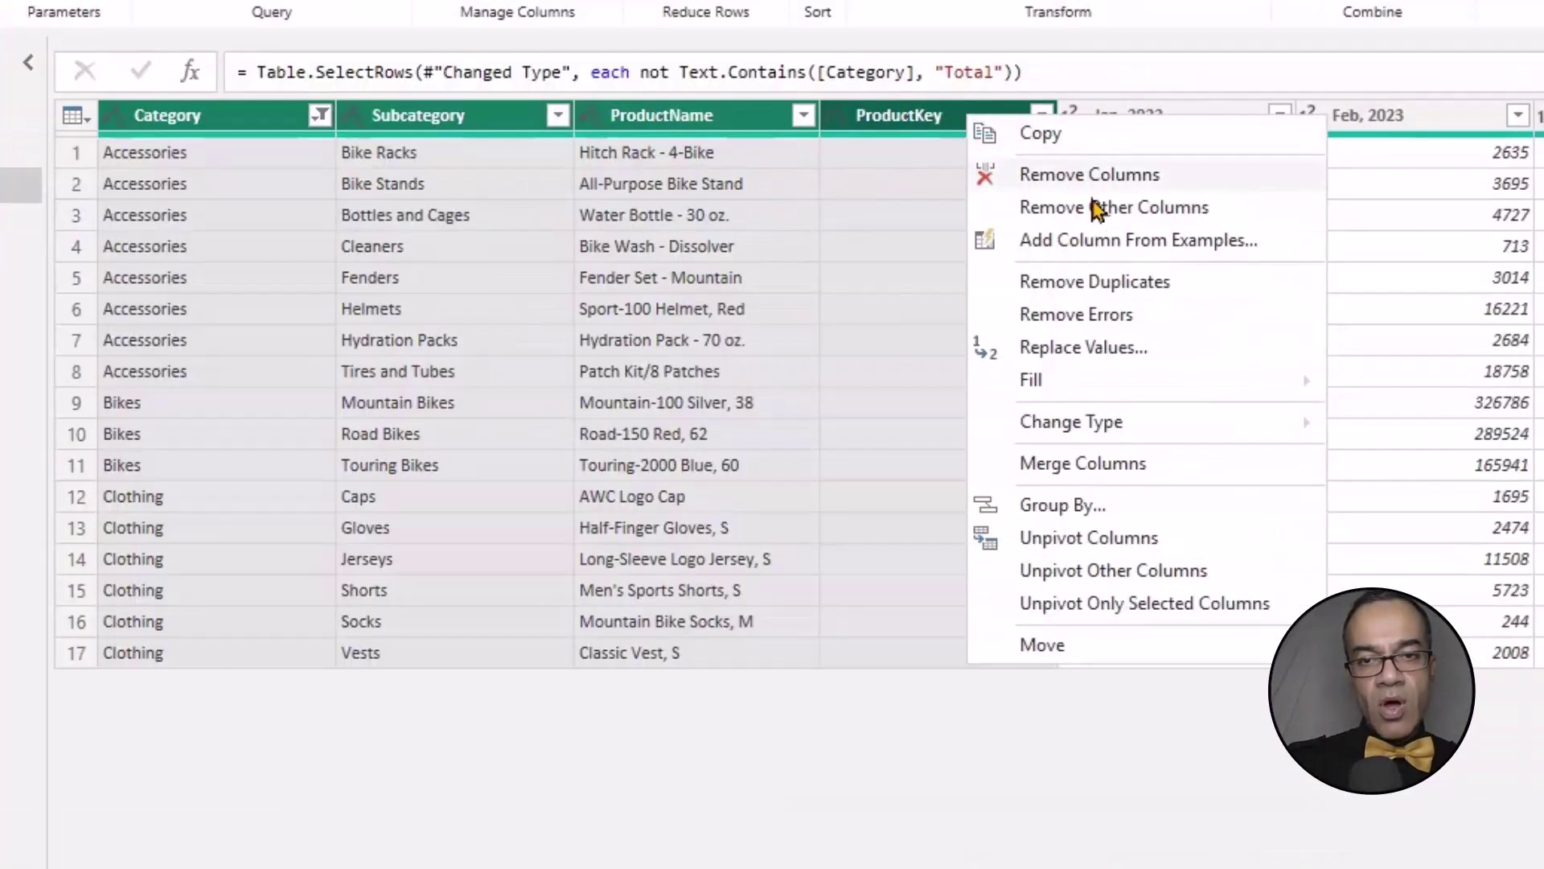
pyautogui.click(1095, 575)
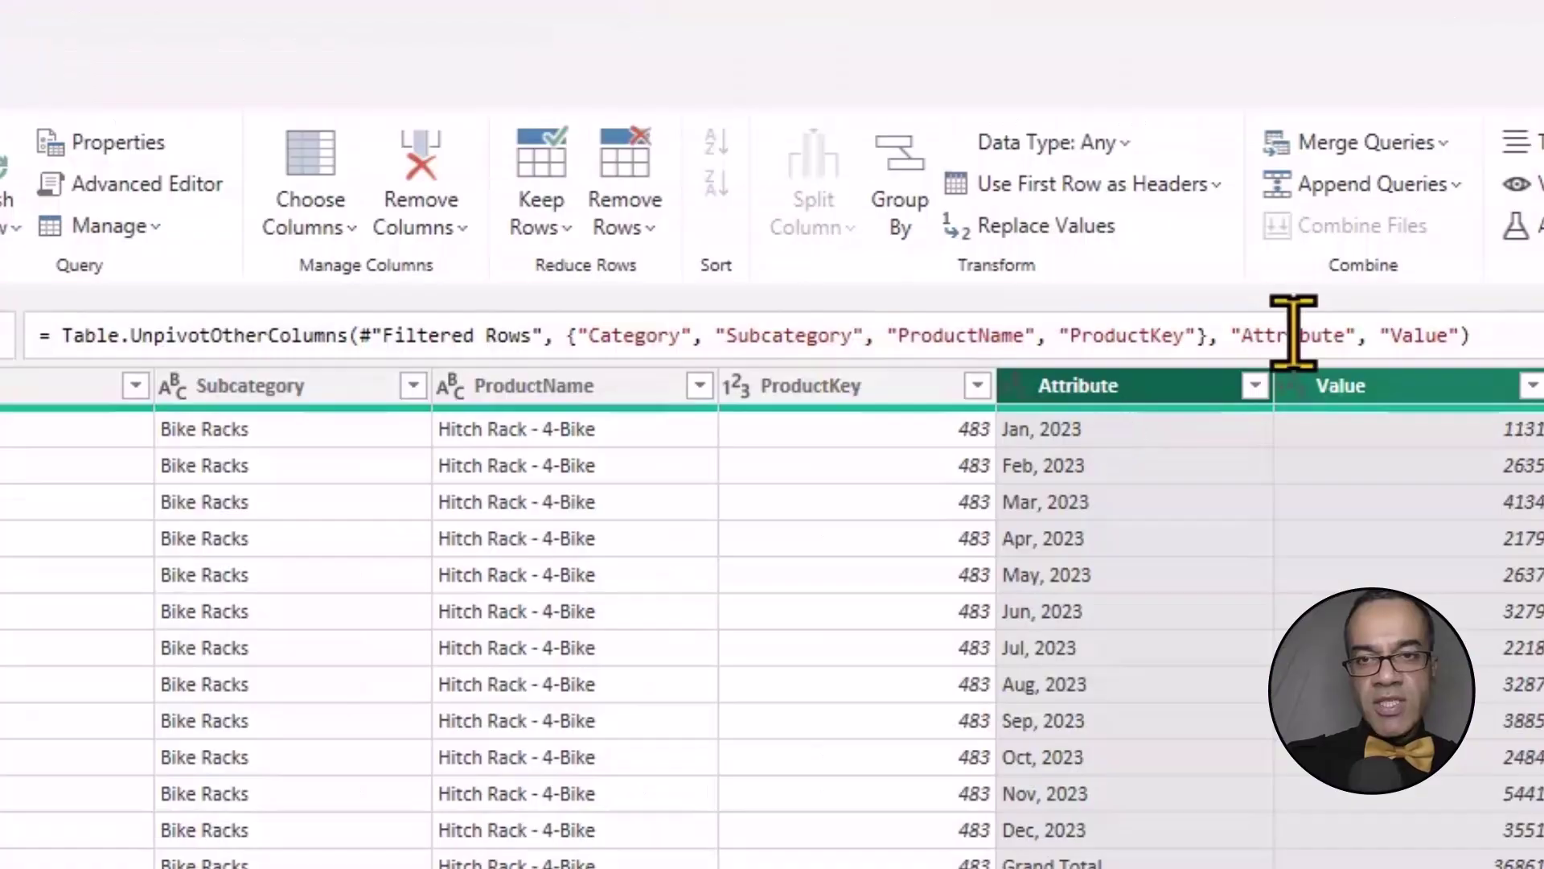
# - Rename the unpivoted Attribute and Value columns to Month and Budget Amount in the formula
pyautogui.doubleClick(995, 154)
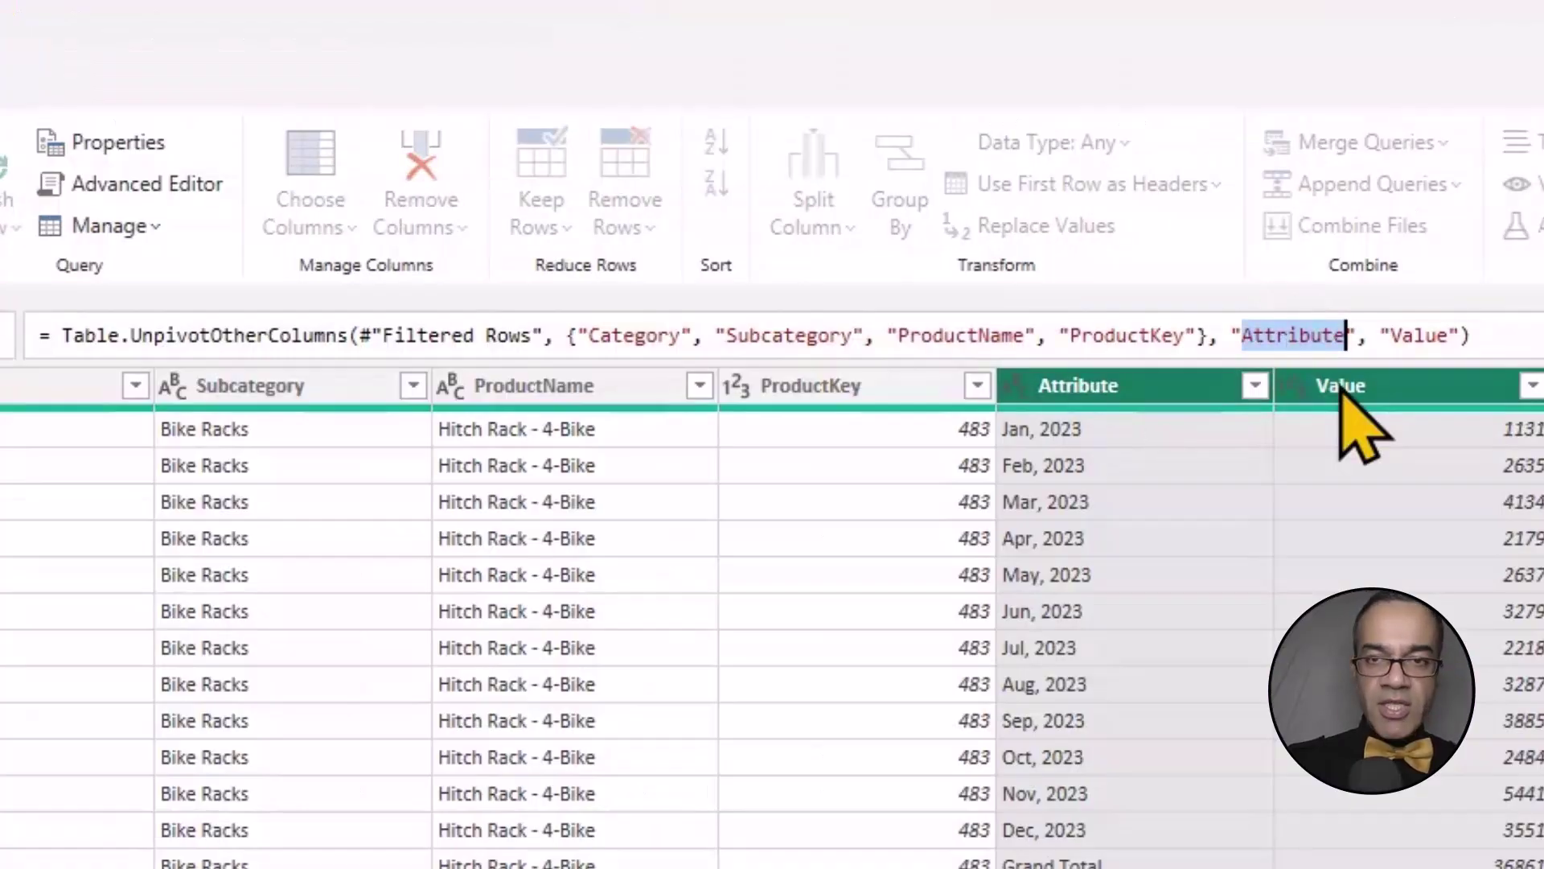
pyautogui.write('Month')
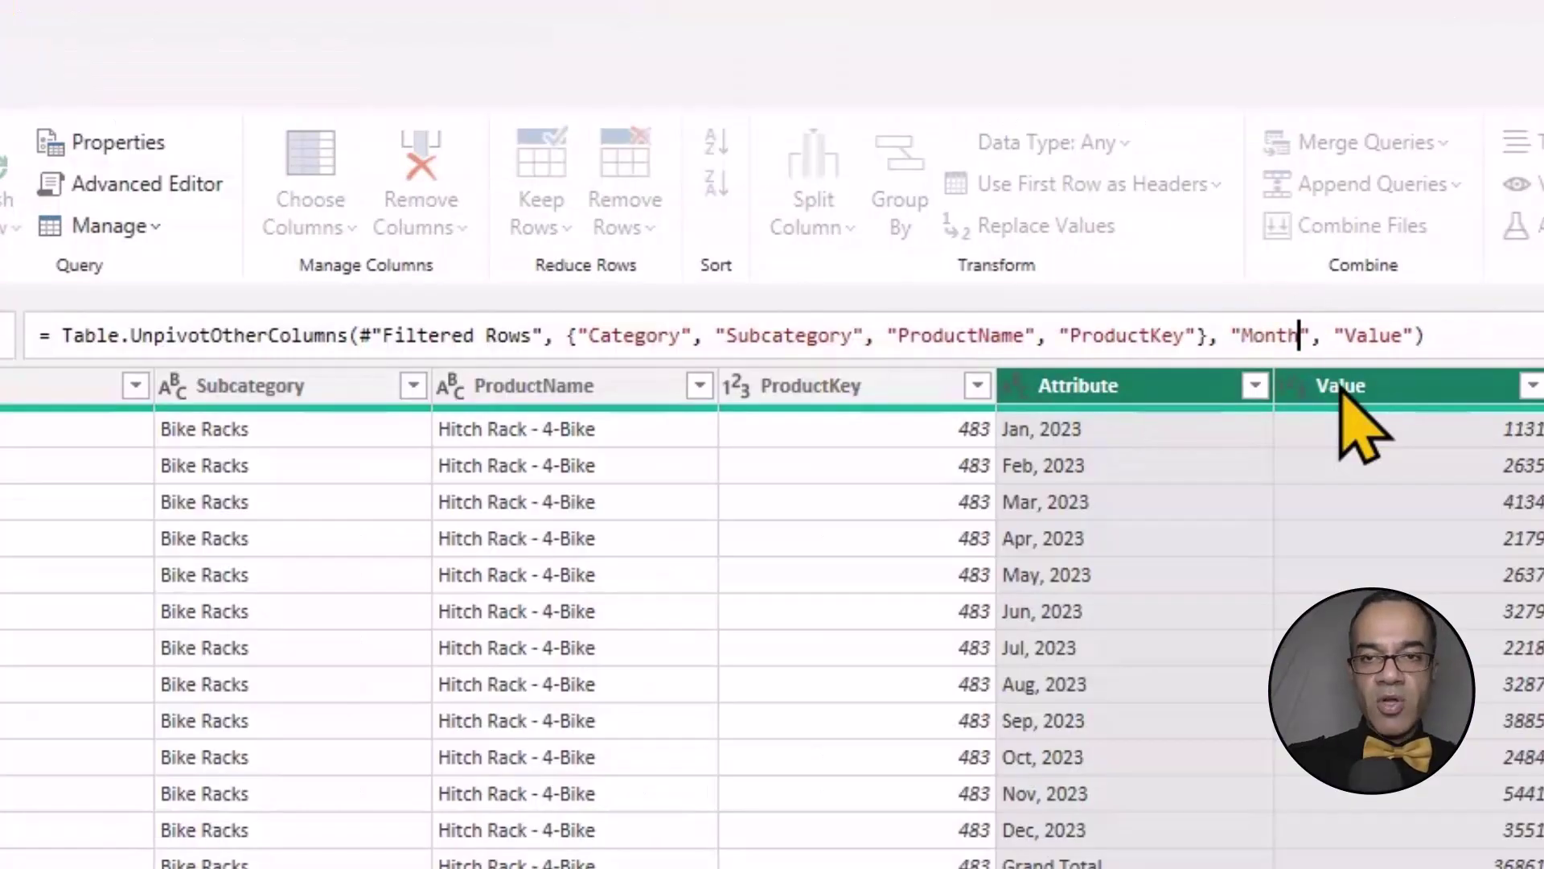
pyautogui.hotkey('shift', 'Right')
pyautogui.hotkey('shift', 'Right')
pyautogui.hotkey('shift', 'Right')
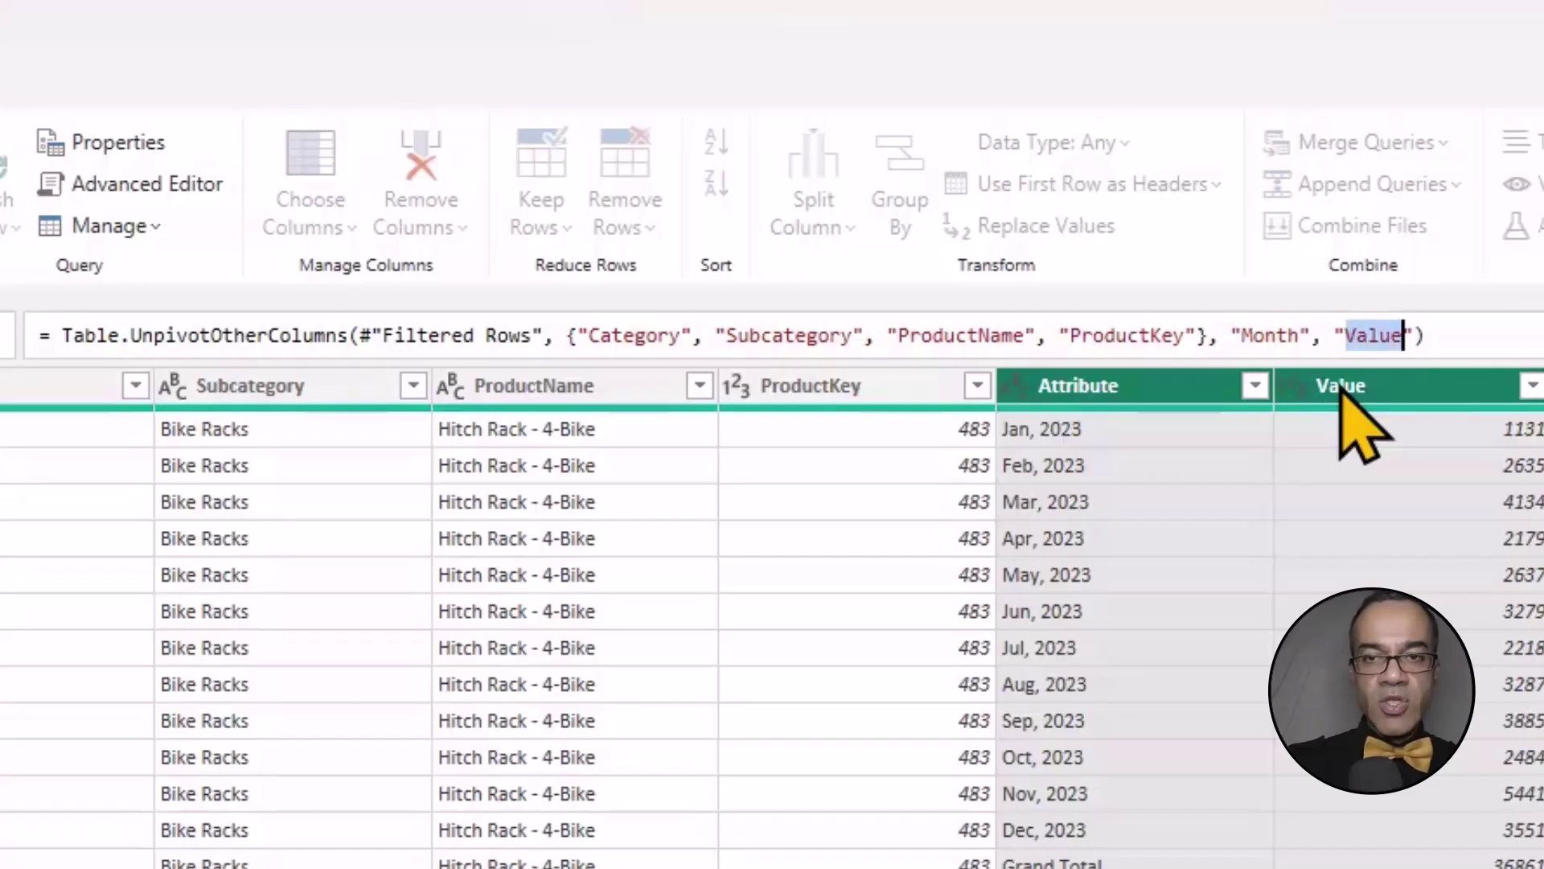
pyautogui.write('Budget Amount')
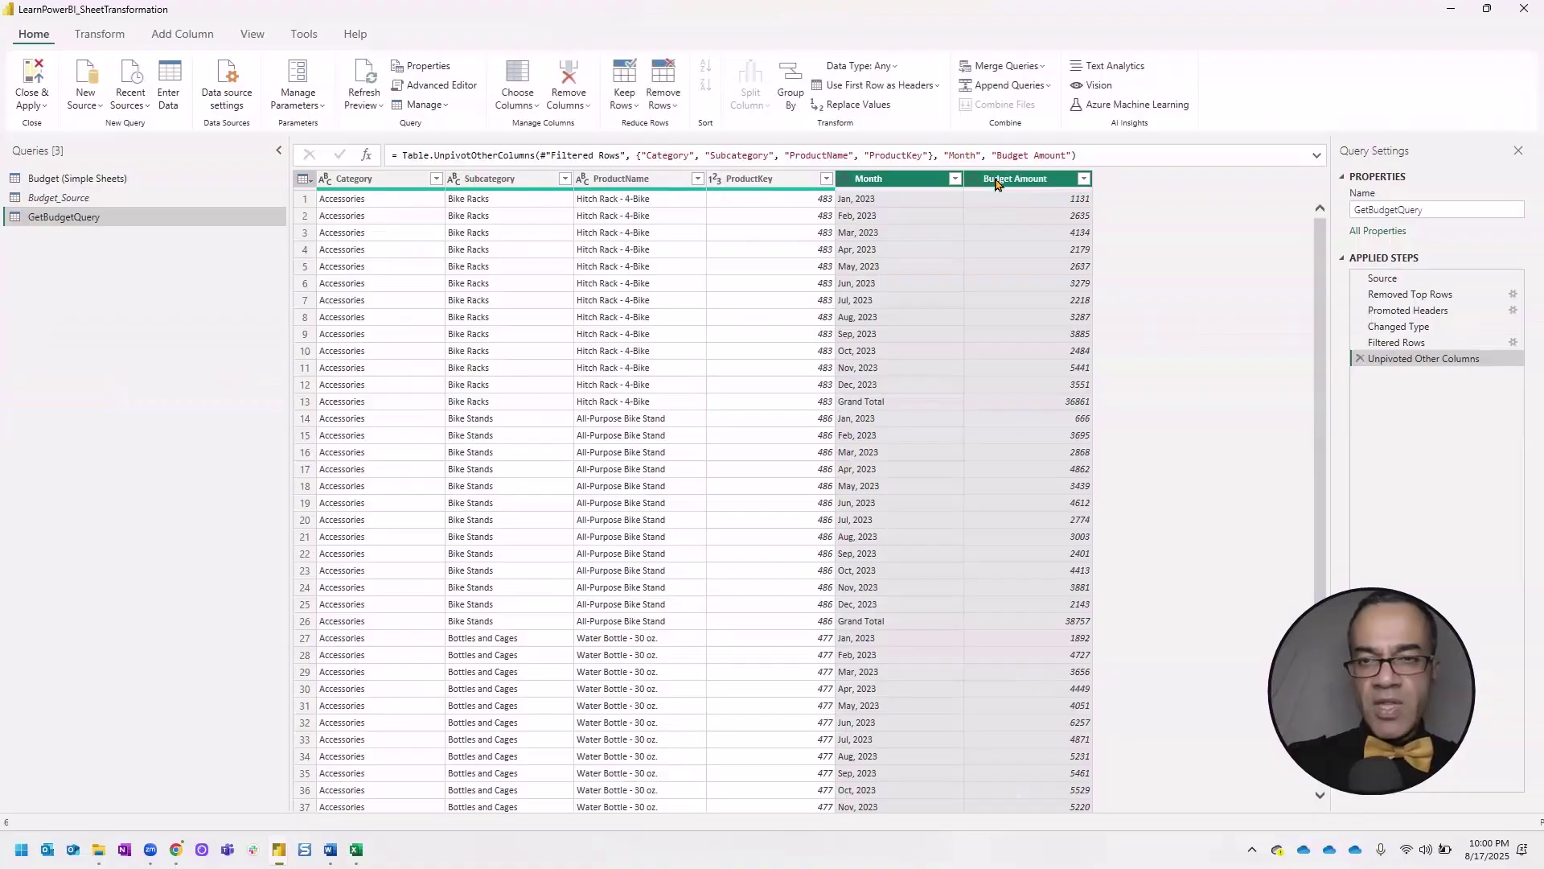
pyautogui.press('Return')
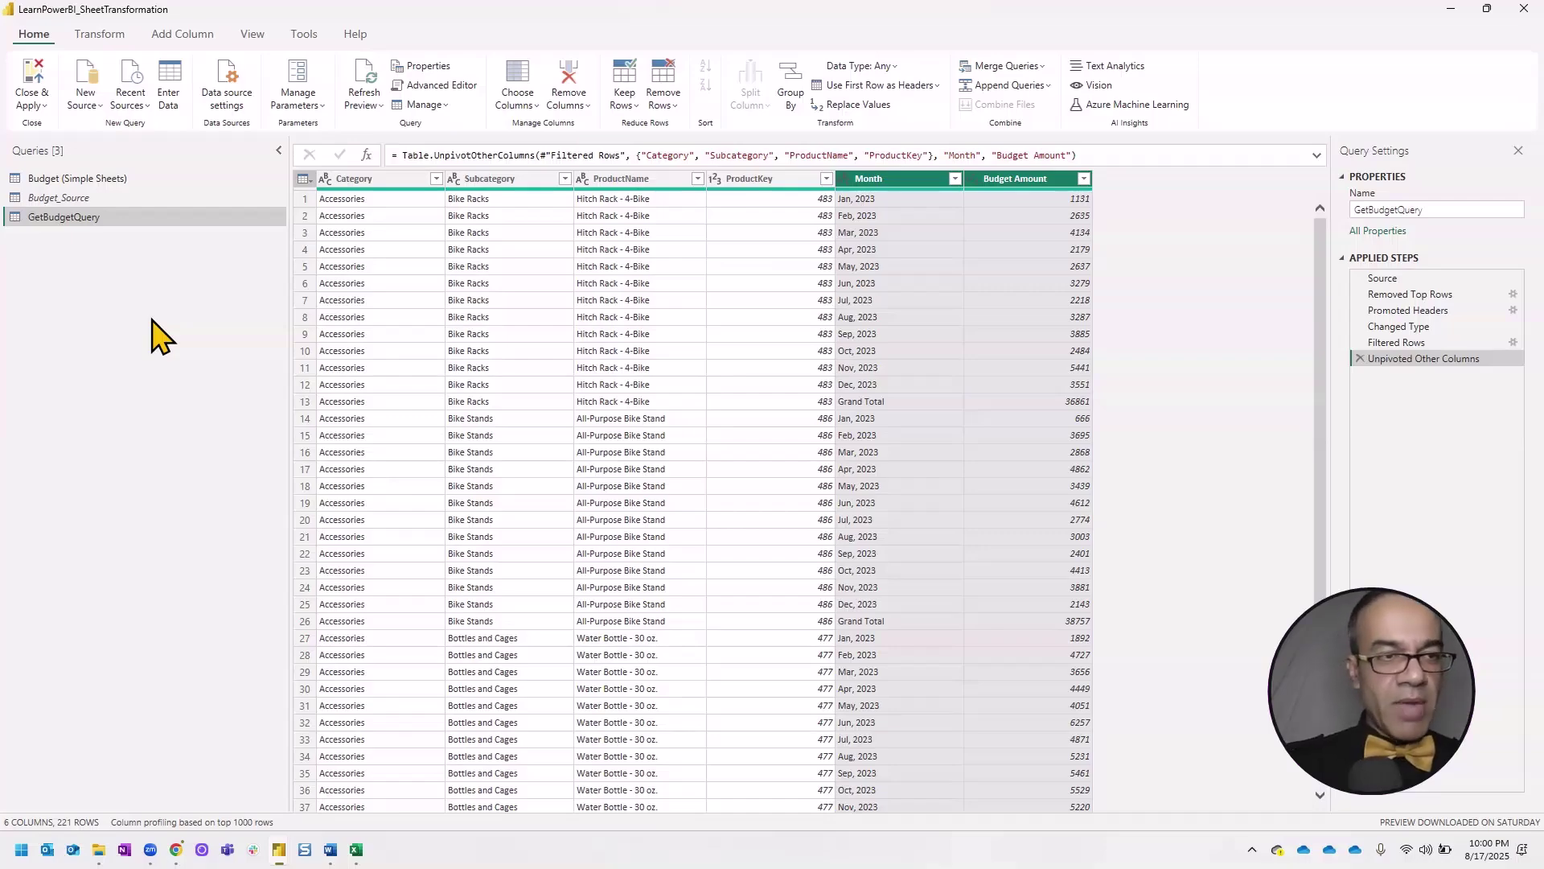
# - Disable load for GetBudgetQuery
pyautogui.rightClick(107, 221)
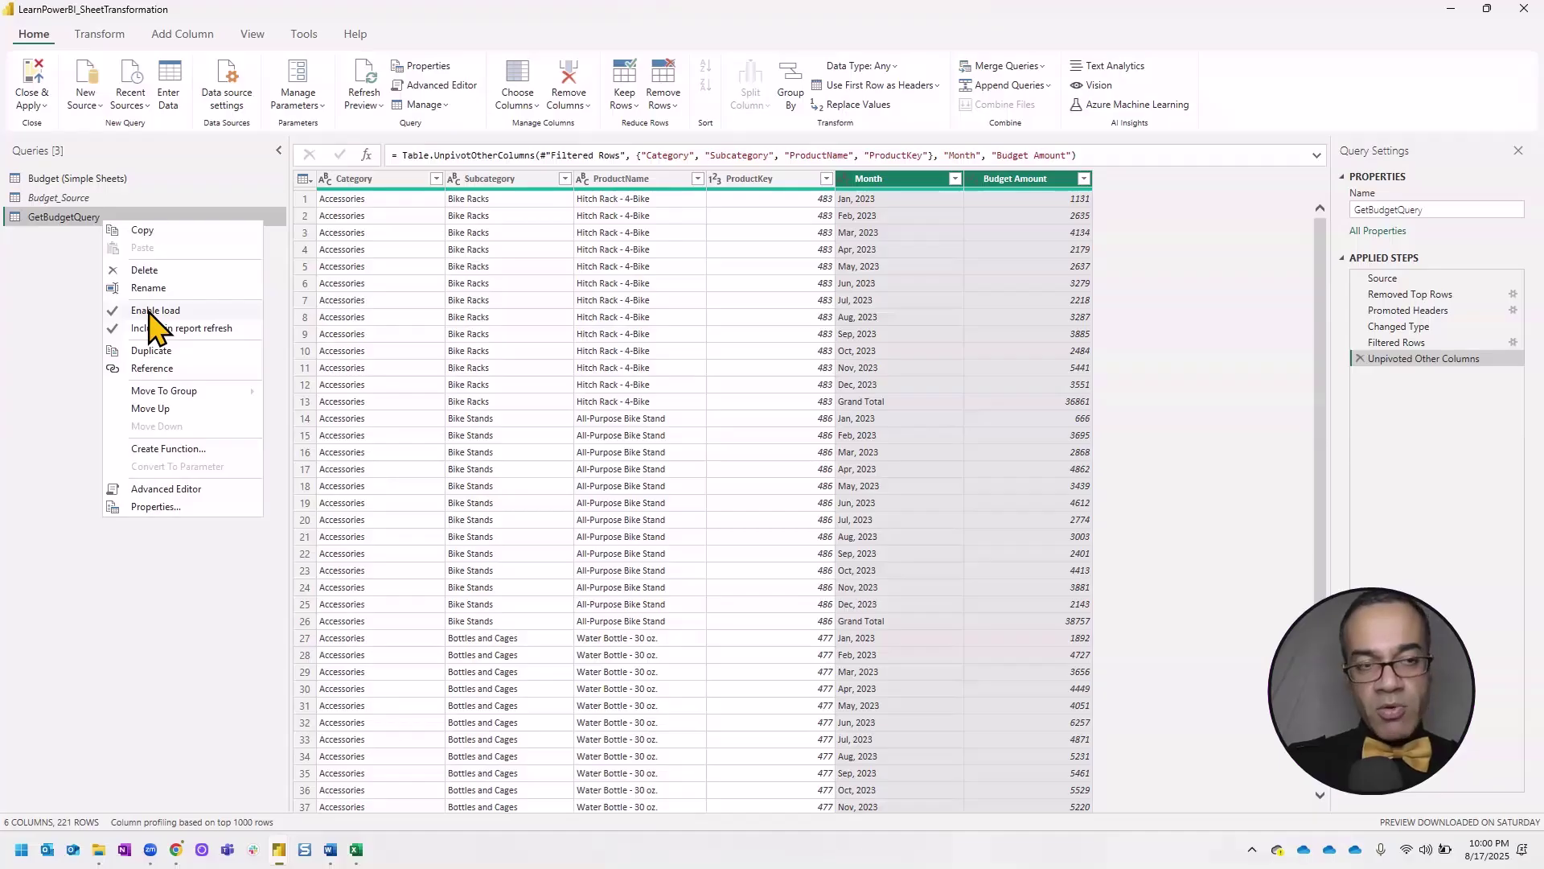
pyautogui.click(154, 311)
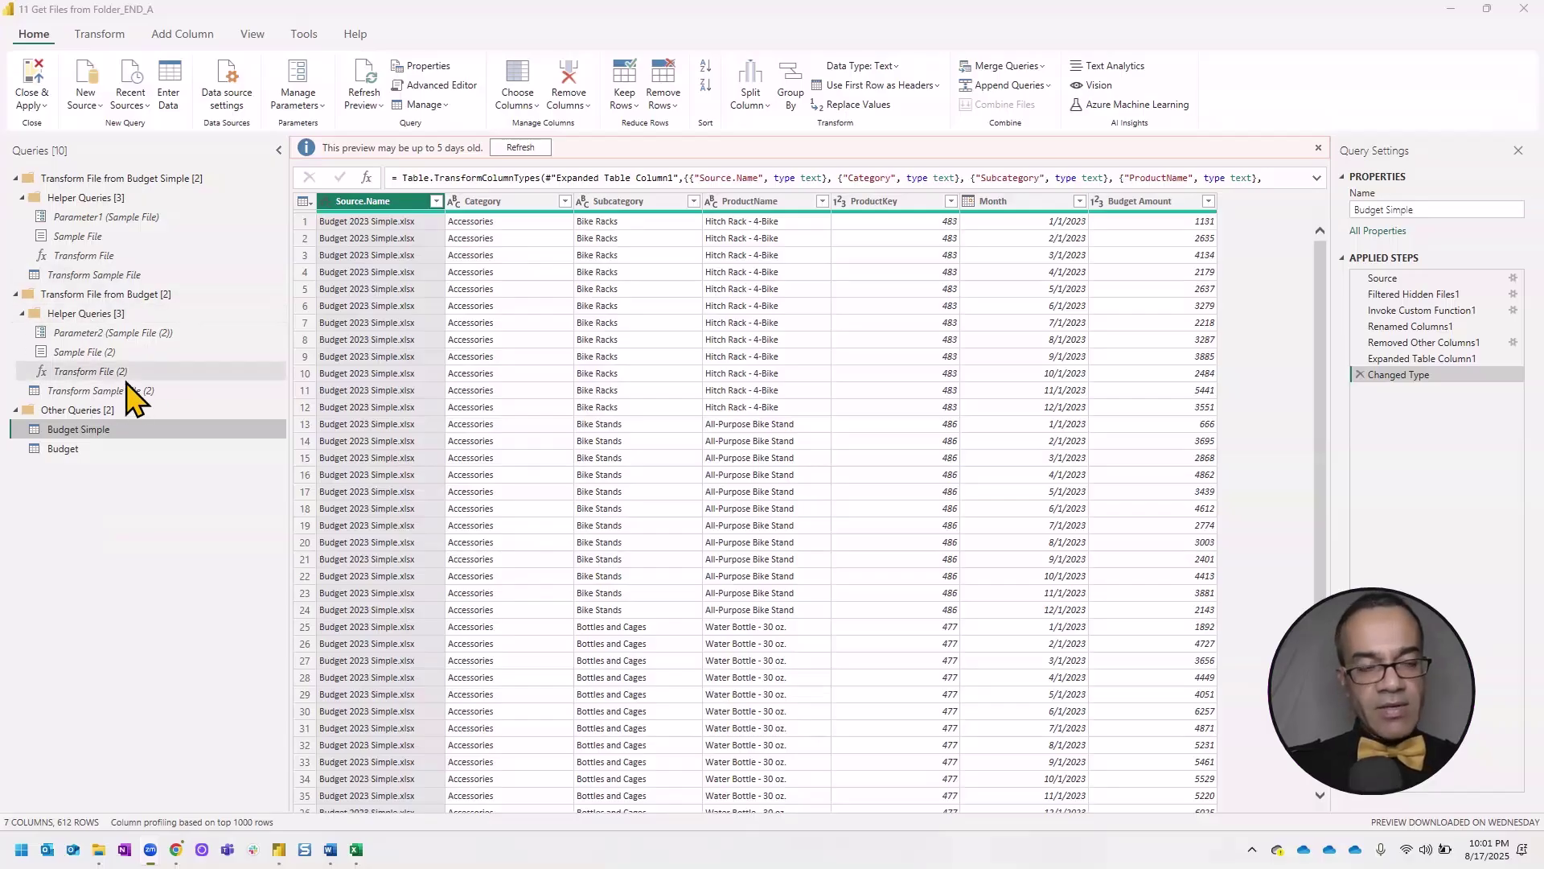
# - View Transform File (2) in the folder-combine project and cancel the Edit Function warning
pyautogui.click(91, 372)
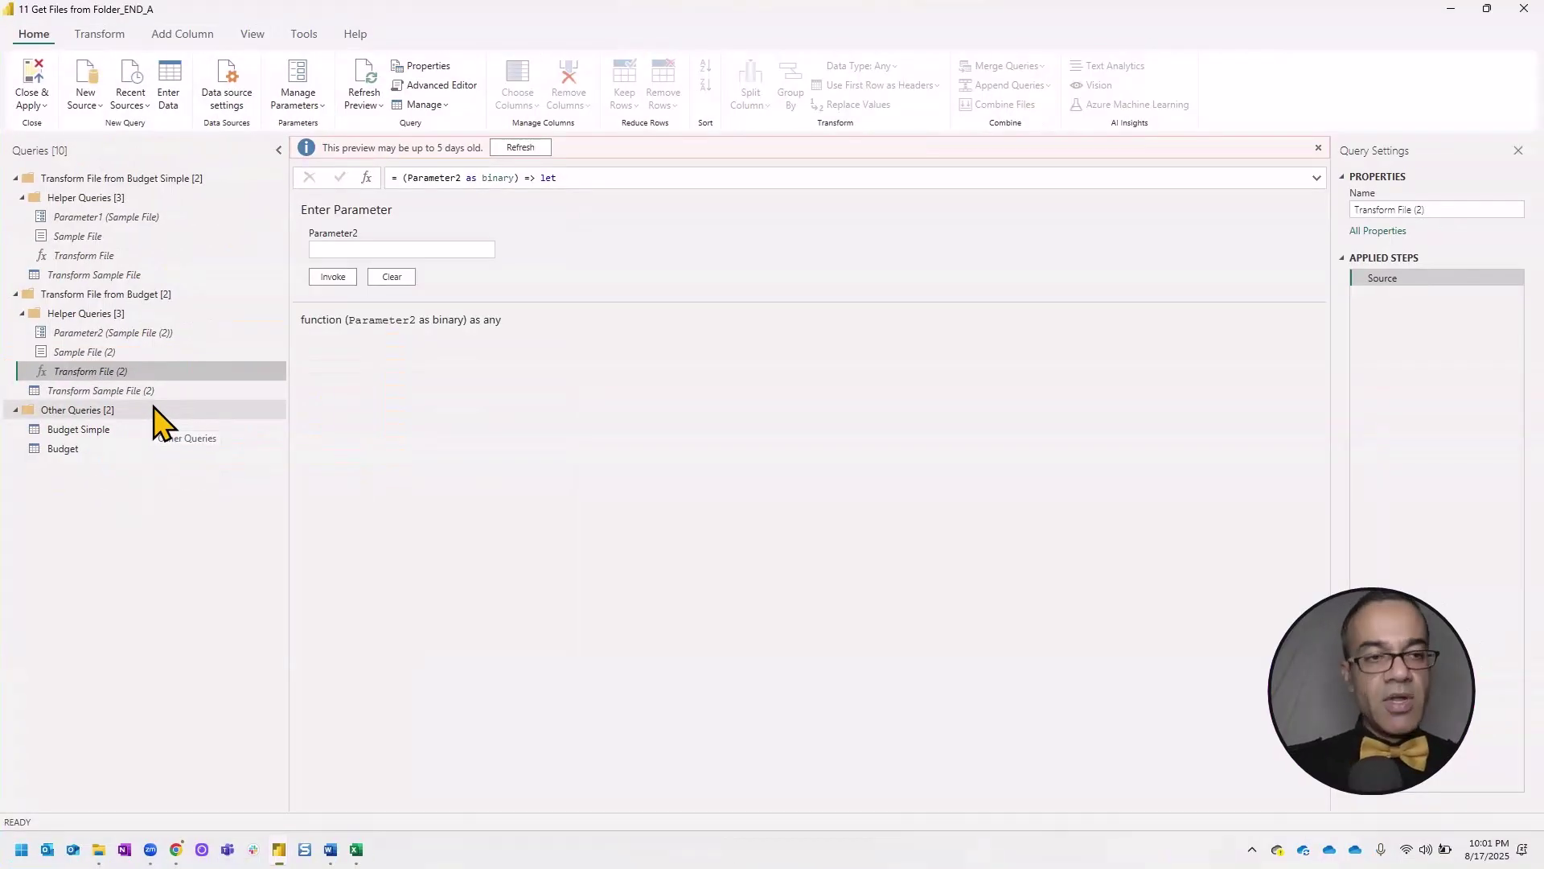
pyautogui.click(101, 391)
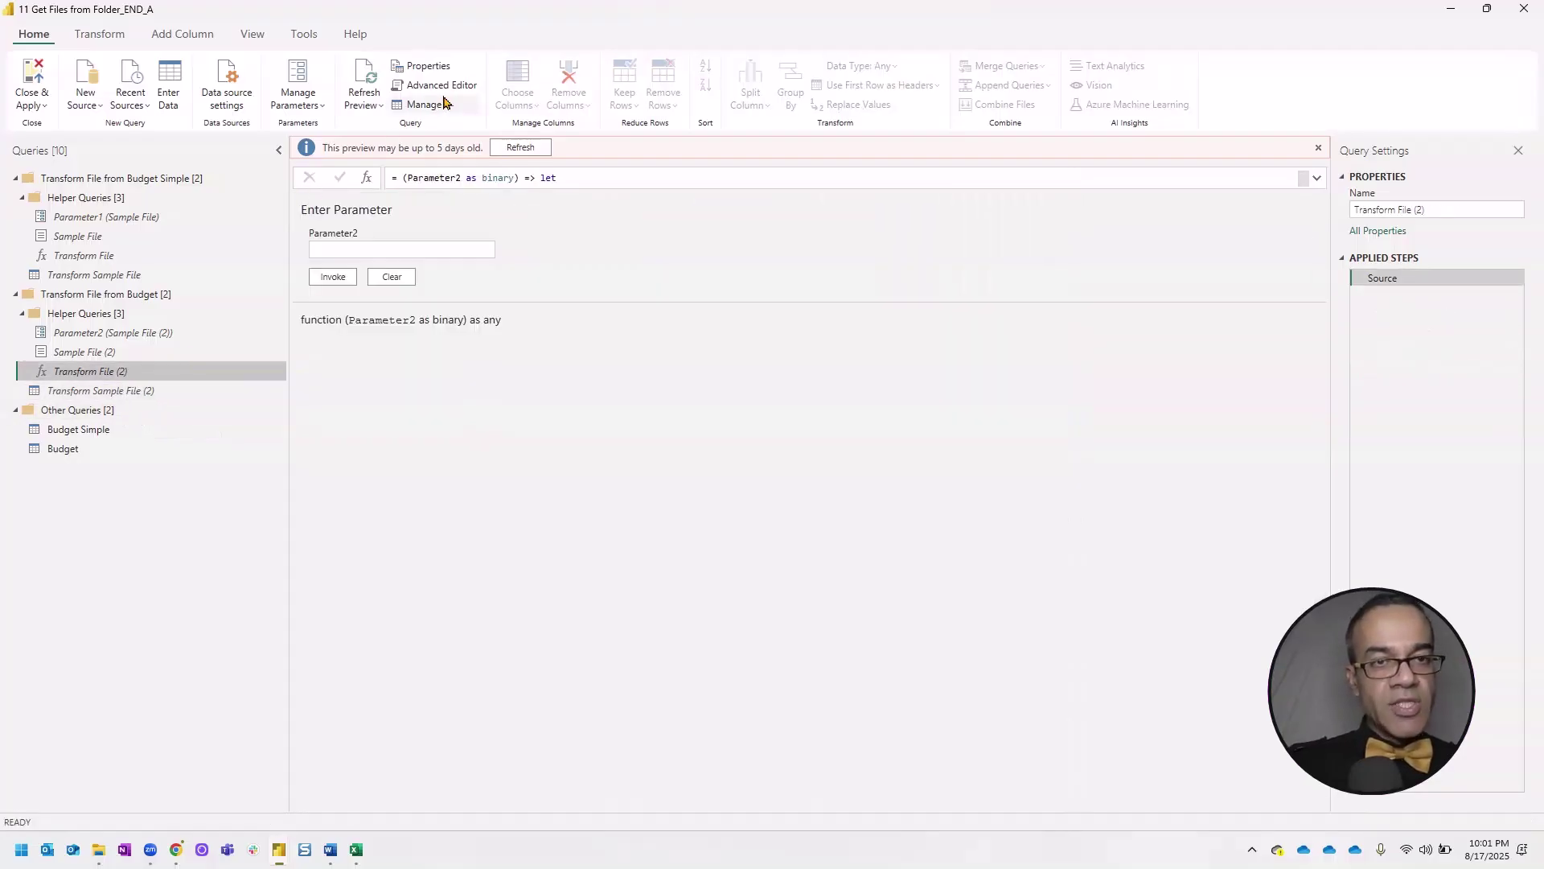
pyautogui.click(441, 86)
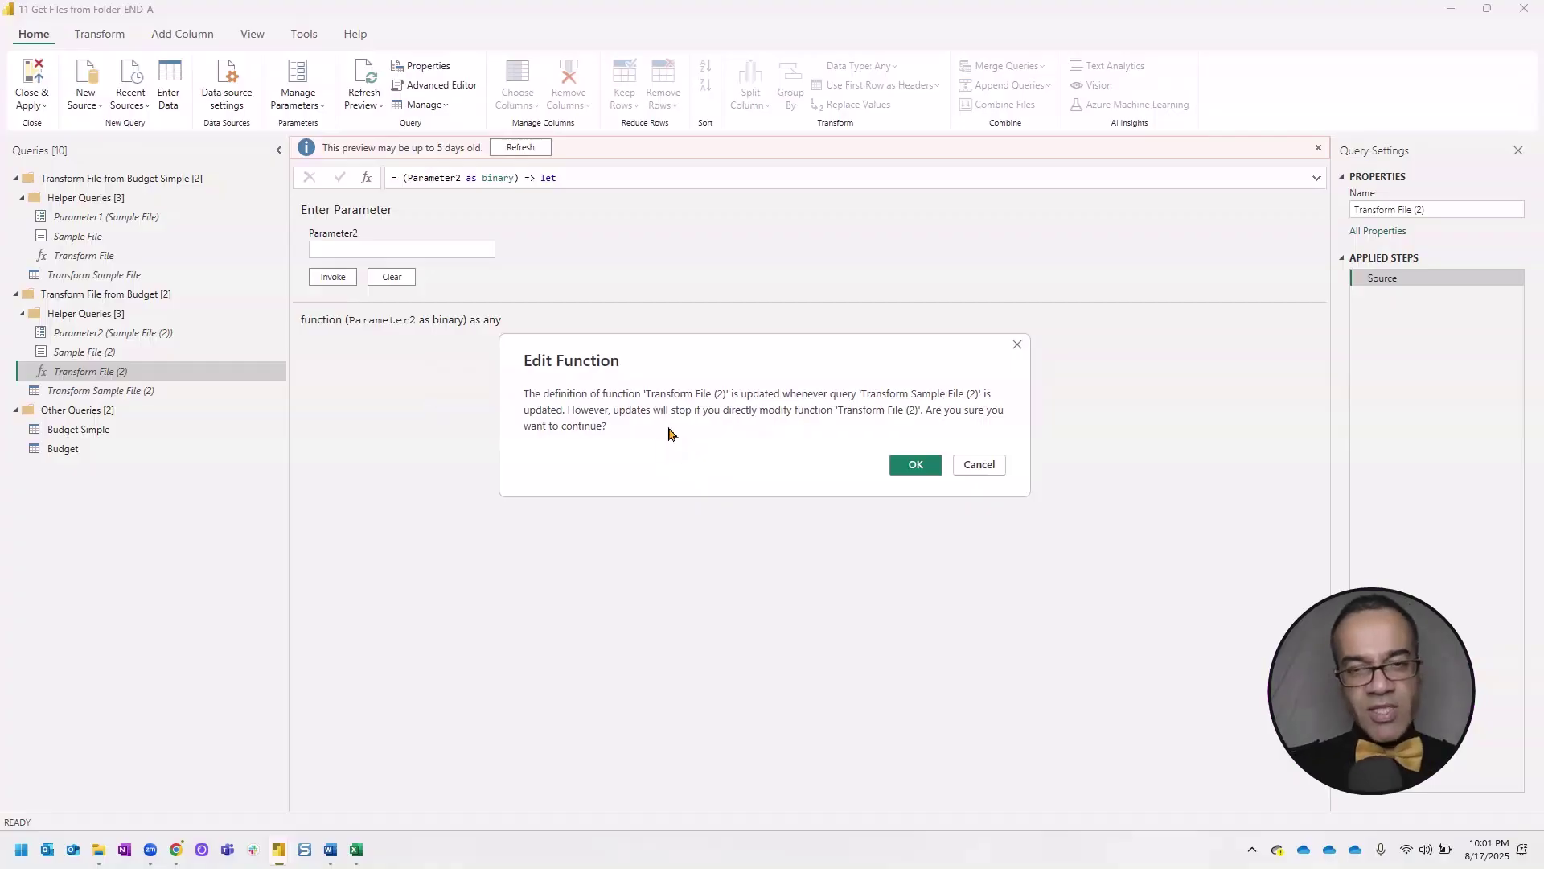
pyautogui.click(979, 464)
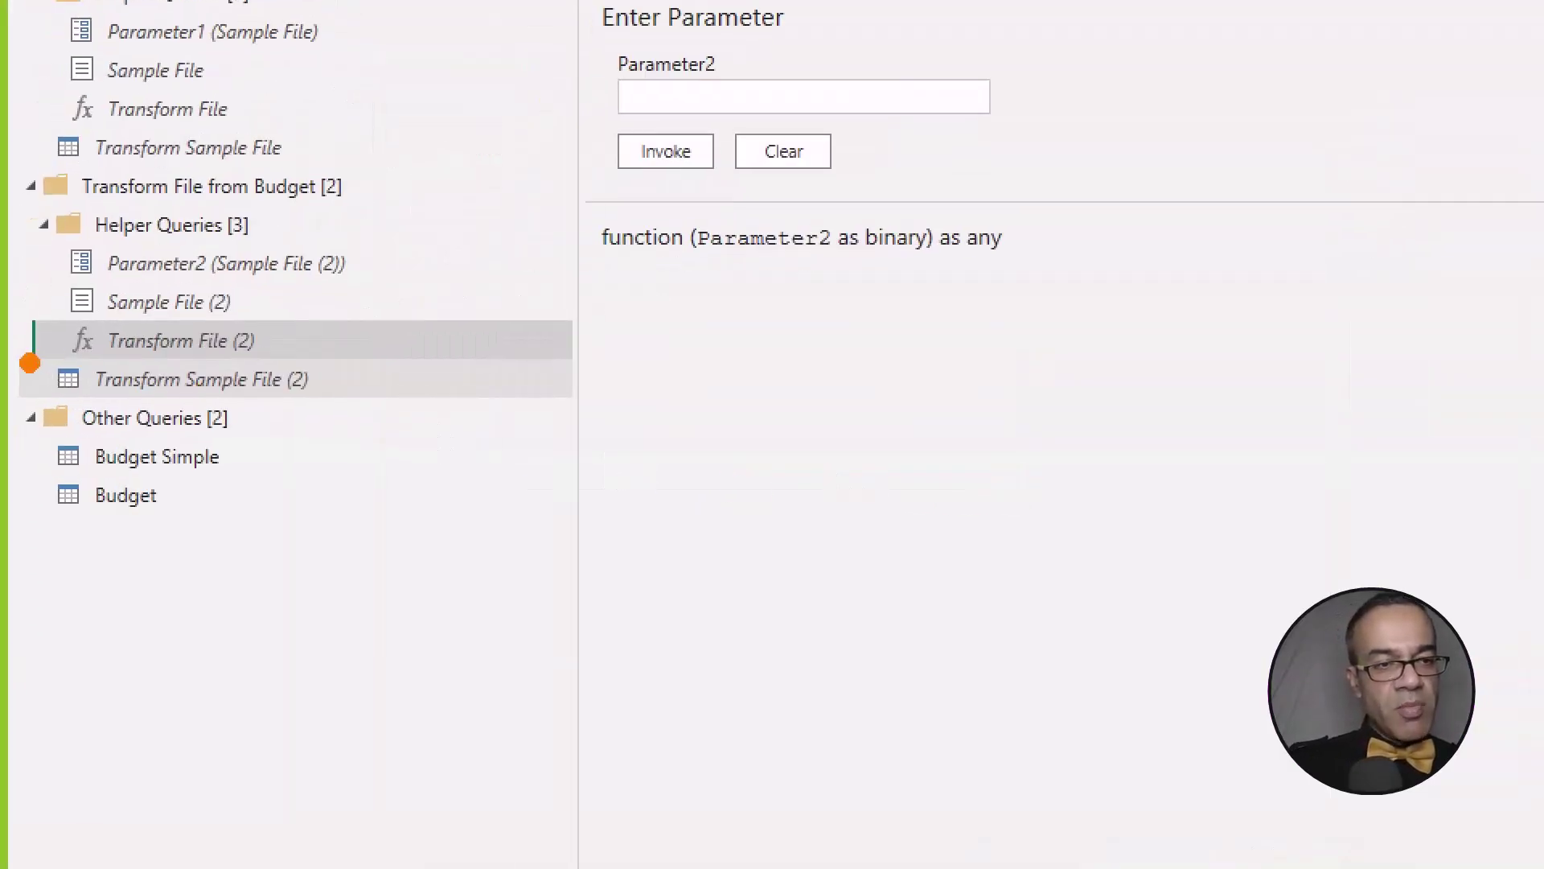
pyautogui.moveTo(30, 362)
pyautogui.mouseDown()
pyautogui.moveTo(313, 416)
pyautogui.moveTo(277, 320)
pyautogui.mouseUp()
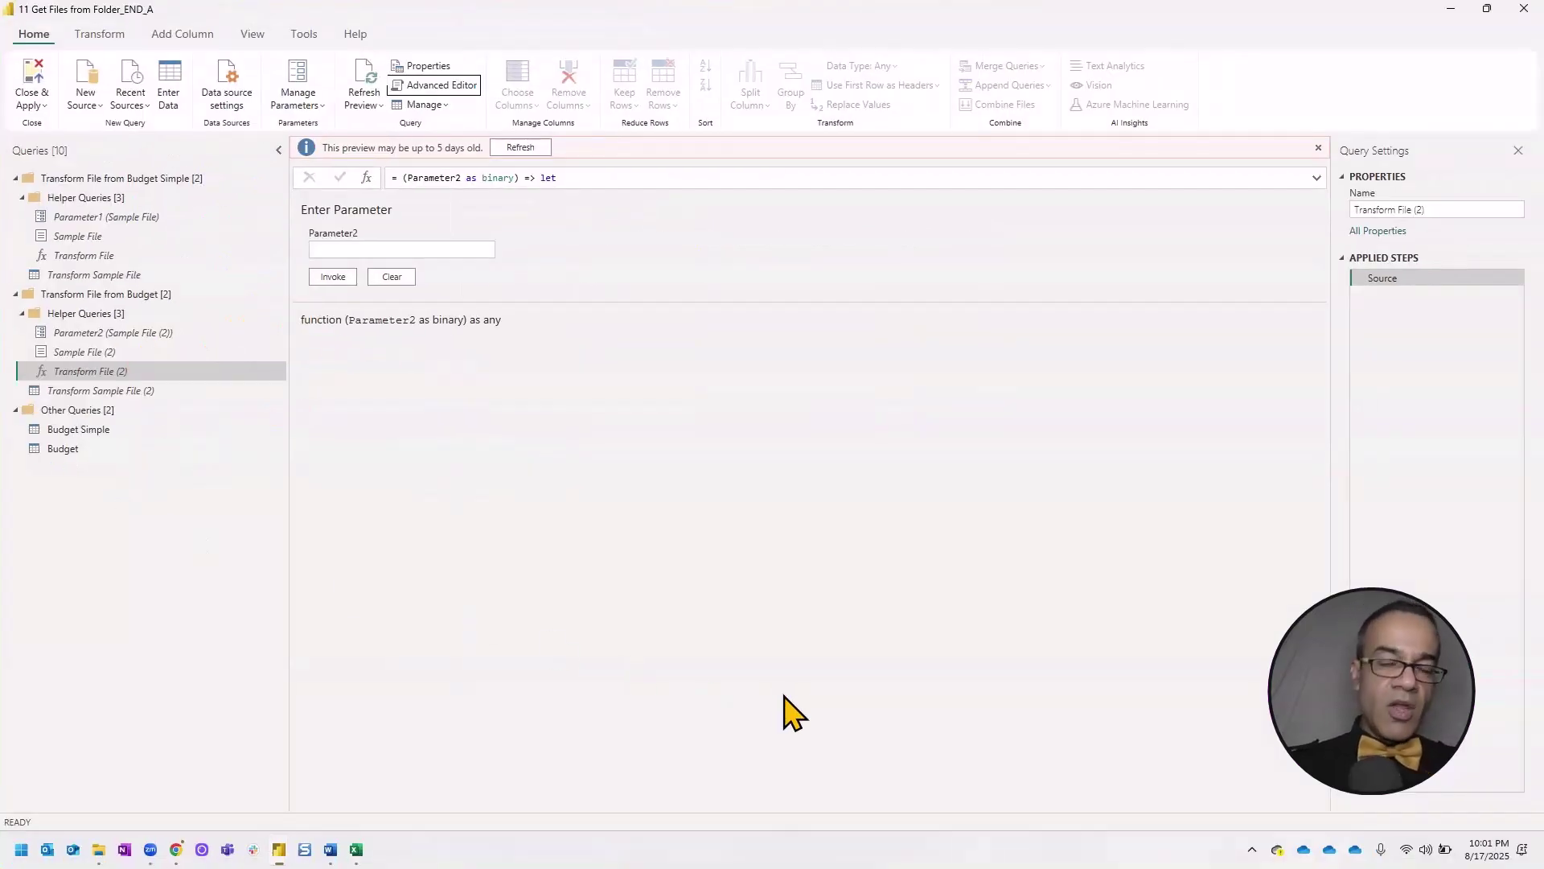
# - Return to the sheet-transformation window and duplicate GetBudgetQuery
pyautogui.hotkey('alt', 'Tab')
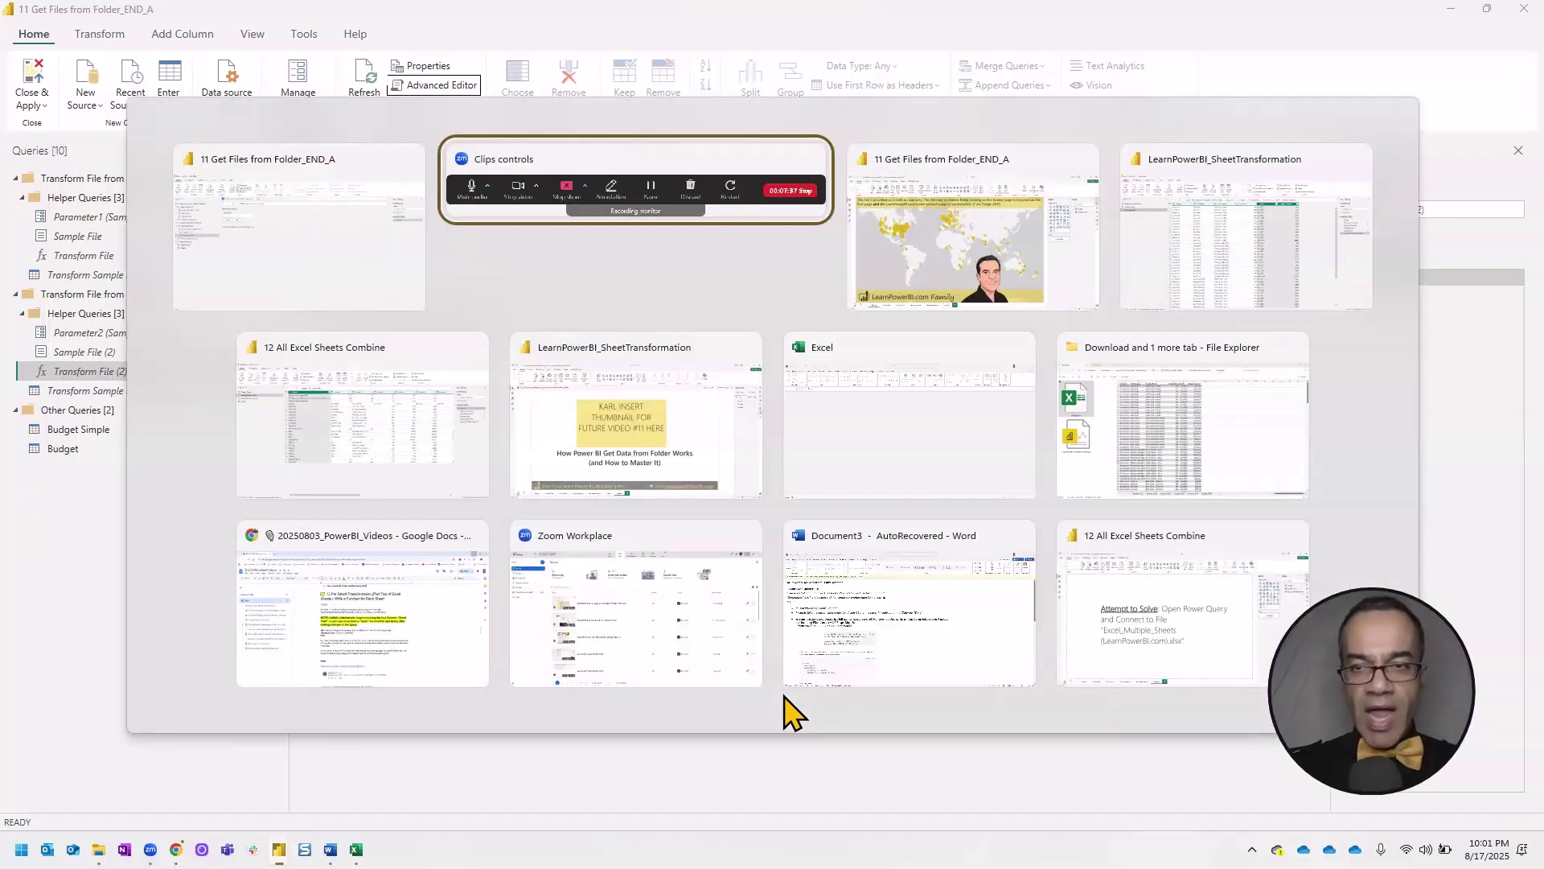
pyautogui.press('Tab')
pyautogui.press('Tab')
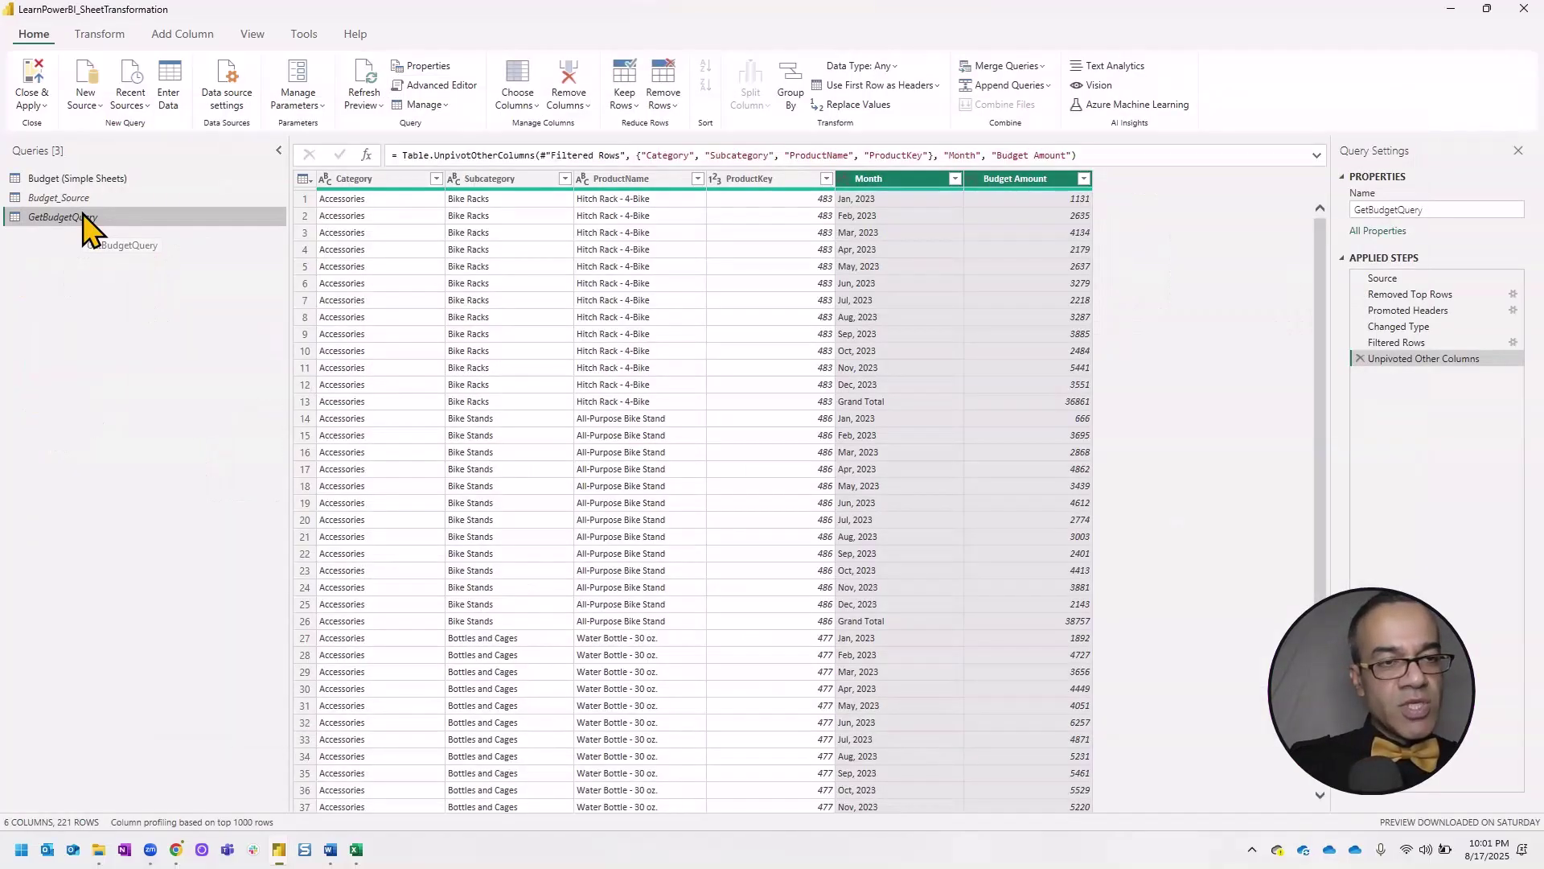
pyautogui.rightClick(91, 224)
pyautogui.click(155, 344)
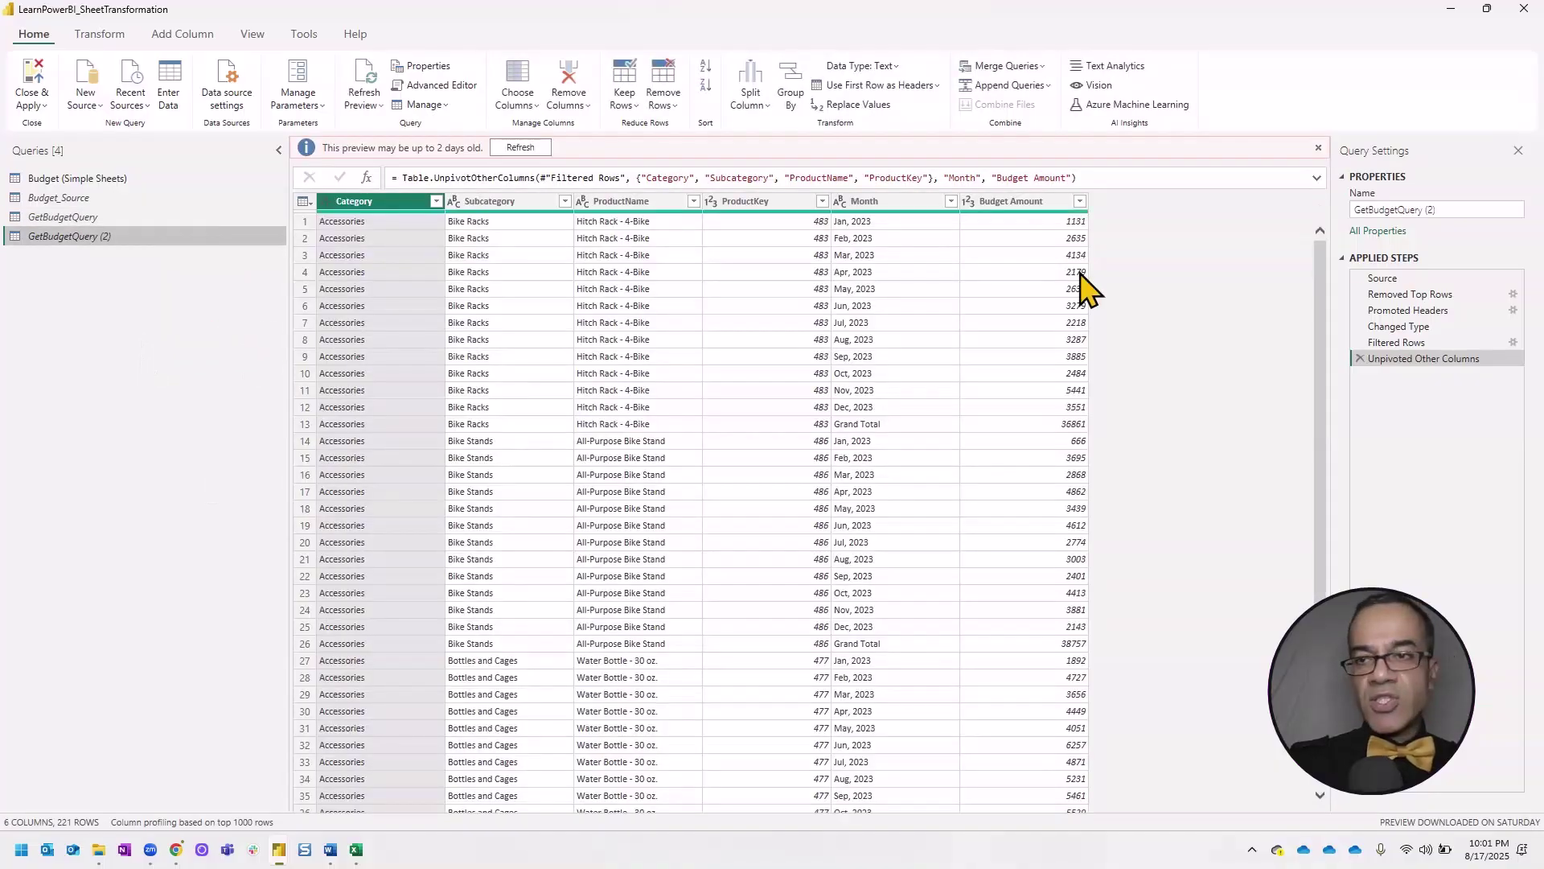
# - Rename the duplicate to GetBudgetFunction
pyautogui.click(1460, 209)
pyautogui.press('BackSpace')
pyautogui.press('BackSpace')
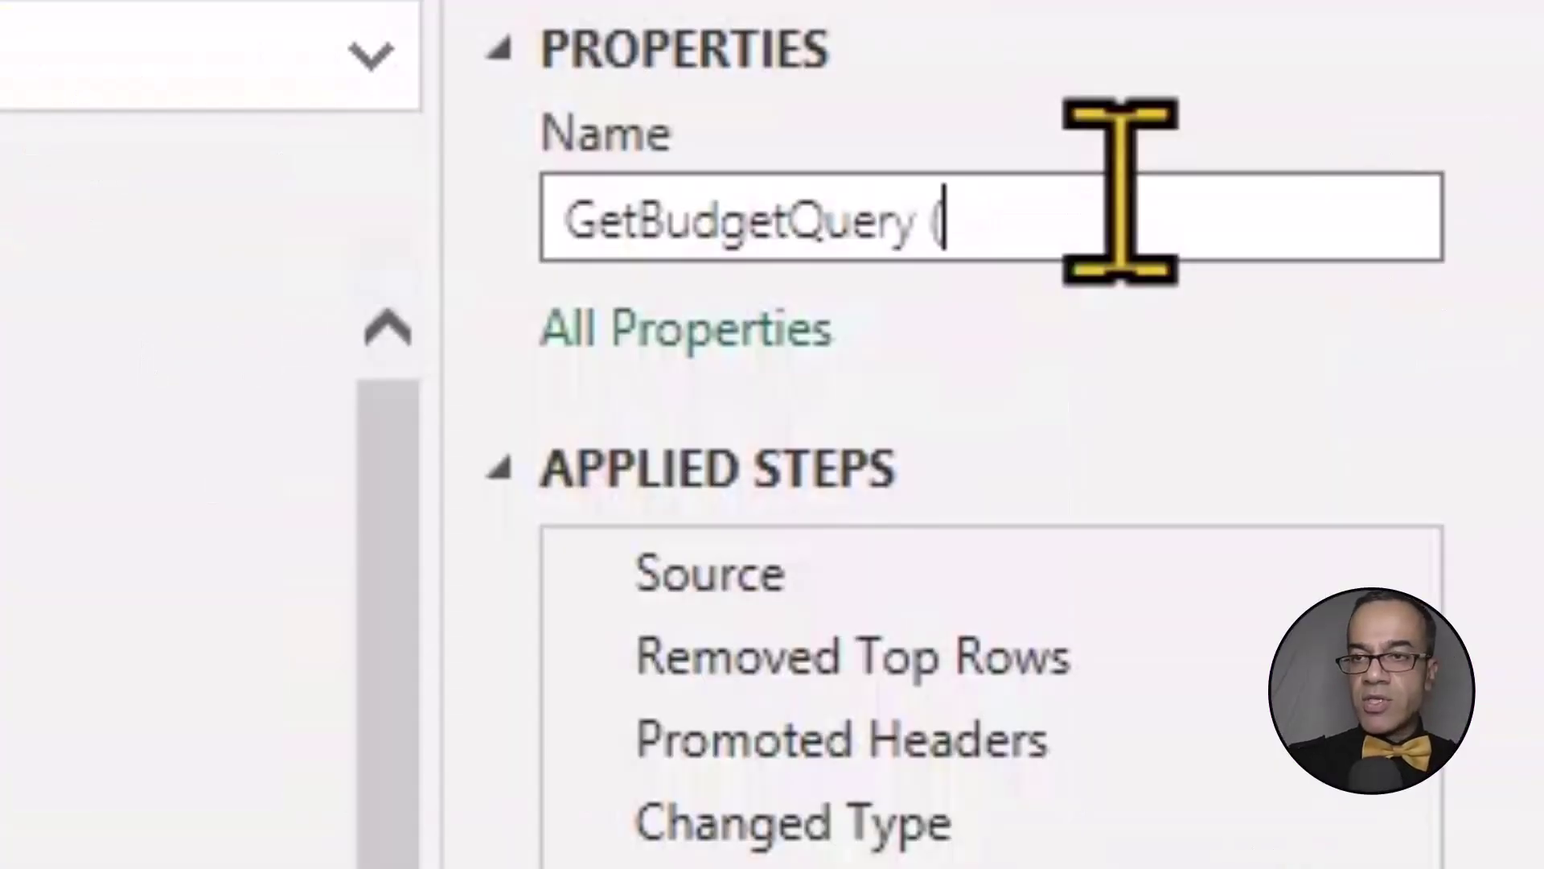
pyautogui.press('BackSpace')
pyautogui.press('BackSpace')
pyautogui.press('BackSpace')
pyautogui.press('BackSpace')
pyautogui.press('BackSpace')
pyautogui.press('BackSpace')
pyautogui.write('Fun')
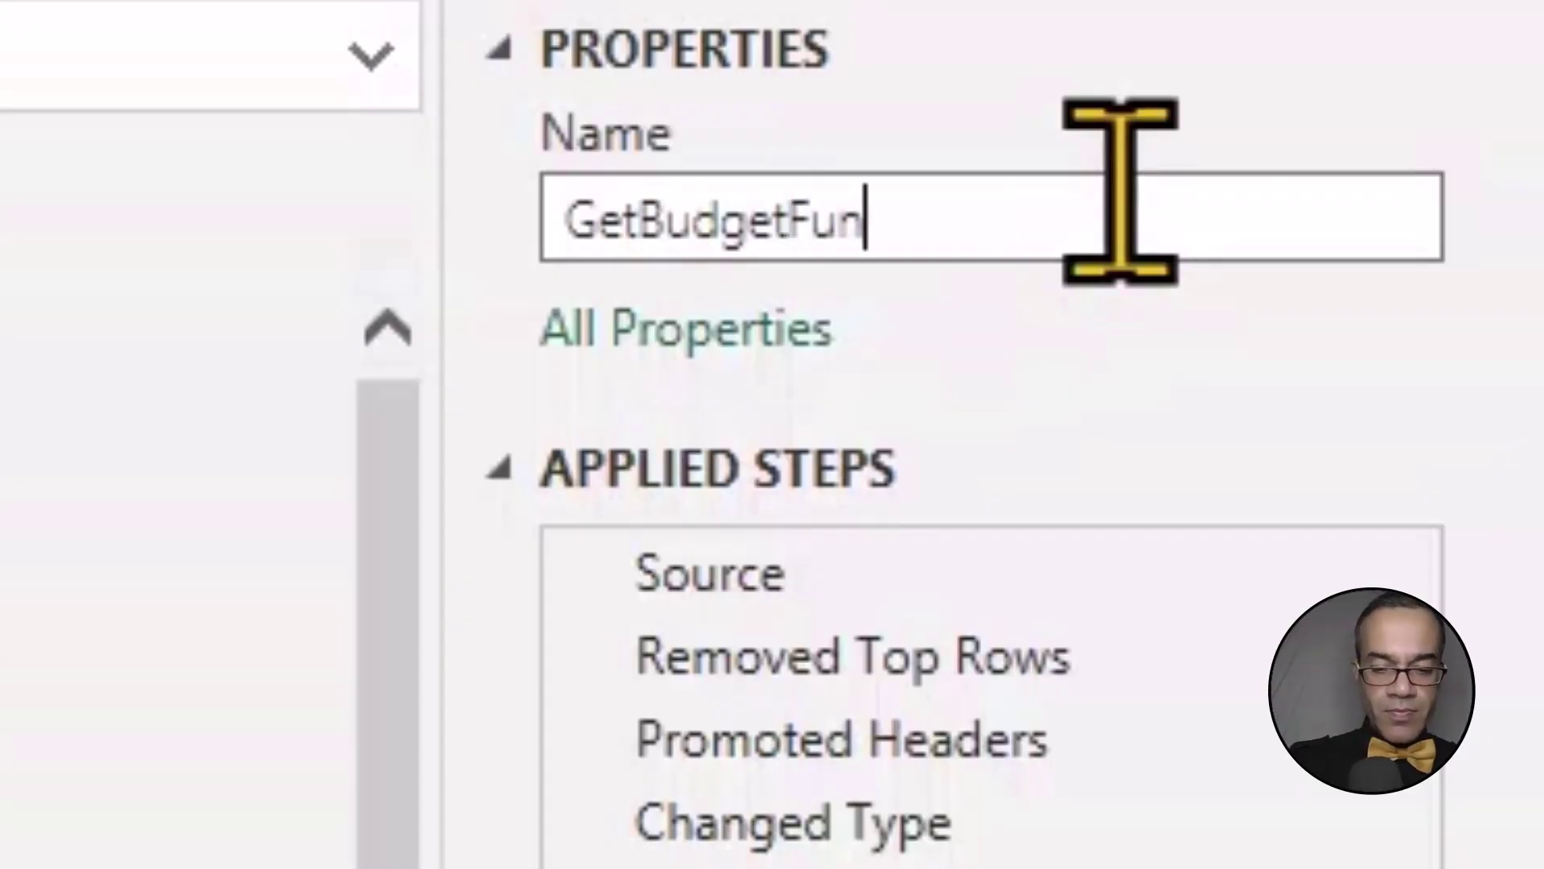
pyautogui.write('ction')
pyautogui.press('Return')
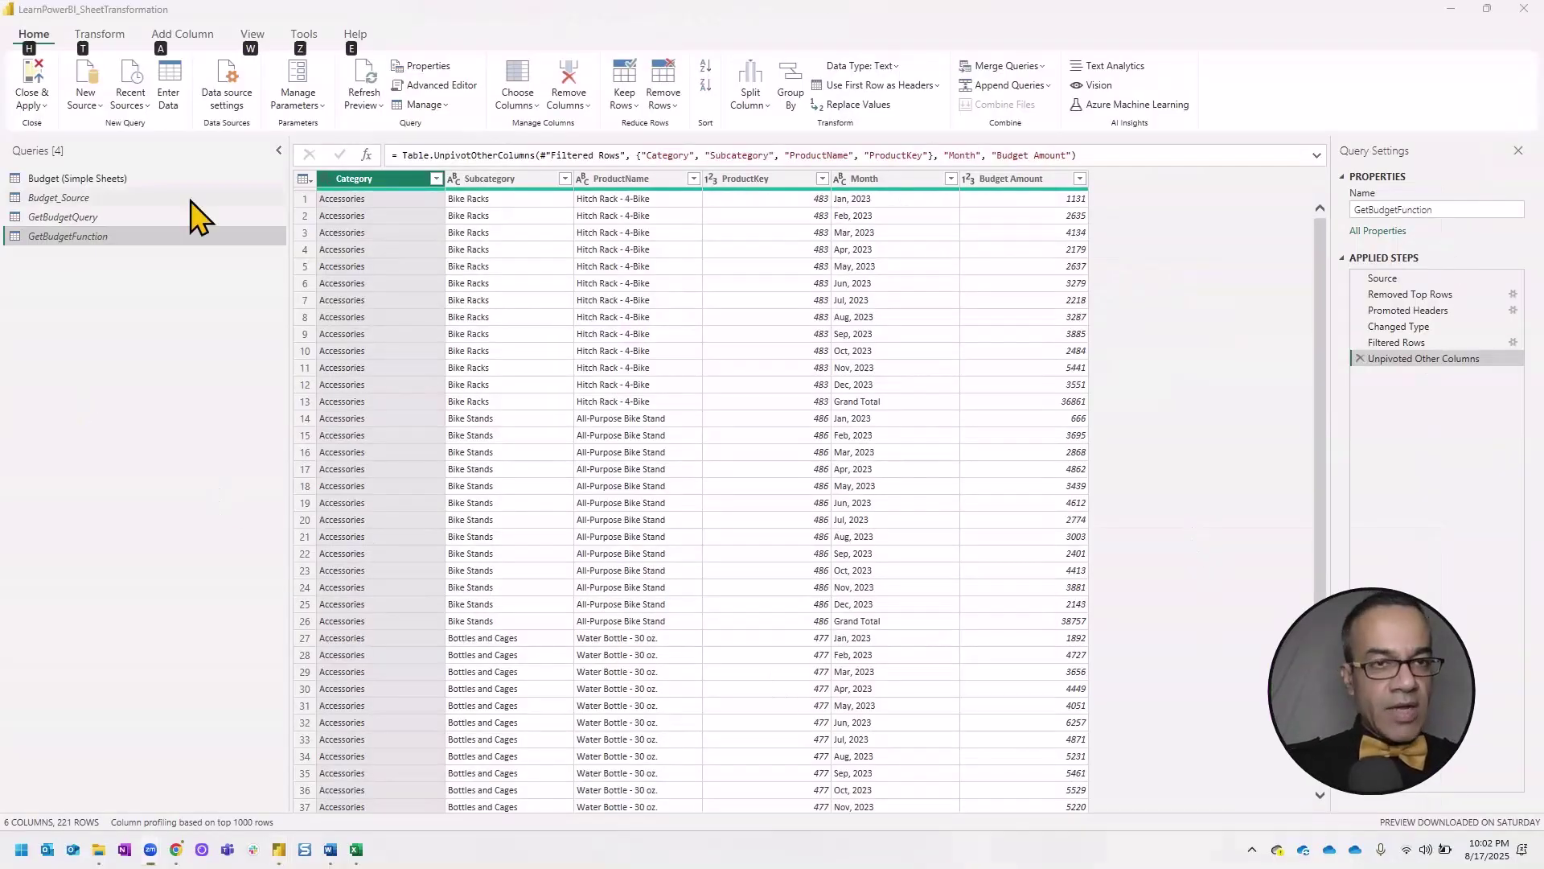
pyautogui.press('alt')
# - Add a '() =>' header above let in the Advanced Editor and save it
pyautogui.click(441, 86)
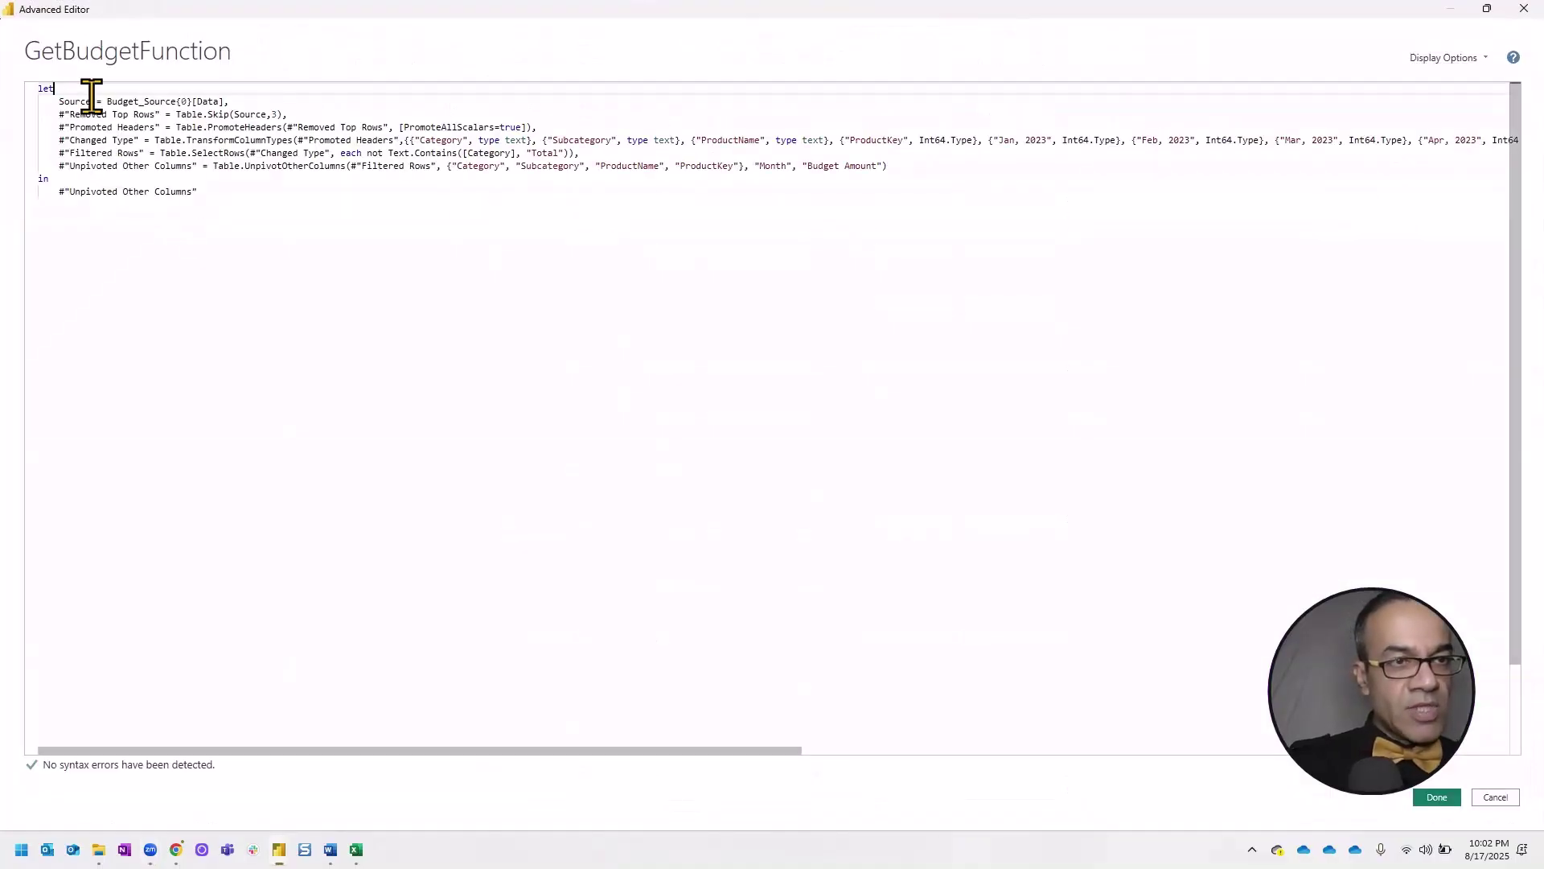
pyautogui.press('Return')
pyautogui.press('Return')
pyautogui.press('Up')
pyautogui.press('Up')
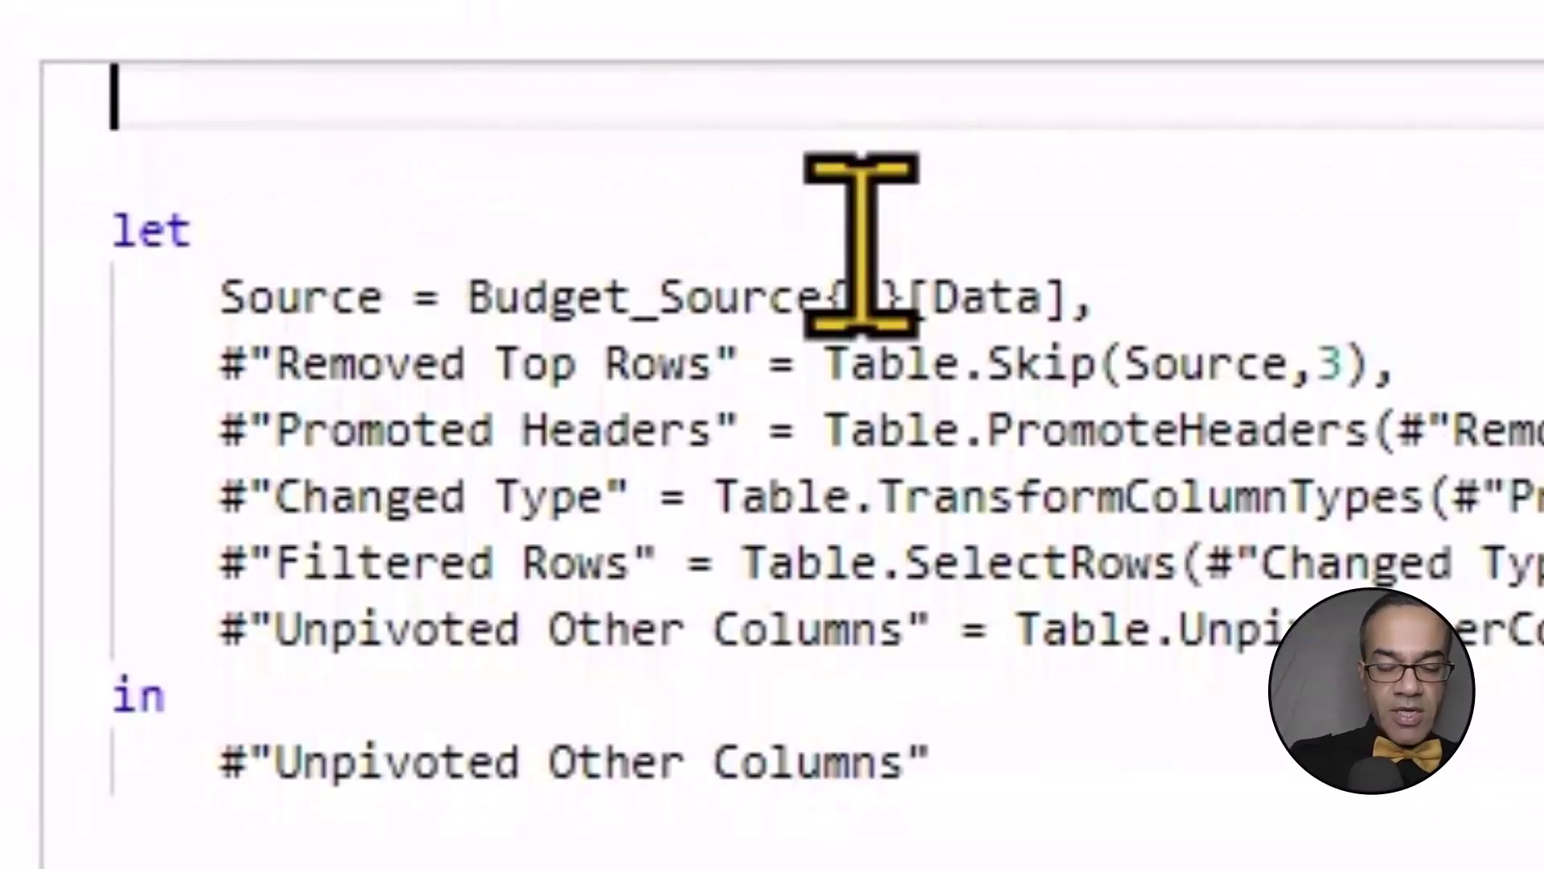
pyautogui.write('()')
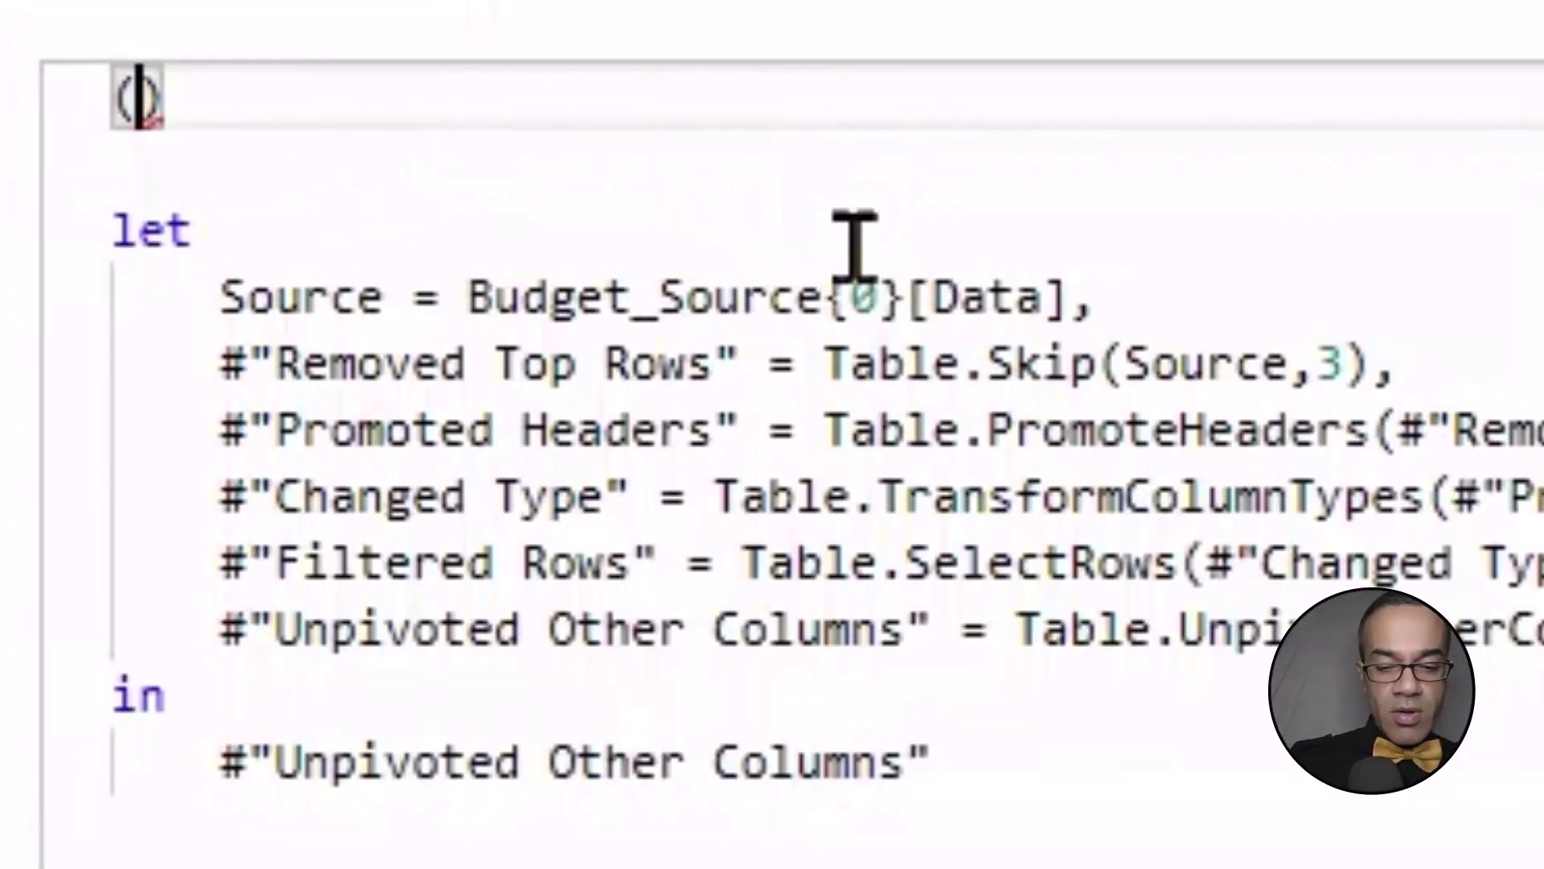
pyautogui.write(' =')
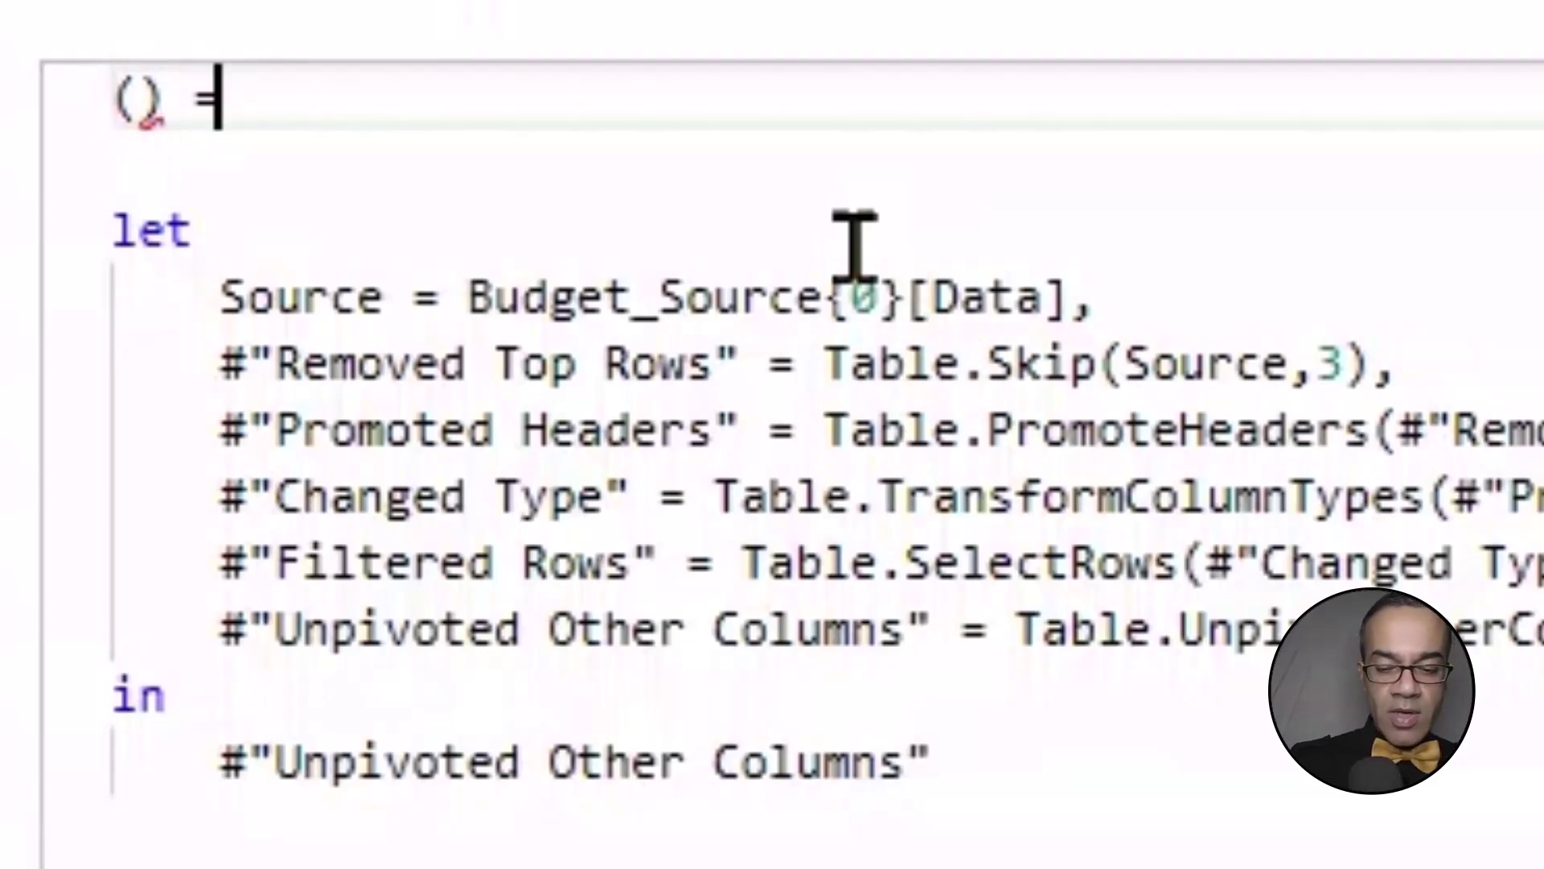
pyautogui.write('>')
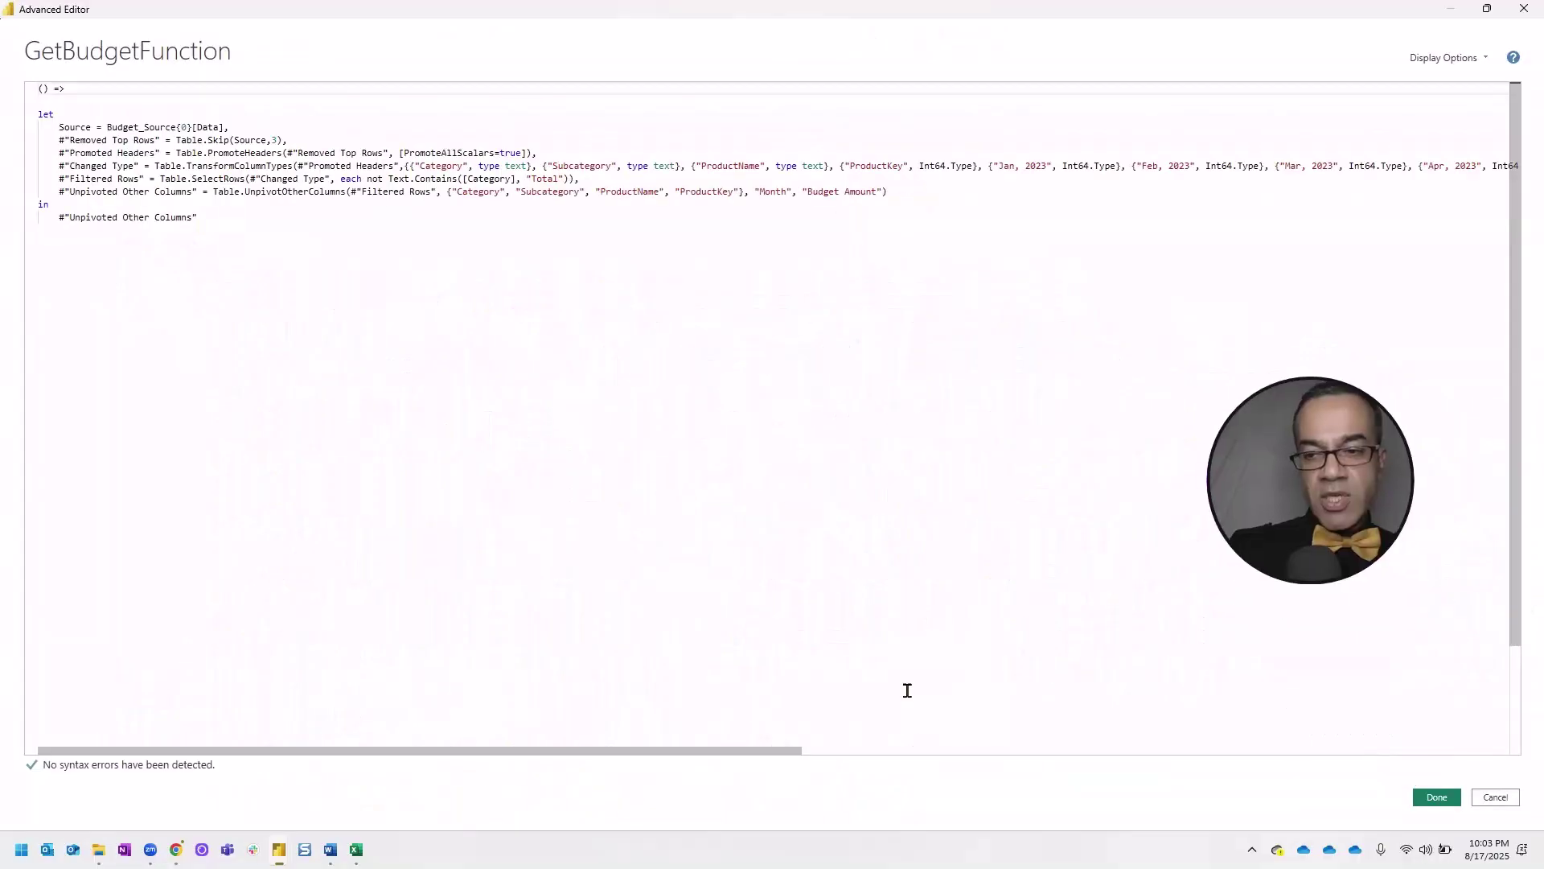
pyautogui.click(1435, 797)
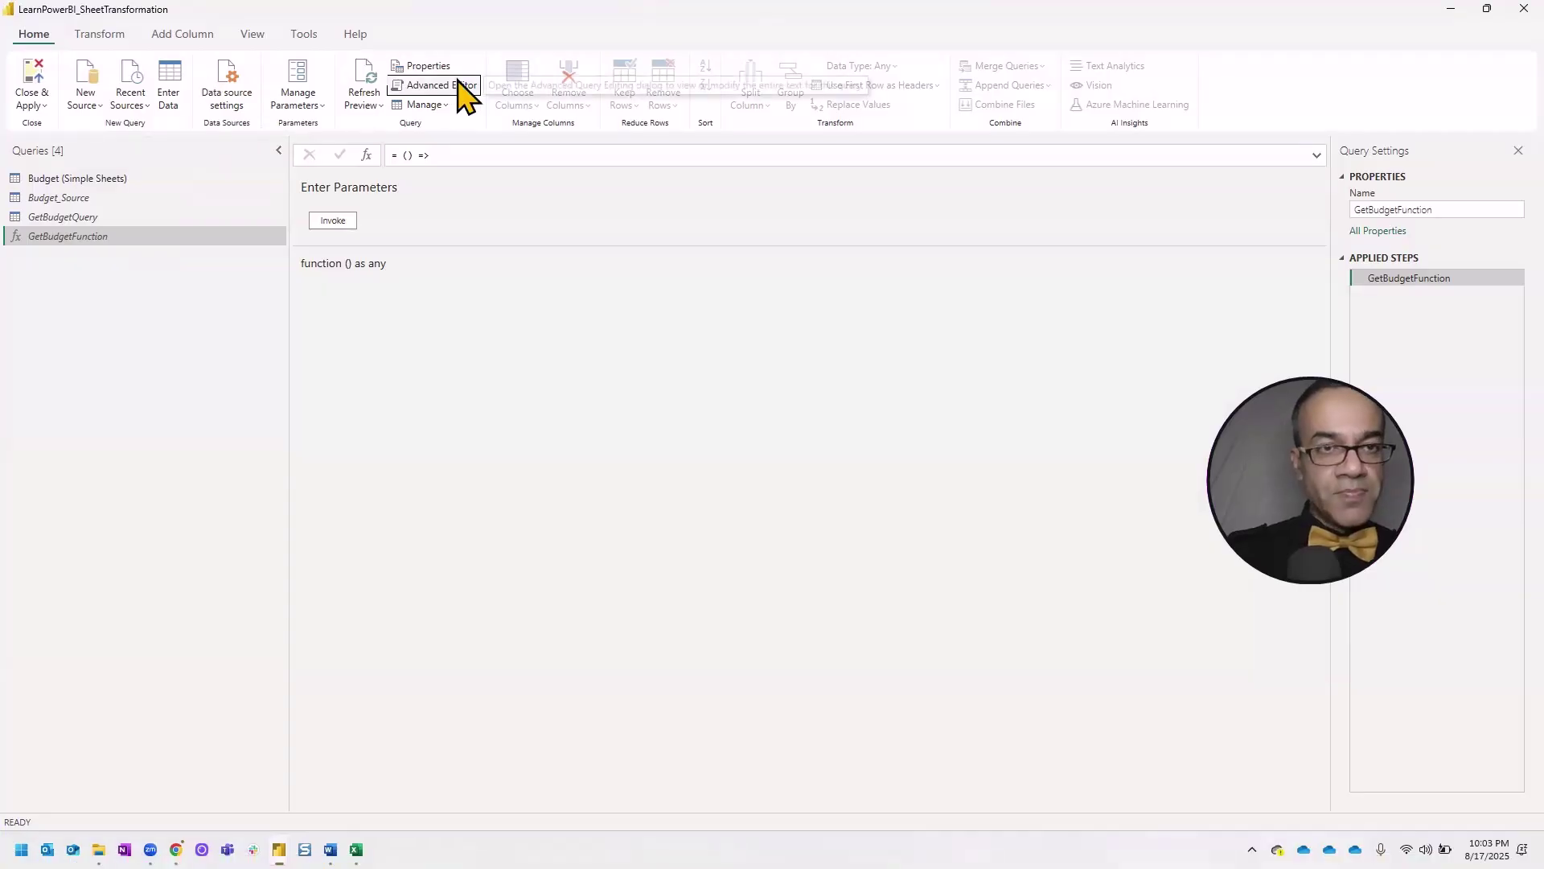
# - Add vBudgetData inside the function's parentheses on line 1 and save
pyautogui.click(441, 86)
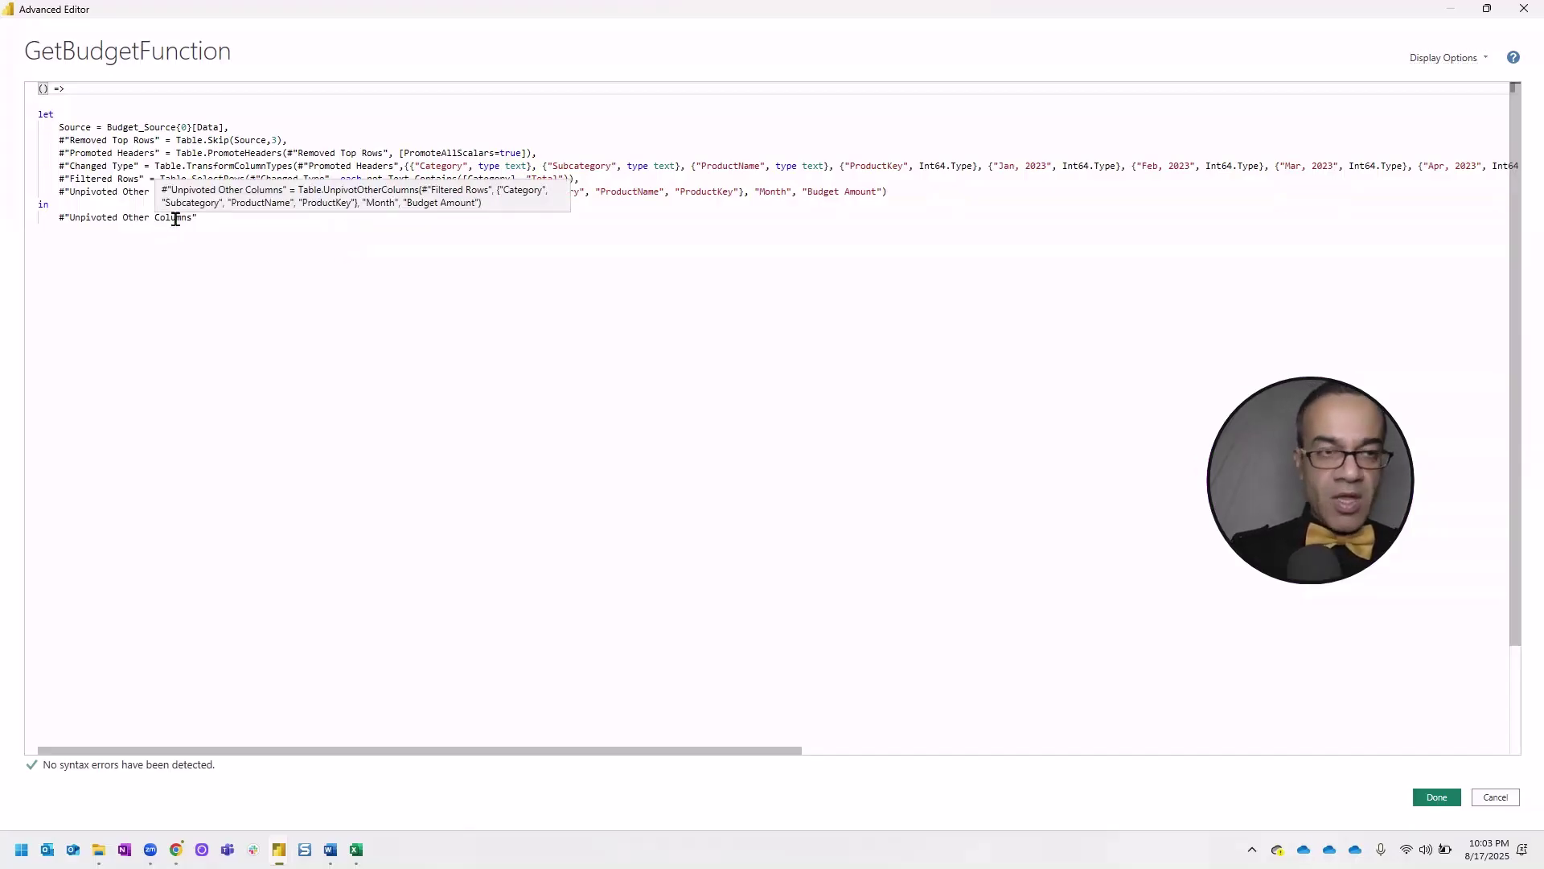
pyautogui.moveTo(767, 737)
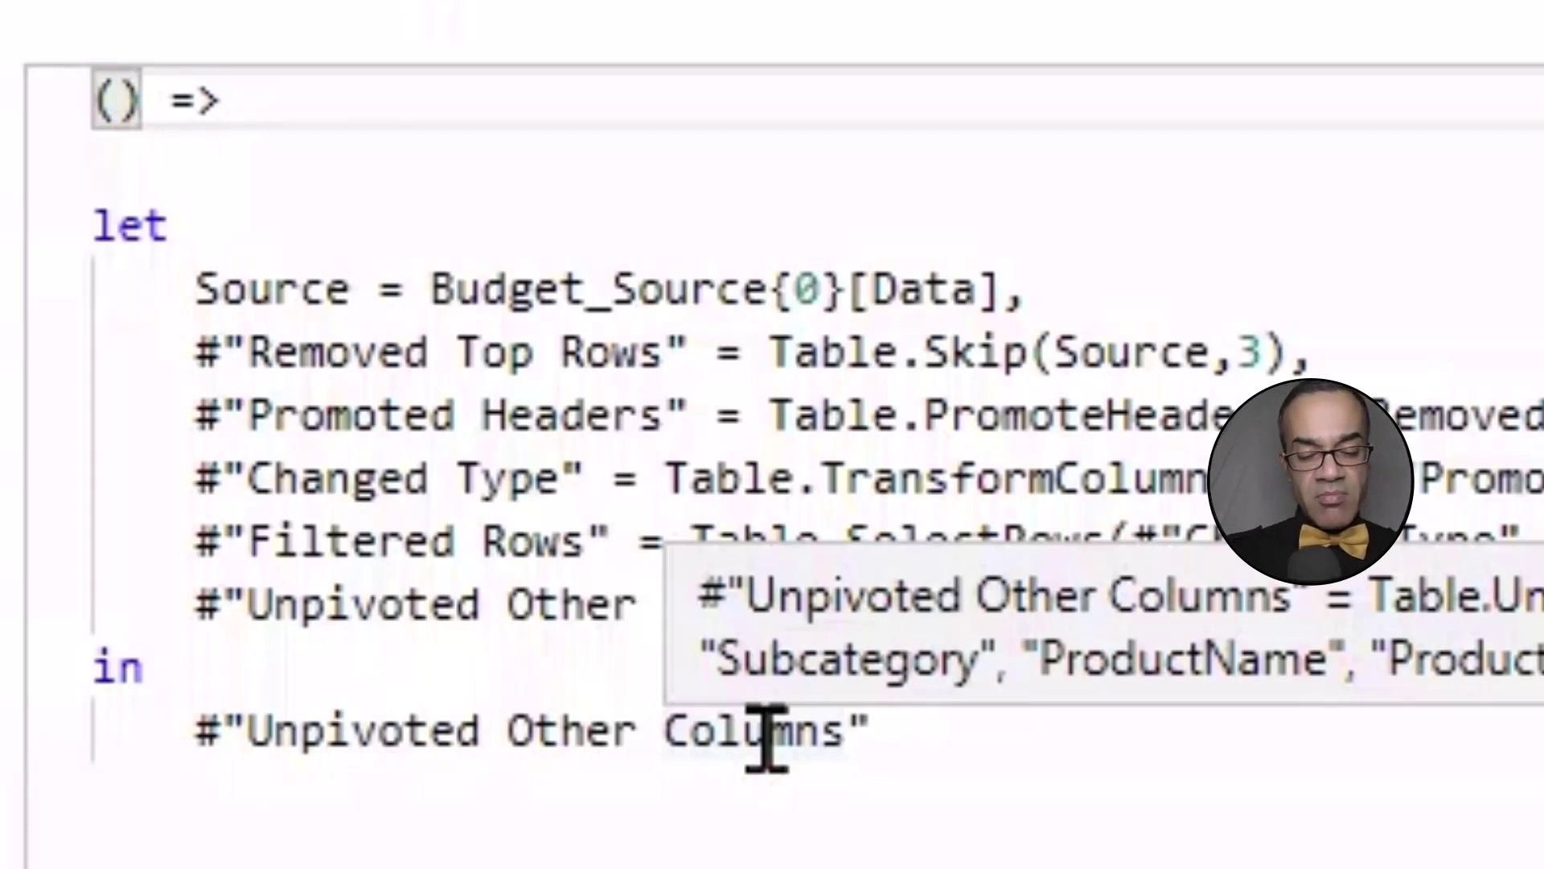
pyautogui.write('v')
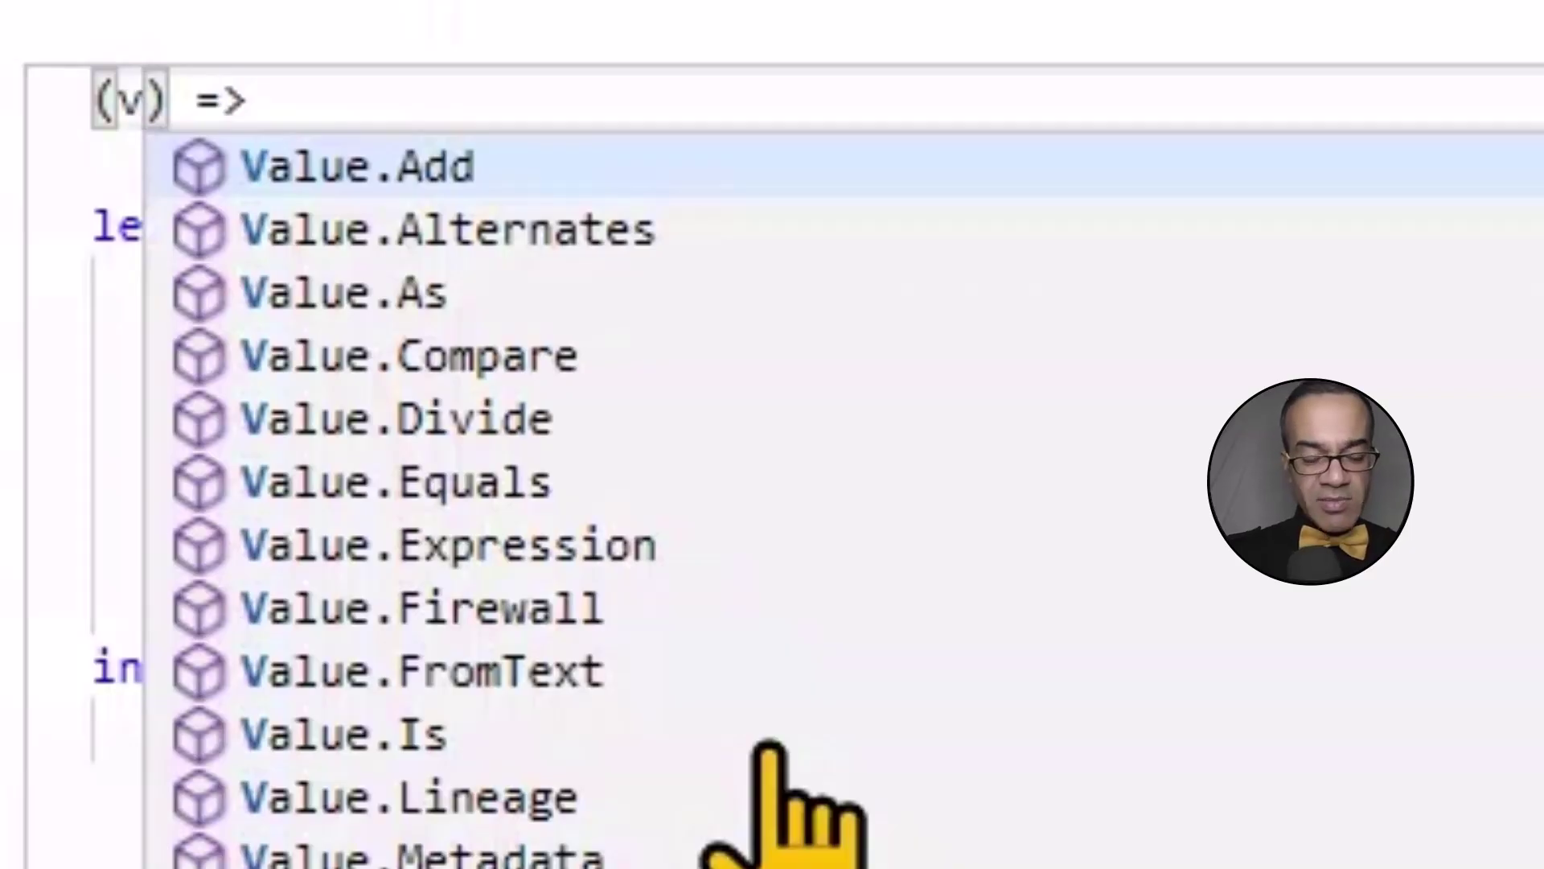
pyautogui.write('B')
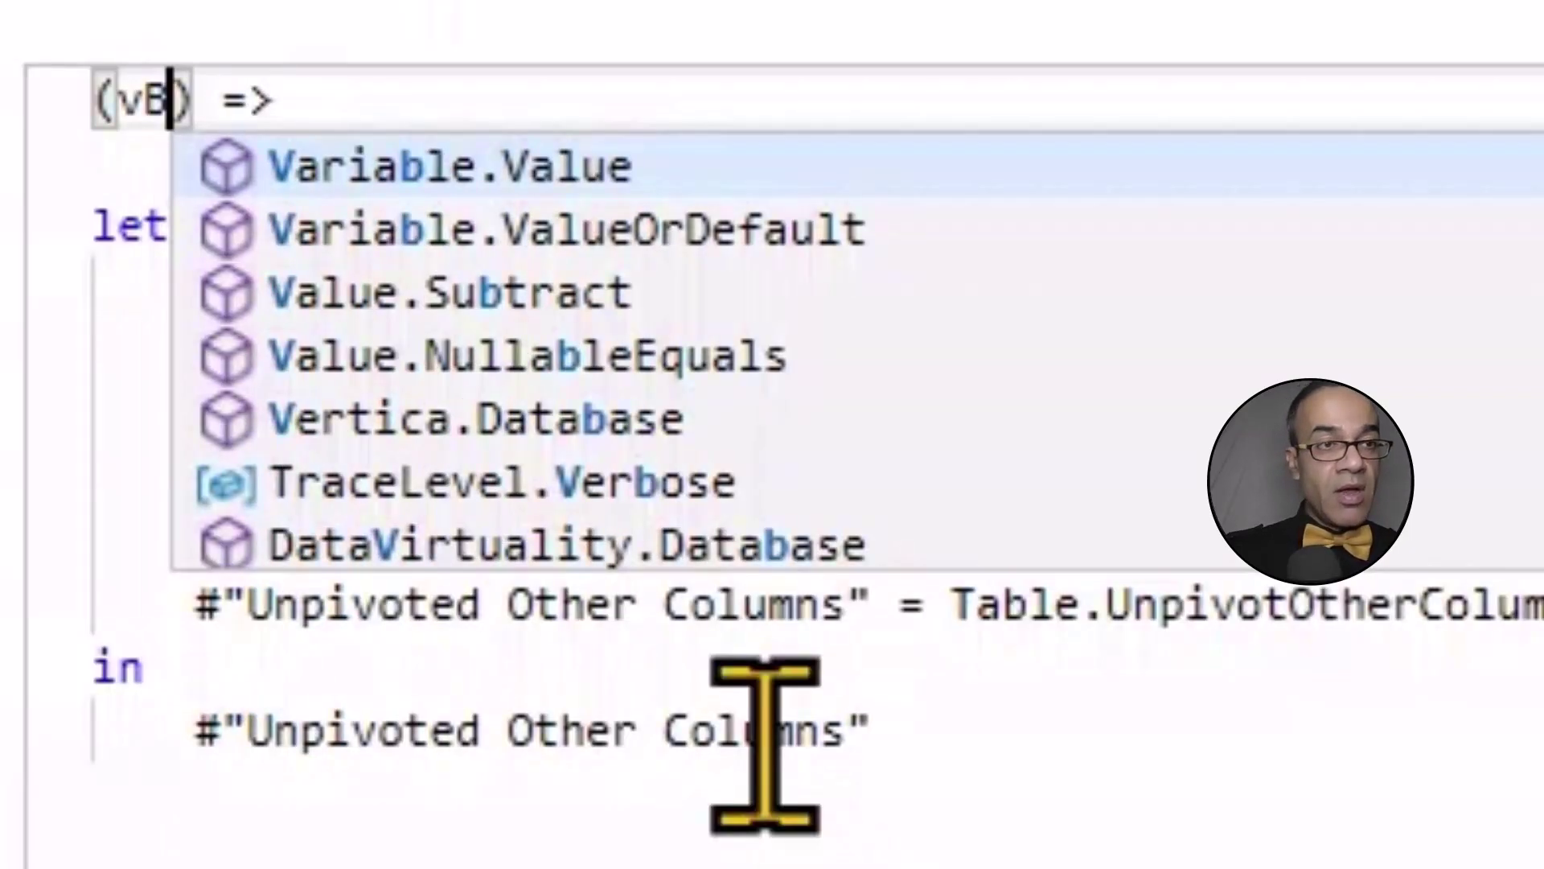
pyautogui.write('udgetData')
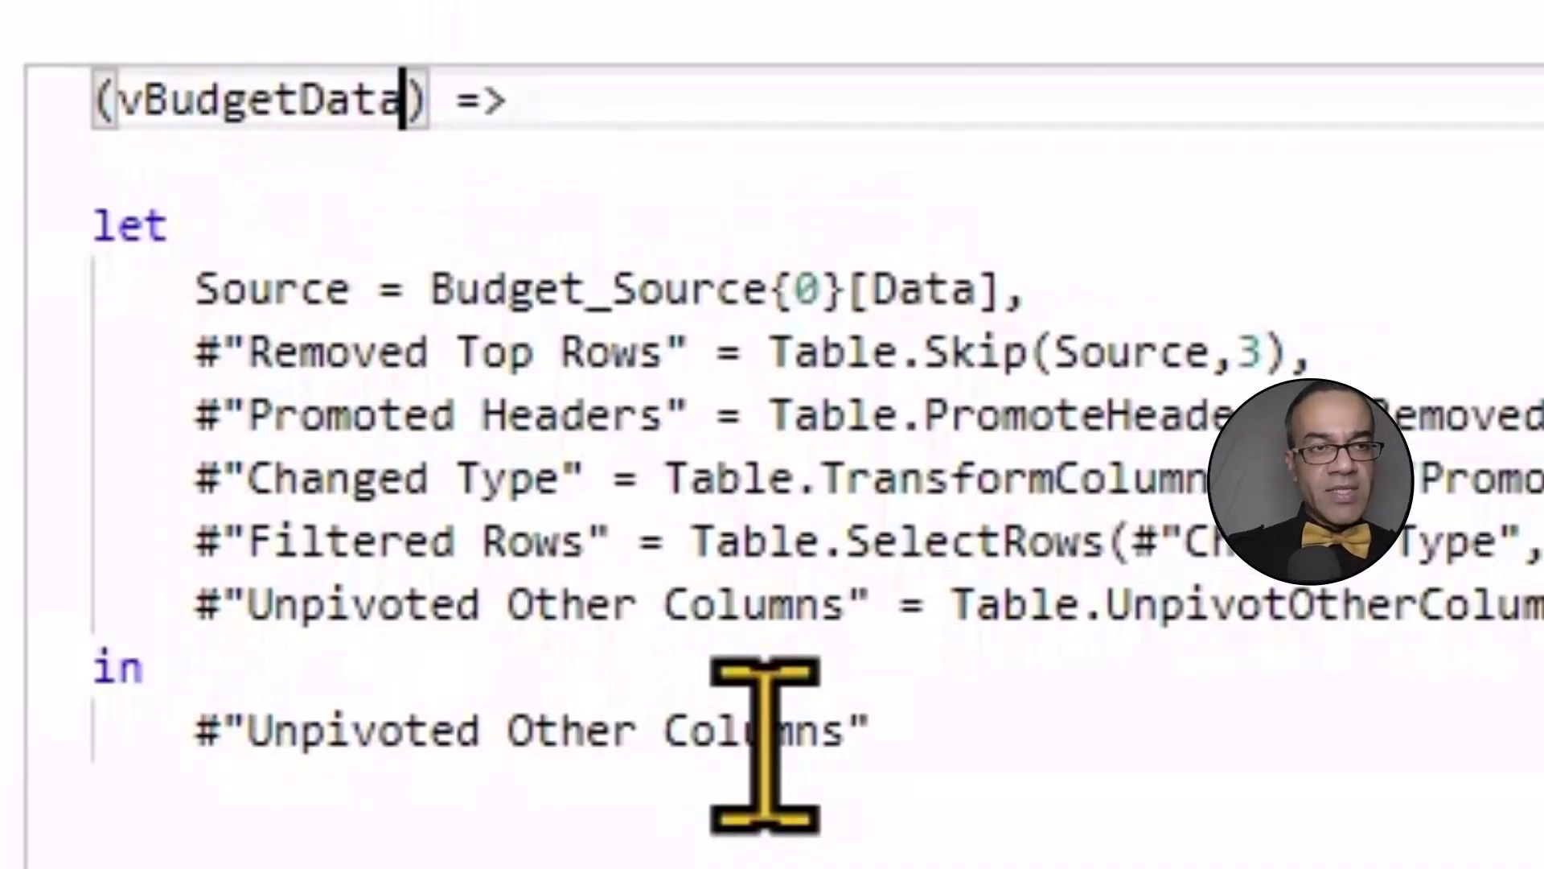
pyautogui.moveTo(531, 730)
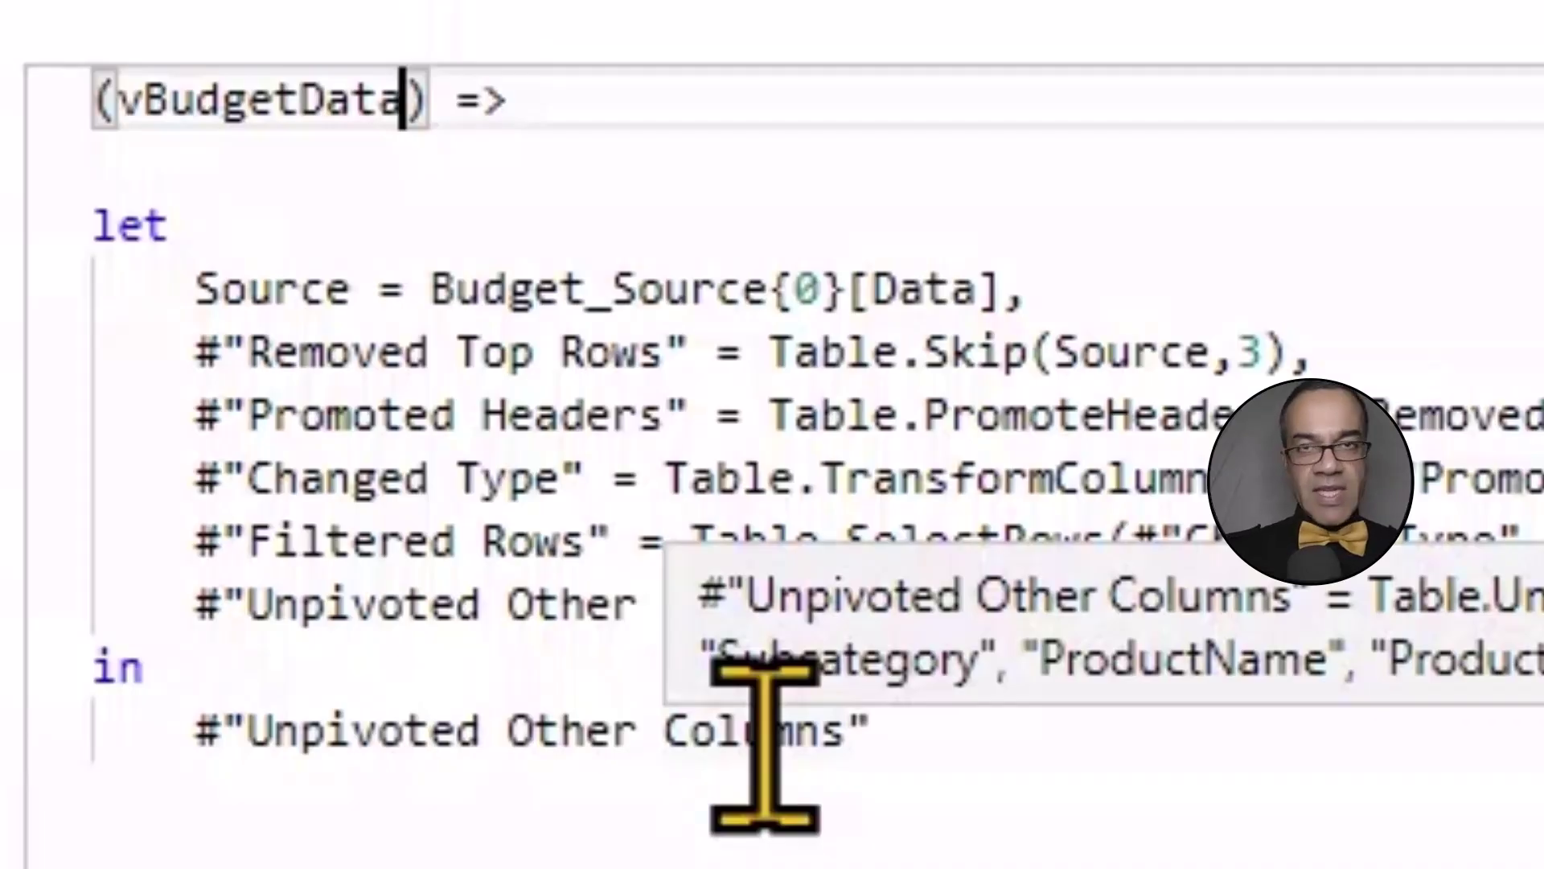
pyautogui.press('Down')
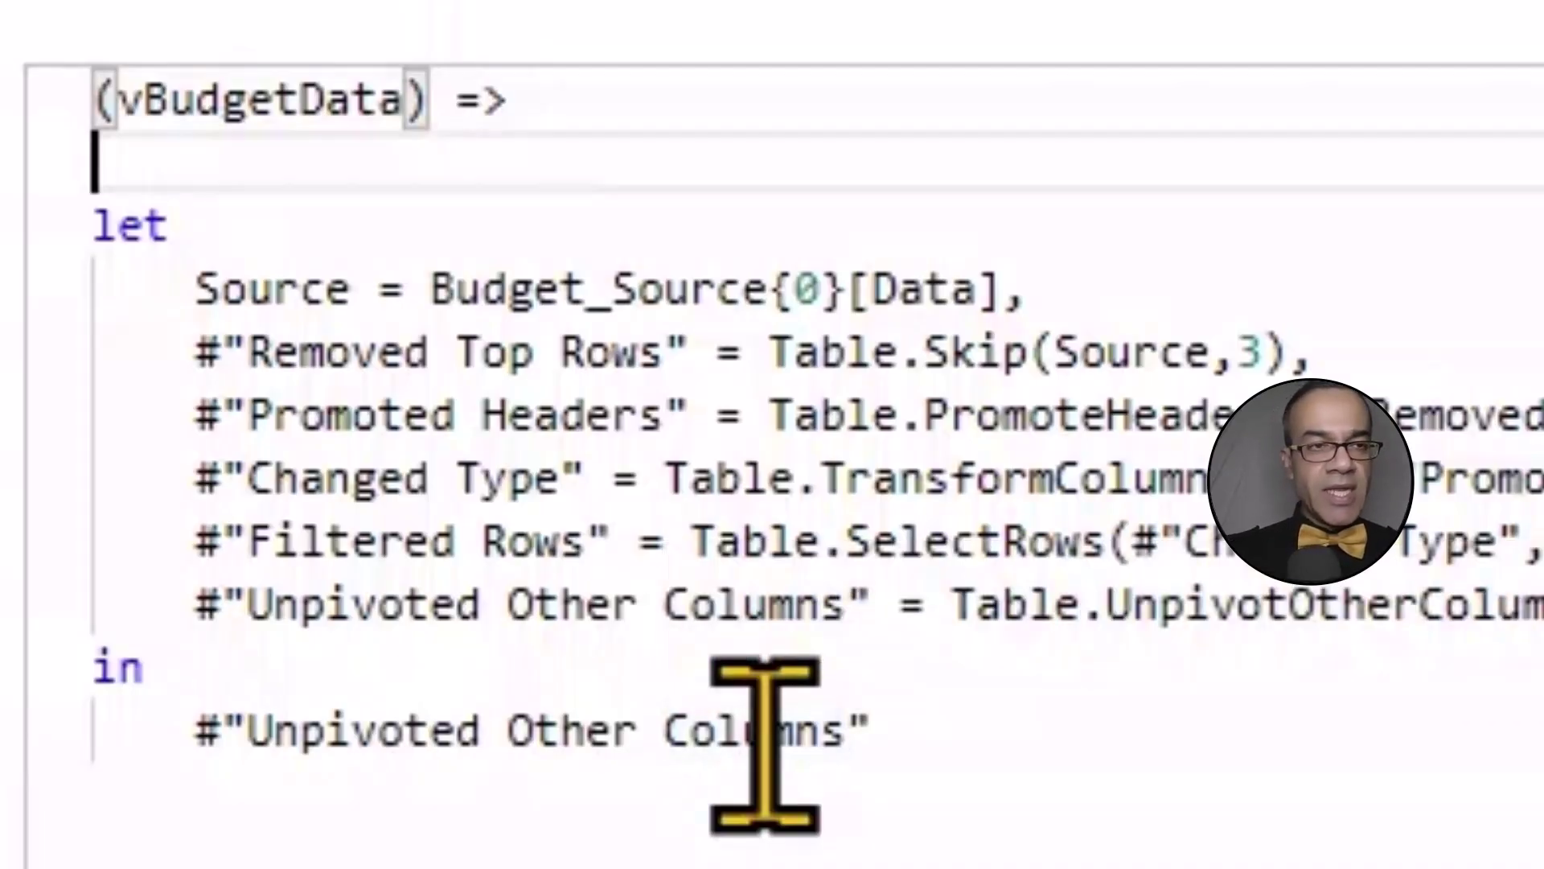
pyautogui.press('Down')
pyautogui.press('Down')
pyautogui.press('Up')
pyautogui.press('Up')
pyautogui.press('Up')
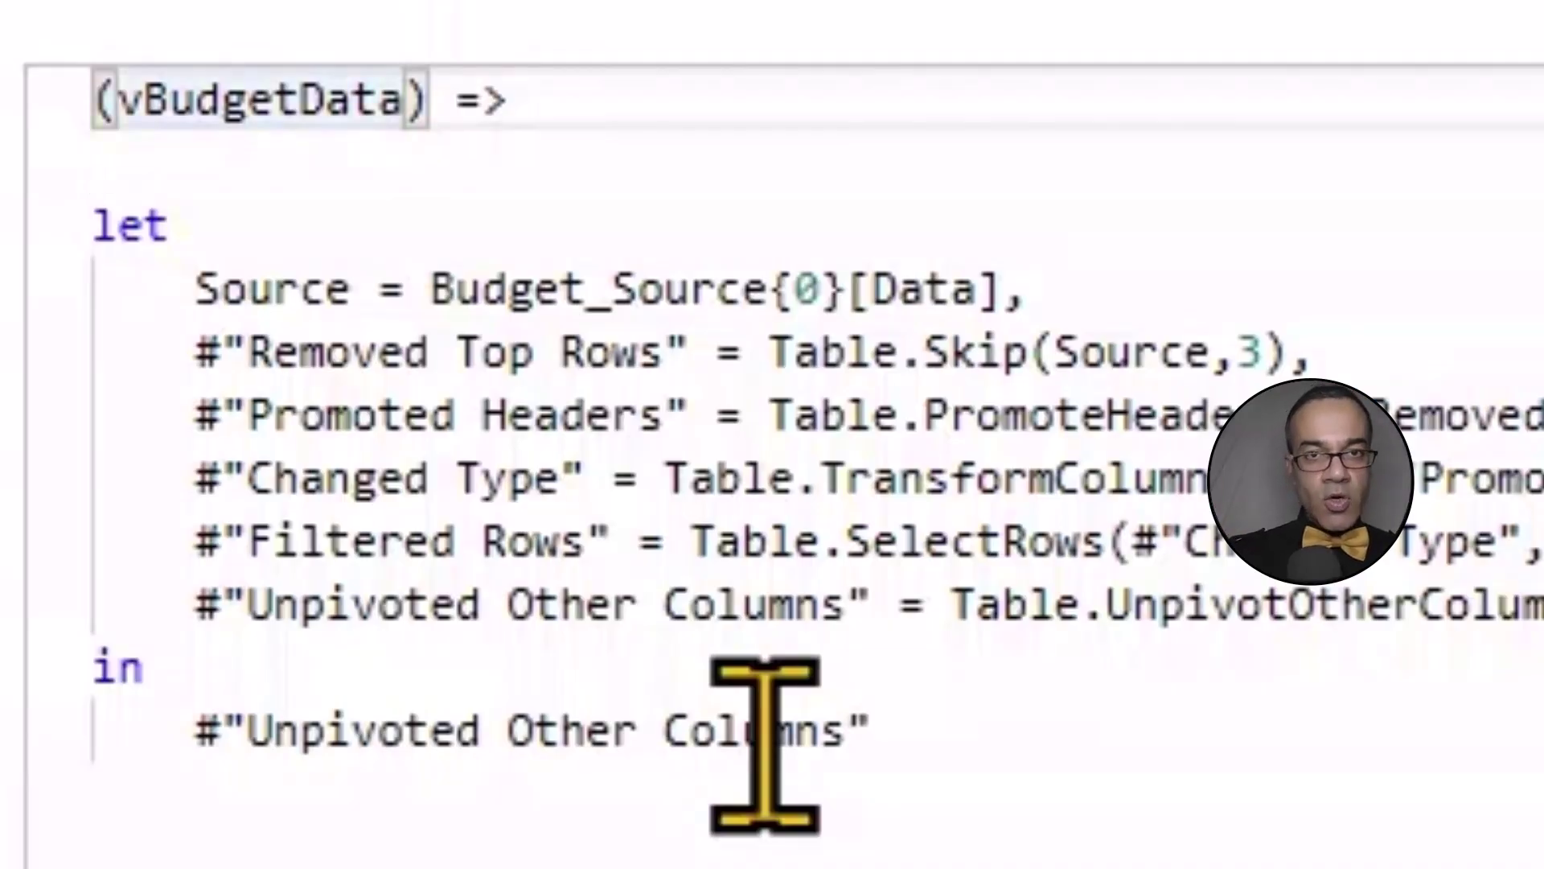
pyautogui.click(1435, 796)
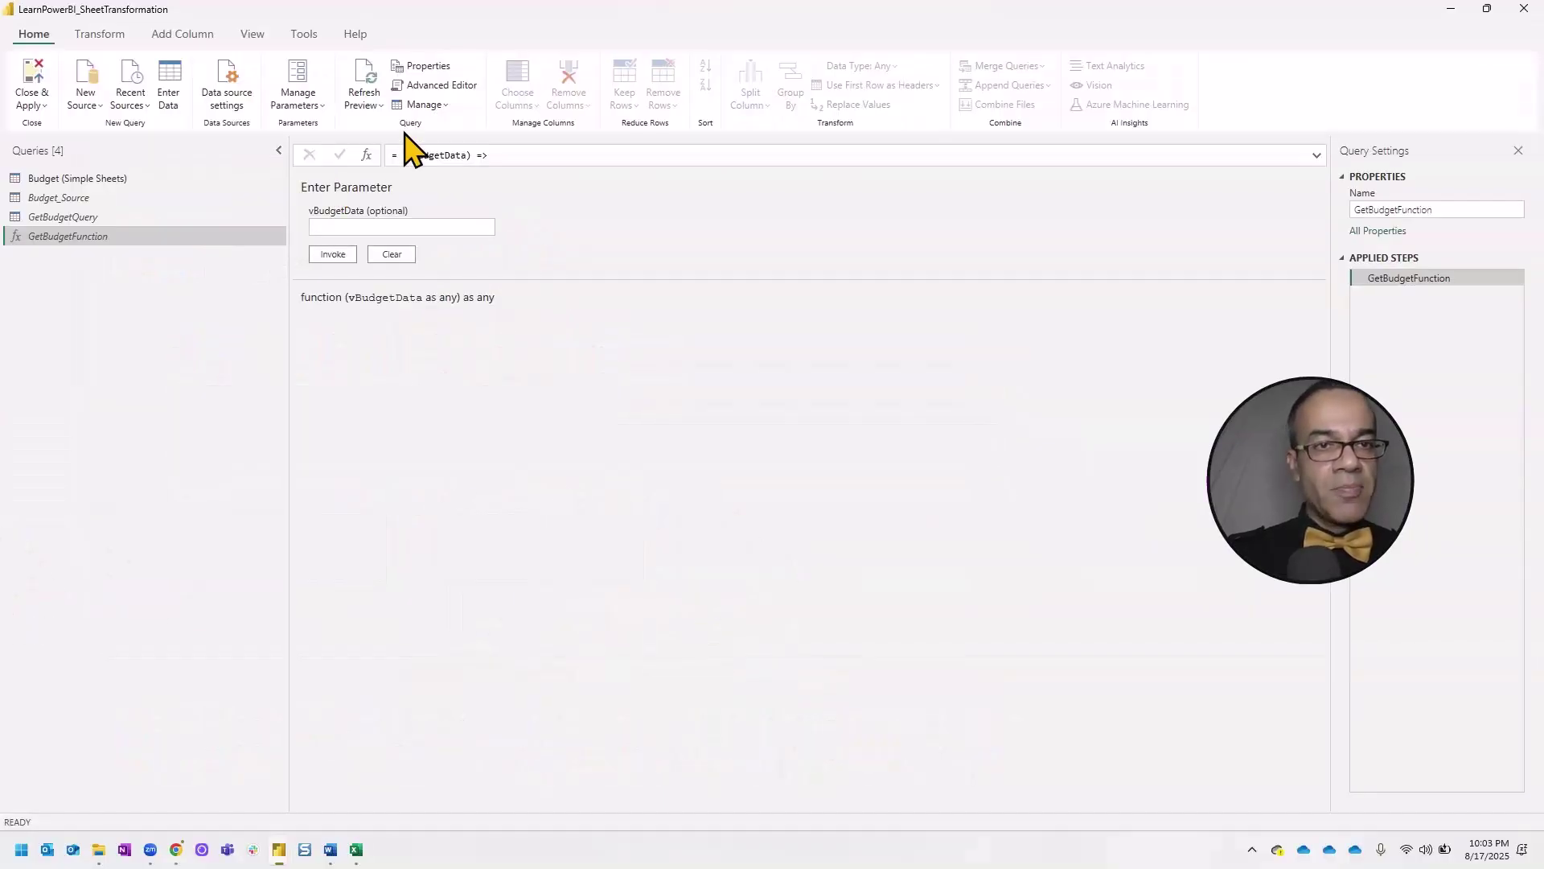
# - Comment out Budget_Source{0}[Data] on the Source line with /* */
pyautogui.click(463, 100)
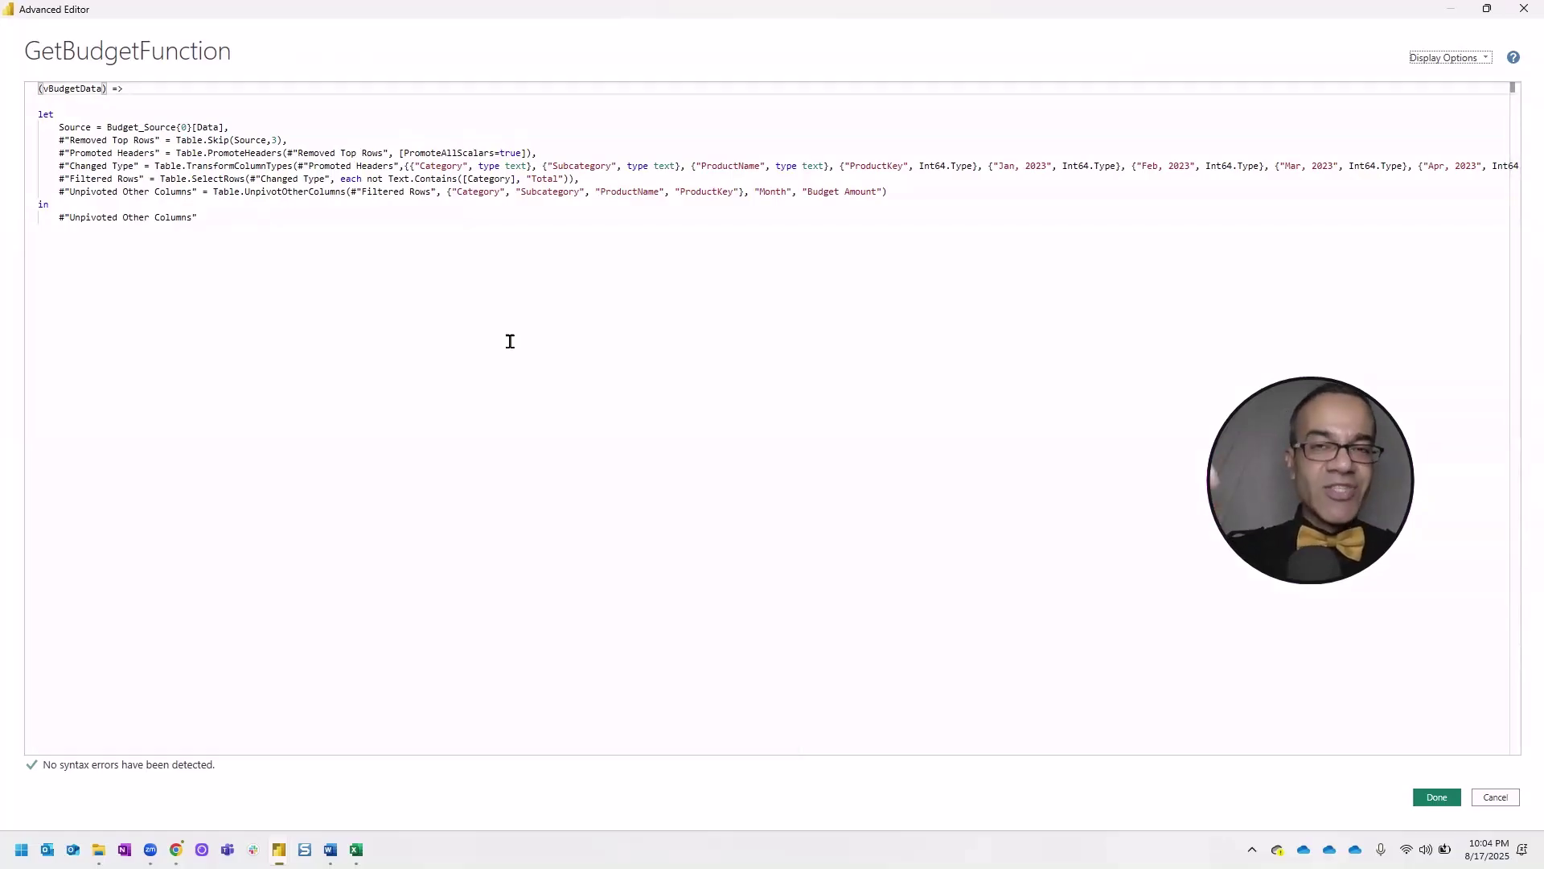
pyautogui.click(60, 127)
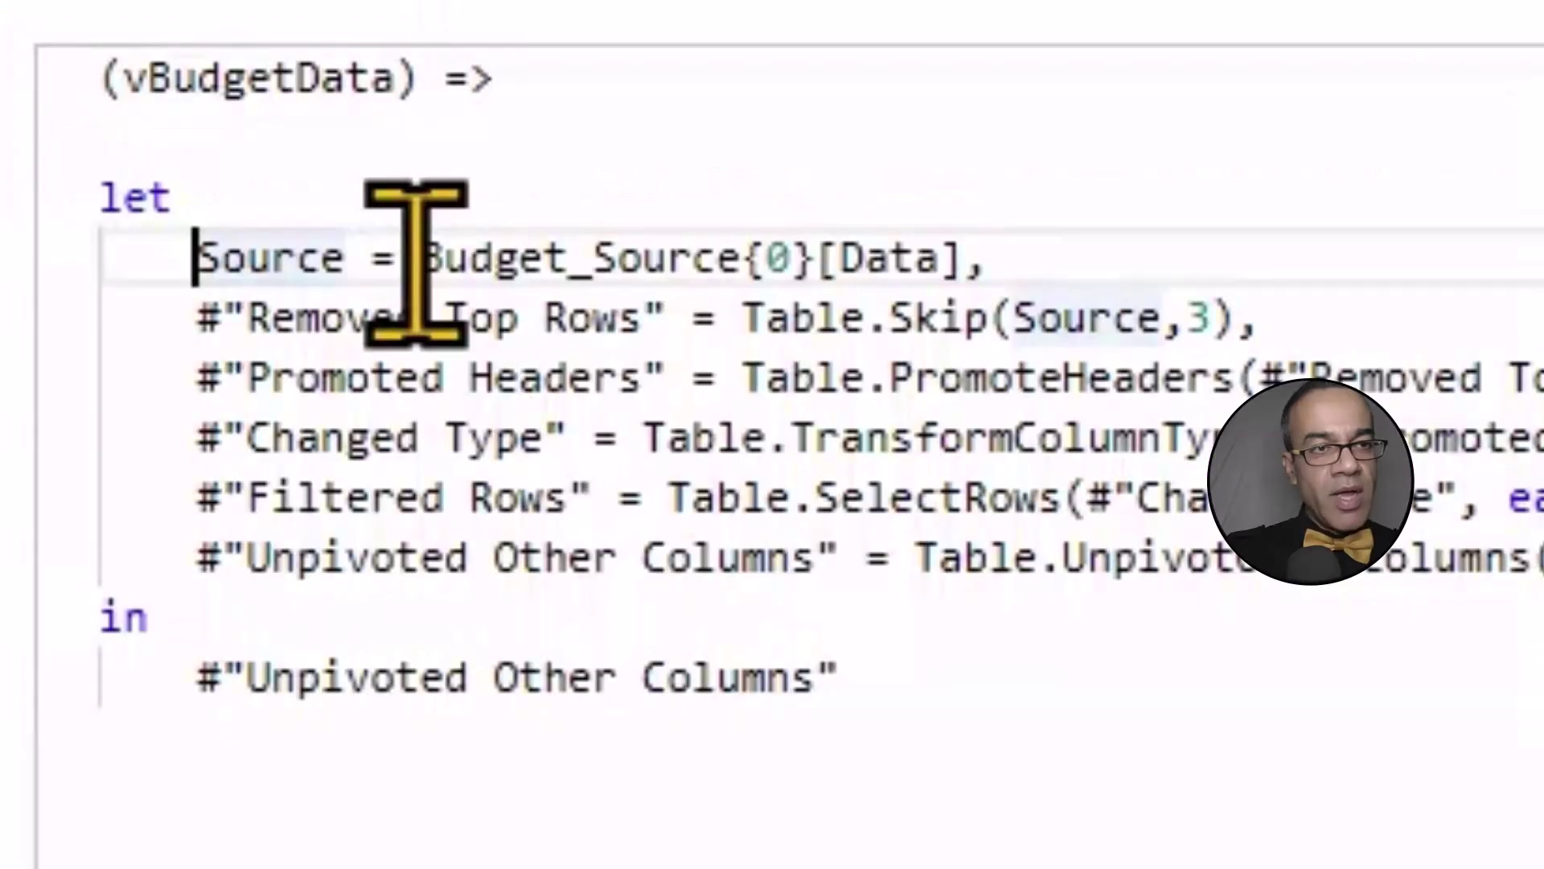
pyautogui.click(416, 257)
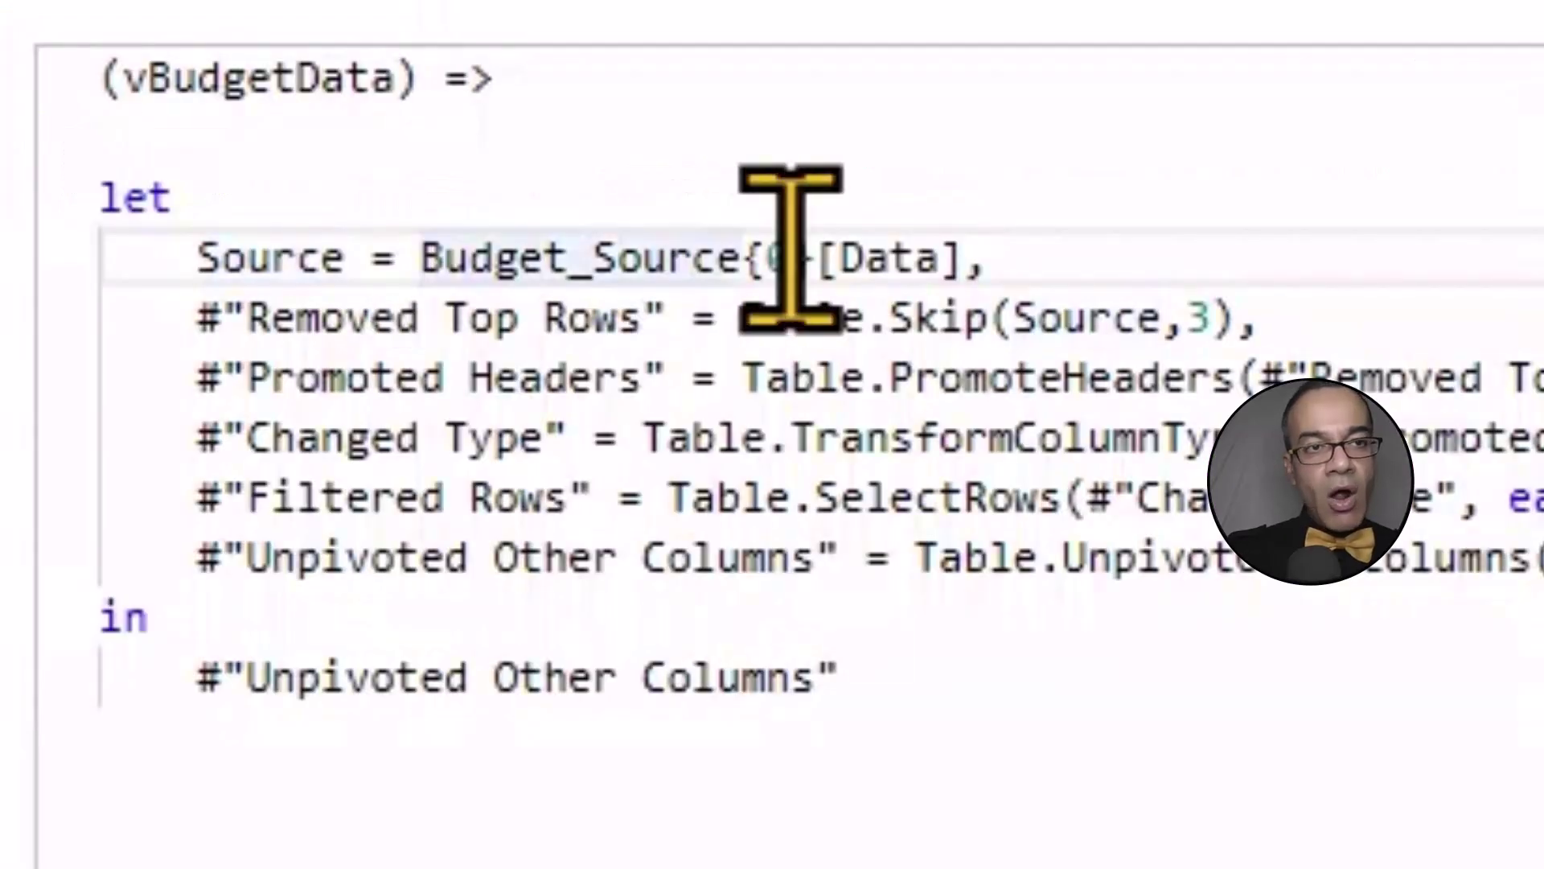
pyautogui.keyDown('shift'); pyautogui.click(963, 258); pyautogui.keyUp('shift')
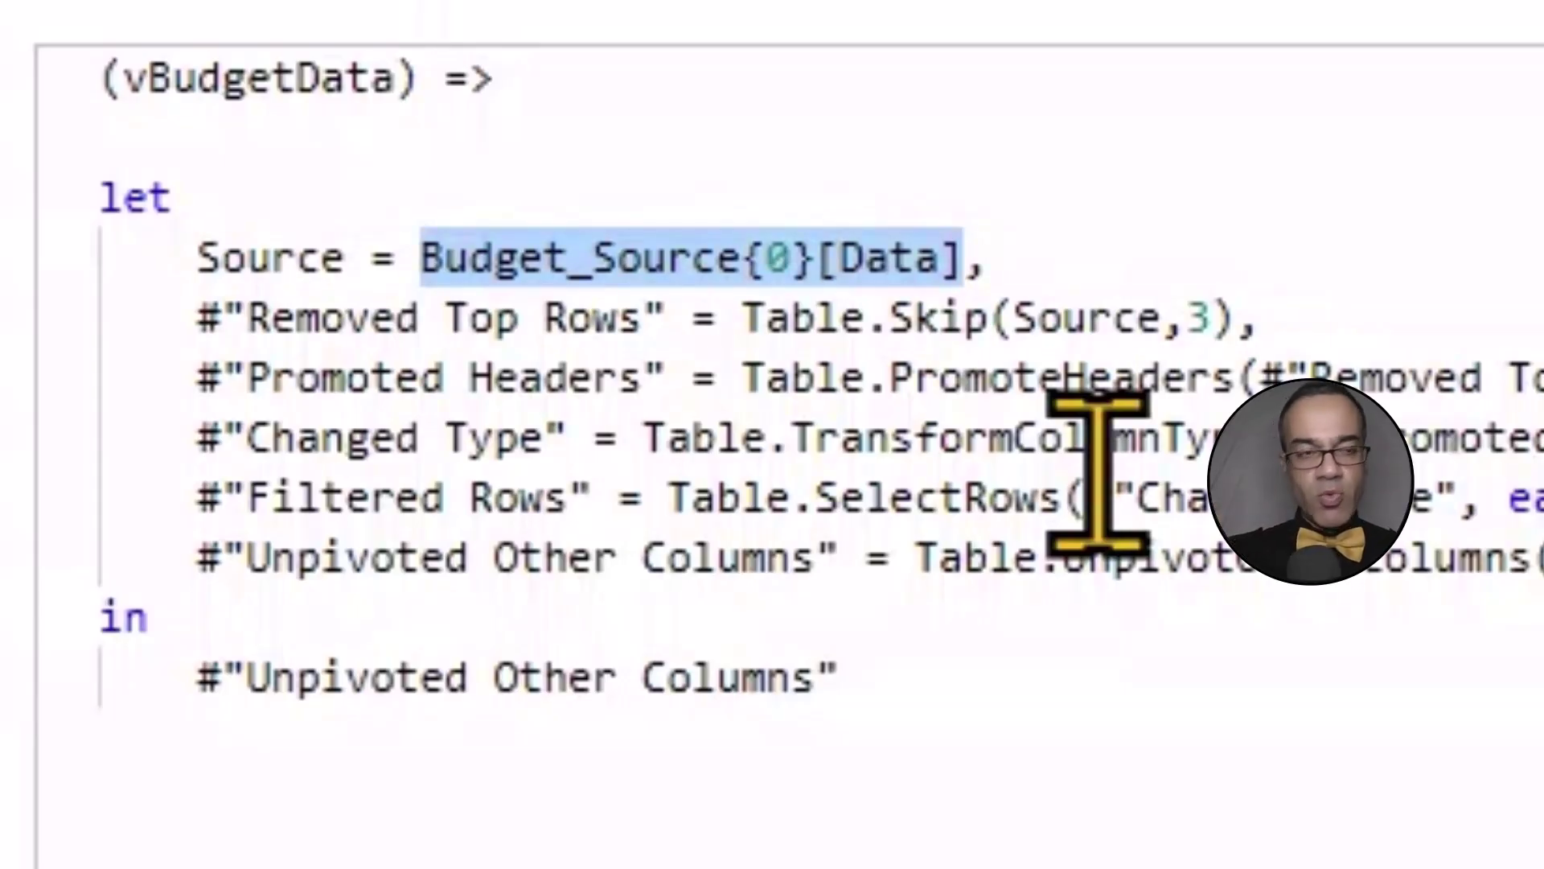
pyautogui.press('Left')
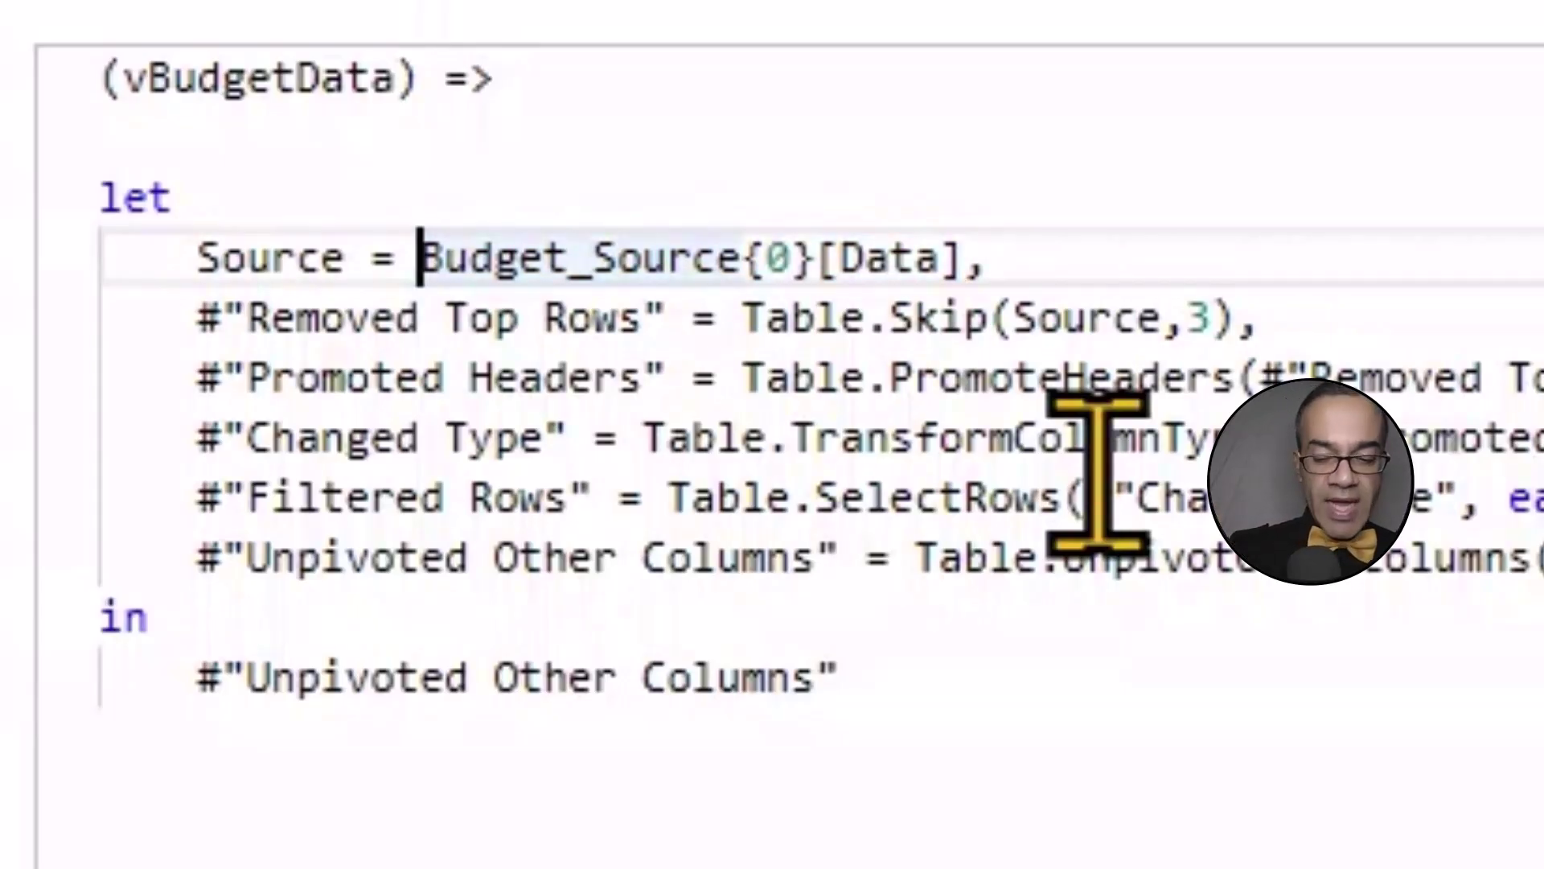
pyautogui.write('/*')
pyautogui.hotkey('ctrl', 'Right')
pyautogui.hotkey('ctrl', 'Right')
pyautogui.hotkey('ctrl', 'Right')
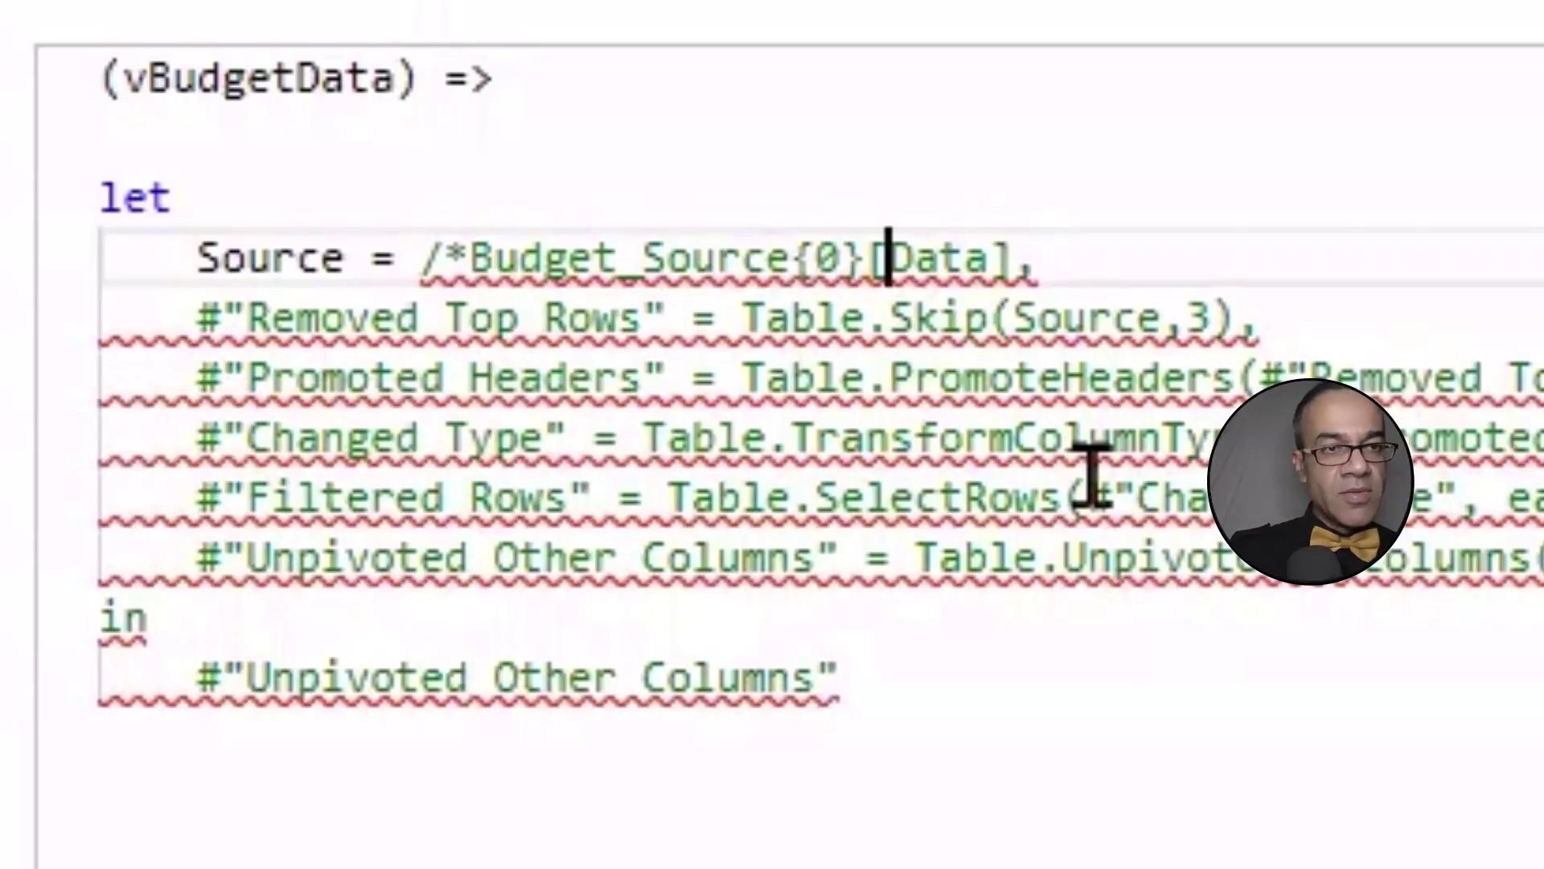
pyautogui.press('Right')
pyautogui.press('Right')
pyautogui.press('Right')
pyautogui.press('Right')
pyautogui.write('*/')
pyautogui.press('Up')
pyautogui.press('Up')
# - Paste vBudgetData as the Source value and save the function code
pyautogui.press('Left')
pyautogui.press('Left')
pyautogui.press('Left')
pyautogui.press('Left')
pyautogui.hotkey('ctrl', 'shift', 'Left')
pyautogui.hotkey('ctrl', 'c')
pyautogui.press('Down')
pyautogui.press('Down')
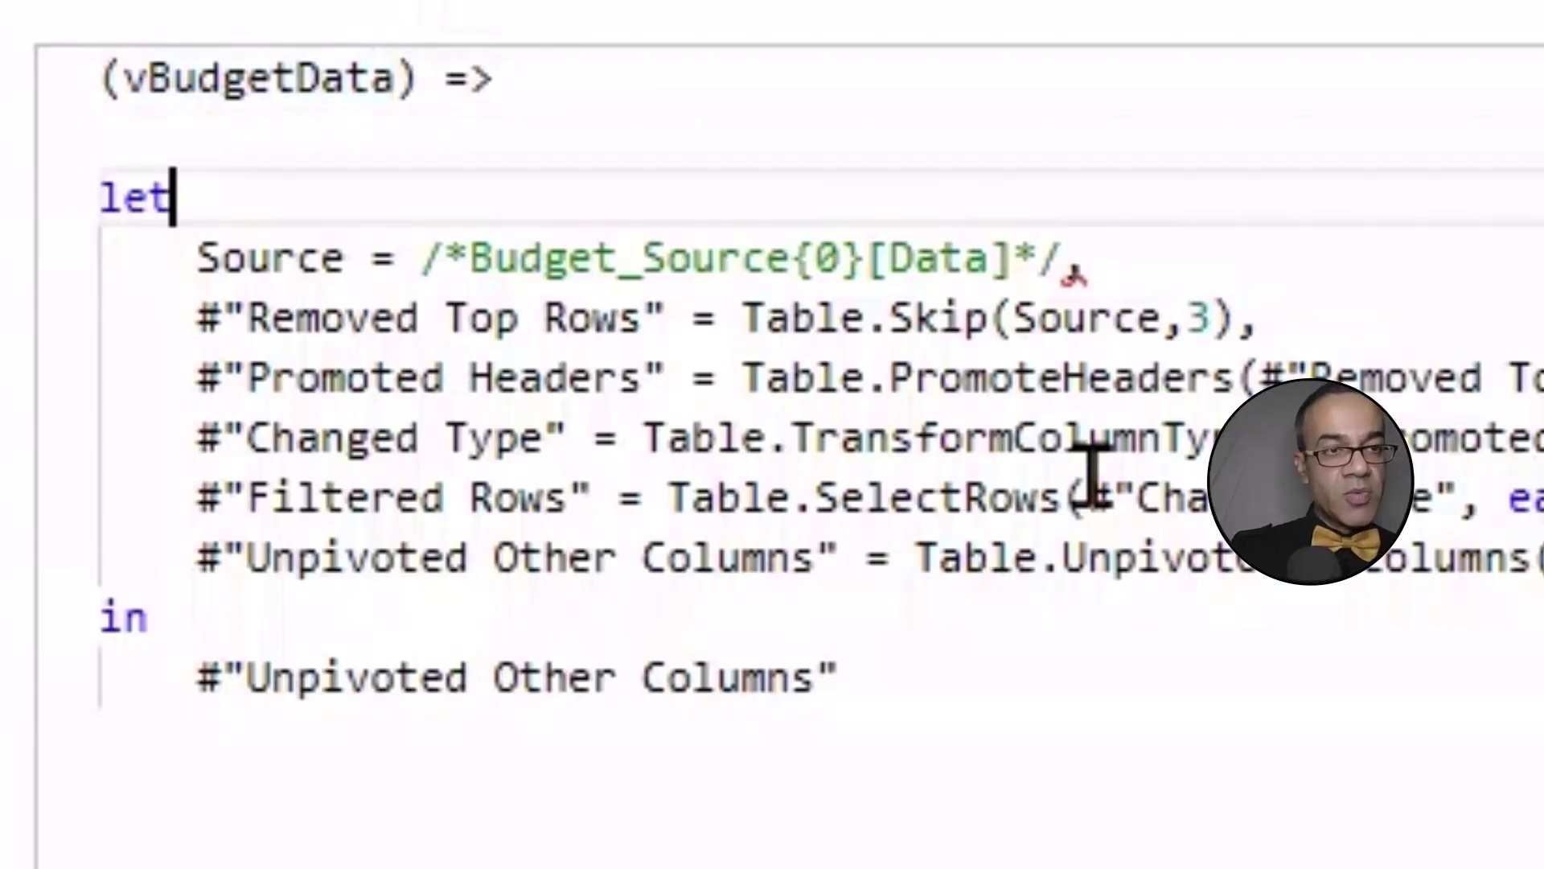
pyautogui.press('Down')
pyautogui.hotkey('ctrl', 'v')
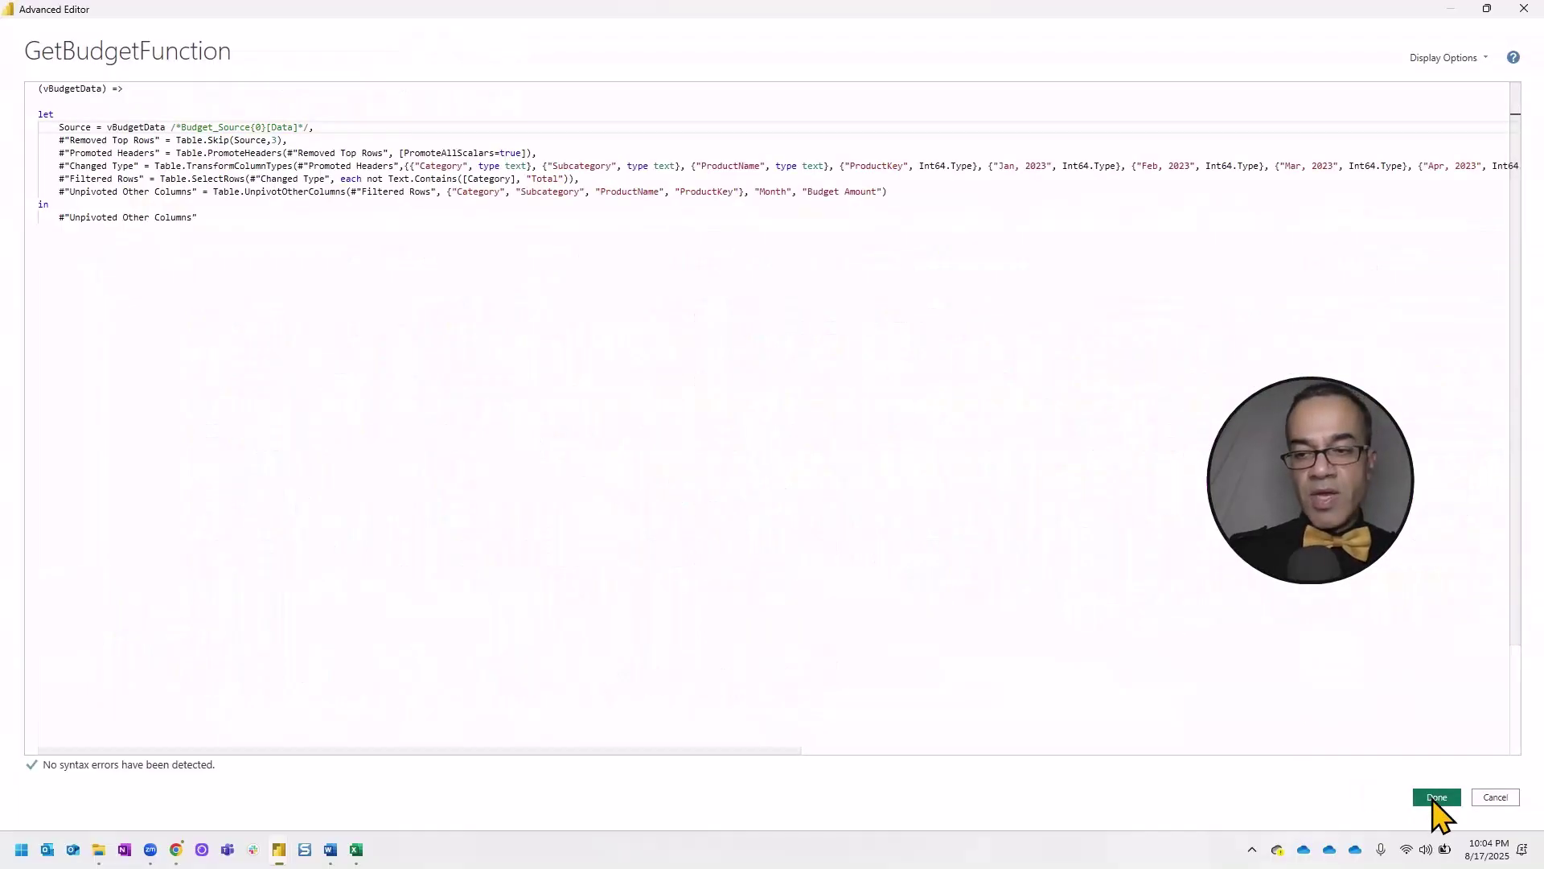
pyautogui.click(1440, 813)
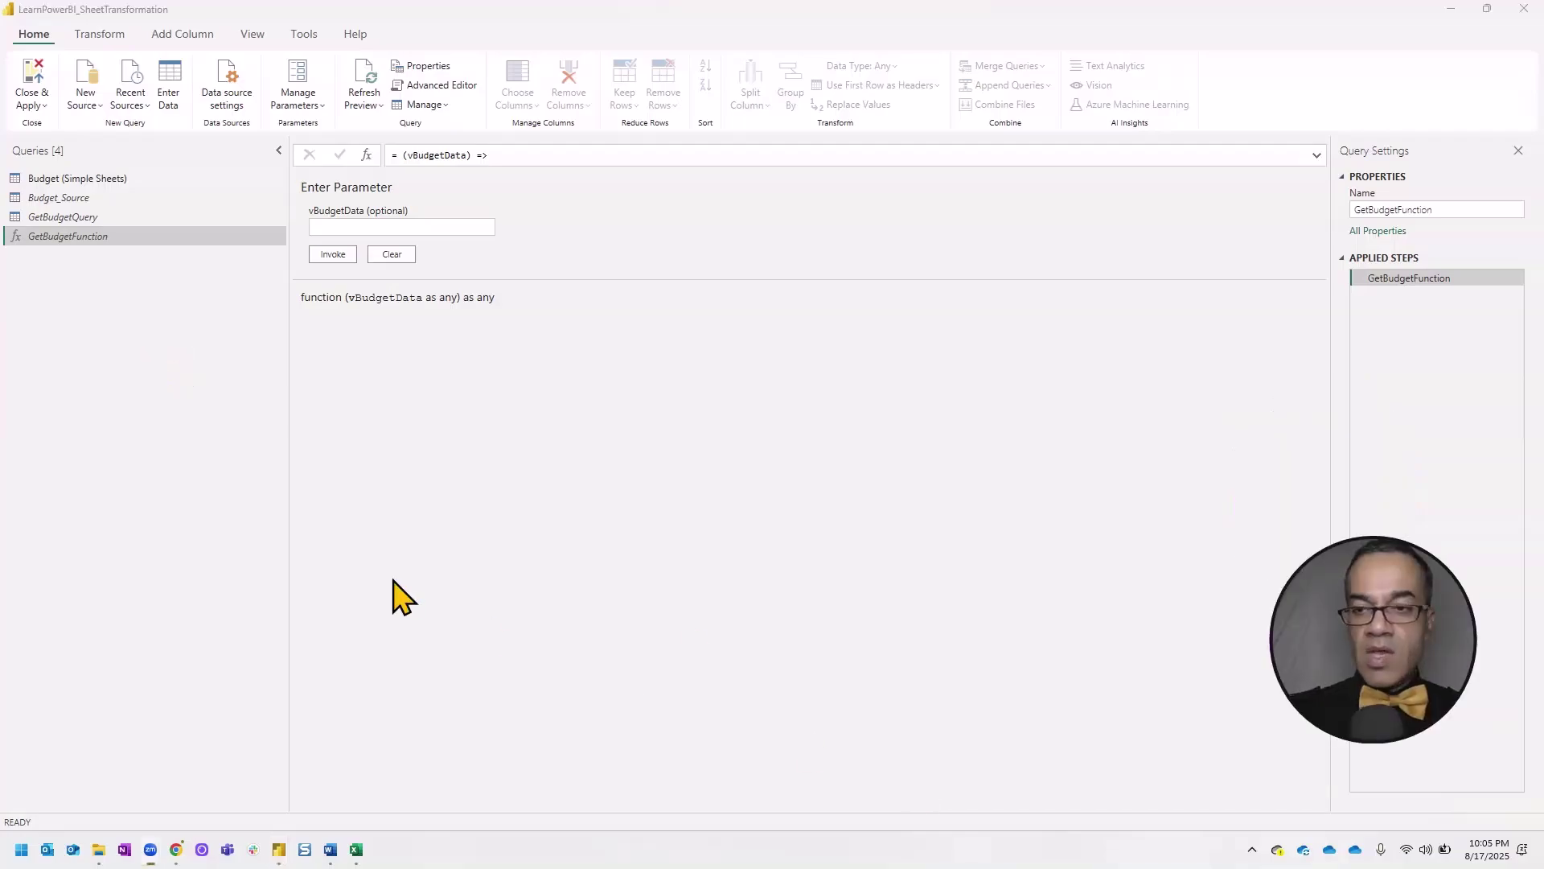
# - Create a query referencing Budget_Source and rename it Budget
pyautogui.click(59, 198)
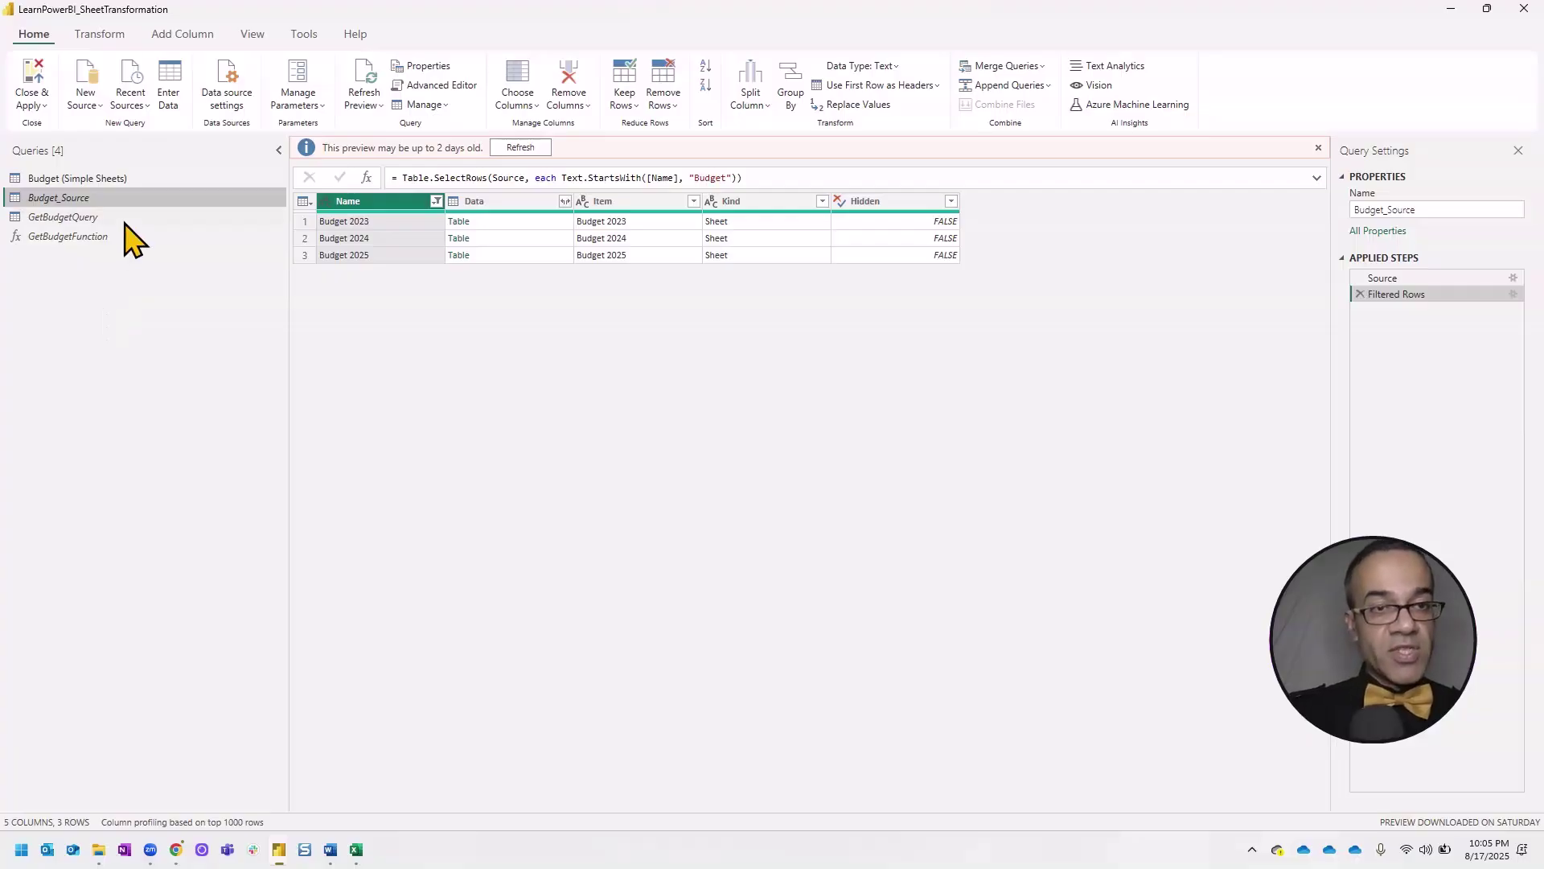
pyautogui.rightClick(73, 198)
pyautogui.click(336, 434)
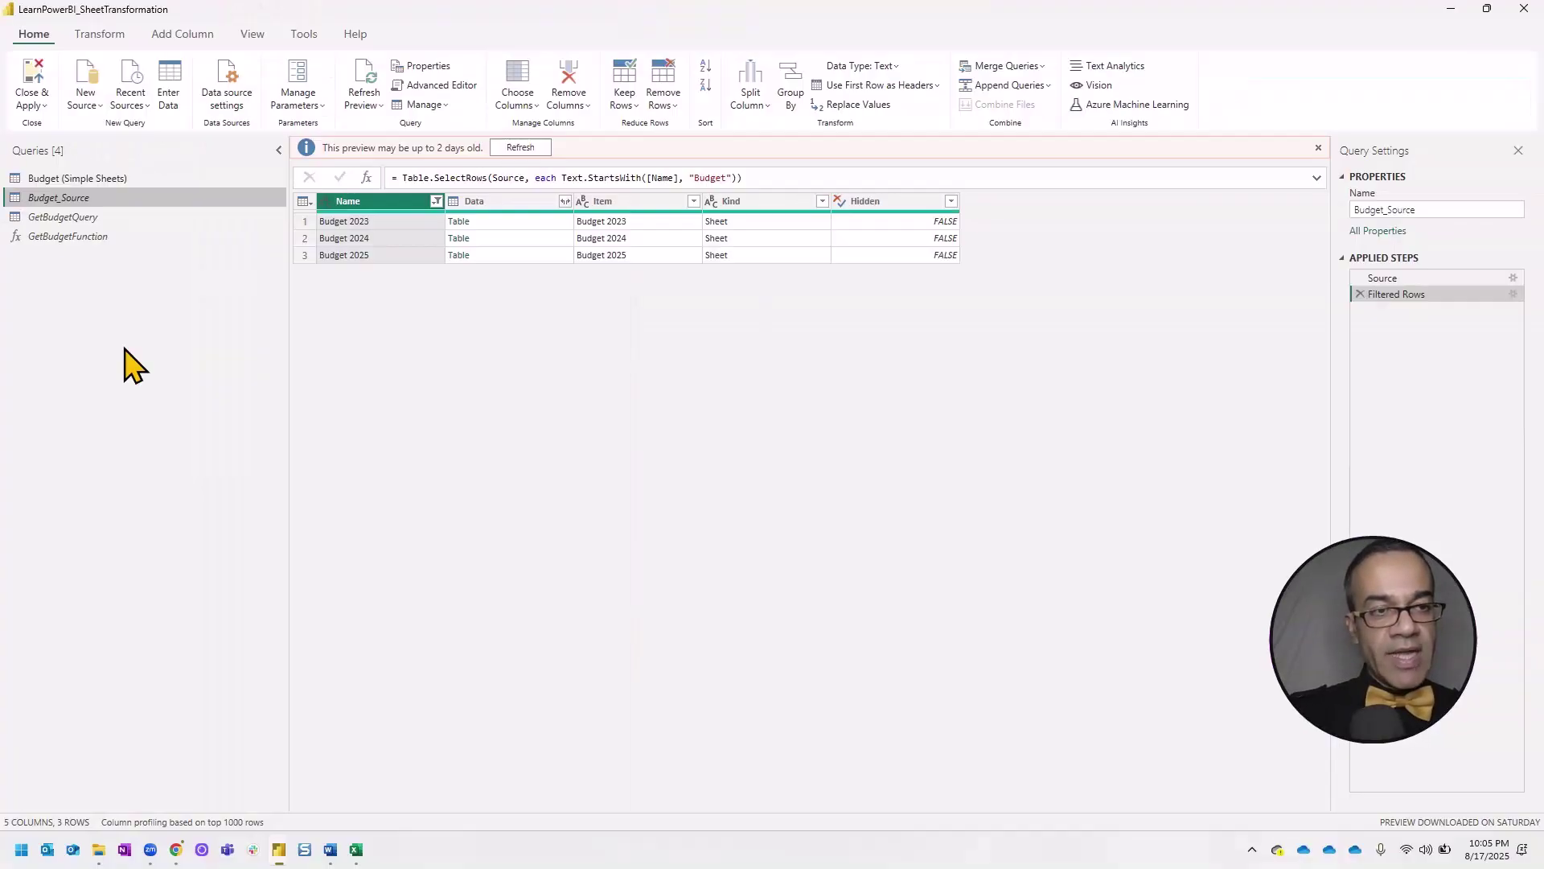
pyautogui.click(1436, 210)
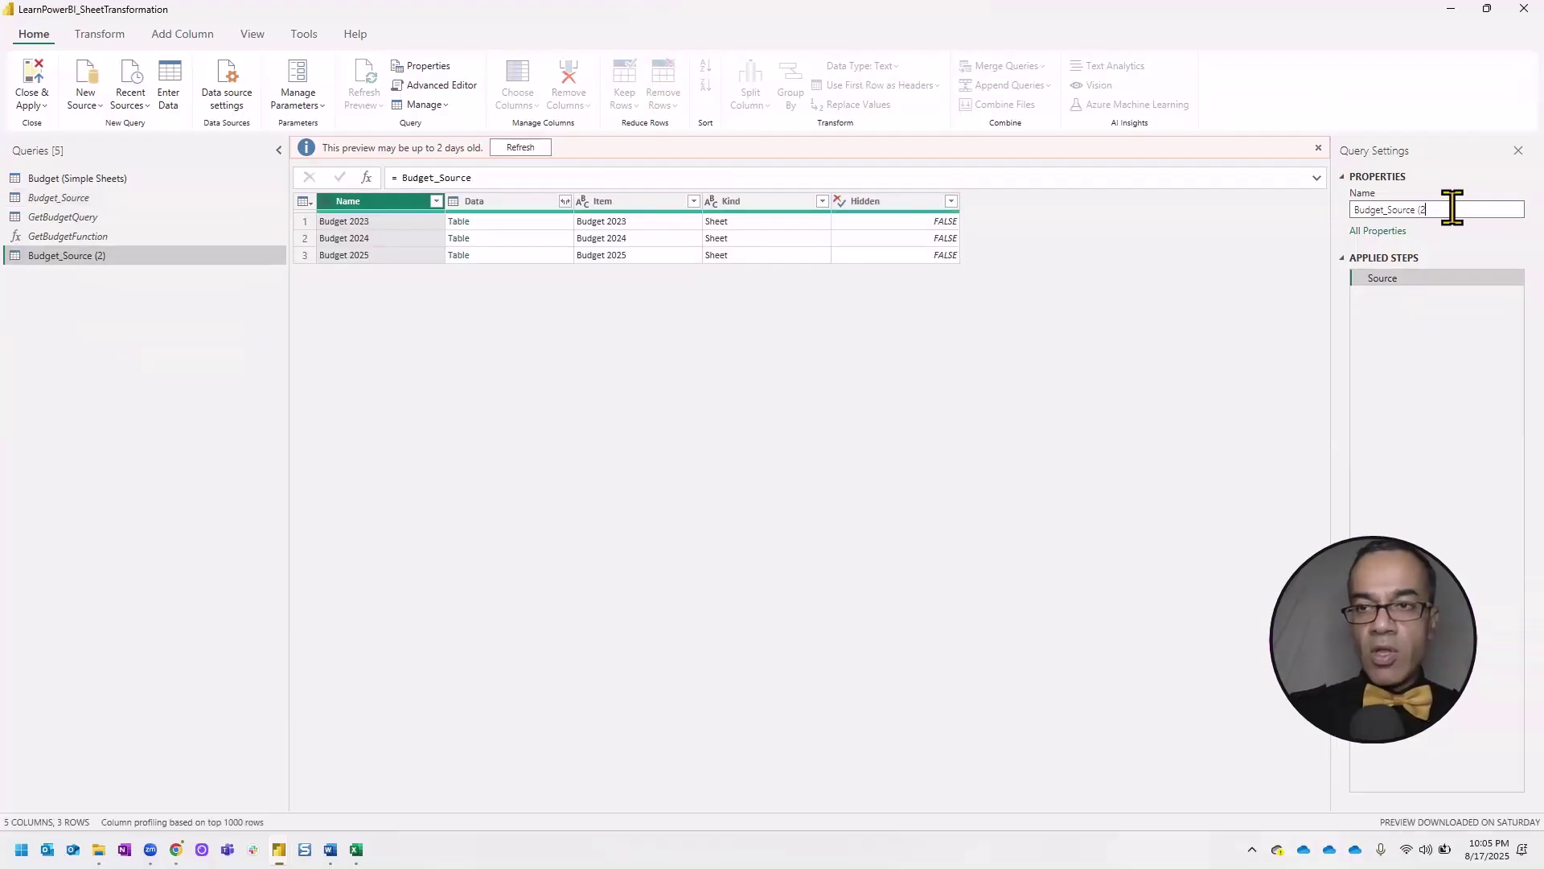
pyautogui.press('BackSpace')
pyautogui.press('BackSpace')
pyautogui.press('BackSpace')
pyautogui.press('BackSpace')
pyautogui.press('BackSpace')
pyautogui.press('BackSpace')
pyautogui.press('BackSpace')
pyautogui.press('BackSpace')
pyautogui.press('BackSpace')
pyautogui.press('BackSpace')
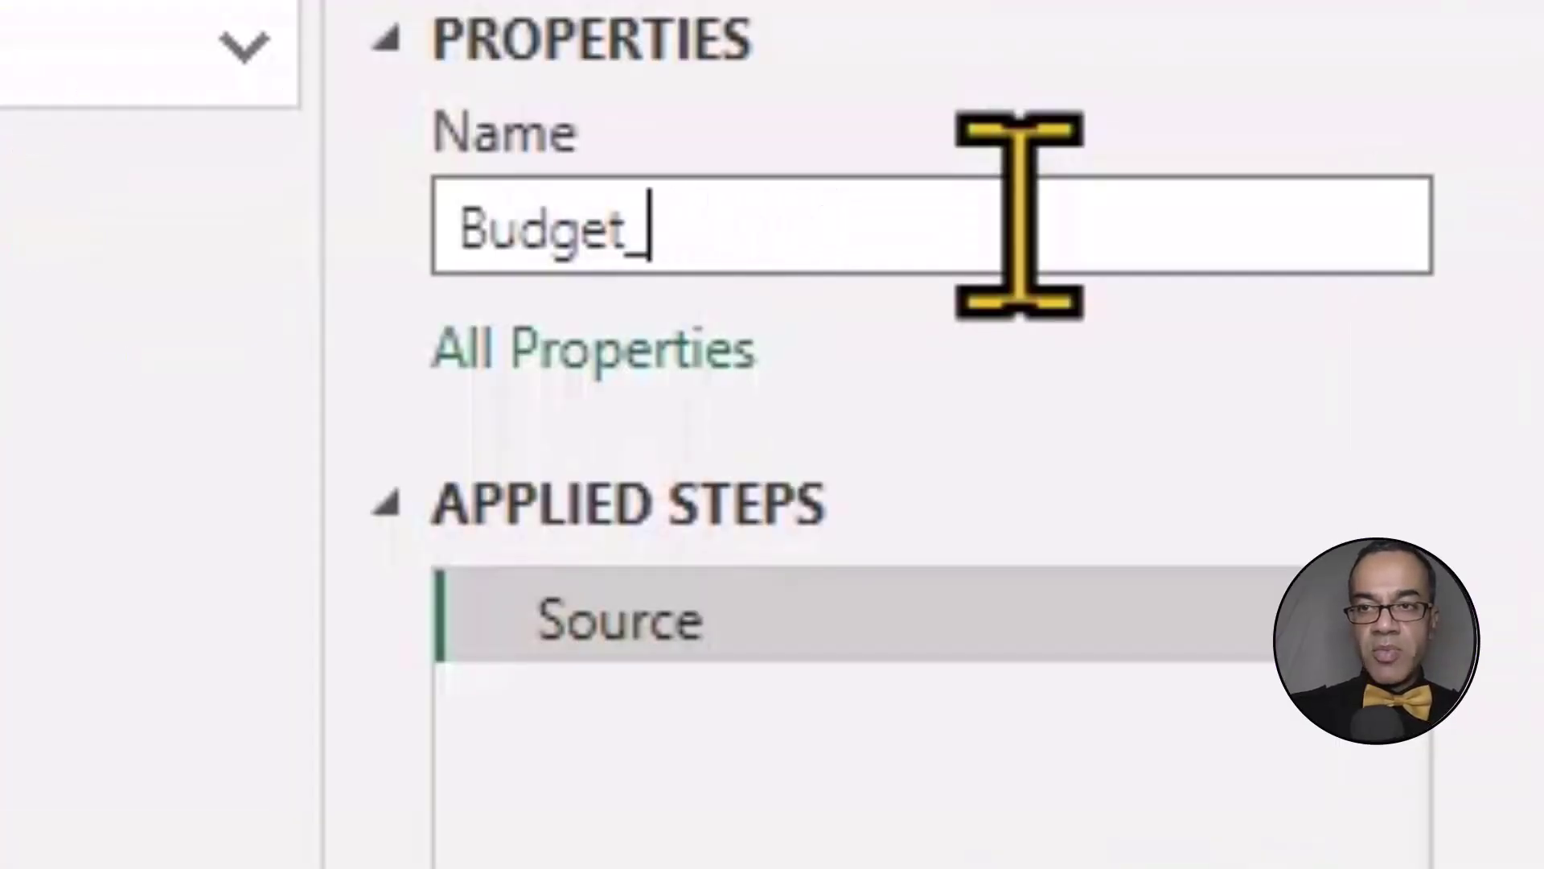
pyautogui.press('BackSpace')
pyautogui.press('Return')
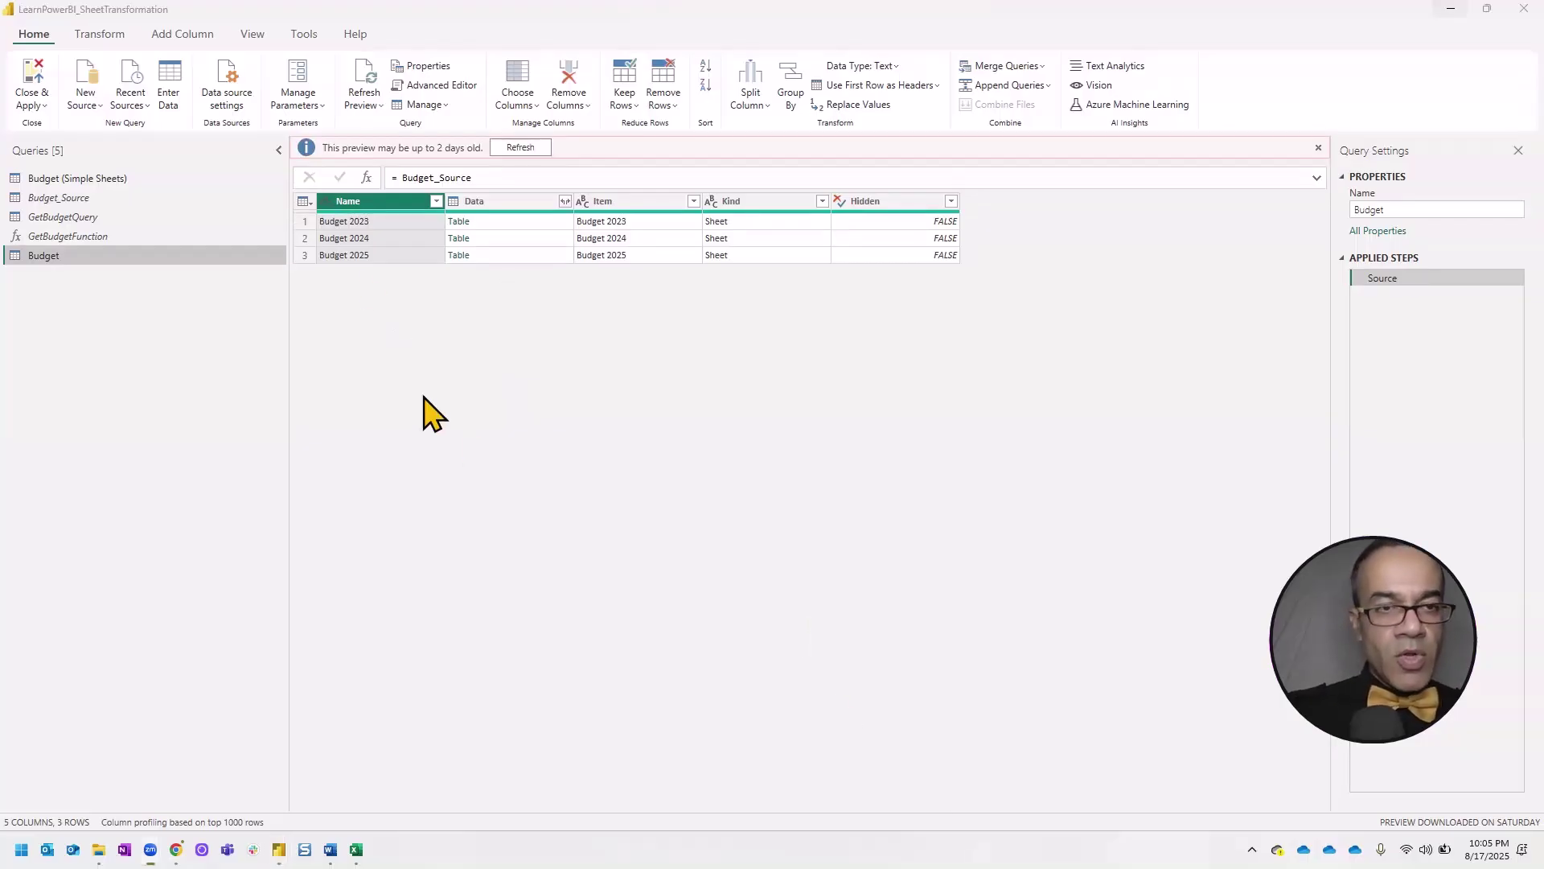
# - Keep only the Name and Data columns in Budget
pyautogui.click(511, 203)
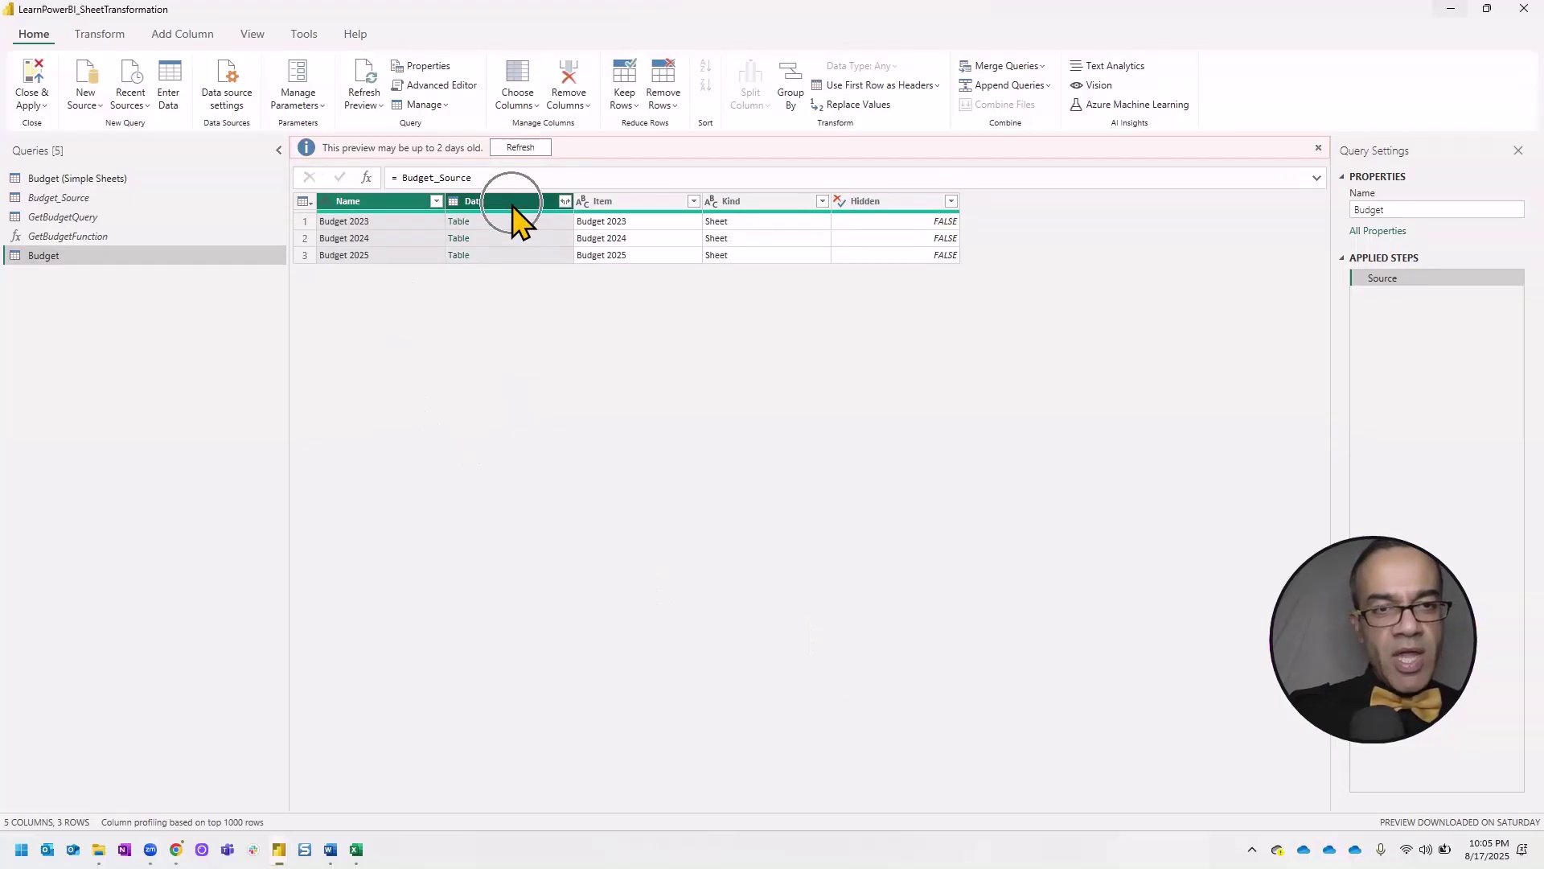
pyautogui.rightClick(514, 208)
pyautogui.click(590, 252)
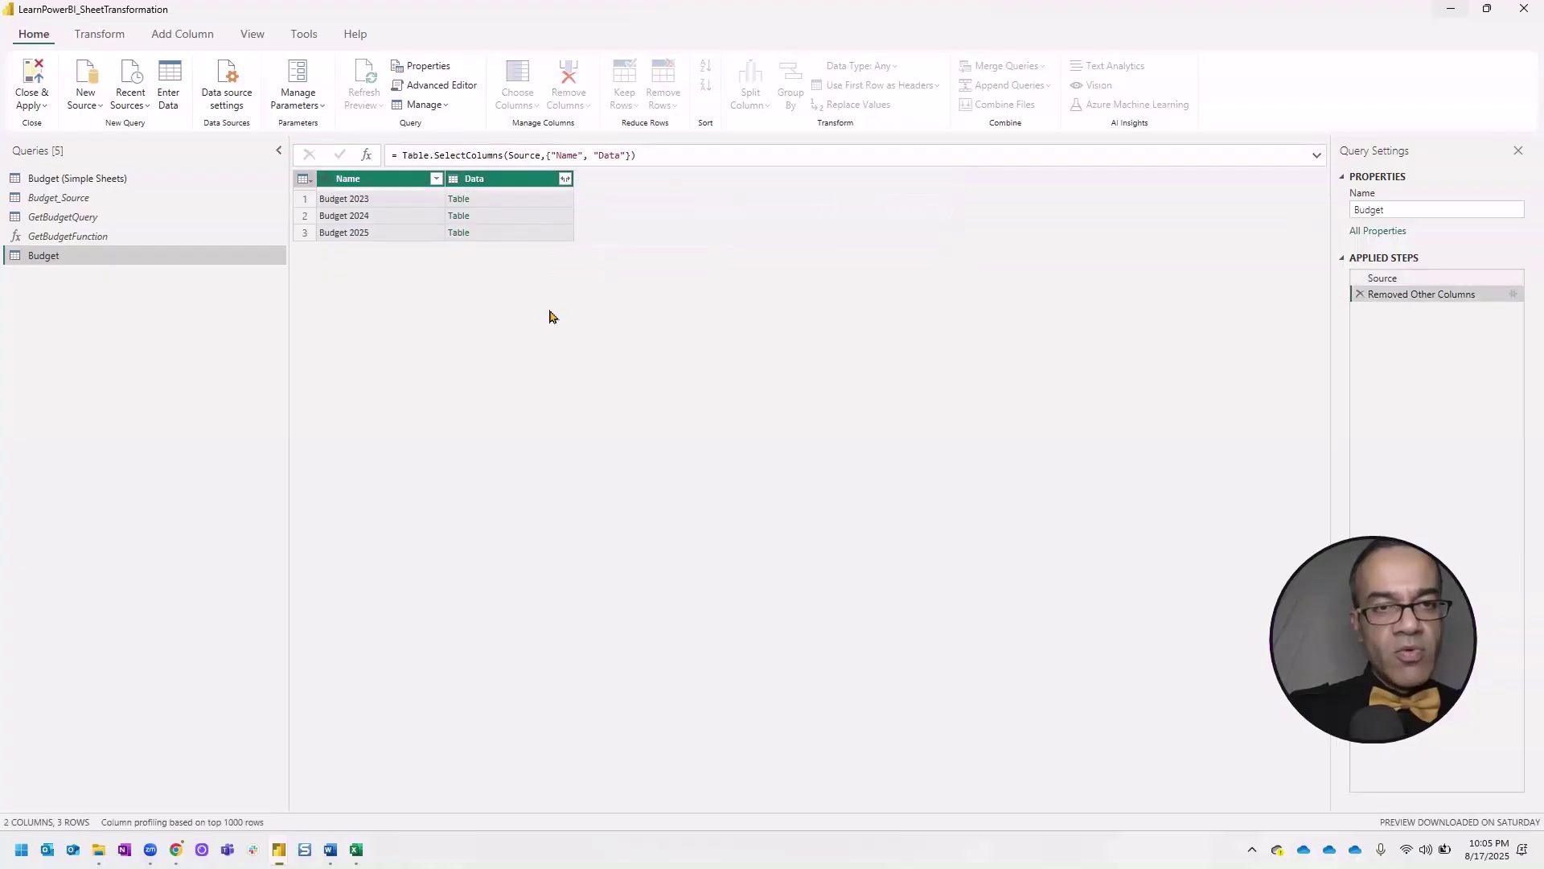
pyautogui.click(521, 200)
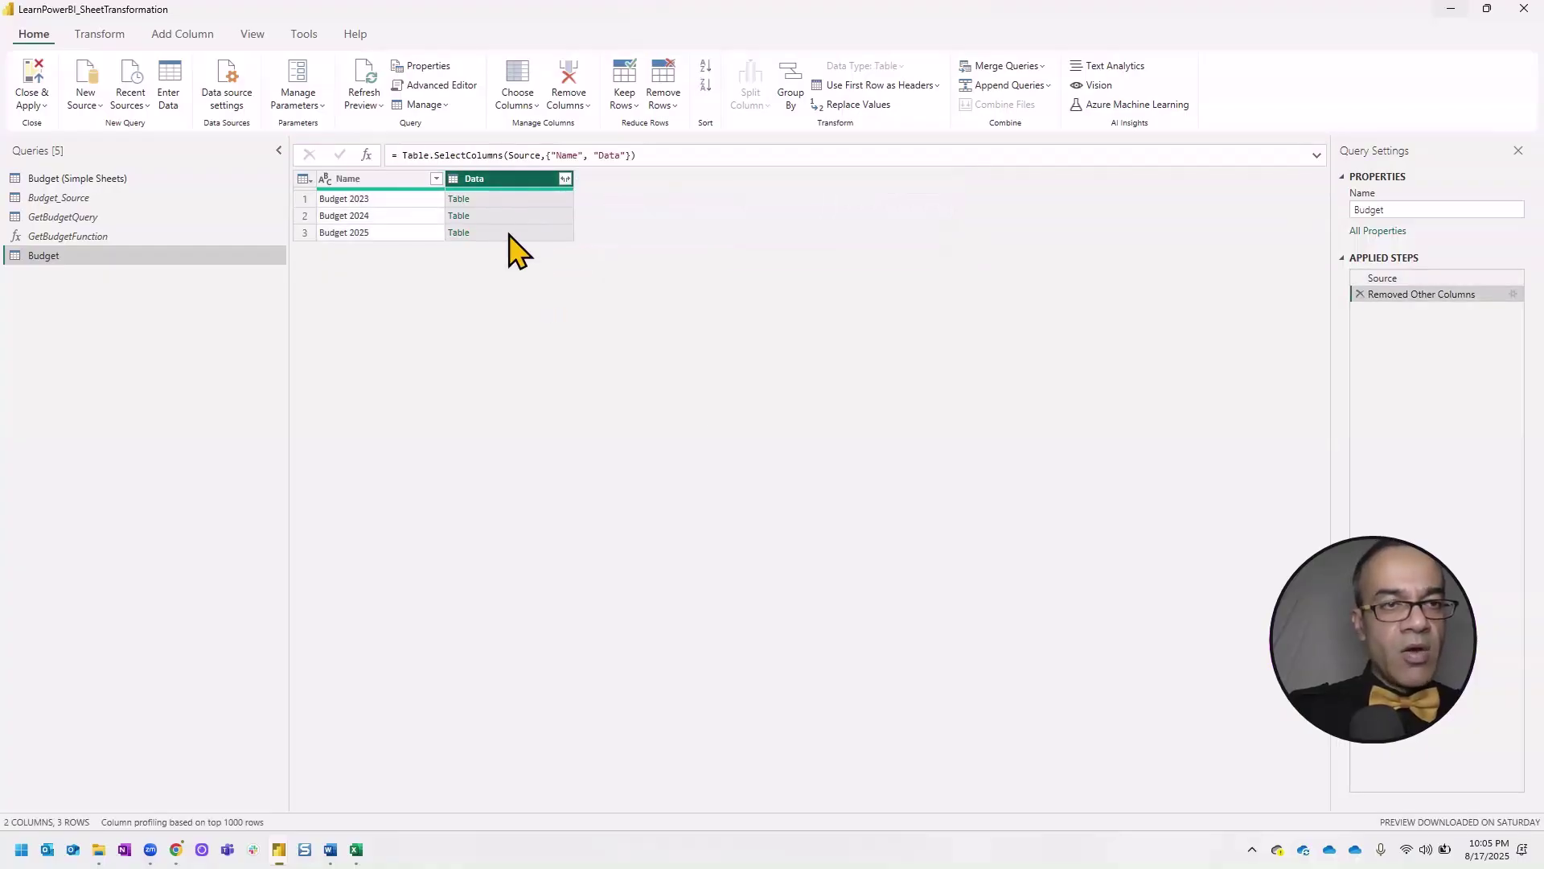
# - Invoke GetBudgetFunction on the Data column as a new GetBudgetFunction column
pyautogui.click(175, 35)
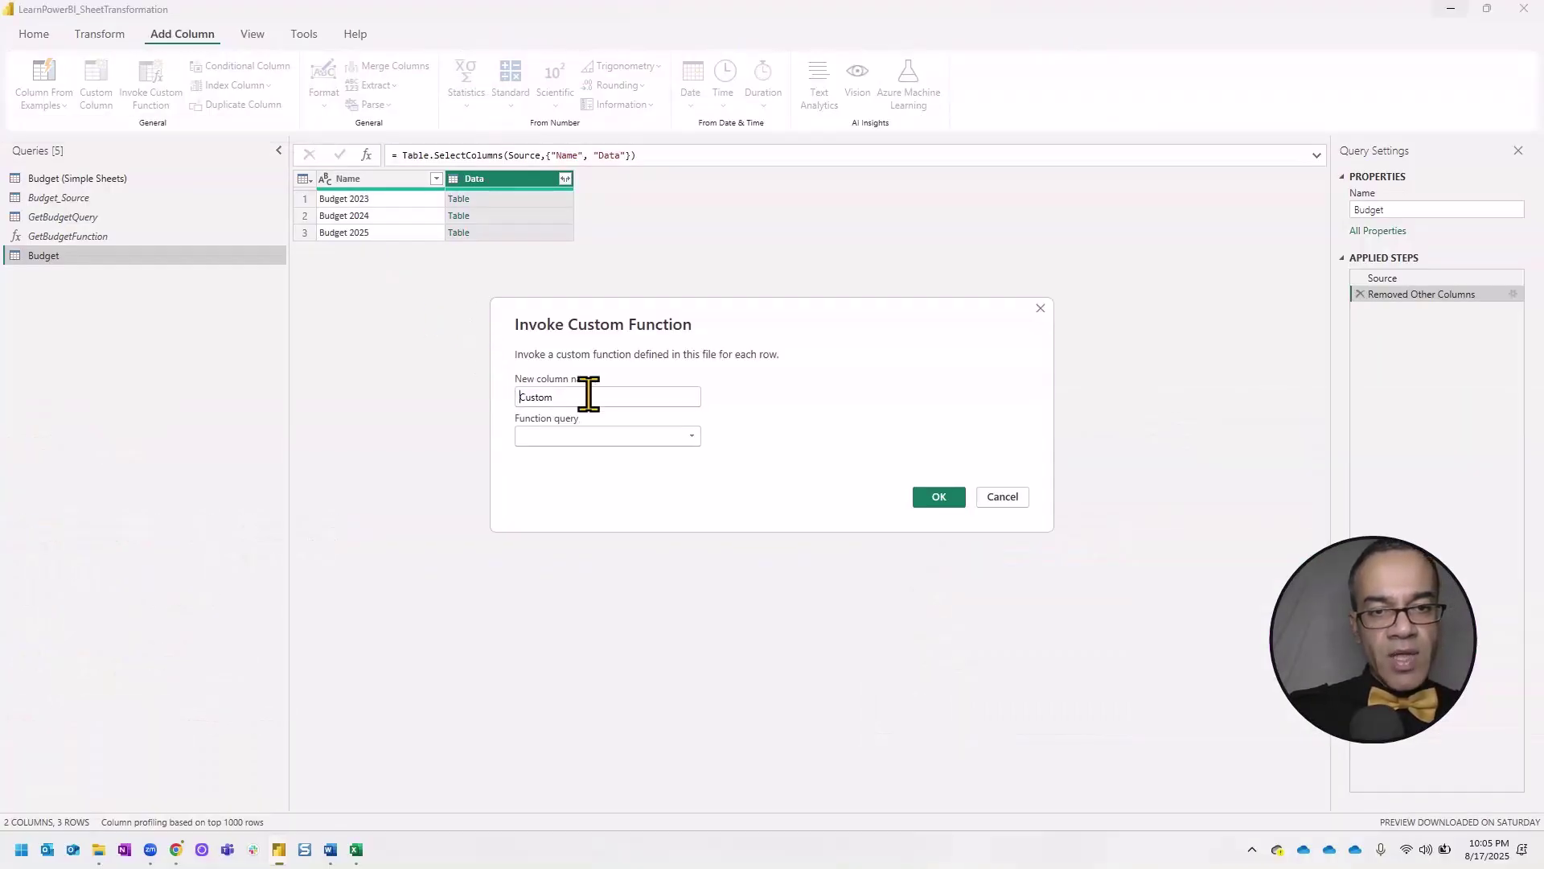
pyautogui.click(603, 436)
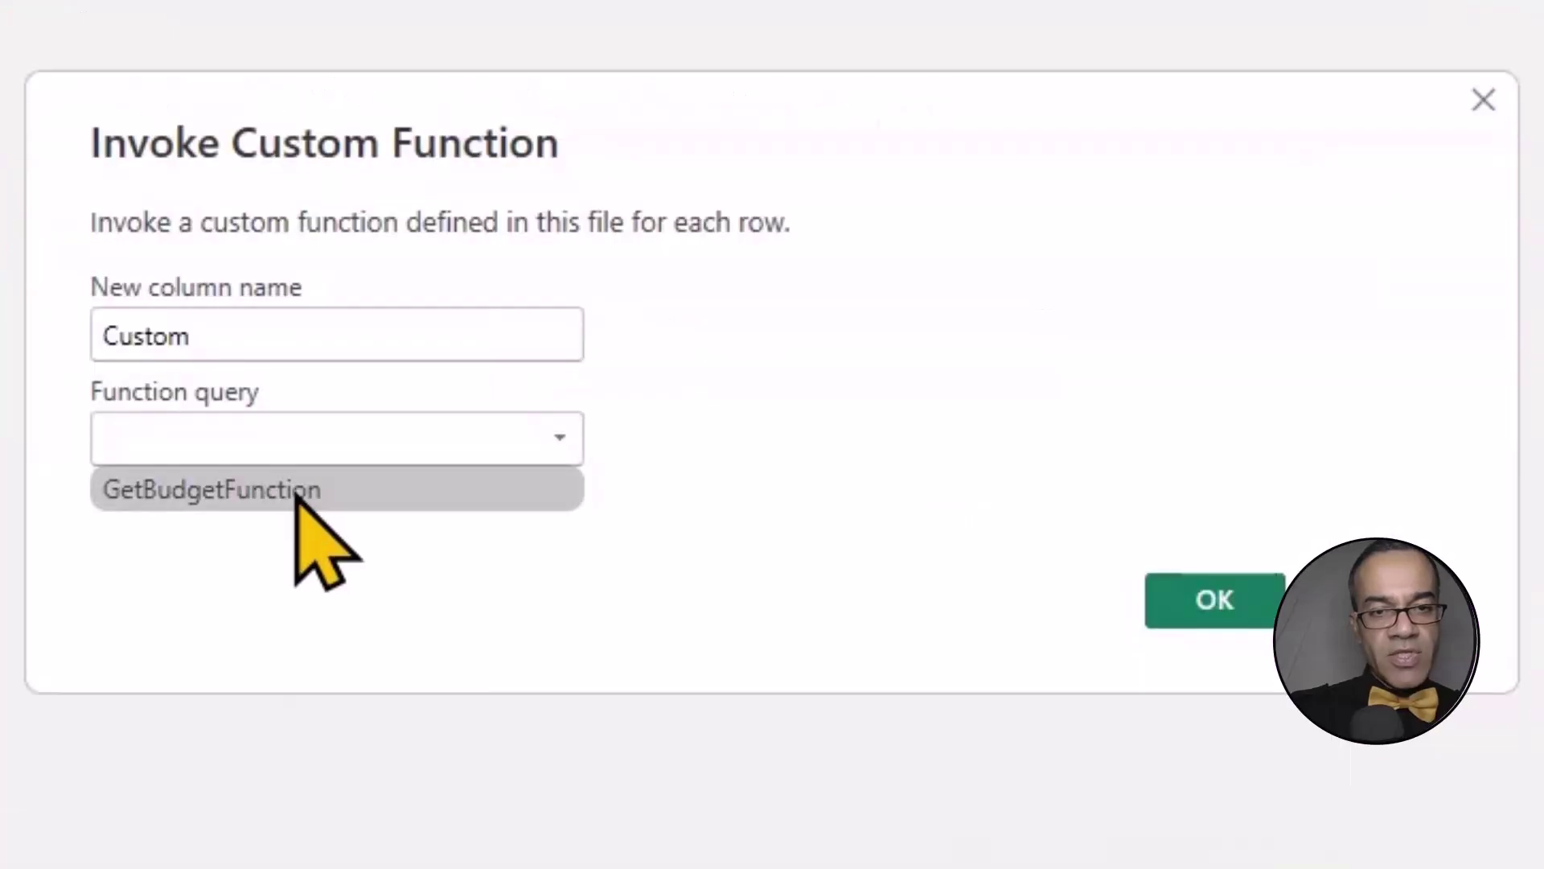
pyautogui.click(297, 492)
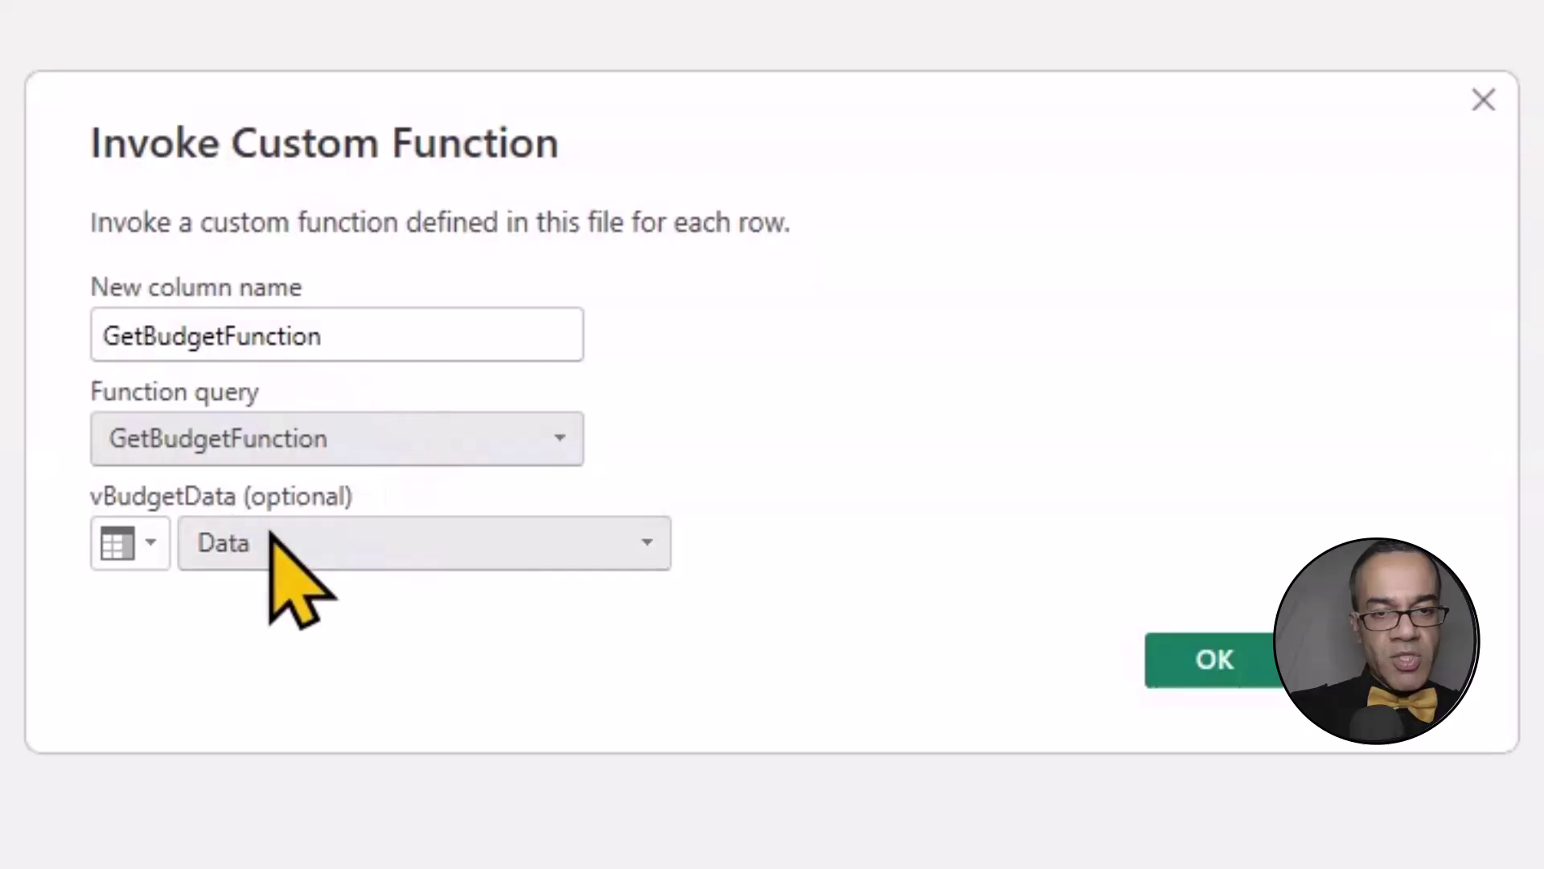
pyautogui.click(317, 543)
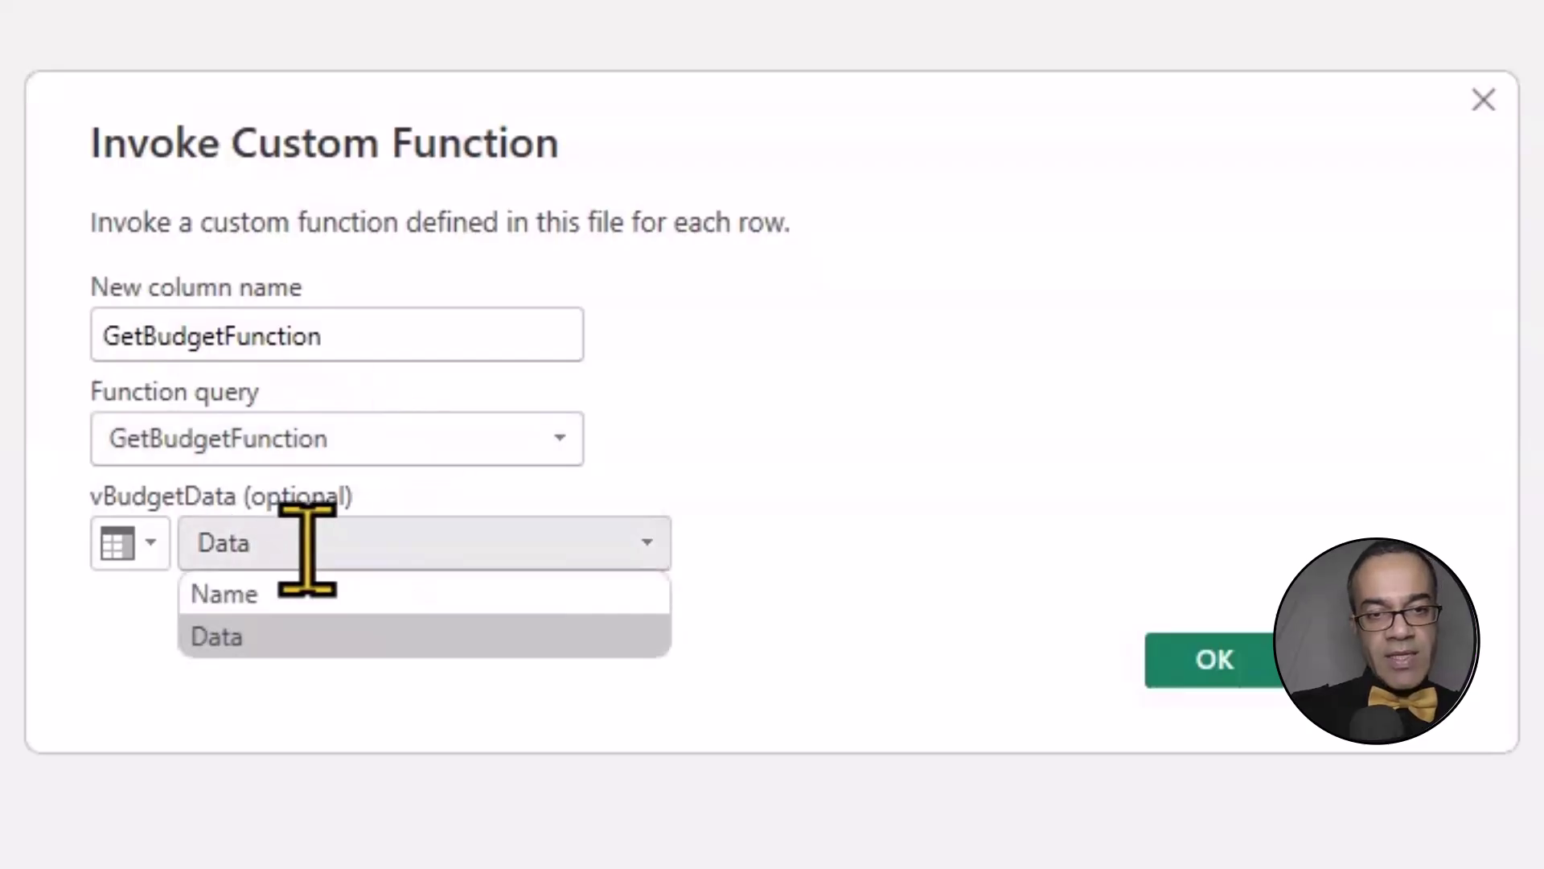
pyautogui.click(320, 637)
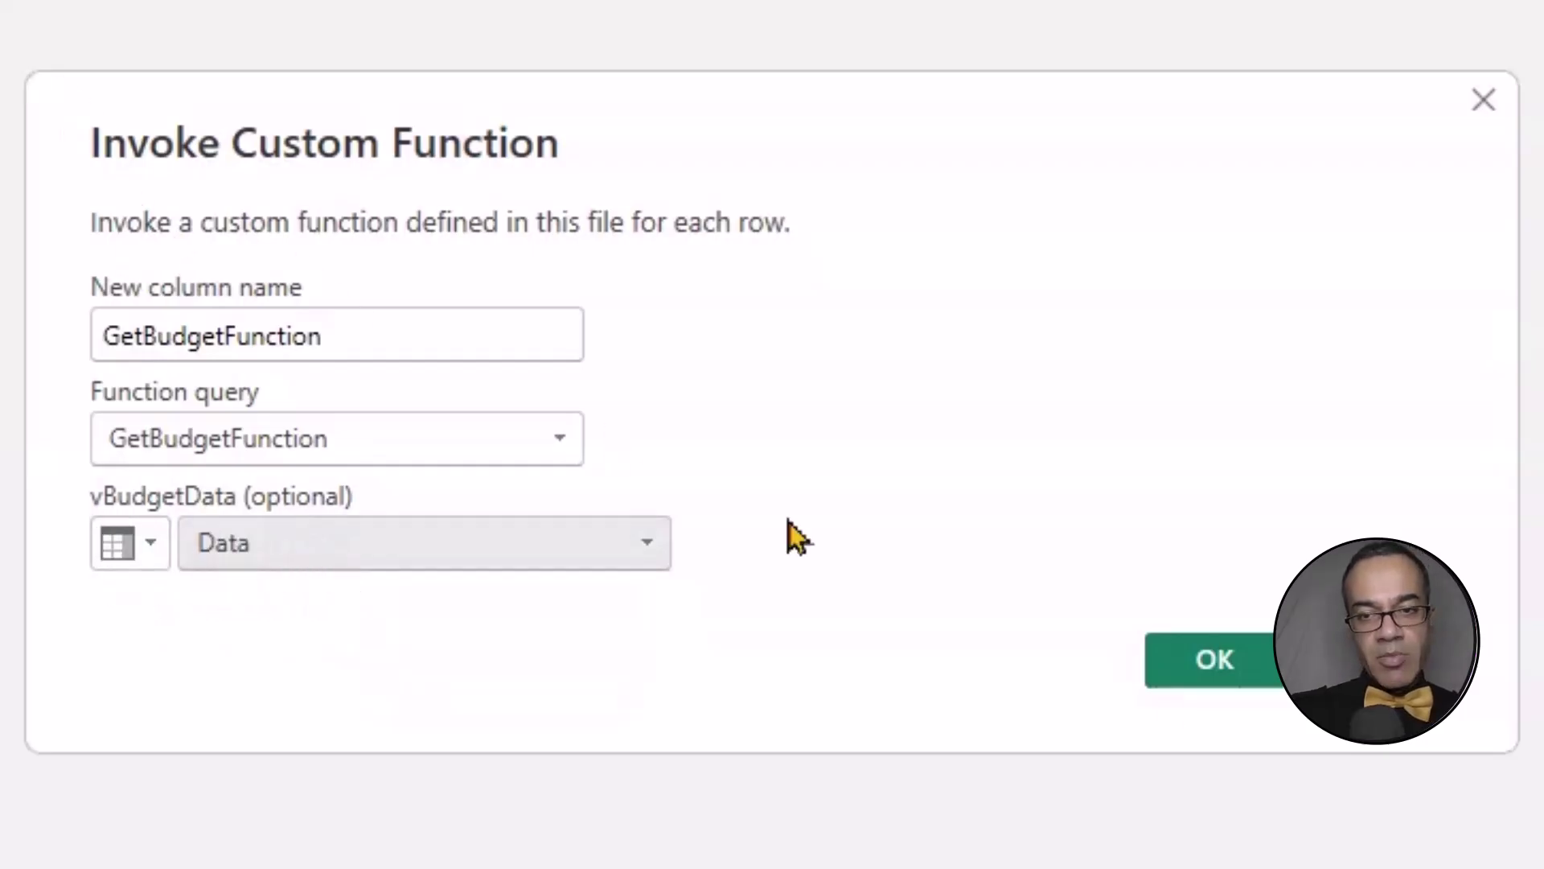
pyautogui.click(1215, 659)
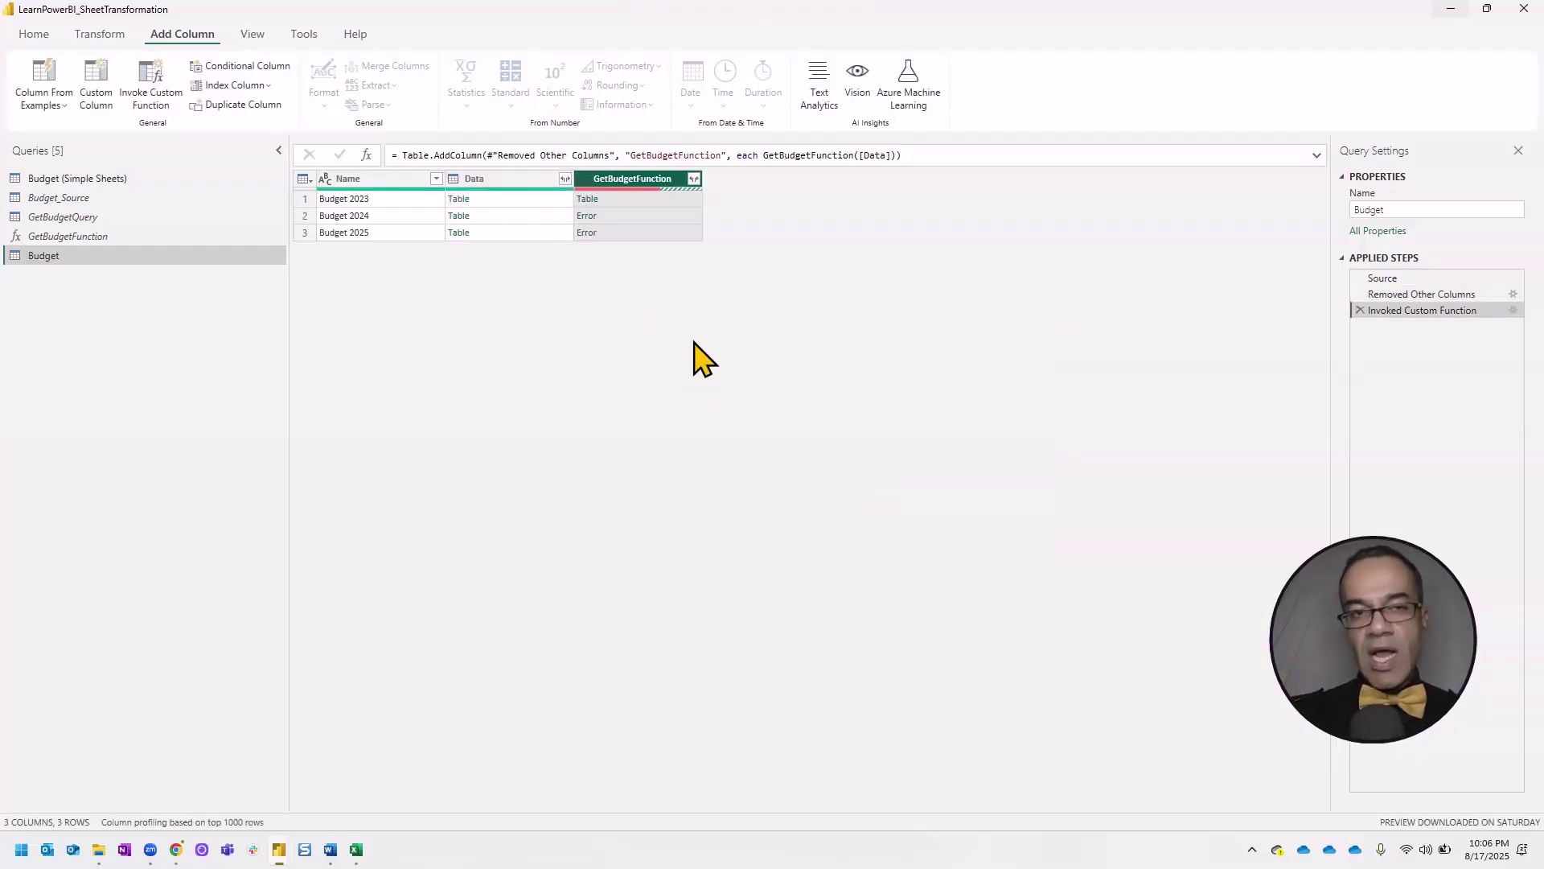
# - Preview the table returned for Budget 2023 in an enlarged preview pane
pyautogui.click(628, 200)
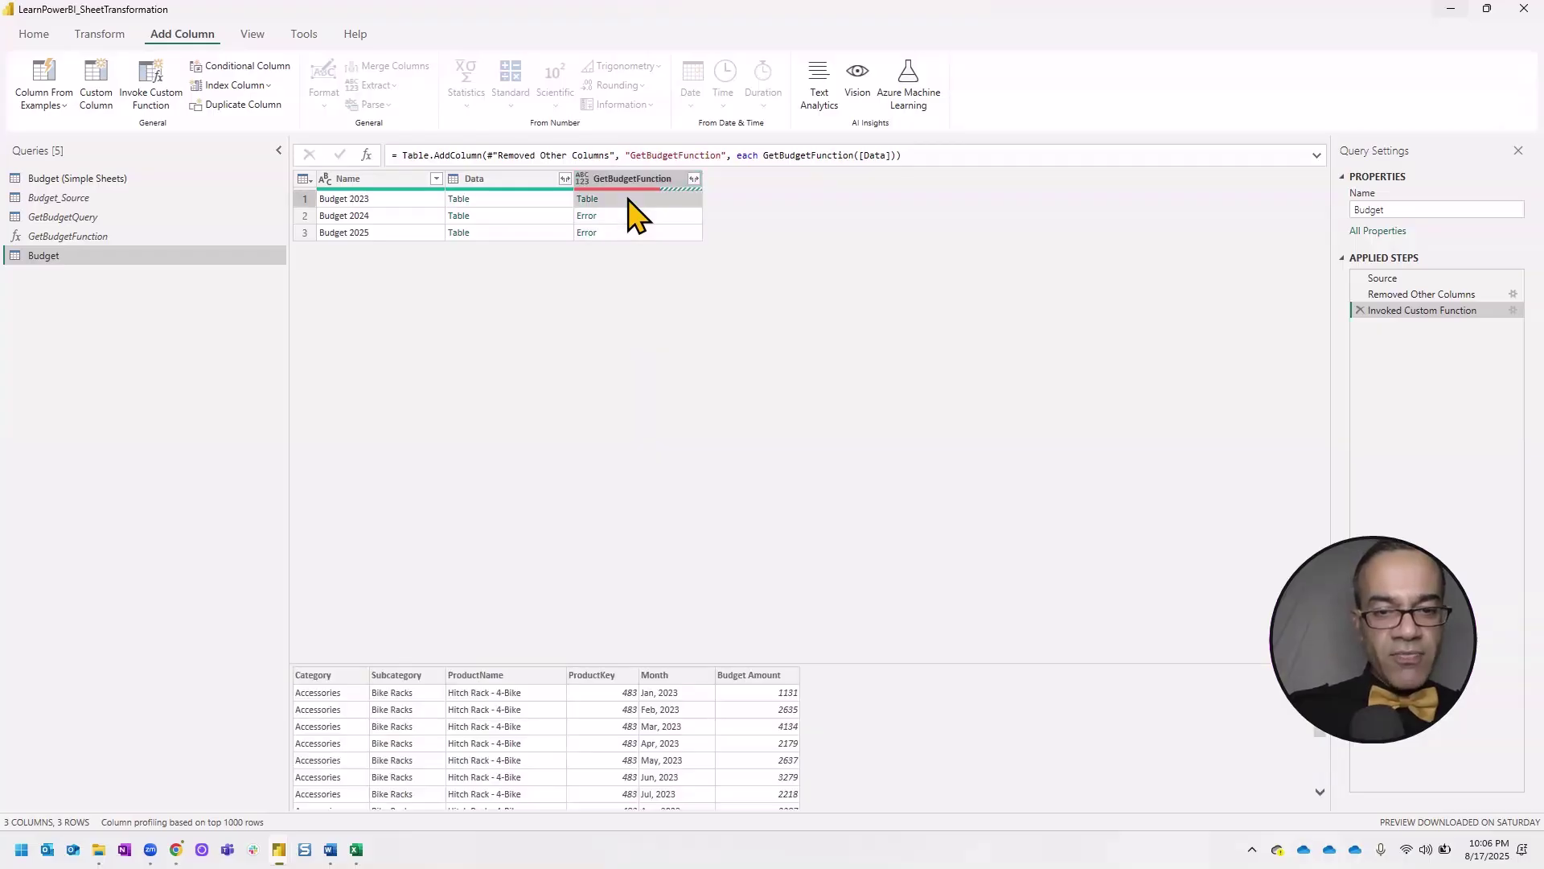
pyautogui.moveTo(656, 661); pyautogui.dragTo(652, 398)
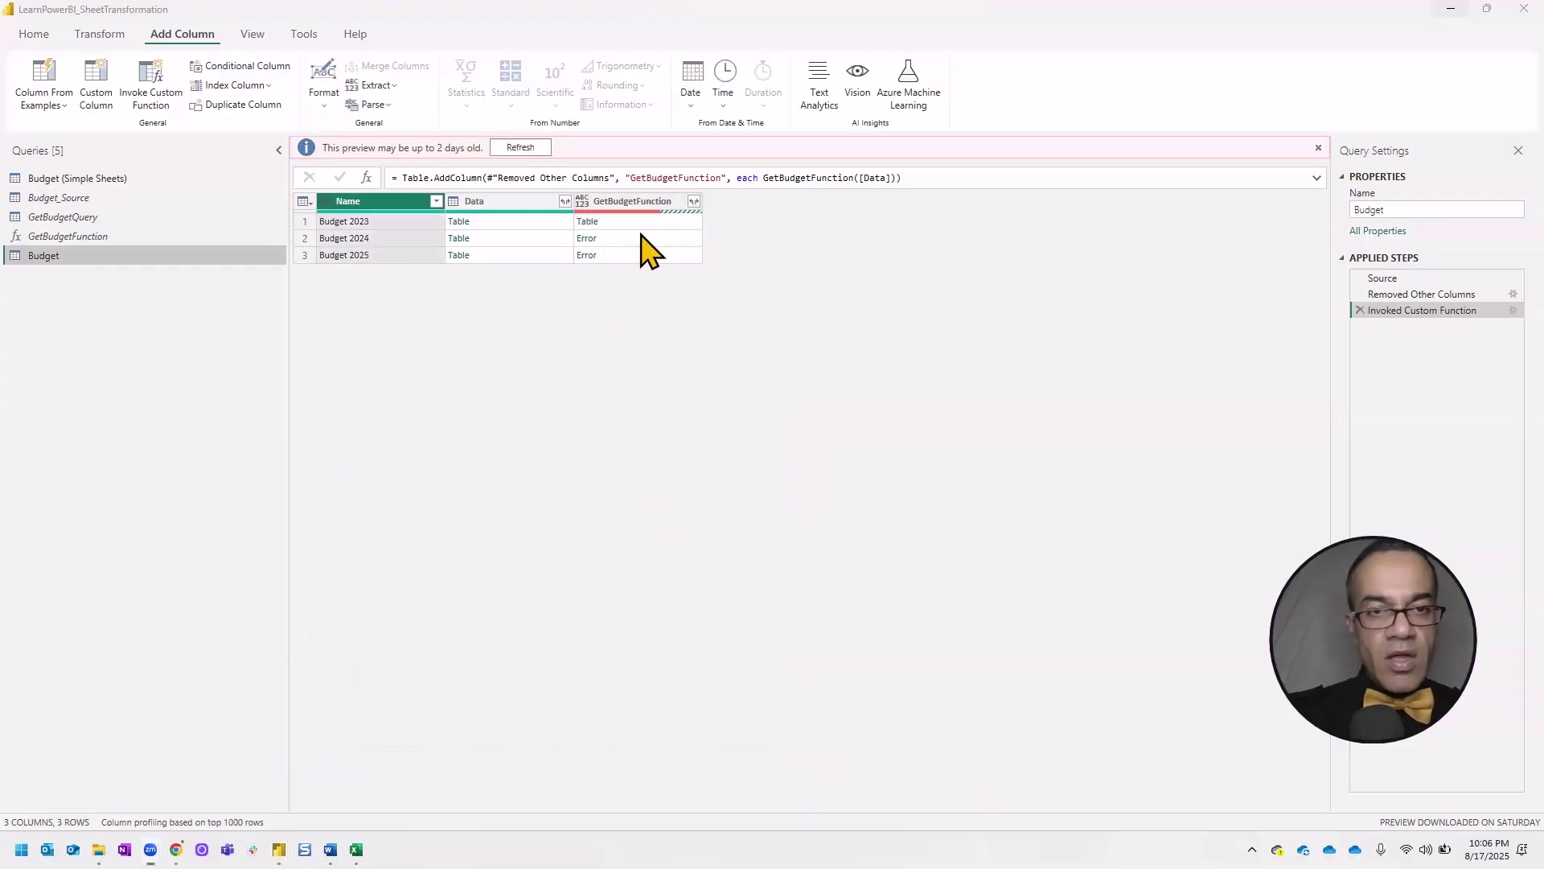
pyautogui.click(650, 223)
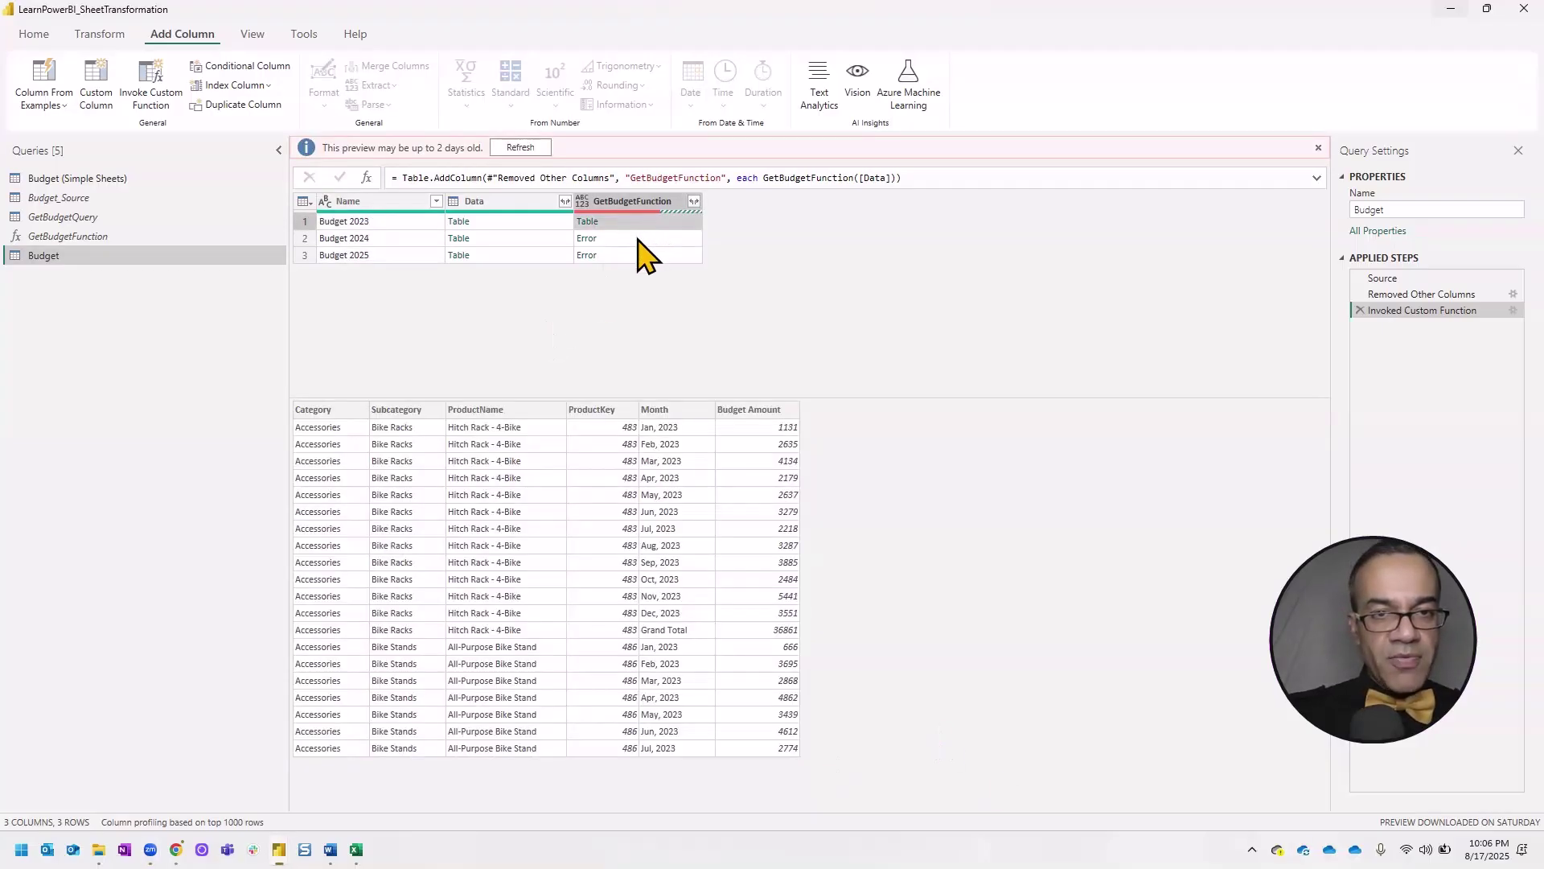
# - Reveal Budget 2024's error: the column 'Jan, 2023' wasn't found
pyautogui.click(637, 239)
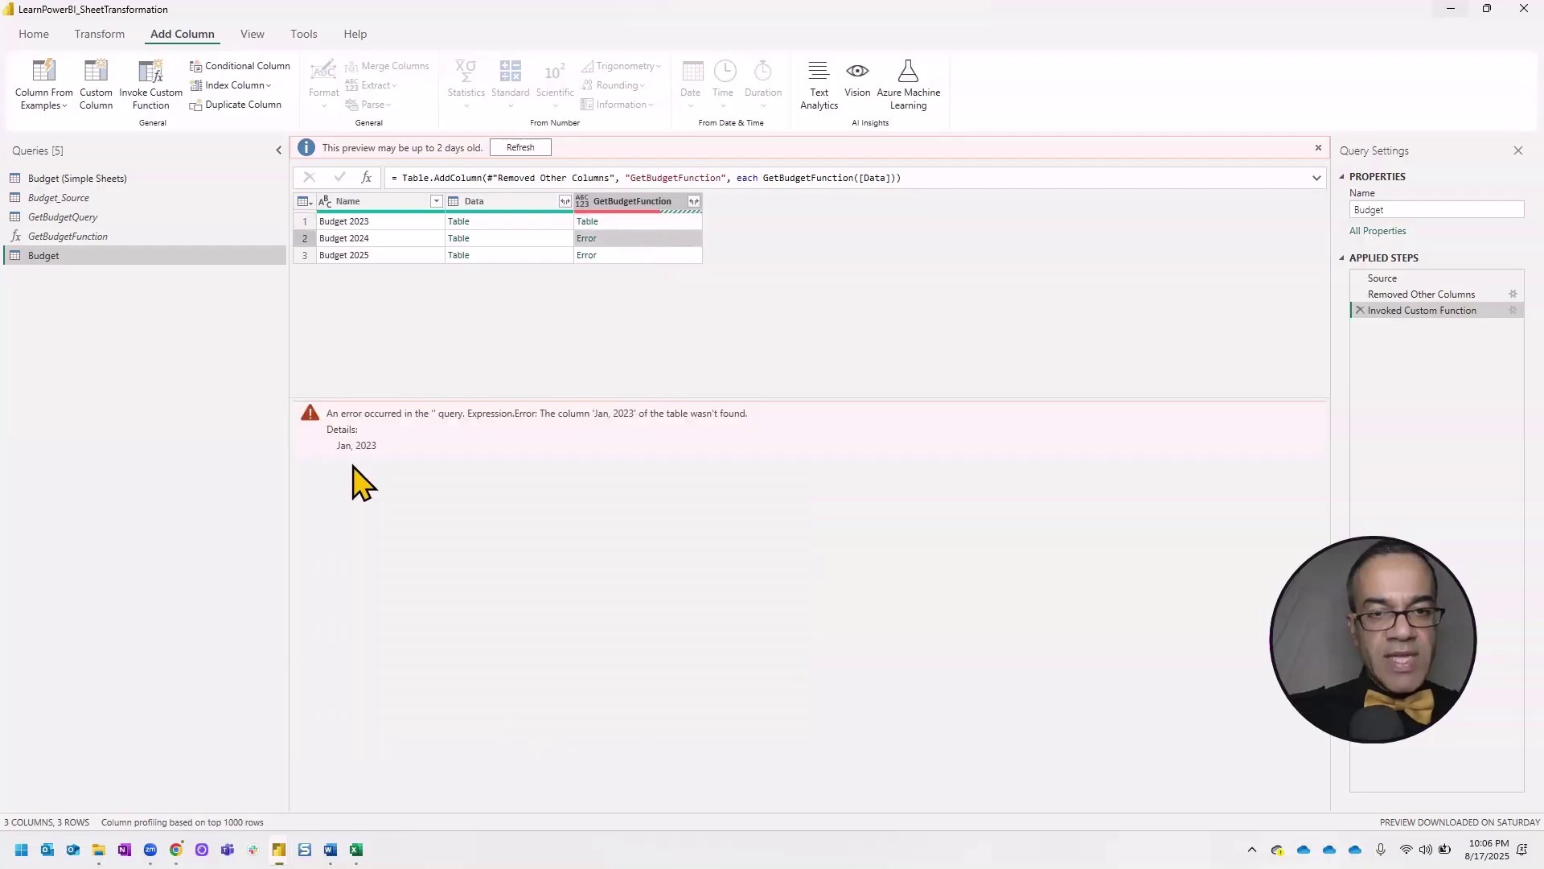
pyautogui.moveTo(339, 453); pyautogui.dragTo(376, 454)
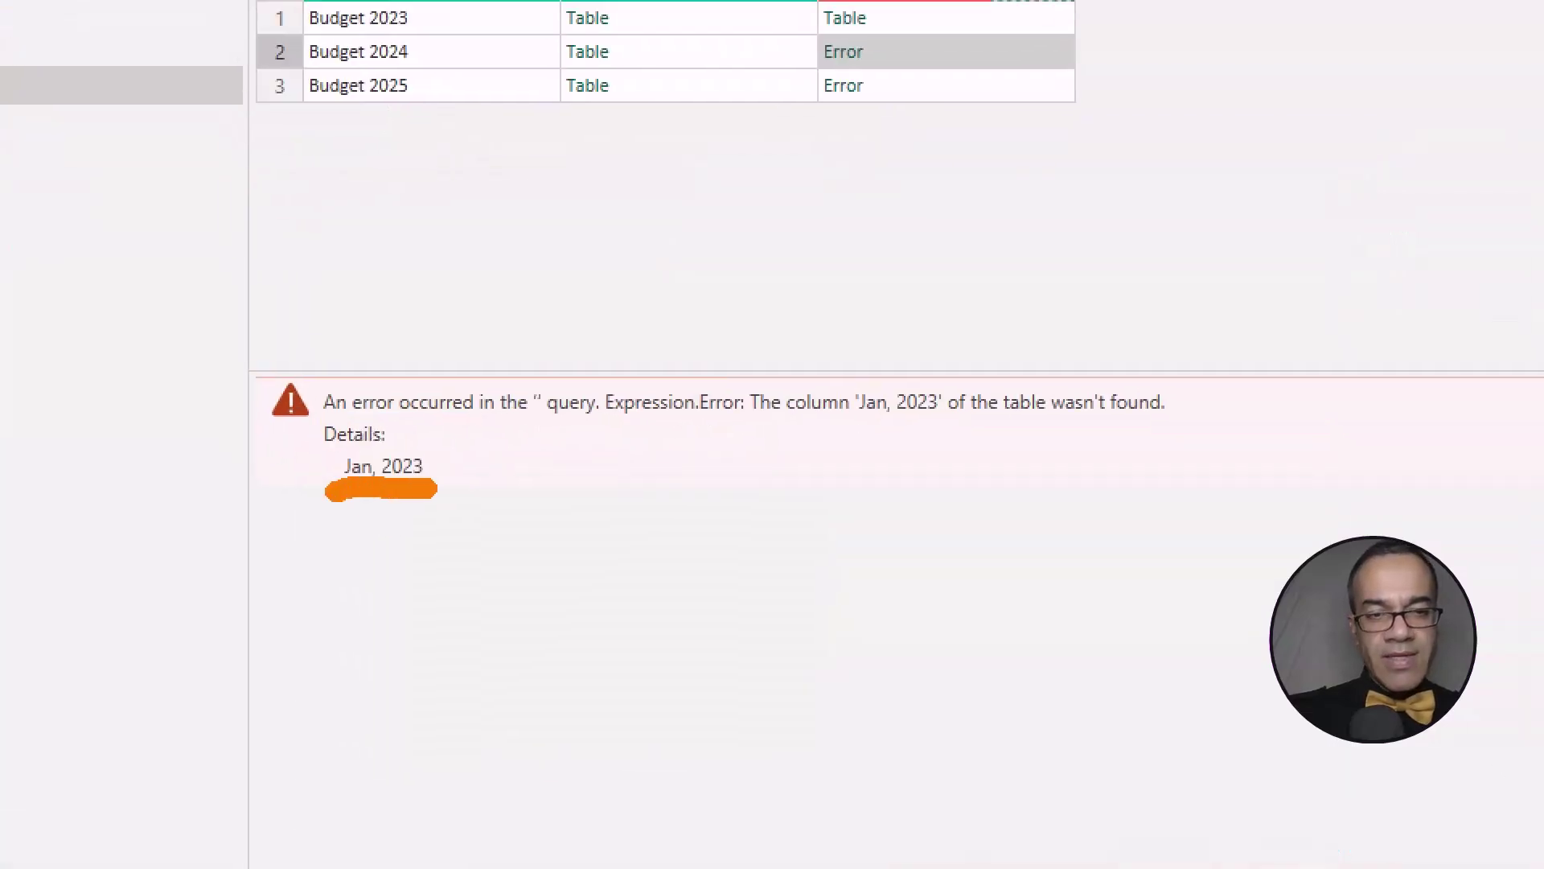
pyautogui.moveTo(456, 488); pyautogui.dragTo(363, 503)
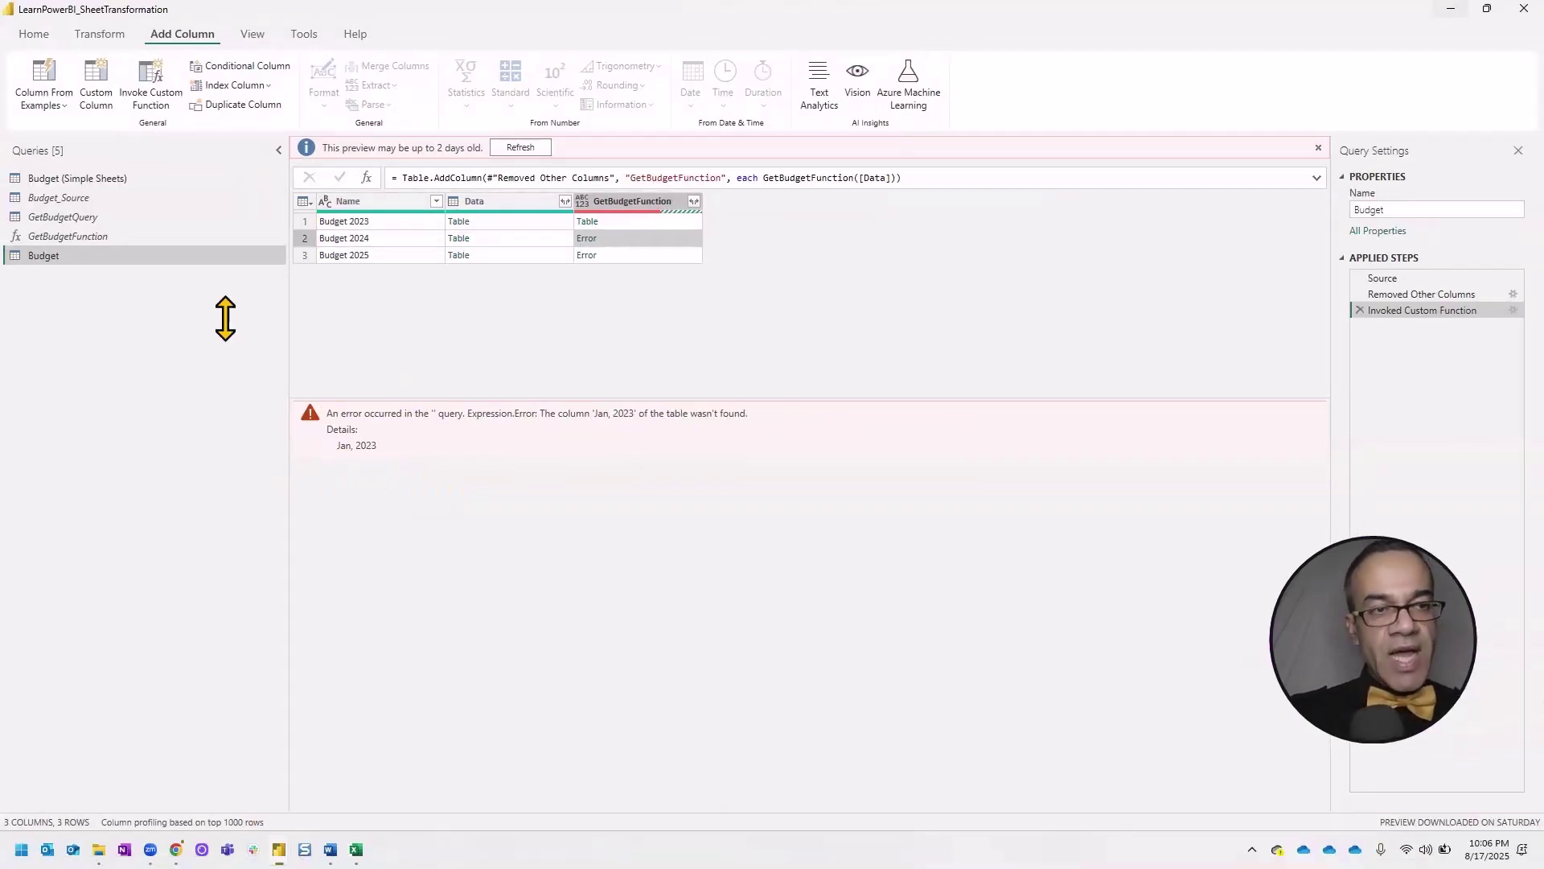
# - Review GetBudgetQuery's Source, Promoted Headers and Changed Type steps, reading every type change
pyautogui.click(63, 218)
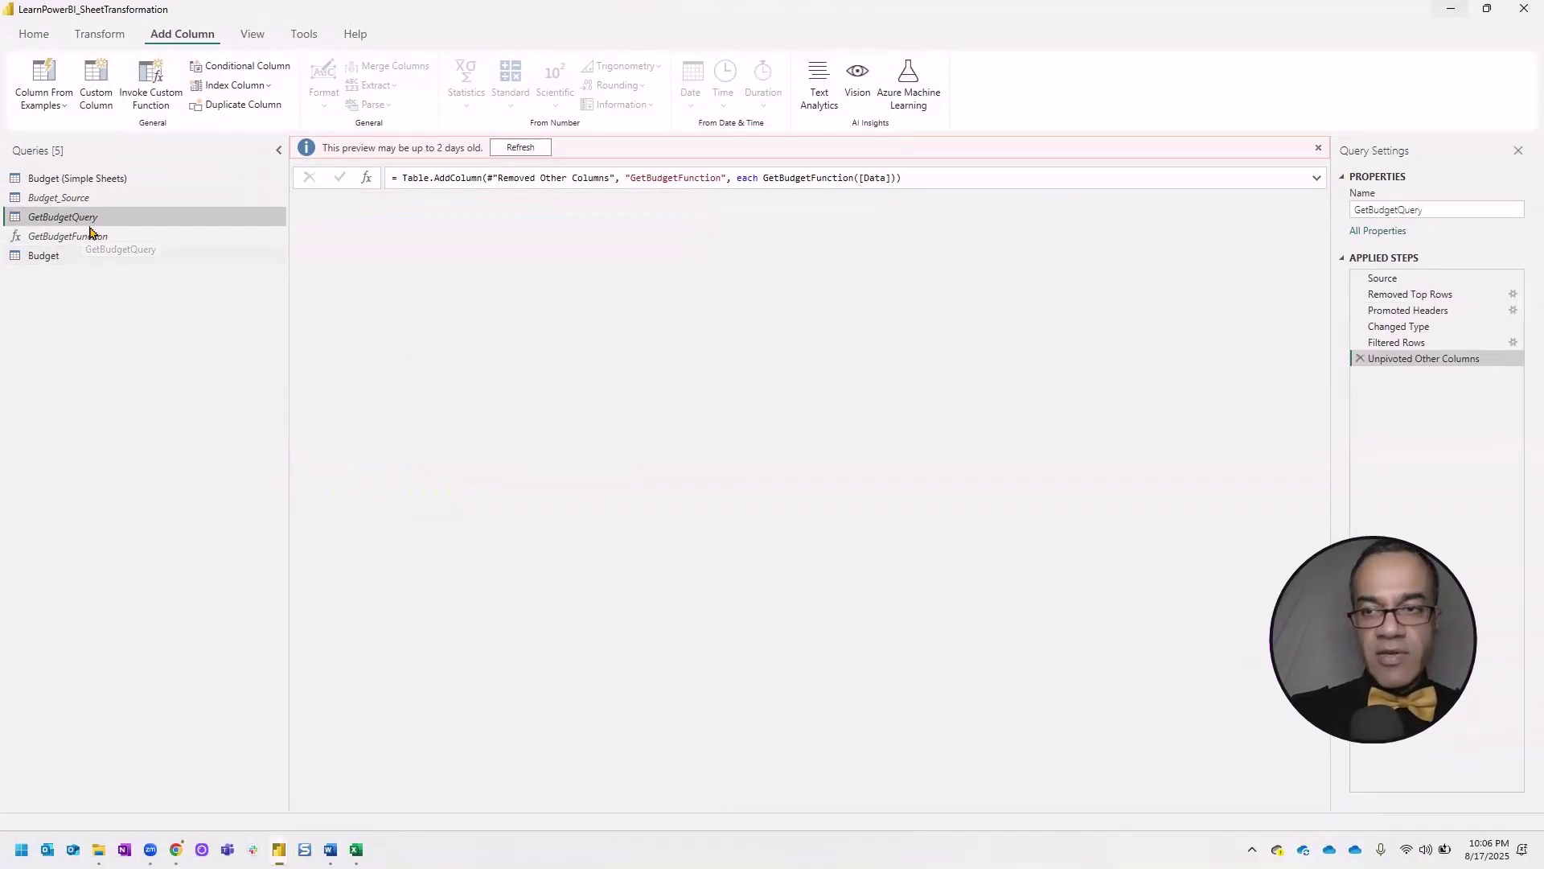
pyautogui.click(1382, 278)
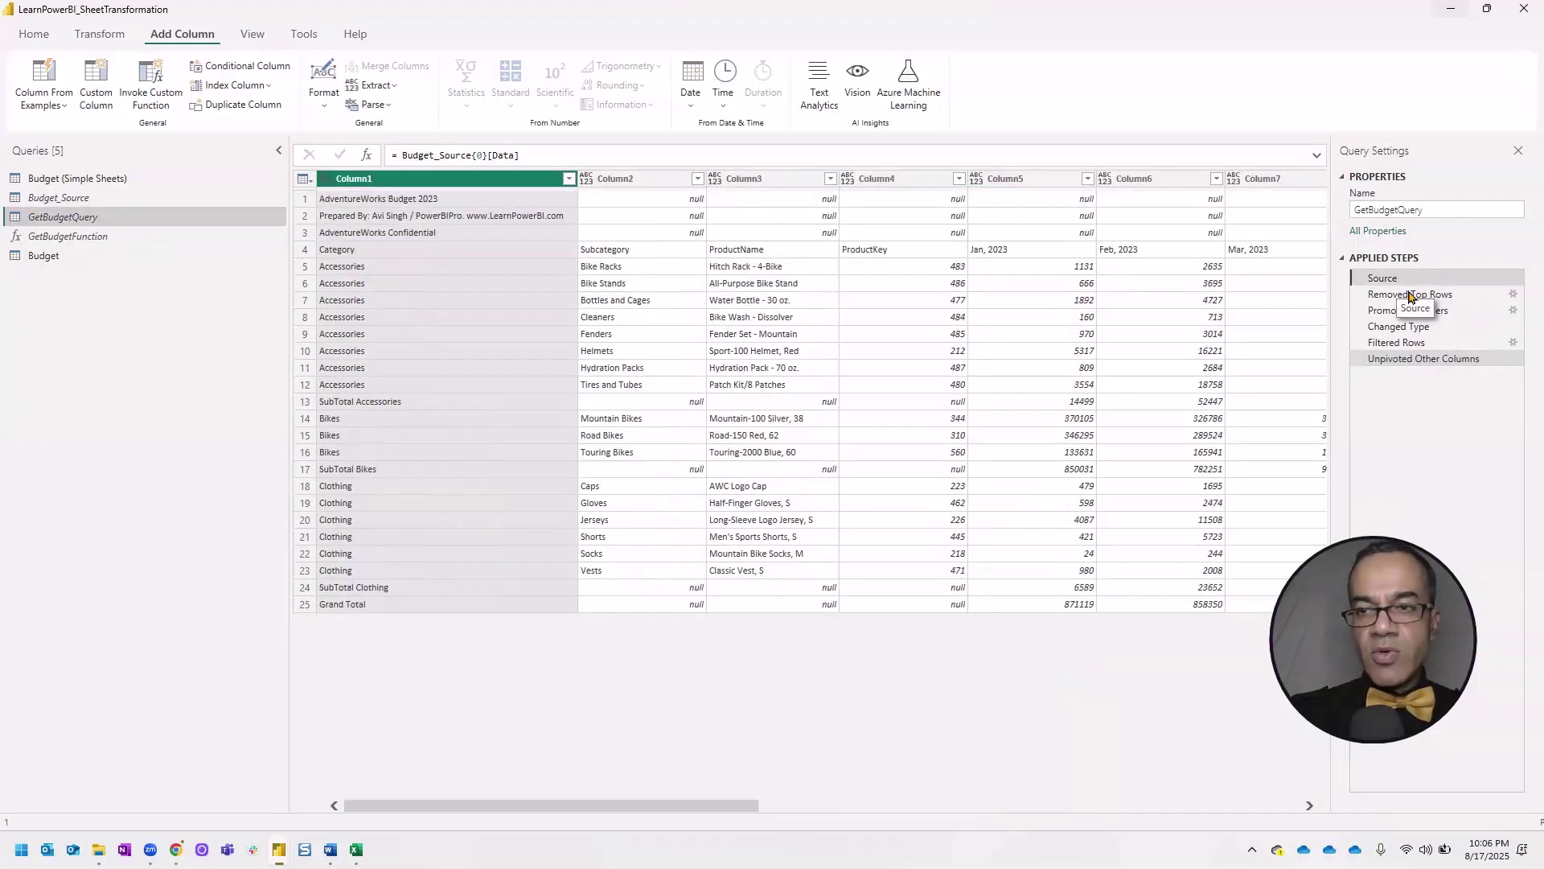
pyautogui.click(1408, 309)
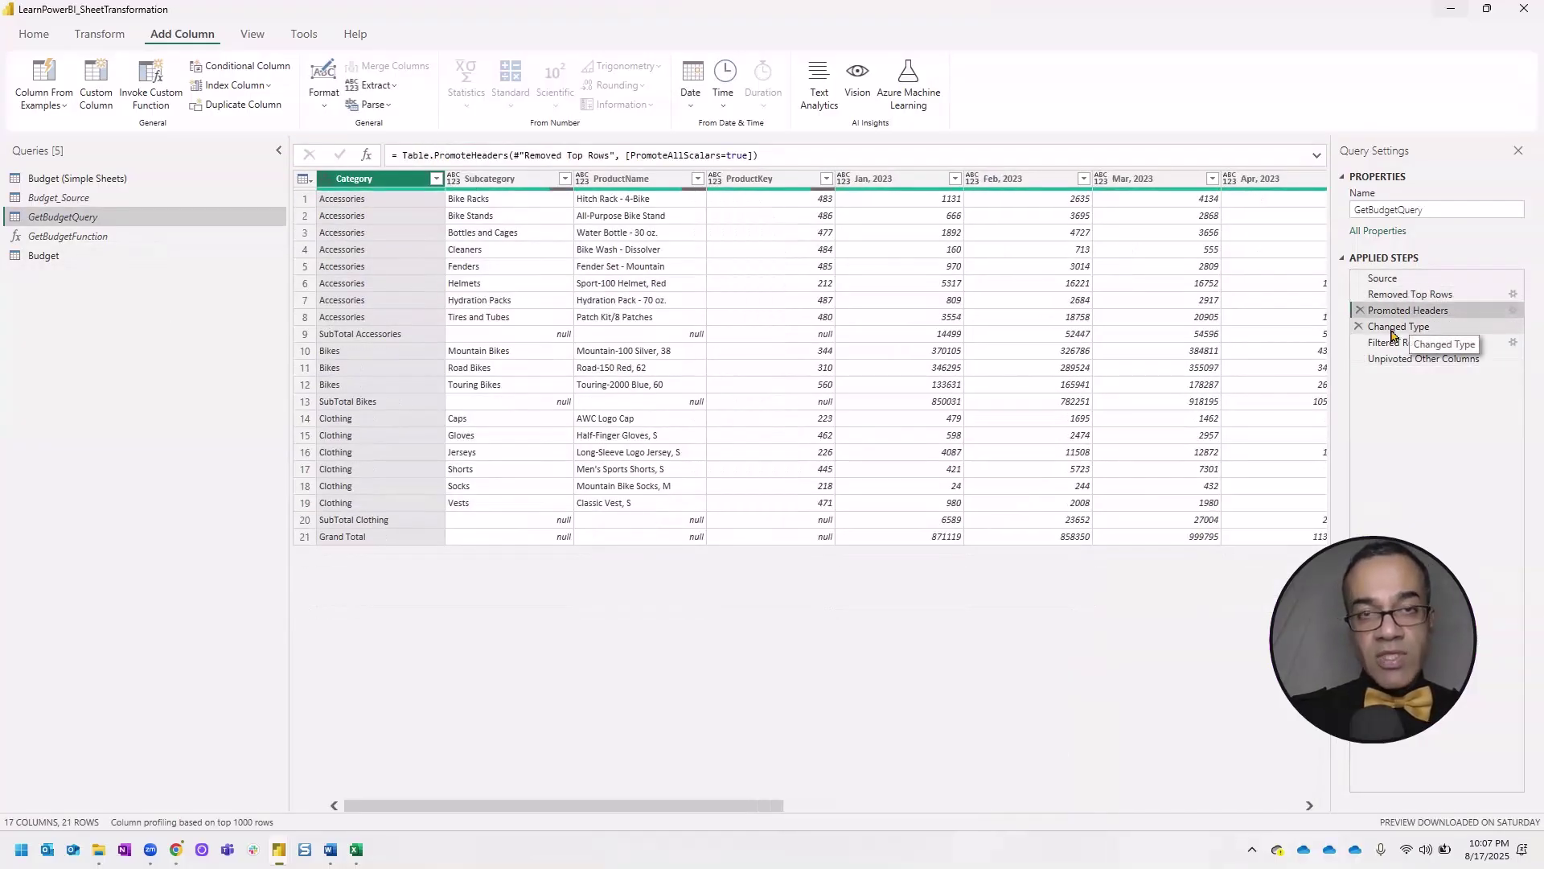
pyautogui.click(1398, 326)
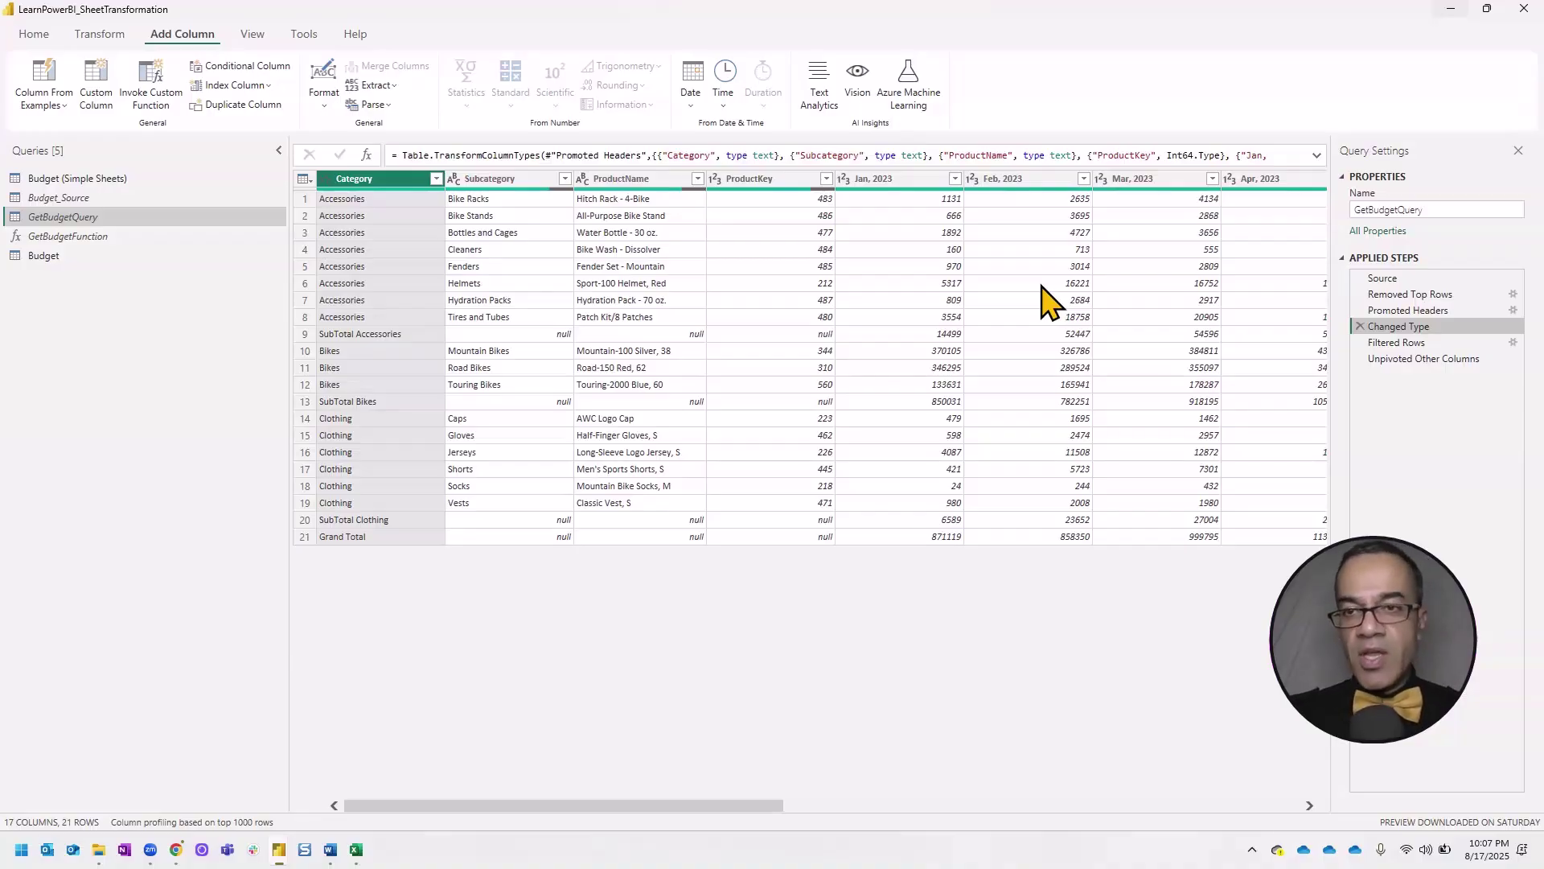
pyautogui.click(1315, 156)
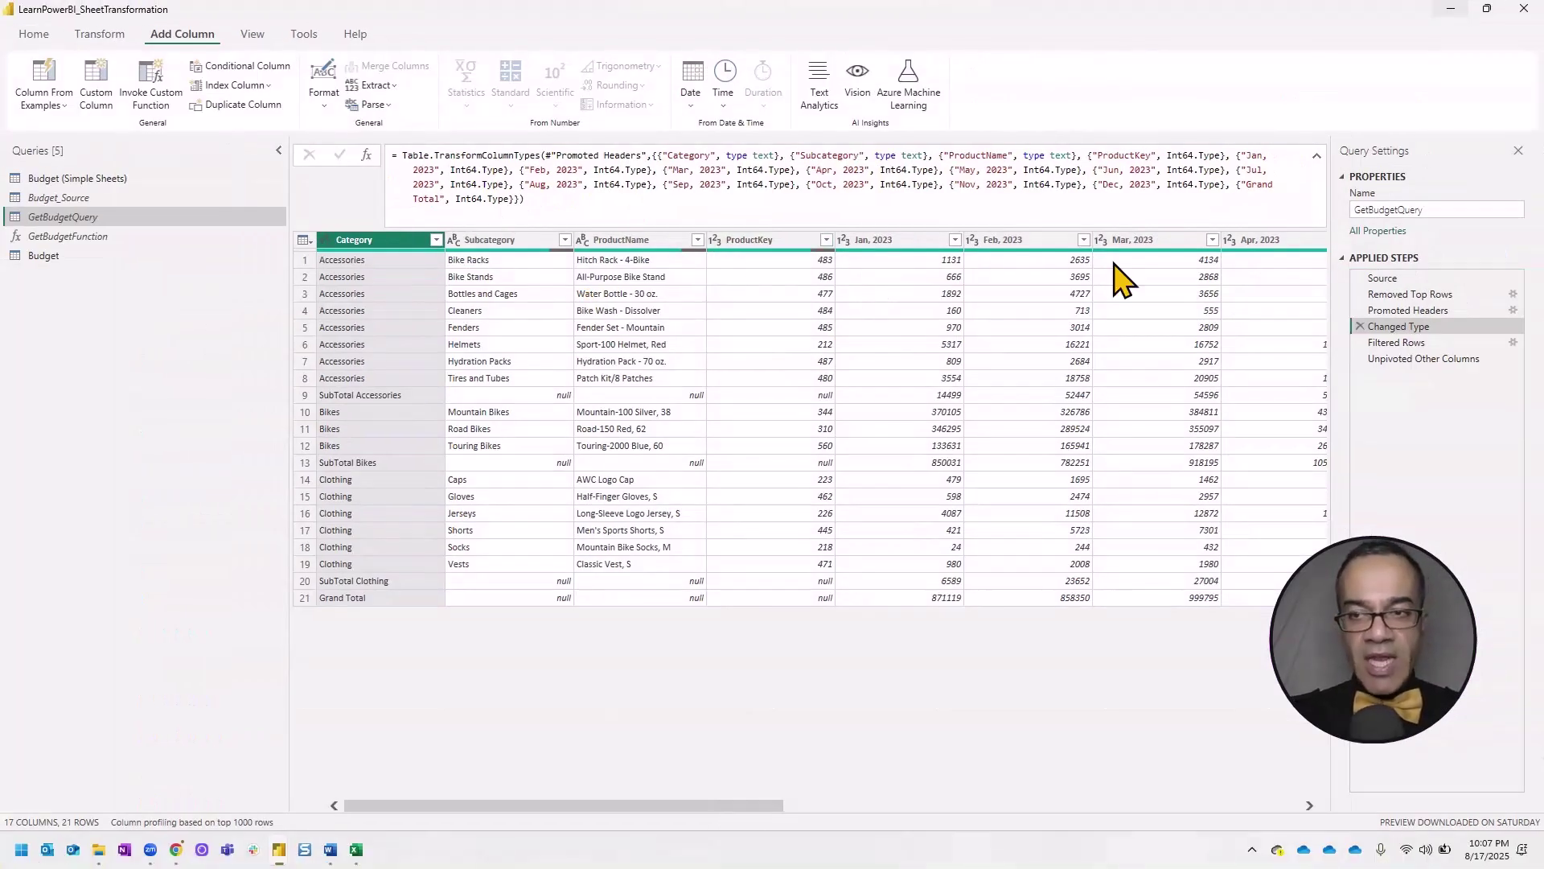
# - Delete the Changed Type step from GetBudgetQuery
pyautogui.click(1360, 326)
pyautogui.click(975, 452)
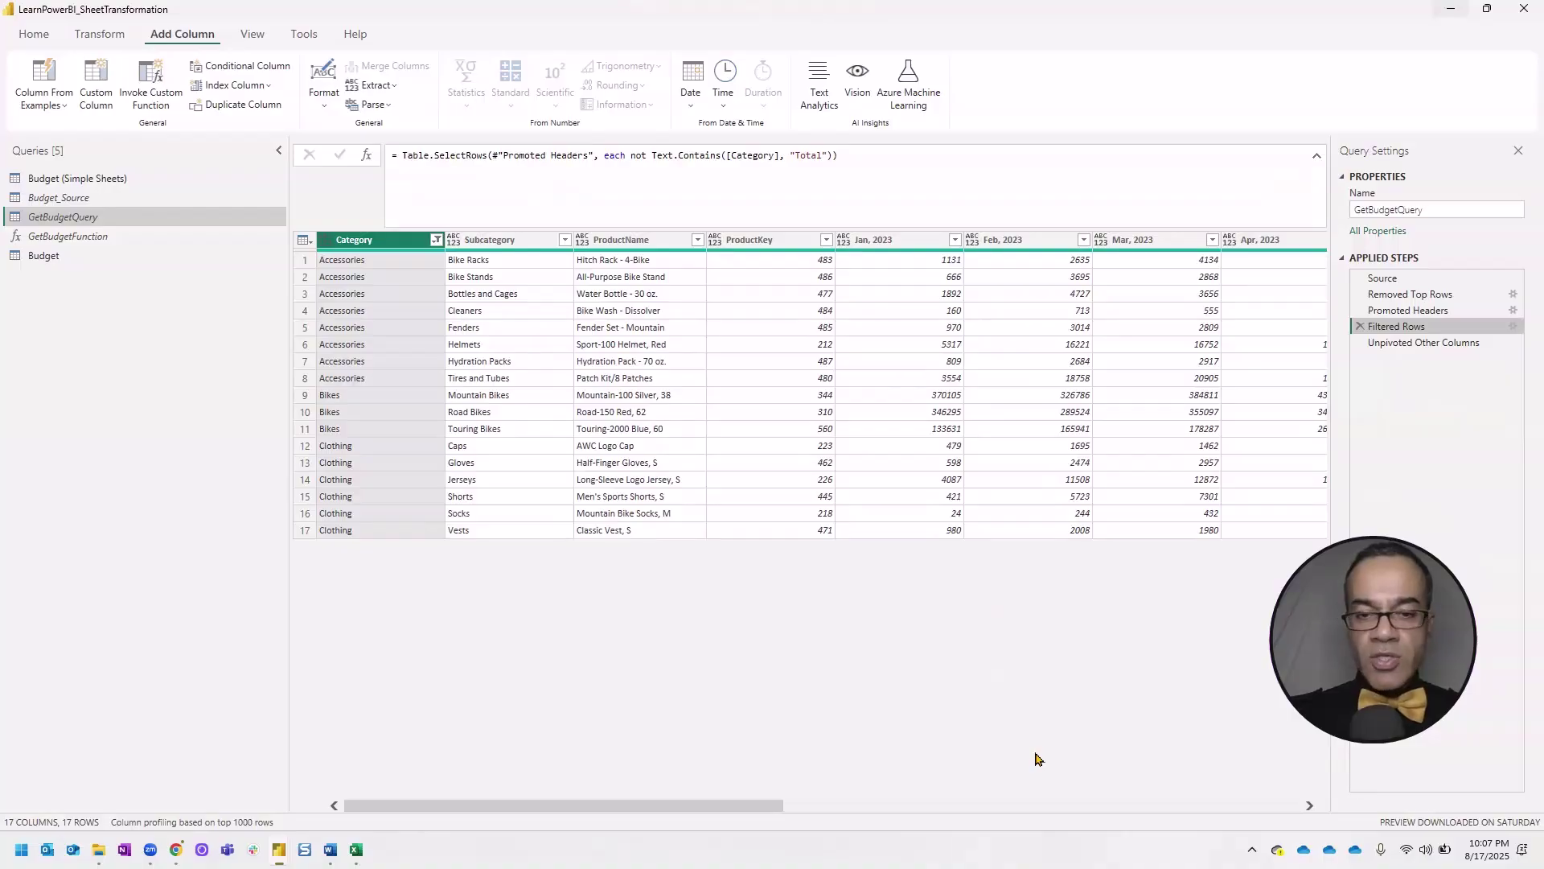
pyautogui.moveTo(685, 806)
pyautogui.mouseDown()
pyautogui.moveTo(1067, 832)
pyautogui.moveTo(1257, 800)
pyautogui.mouseUp()
# - Remove the Grand Total column as an inserted step, leaving 16 columns
pyautogui.click(1254, 240)
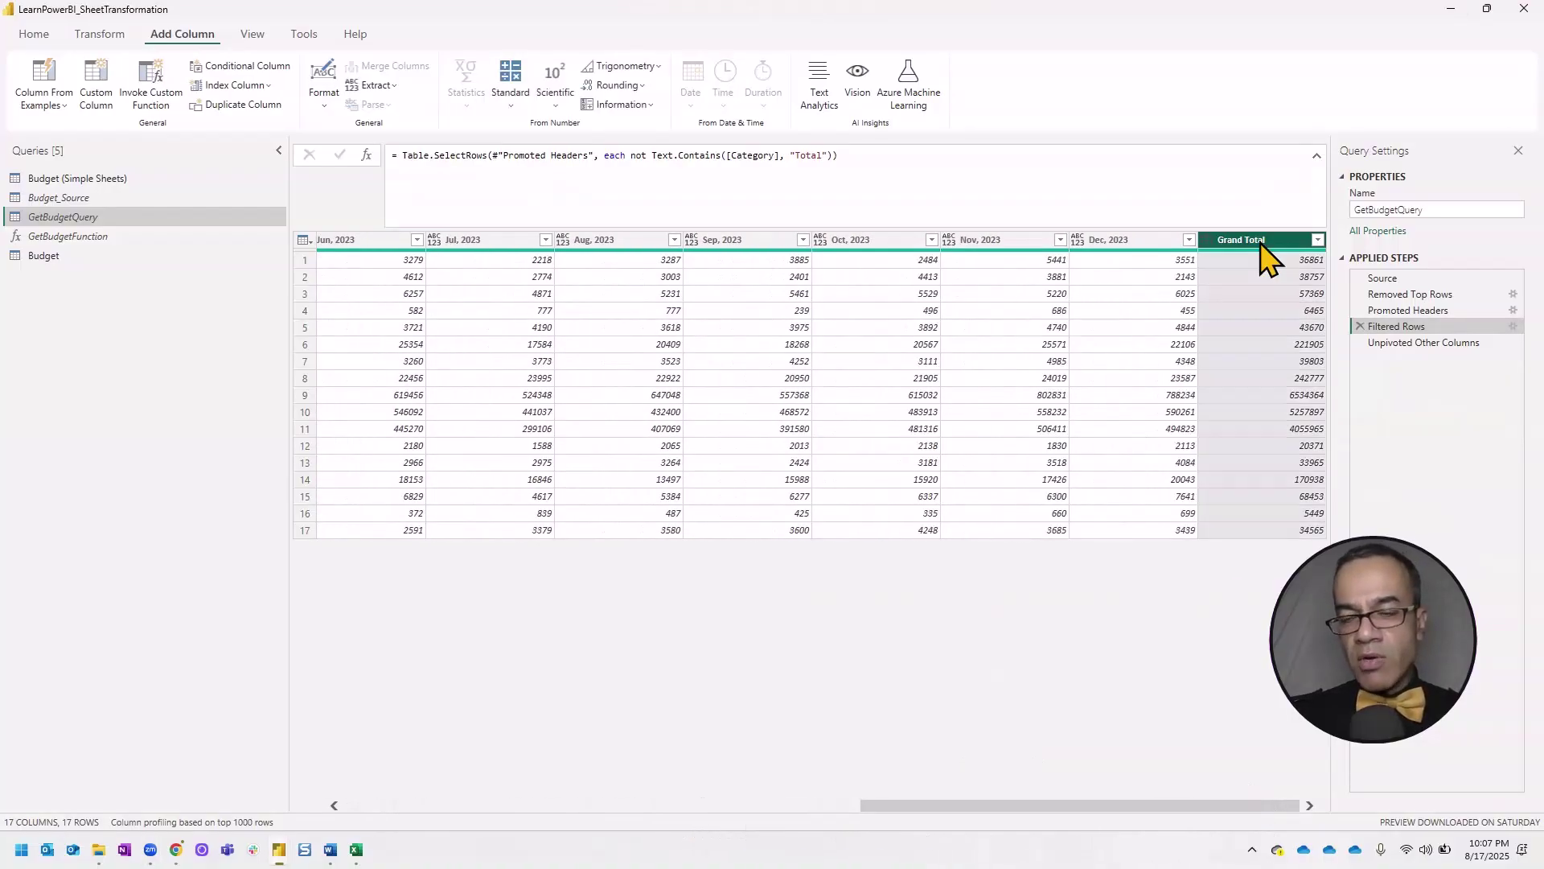
pyautogui.rightClick(1266, 248)
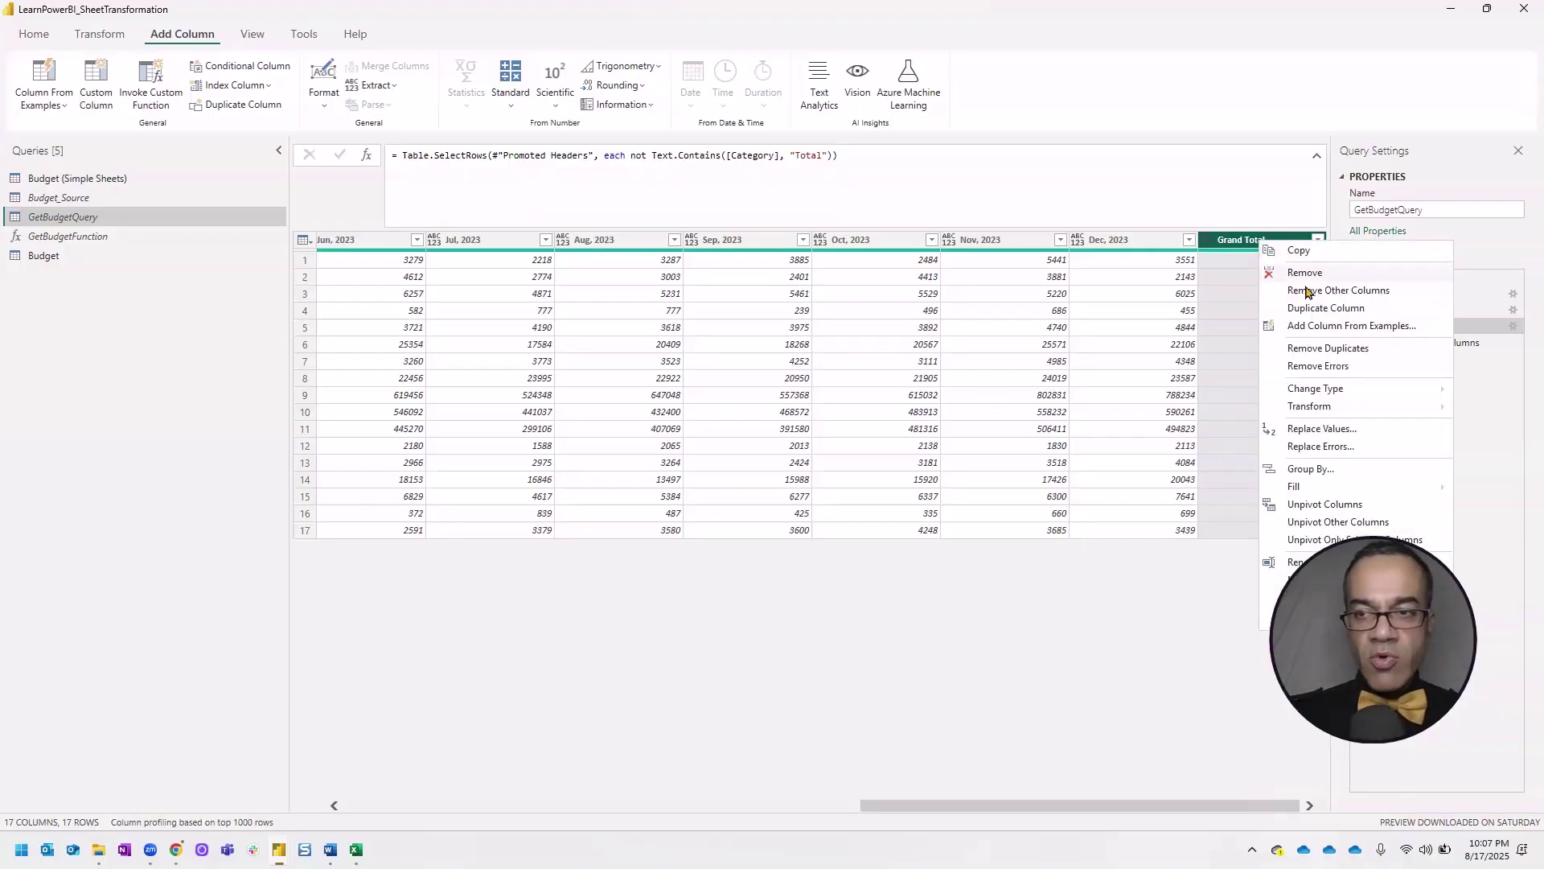
pyautogui.click(1305, 272)
pyautogui.click(916, 457)
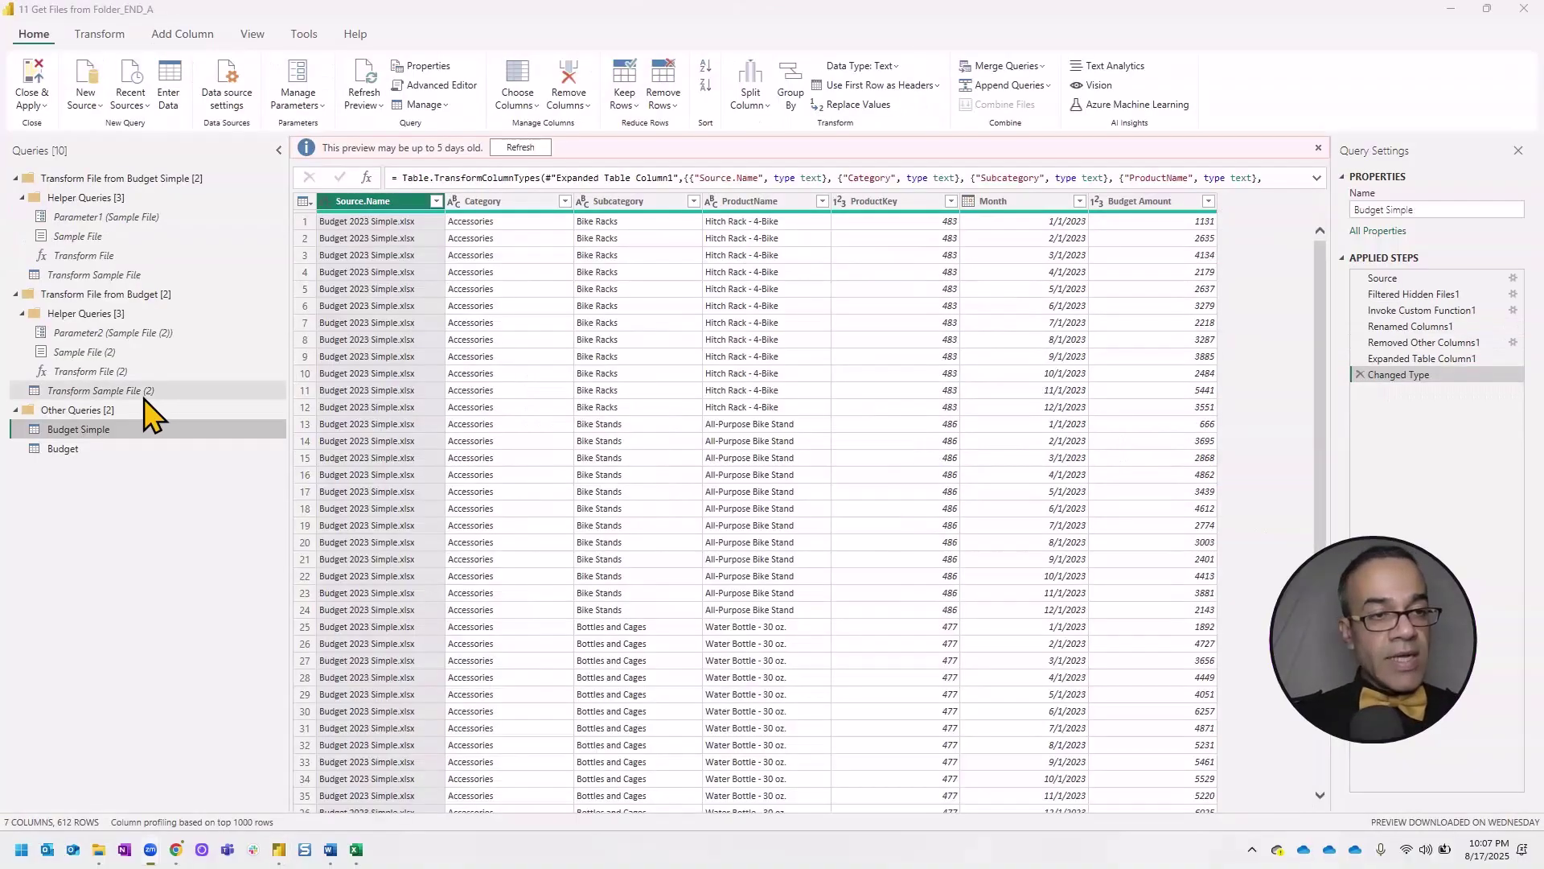
pyautogui.click(84, 352)
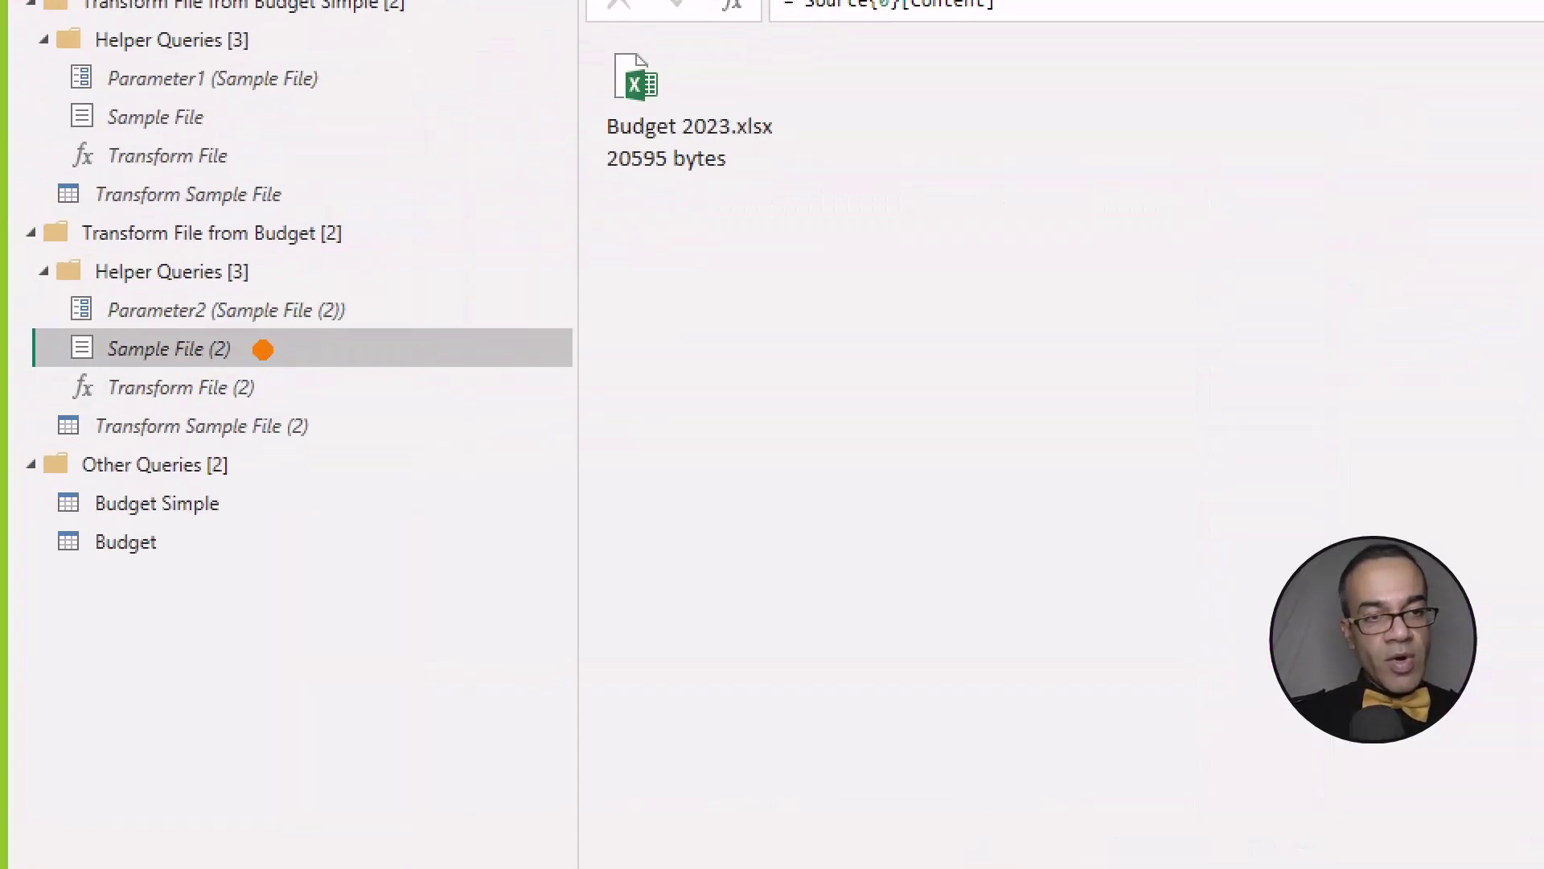
pyautogui.moveTo(336, 427); pyautogui.dragTo(560, 403)
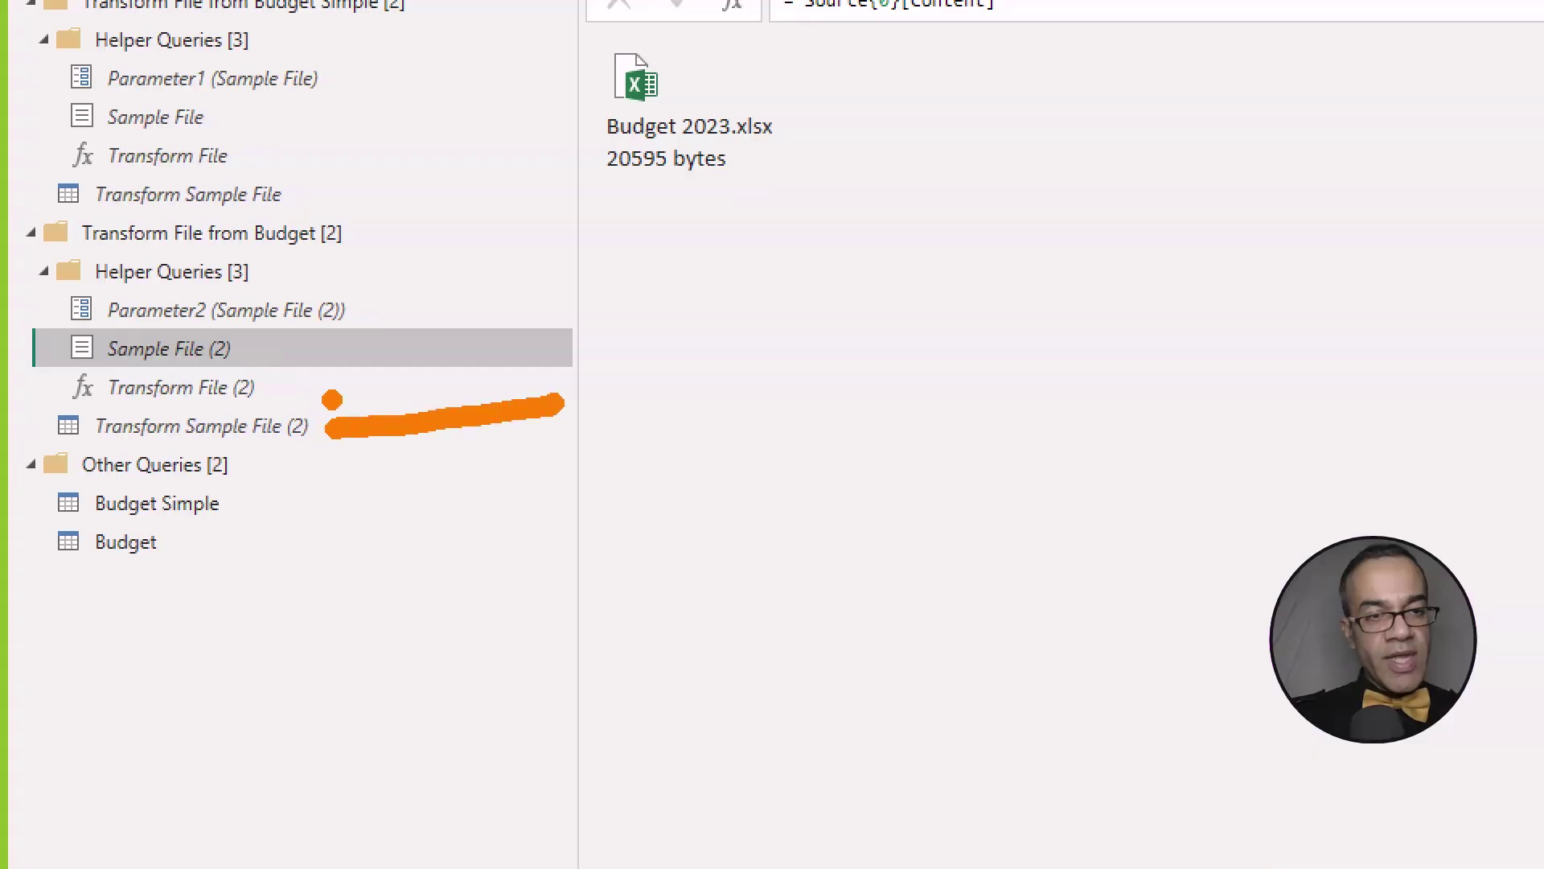
pyautogui.moveTo(284, 386); pyautogui.dragTo(468, 332)
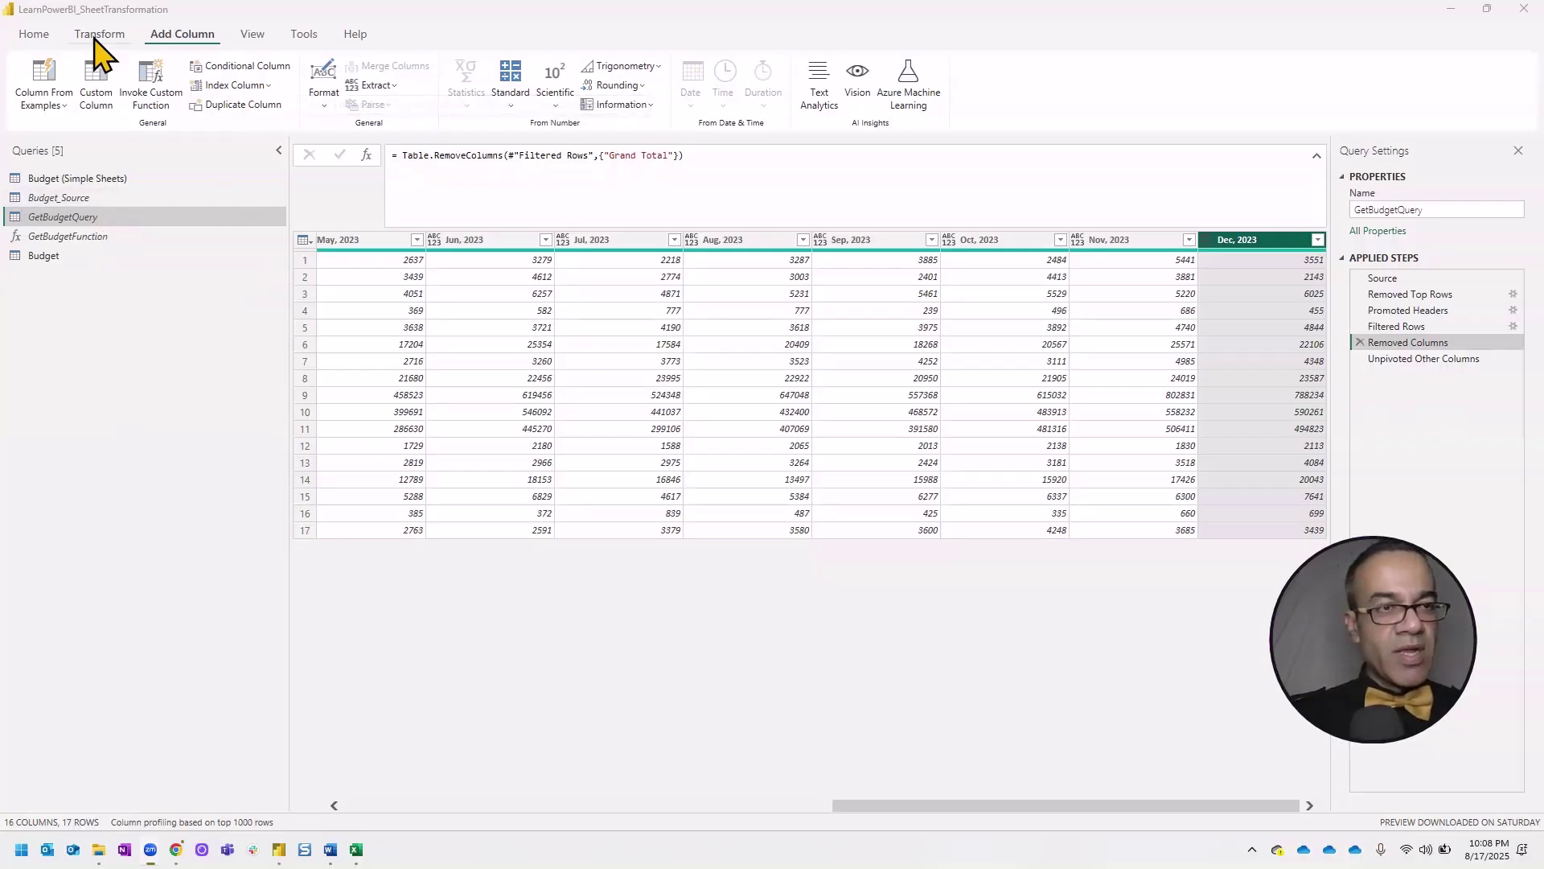
# - Copy GetBudgetQuery's full M code from the Advanced Editor
pyautogui.click(34, 34)
pyautogui.click(440, 103)
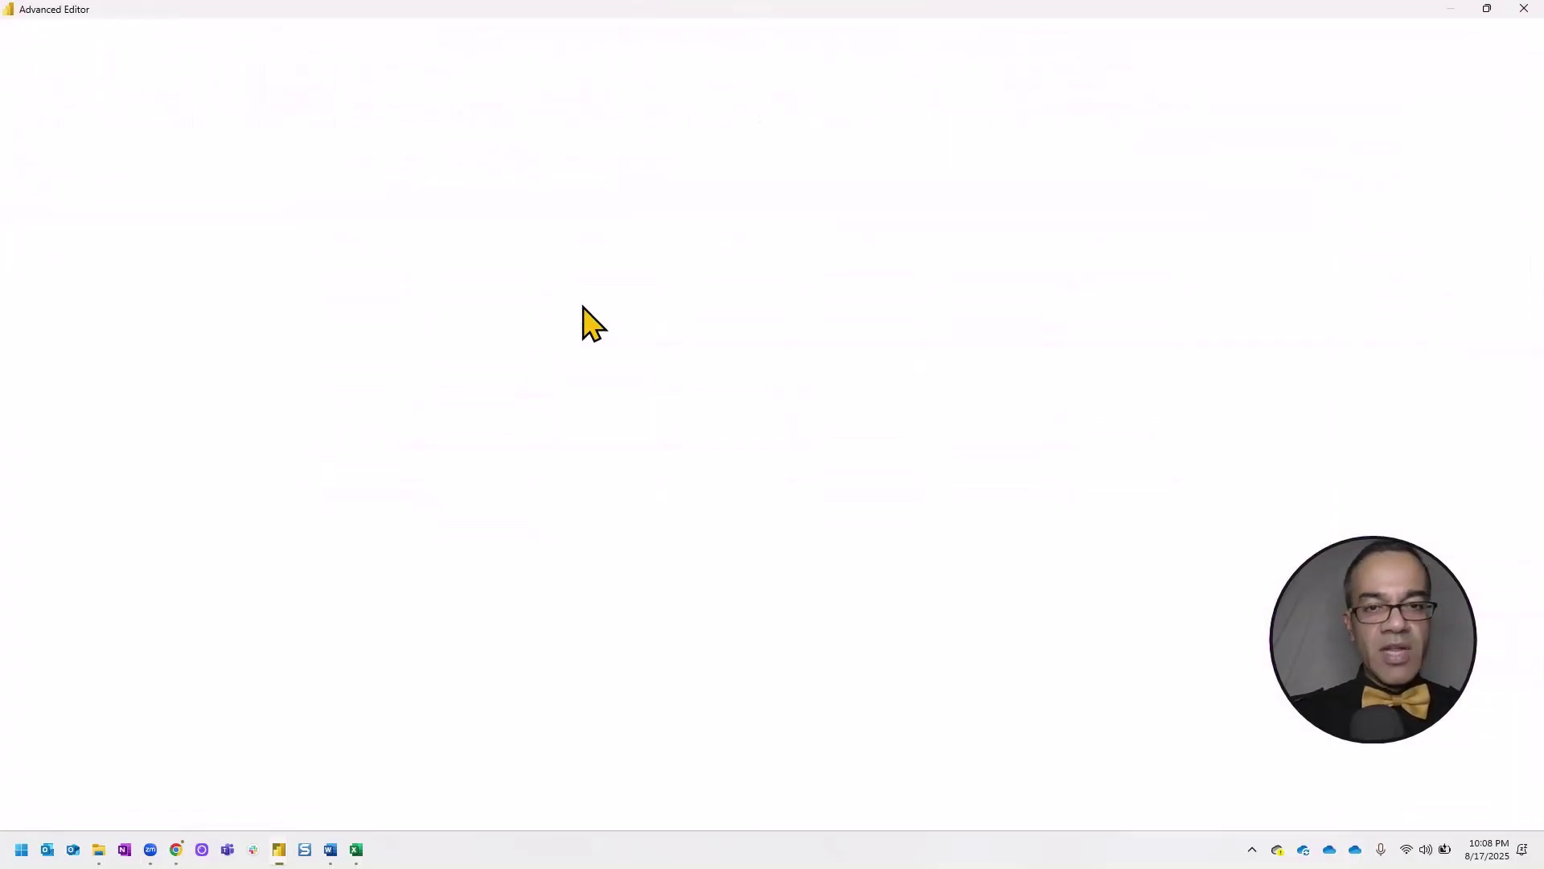
pyautogui.click(224, 211)
pyautogui.hotkey('ctrl', 'a')
pyautogui.hotkey('ctrl', 'c')
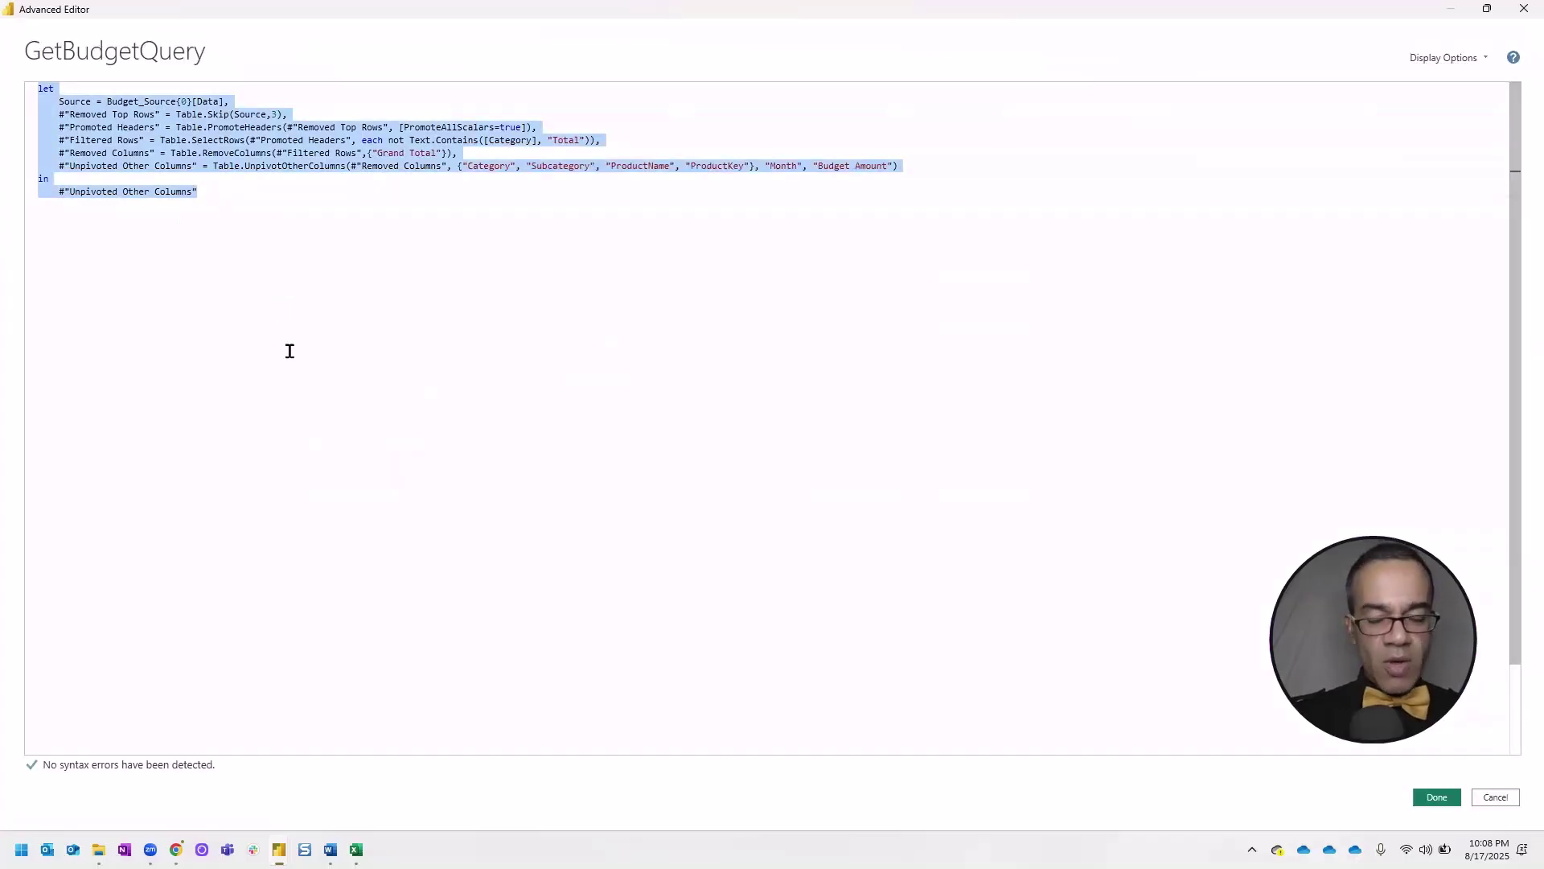
pyautogui.click(1436, 796)
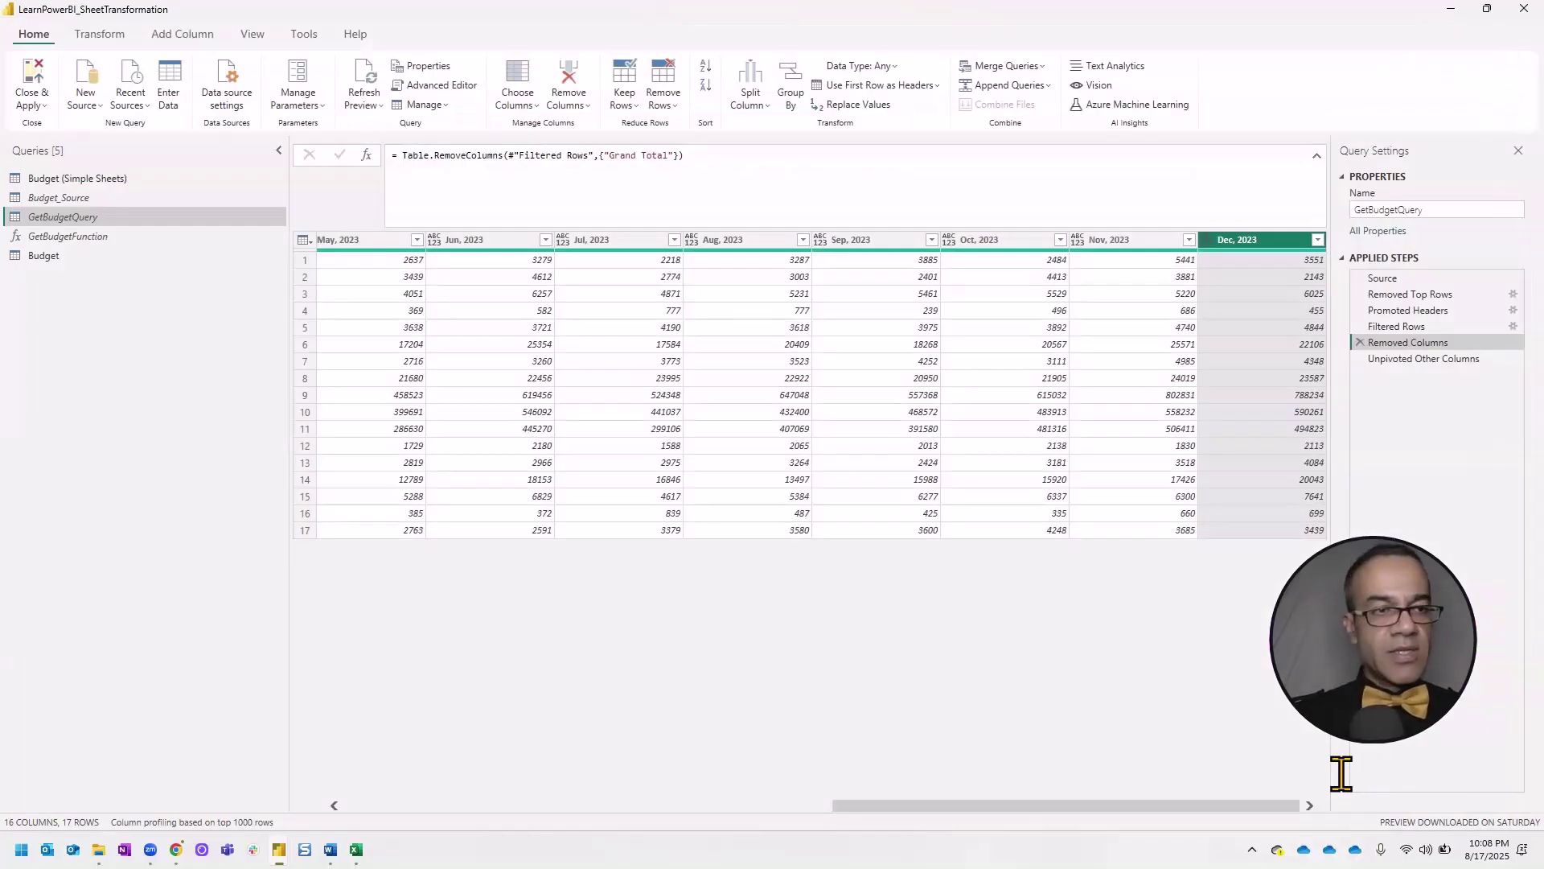
# - Replace GetBudgetFunction's code after the Source line with the pasted query code
pyautogui.click(68, 236)
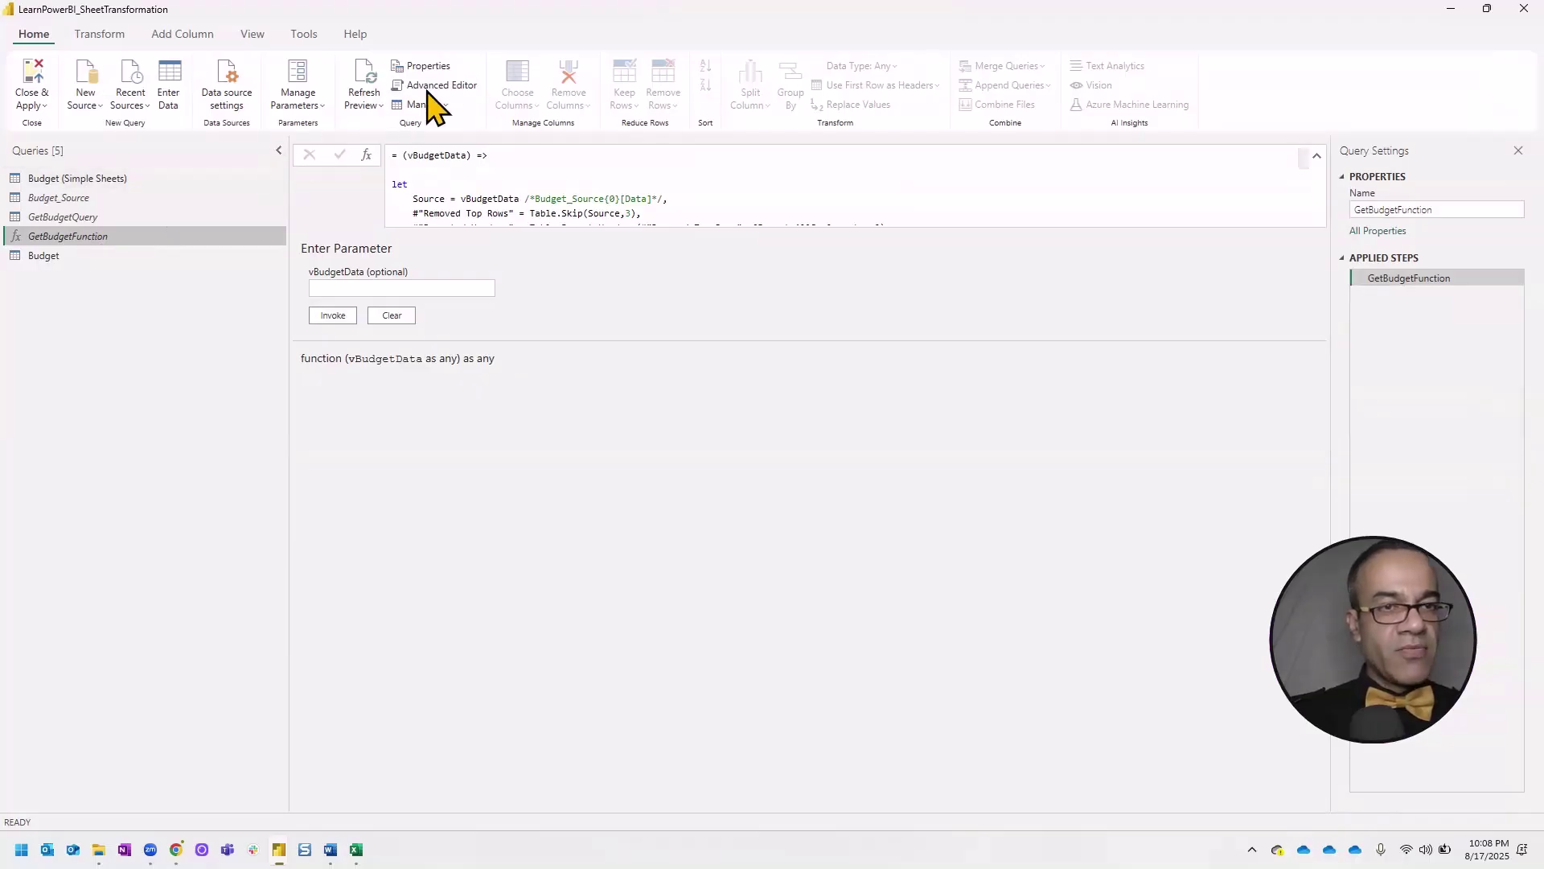
pyautogui.click(440, 85)
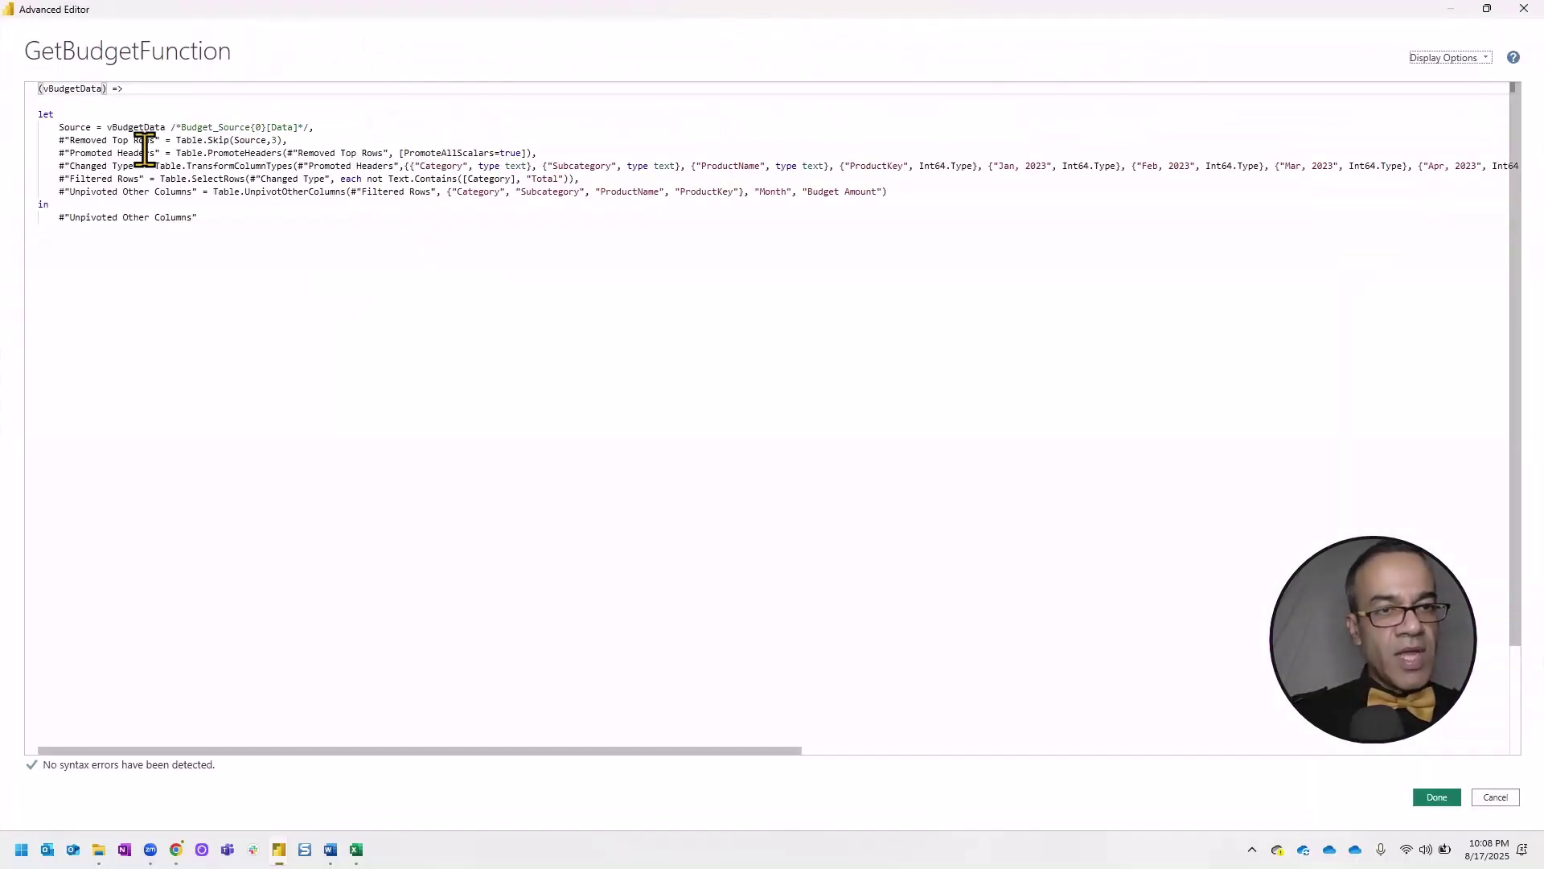
pyautogui.click(350, 126)
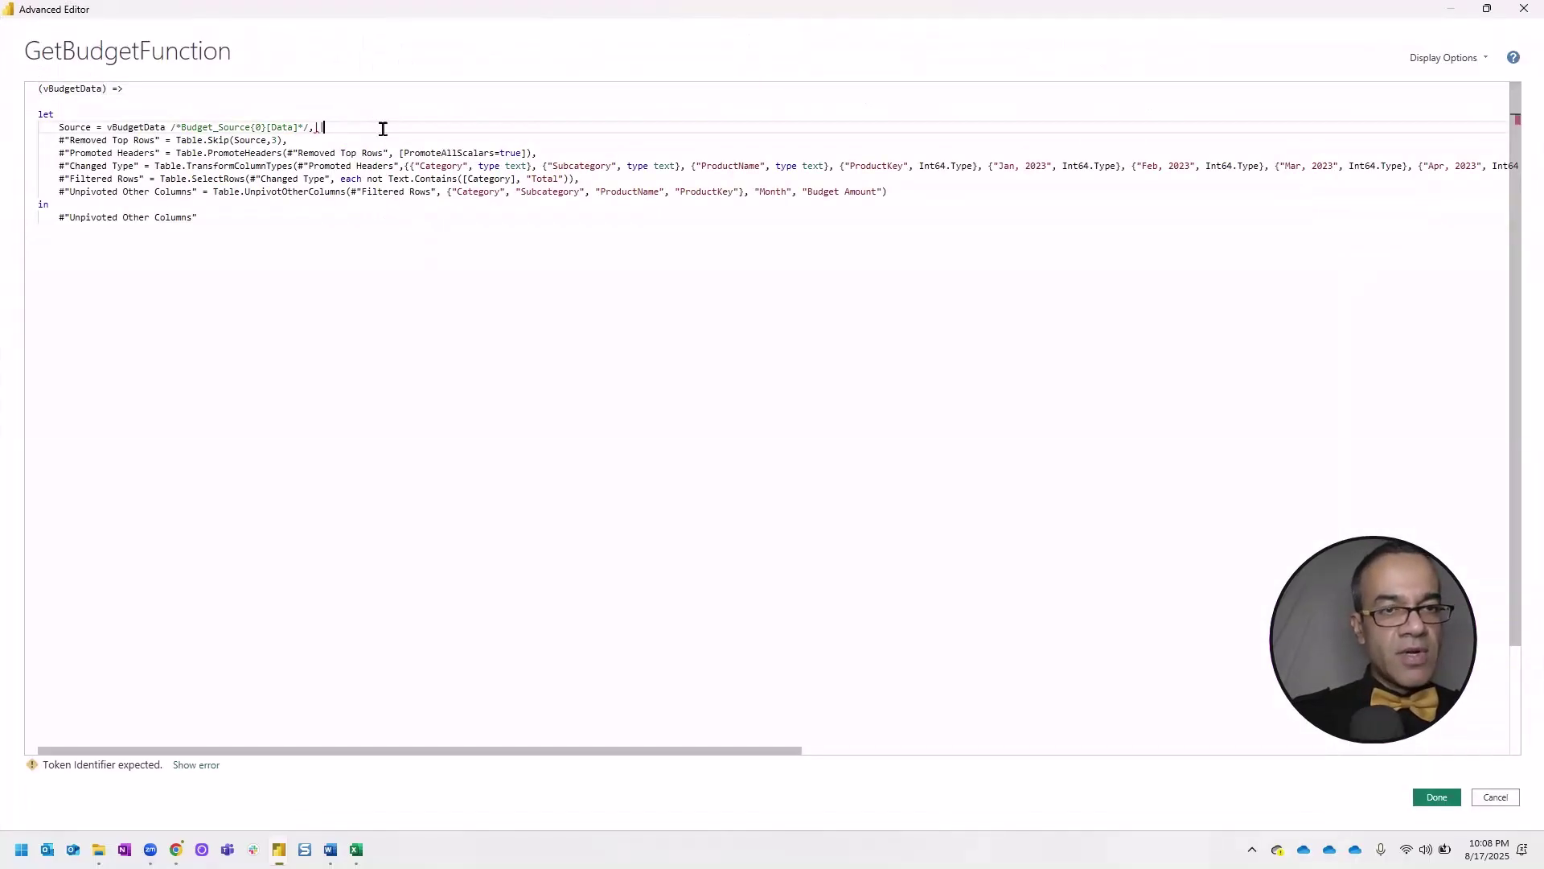
pyautogui.press('Return')
pyautogui.press('Return')
pyautogui.press('Return')
pyautogui.press('Return')
pyautogui.press('Return')
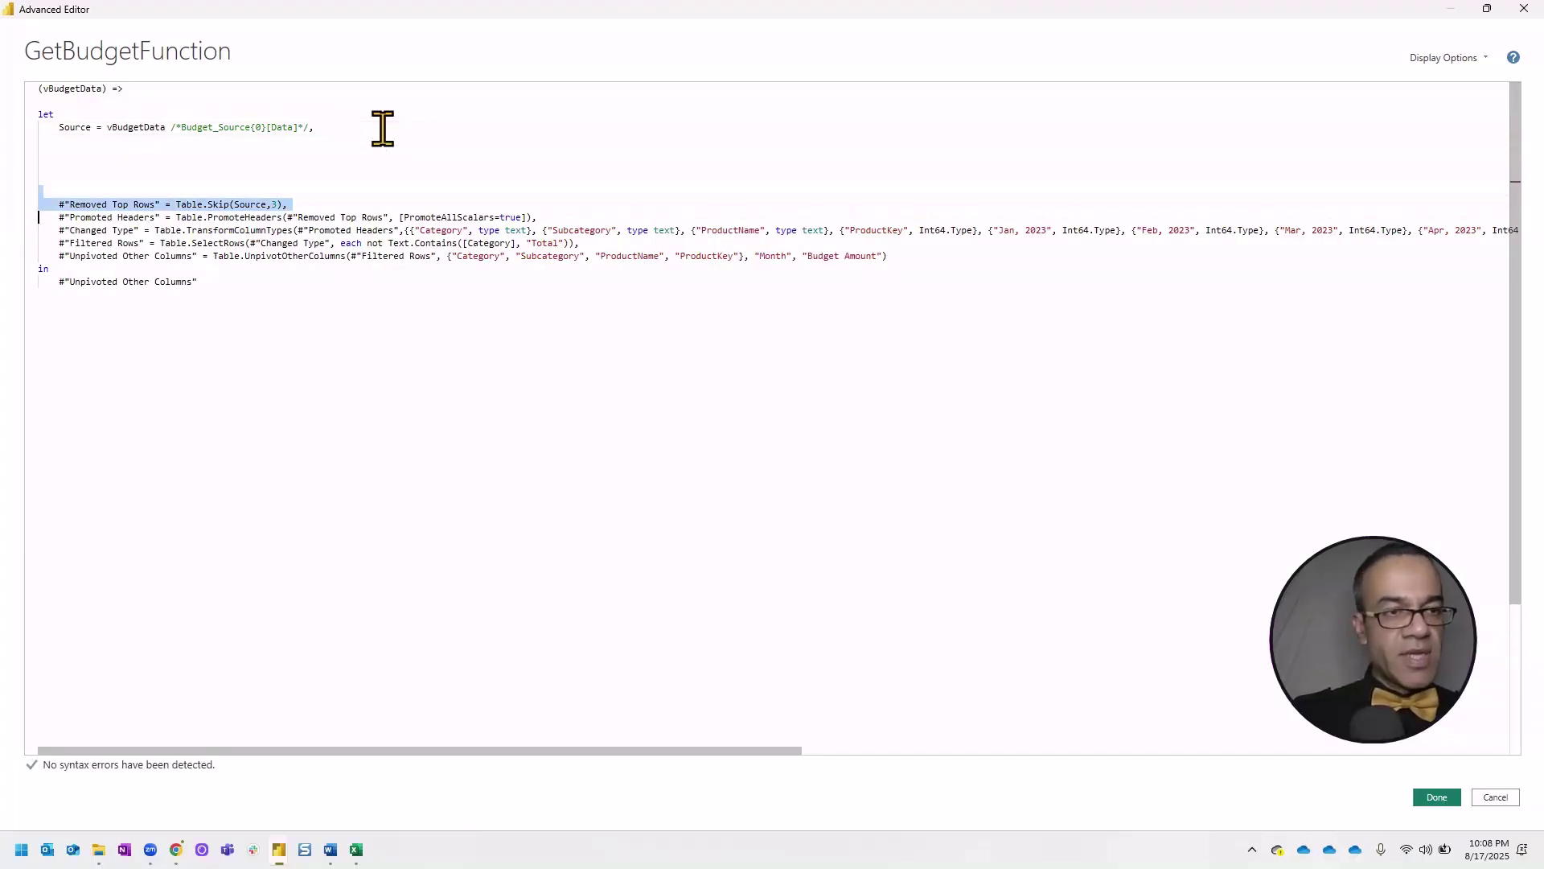
pyautogui.hotkey('ctrl', 'shift', 'End')
pyautogui.press('Delete')
pyautogui.hotkey('ctrl', 'v')
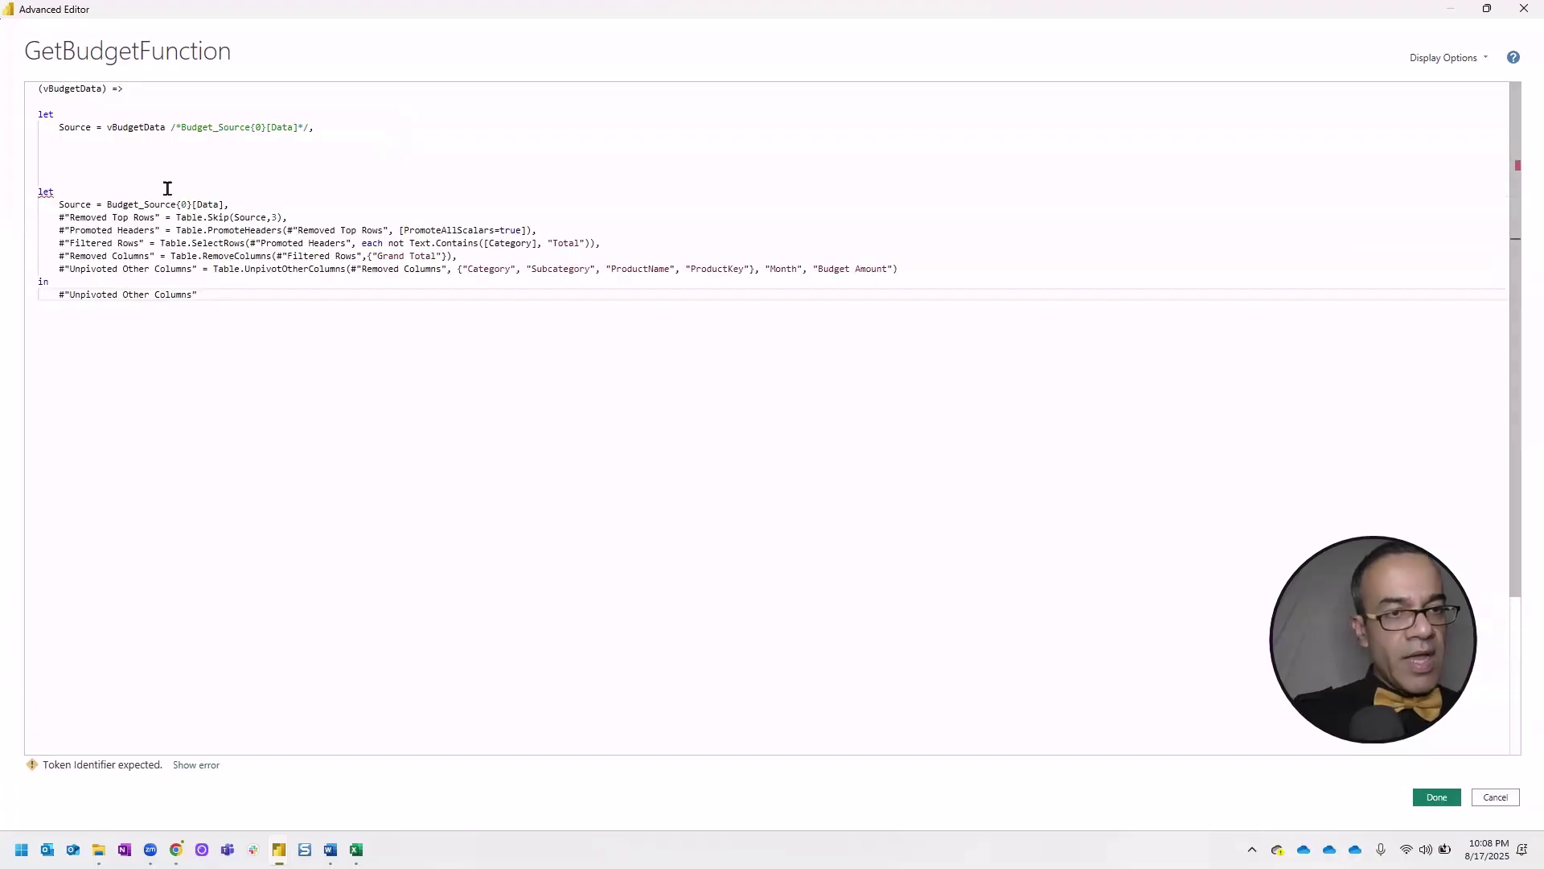
# - Delete the duplicate let and Source lines so vBudgetData feeds the steps, and save error-free
pyautogui.click(247, 202)
pyautogui.press('super')
pyautogui.press('super')
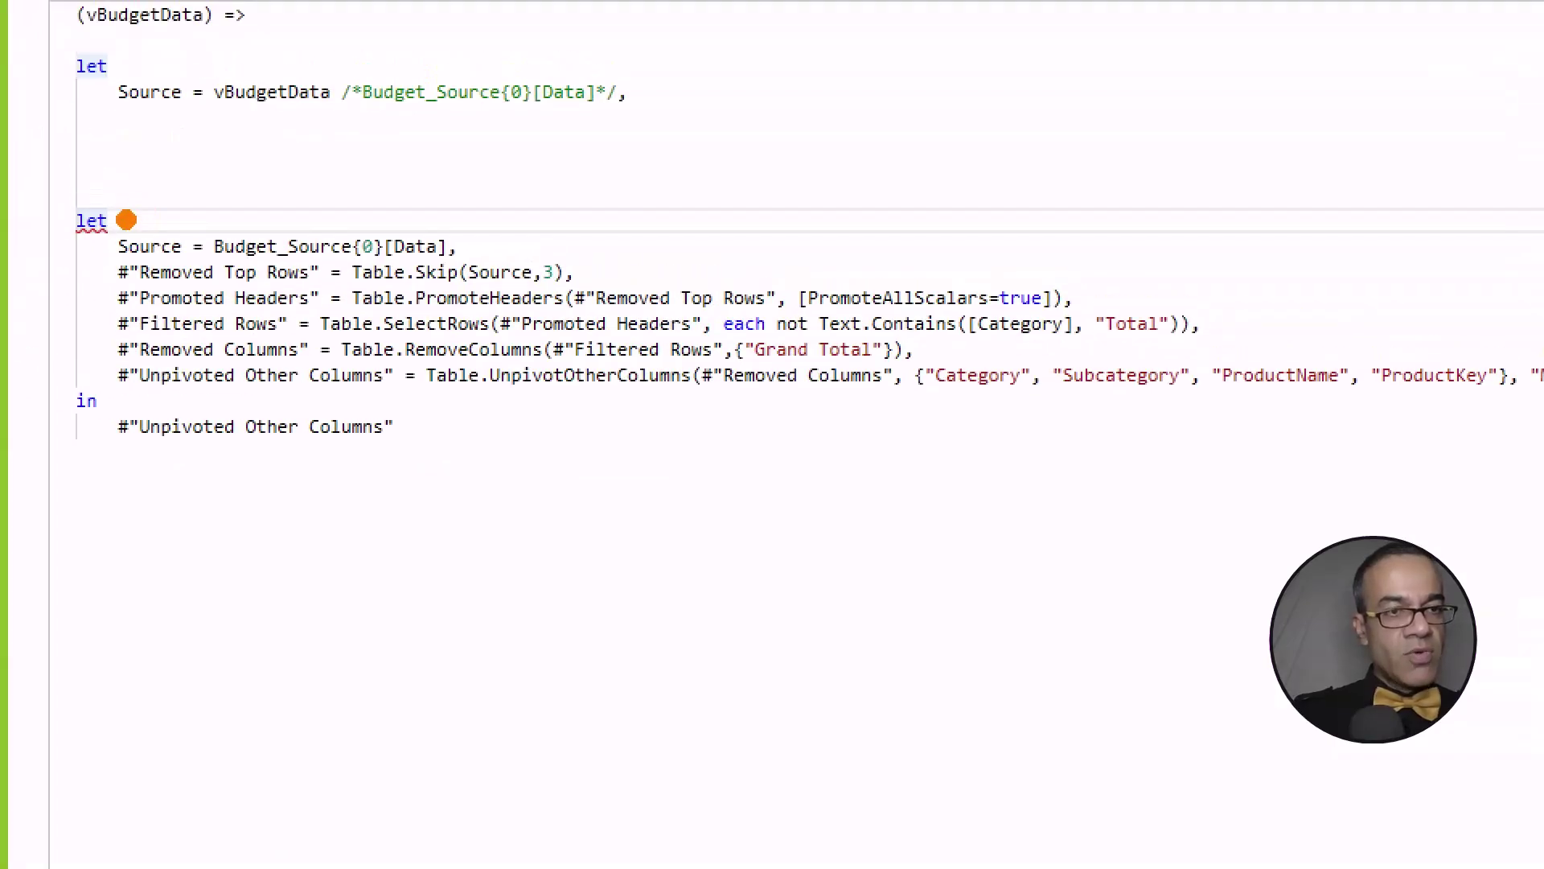
pyautogui.moveTo(143, 224)
pyautogui.mouseDown()
pyautogui.moveTo(70, 223)
pyautogui.moveTo(420, 246)
pyautogui.mouseUp()
pyautogui.moveTo(178, 116); pyautogui.dragTo(411, 118)
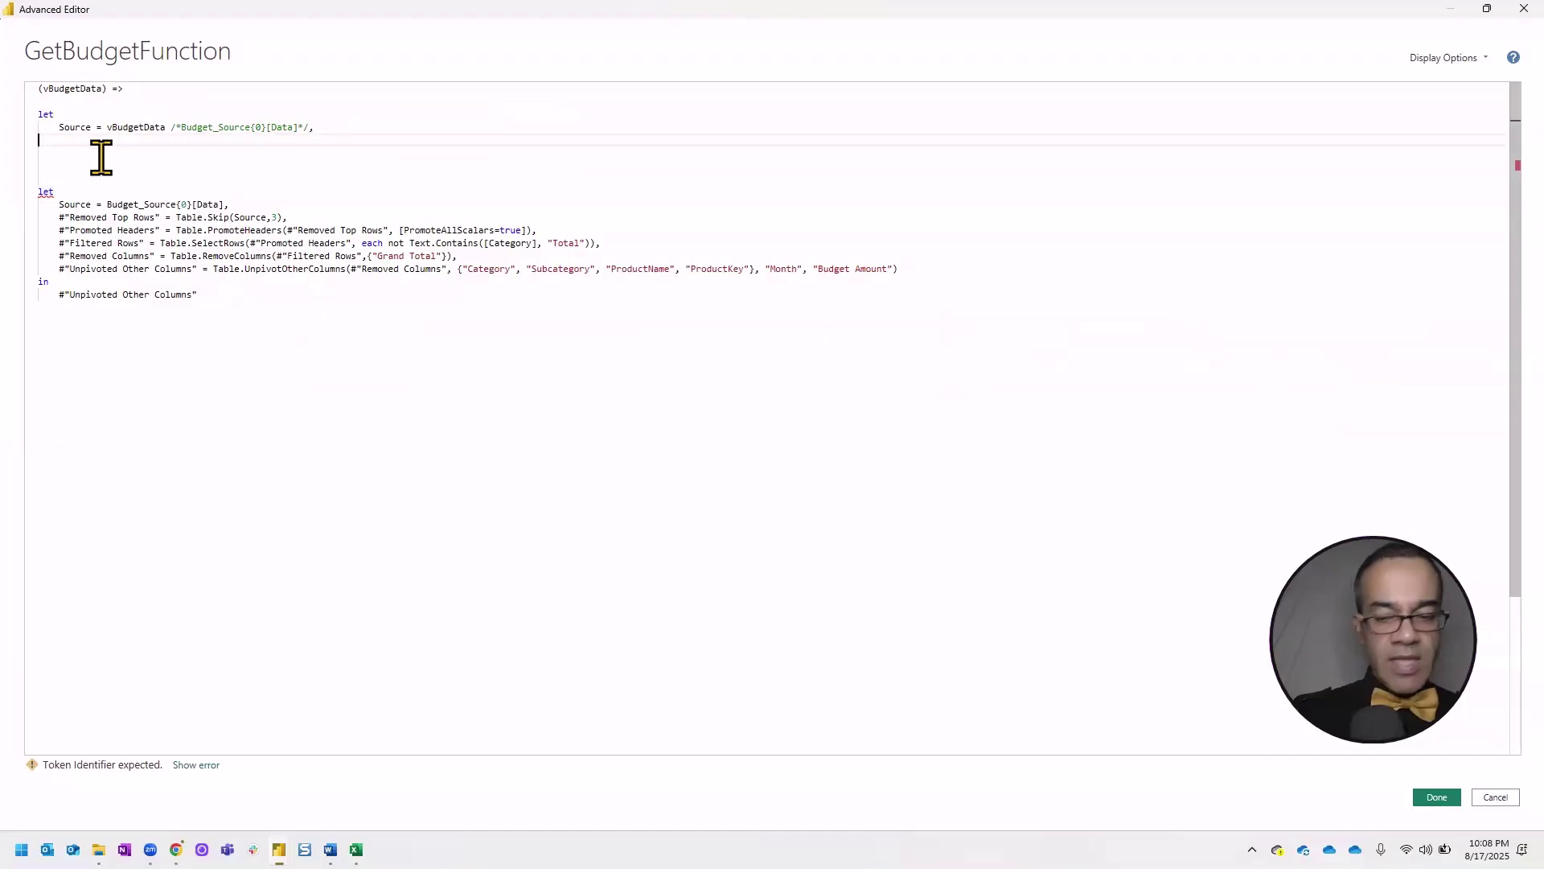
pyautogui.click(100, 157)
pyautogui.hotkey('shift', 'Down')
pyautogui.hotkey('shift', 'Down')
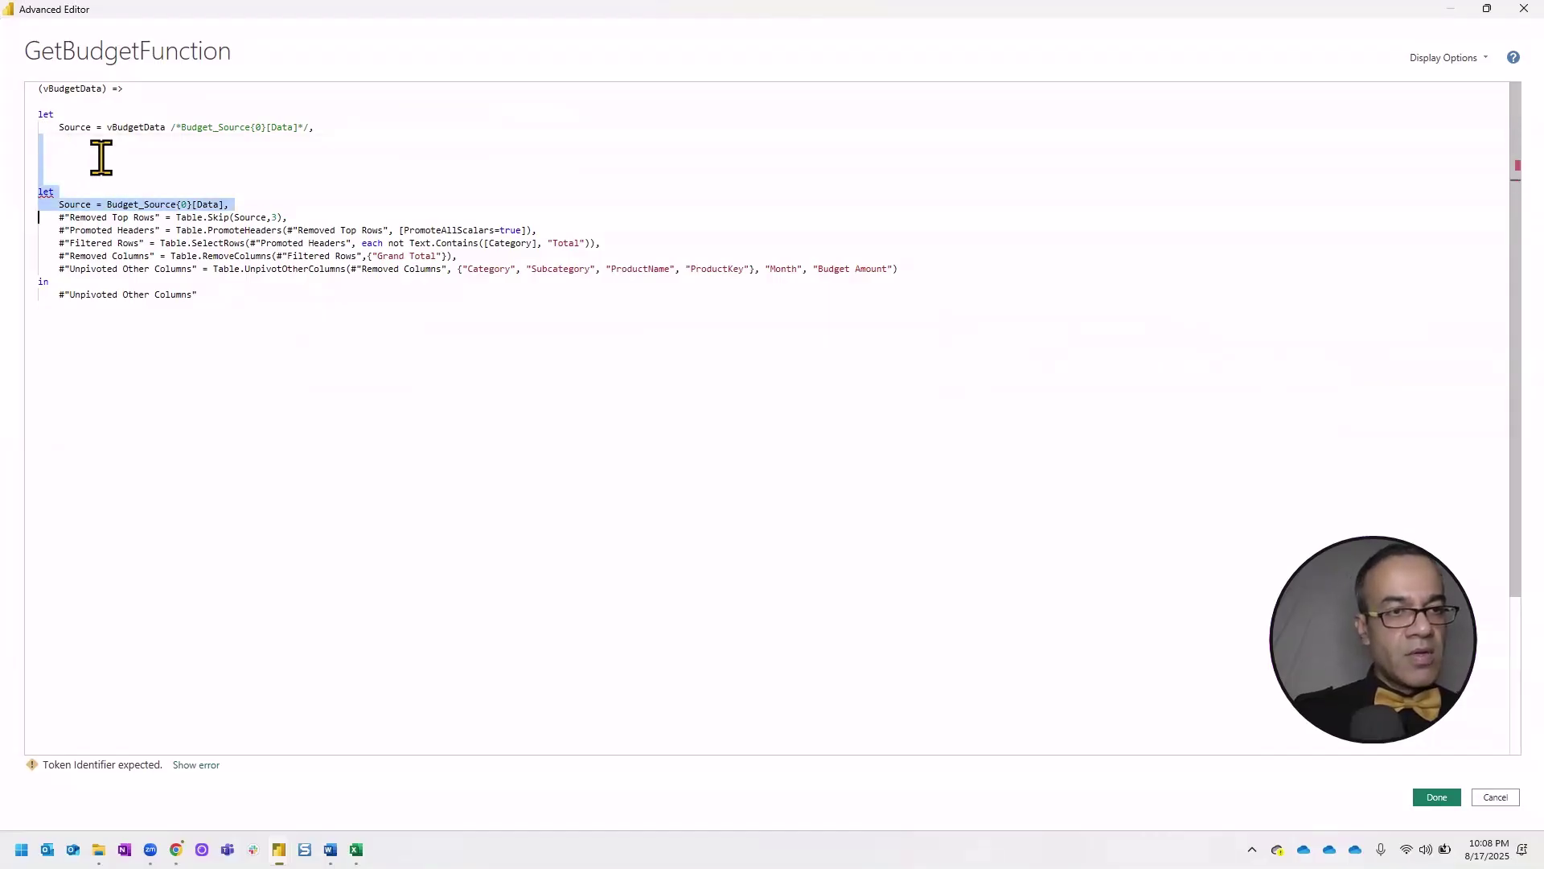
pyautogui.press('Delete')
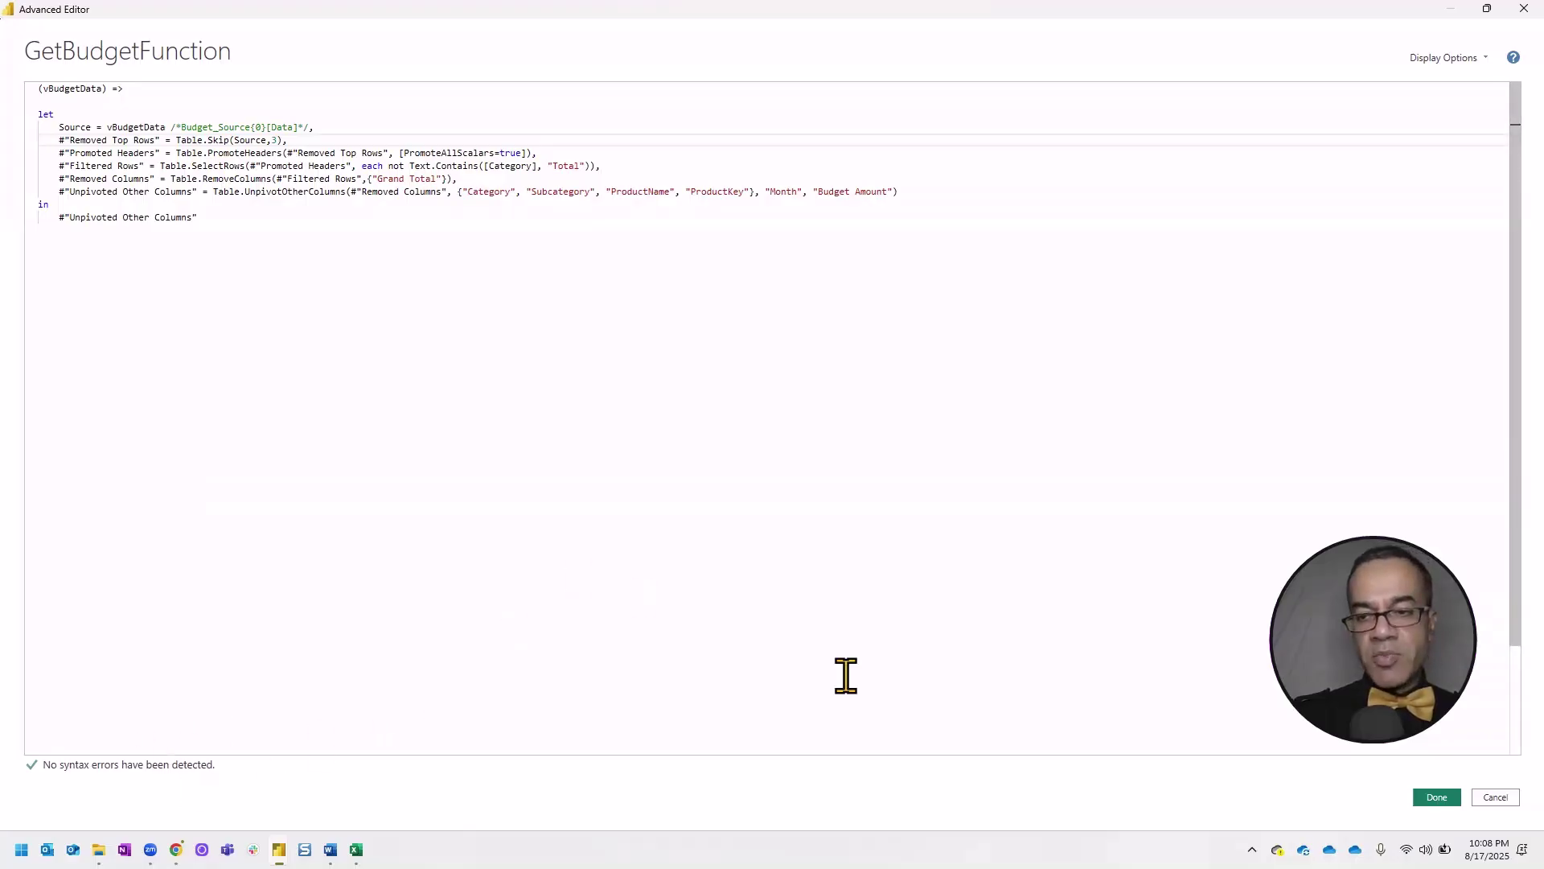
pyautogui.click(1435, 797)
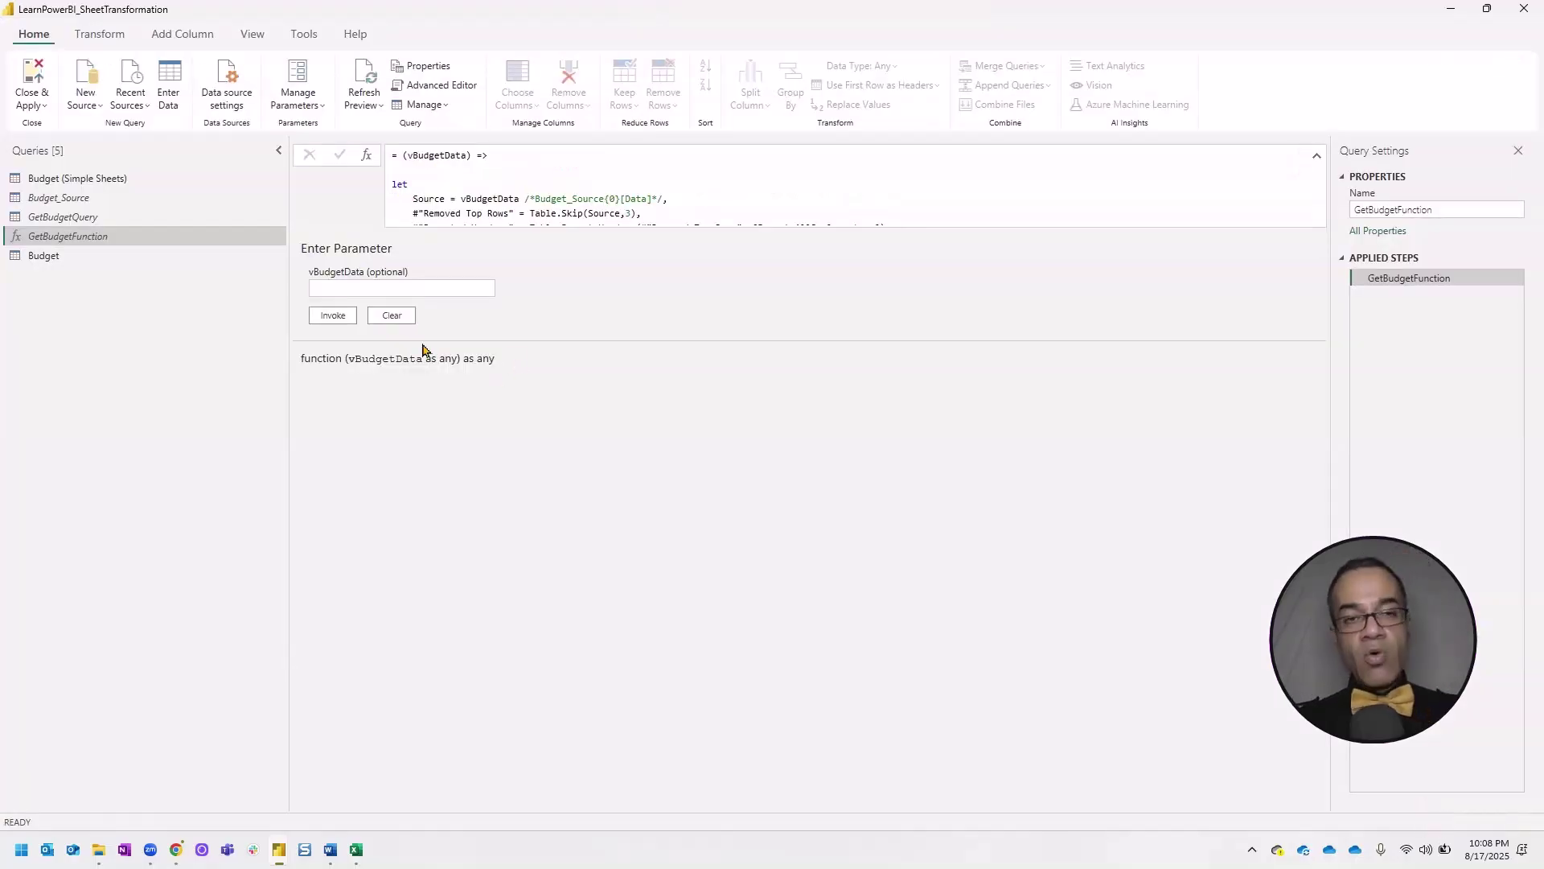
# - Check the Budget query's 2023, 2024 and 2025 GetBudgetFunction output tables
pyautogui.click(45, 256)
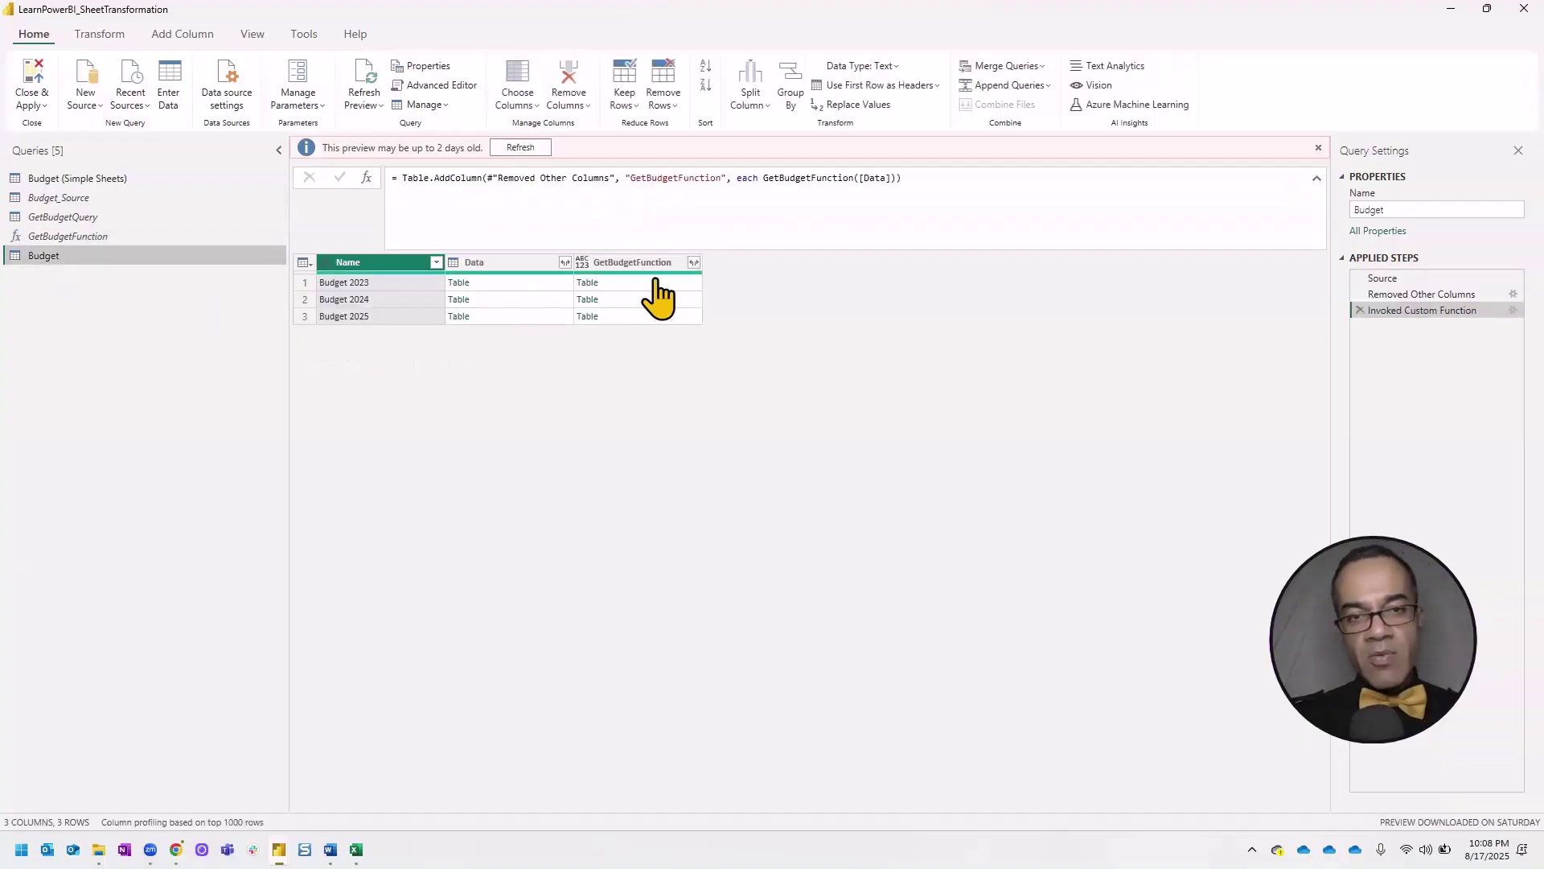
pyautogui.click(652, 282)
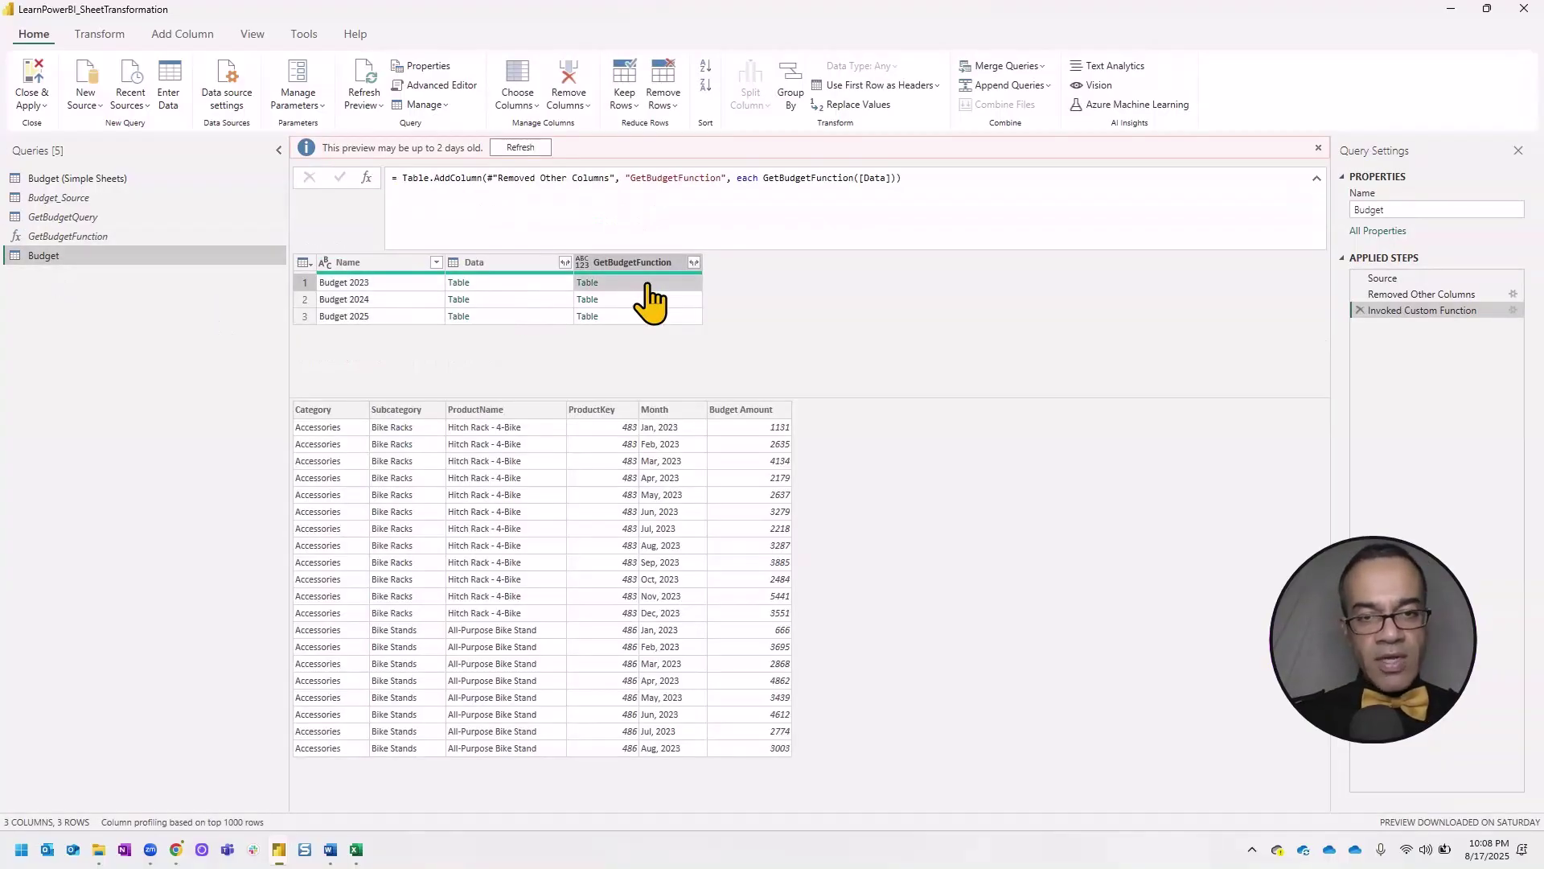
pyautogui.click(639, 299)
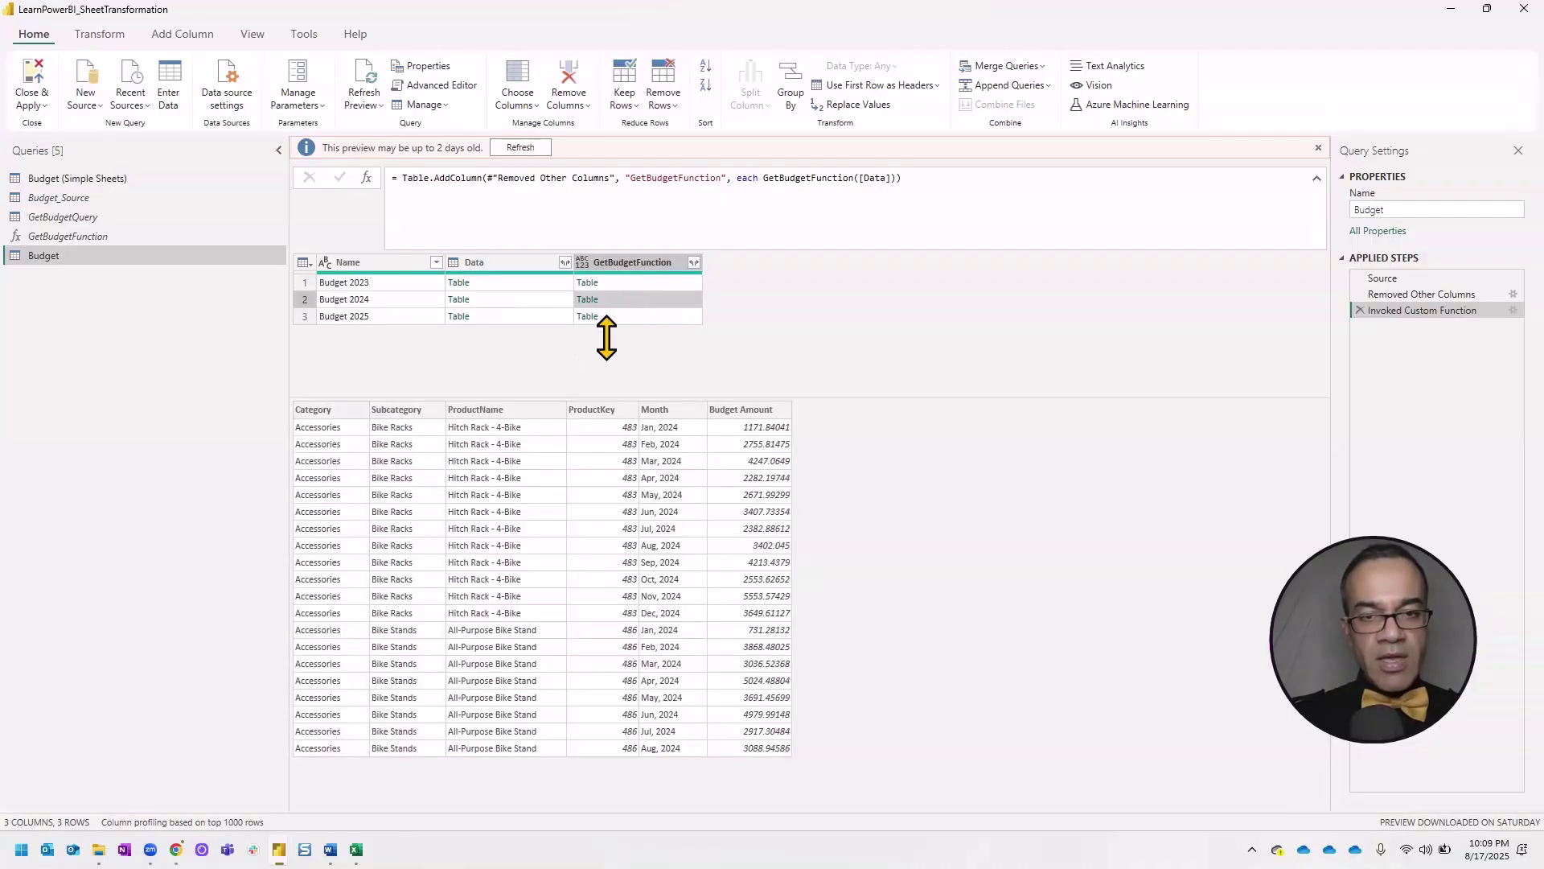
pyautogui.click(651, 316)
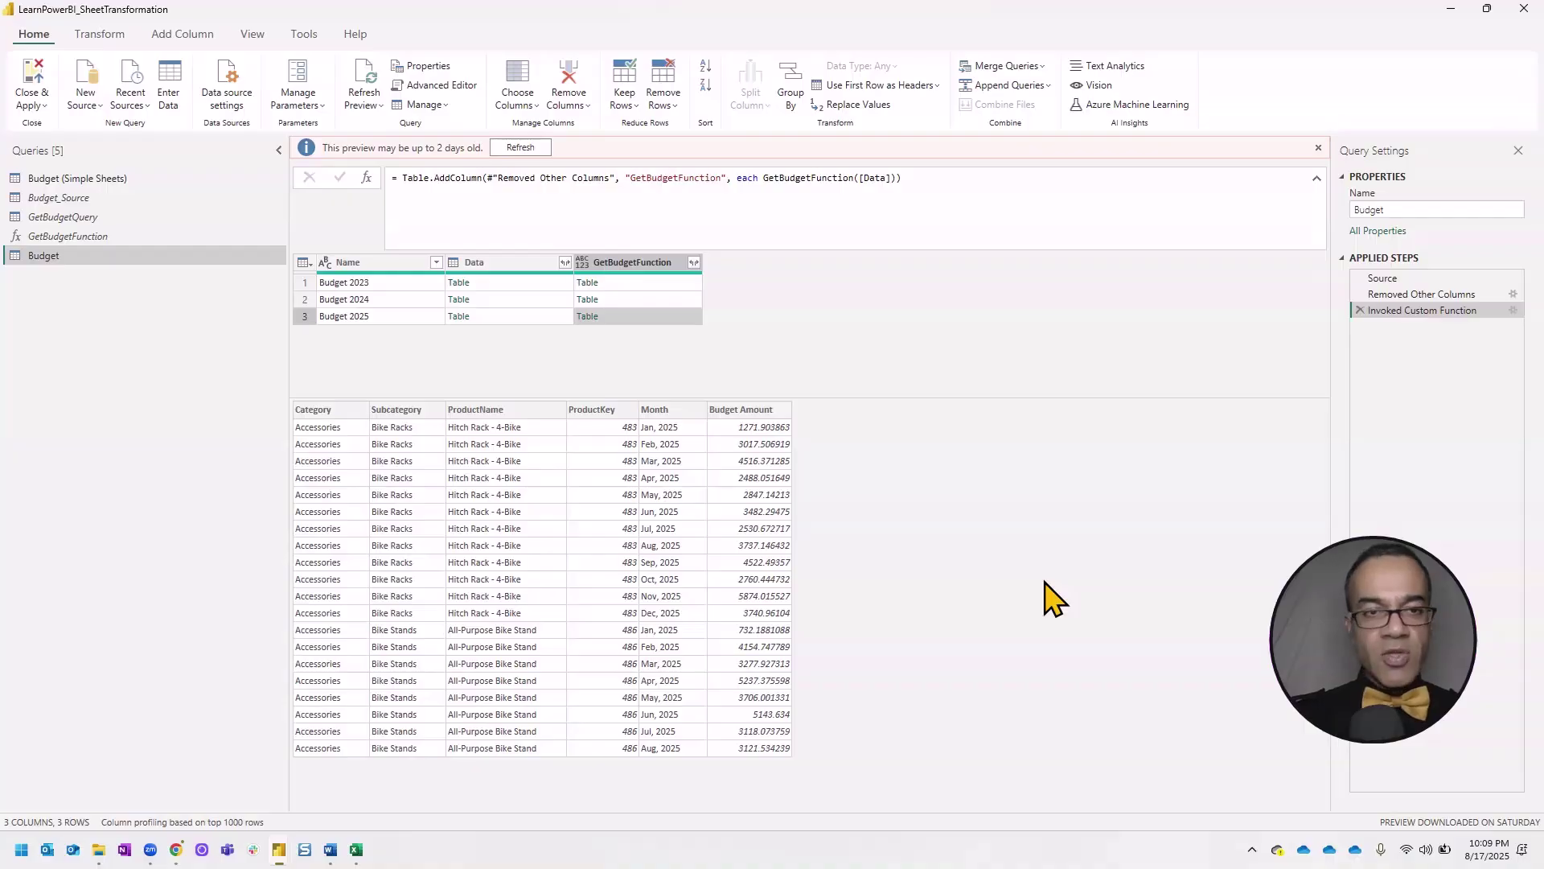
# - Remove the Data column from the Budget query
pyautogui.click(495, 262)
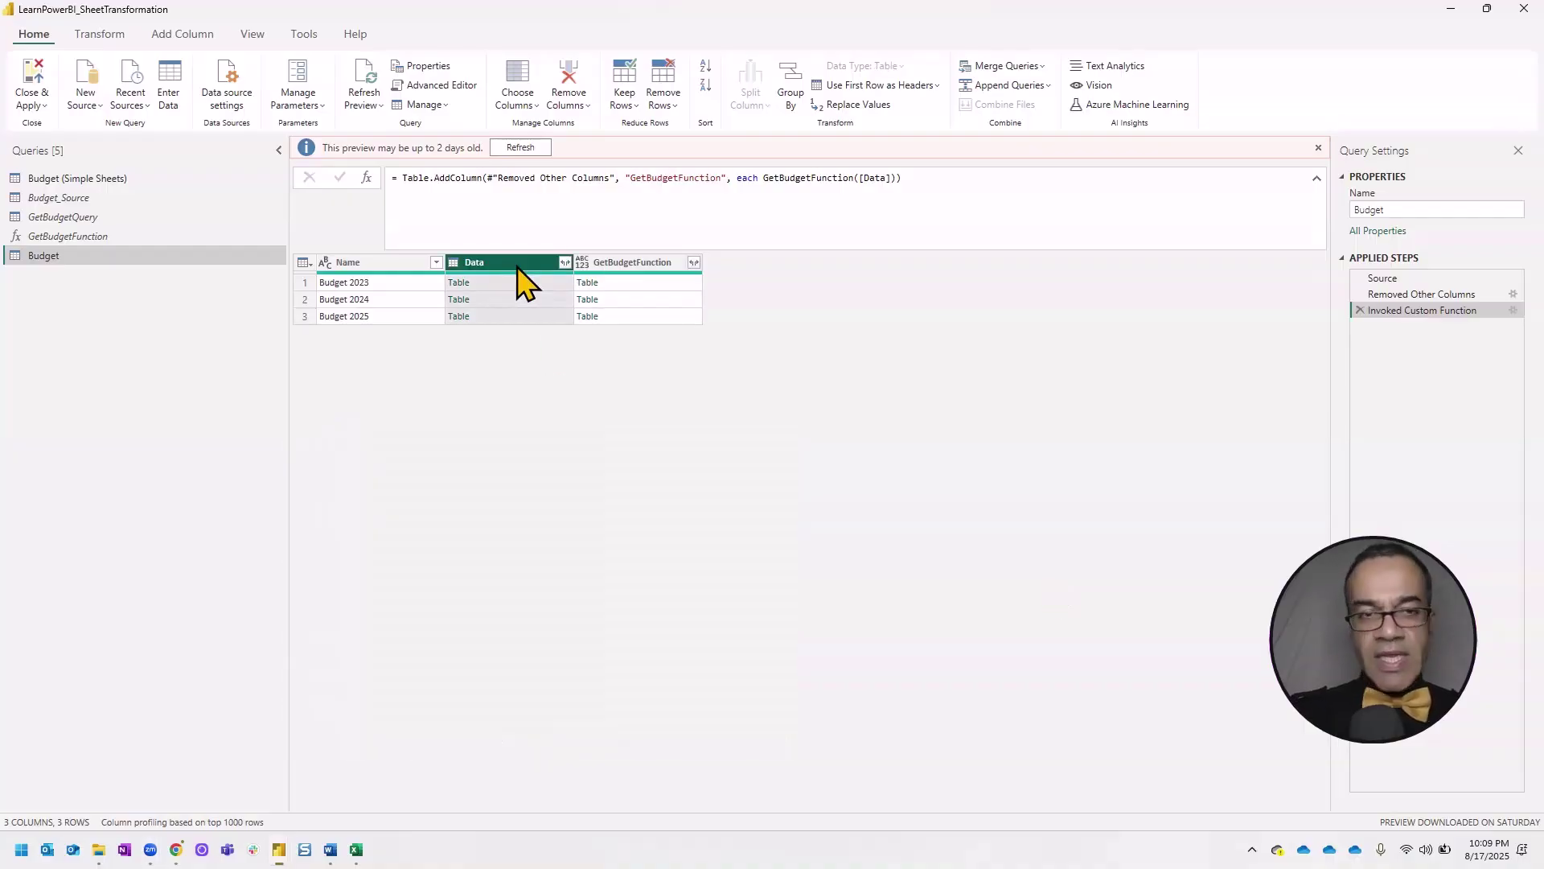
pyautogui.rightClick(519, 265)
pyautogui.click(557, 298)
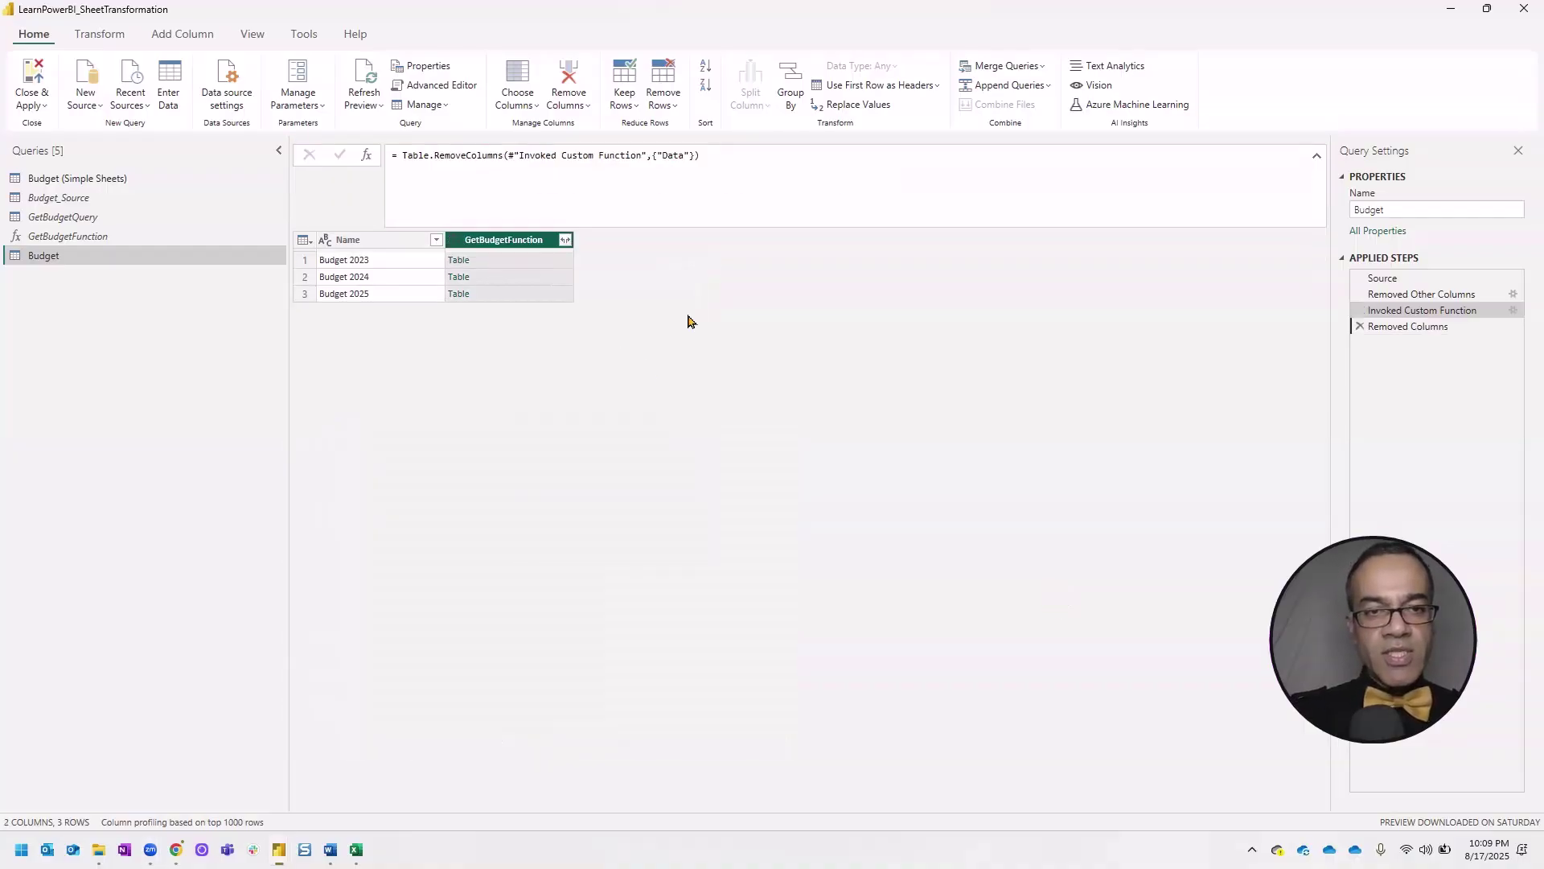
# - Expand all GetBudgetFunction columns into the Budget table
pyautogui.click(1317, 154)
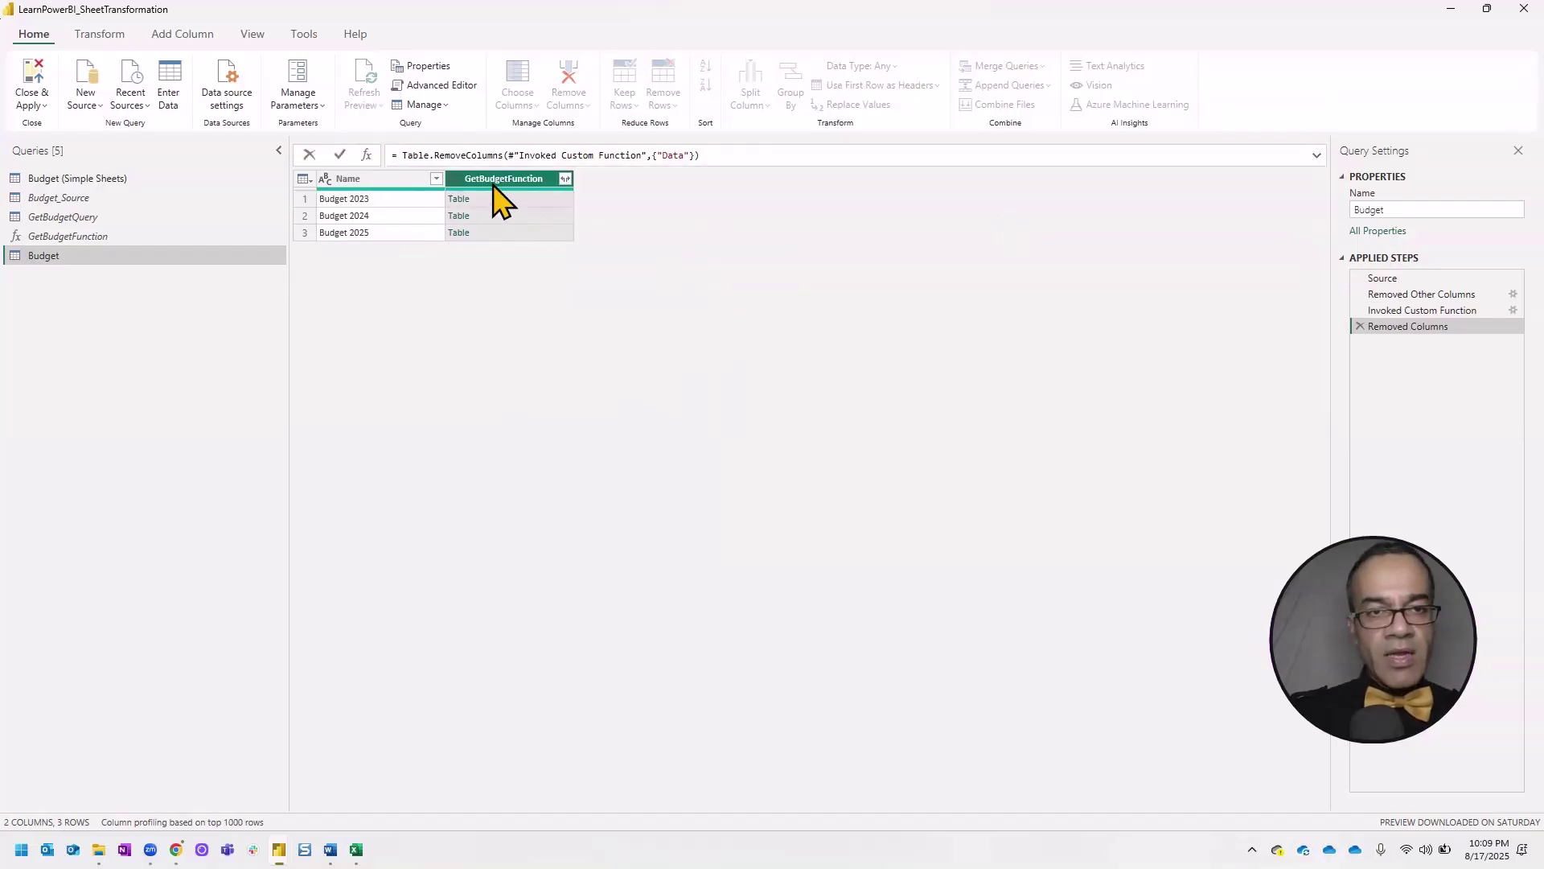
pyautogui.click(566, 180)
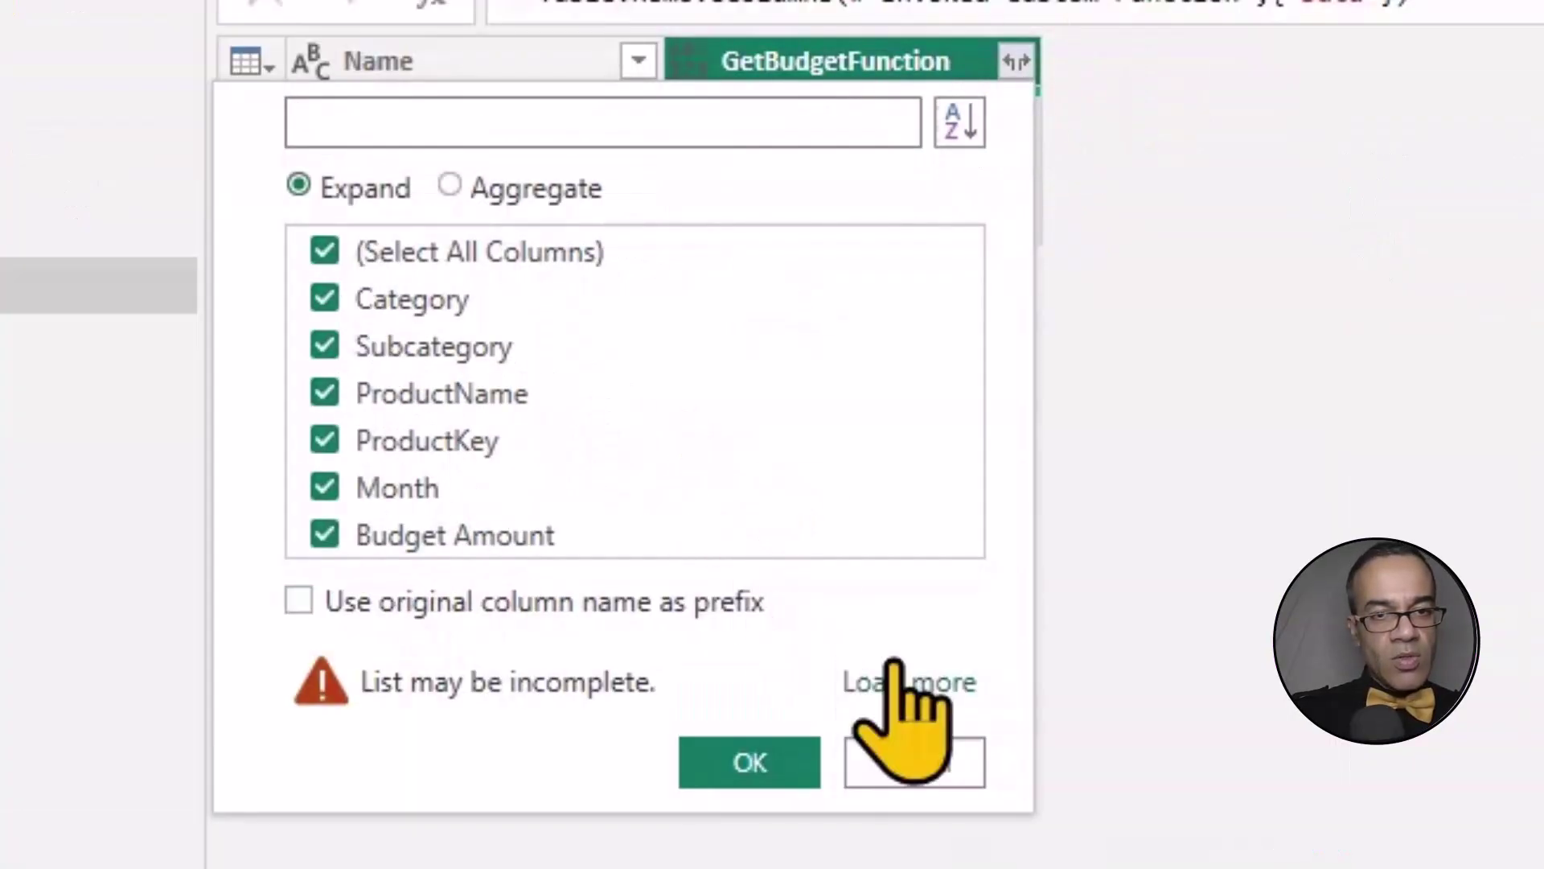
pyautogui.click(750, 763)
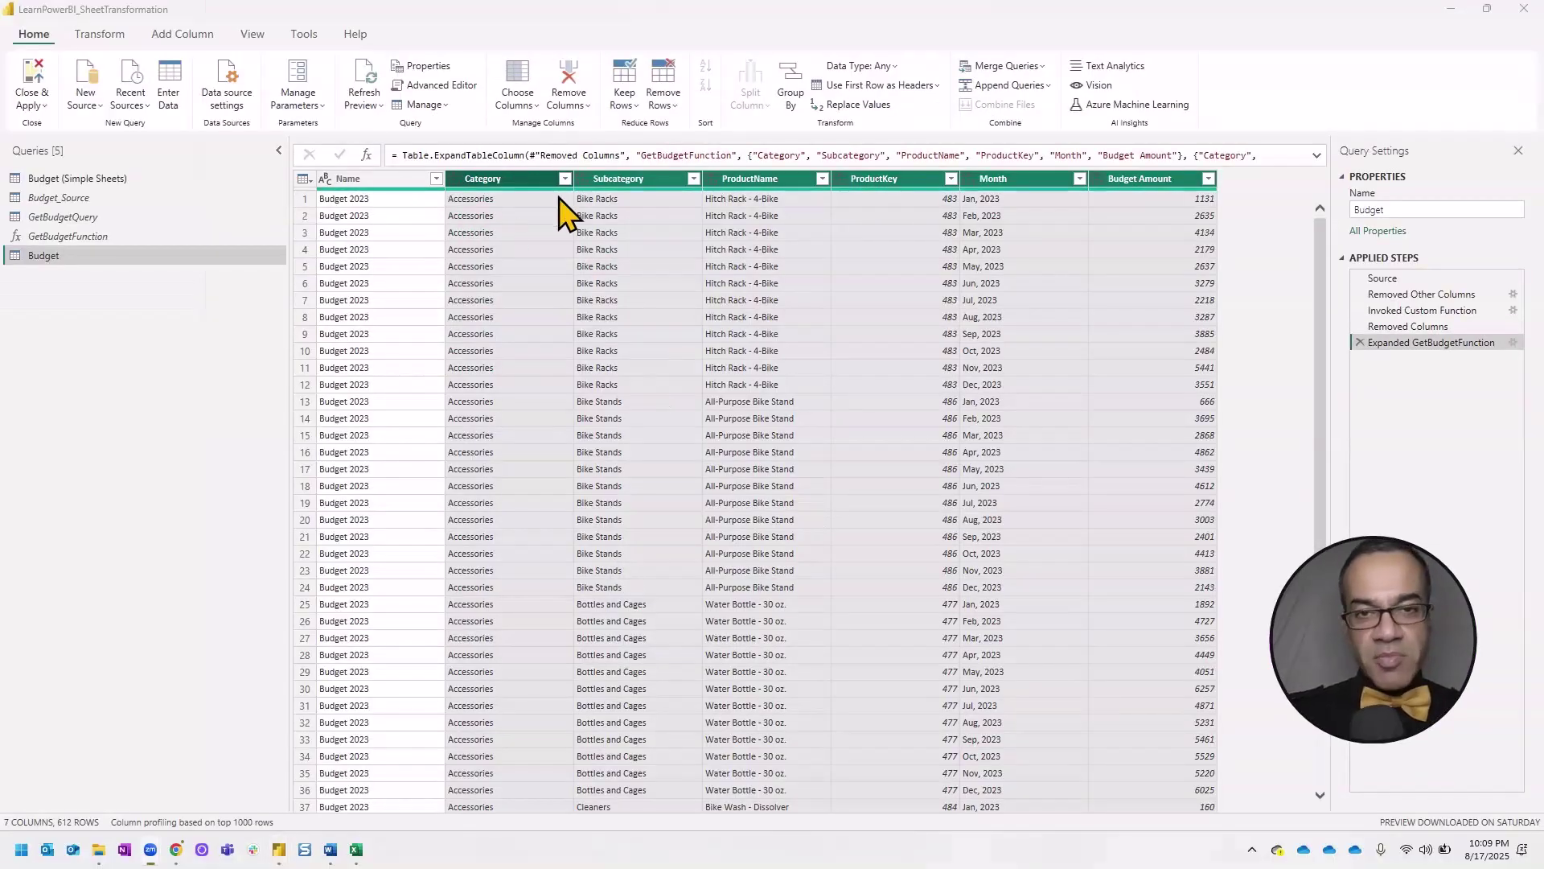
# - Type ProductKey as whole number, Month as date and Budget Amount as fixed decimal currency
pyautogui.click(881, 181)
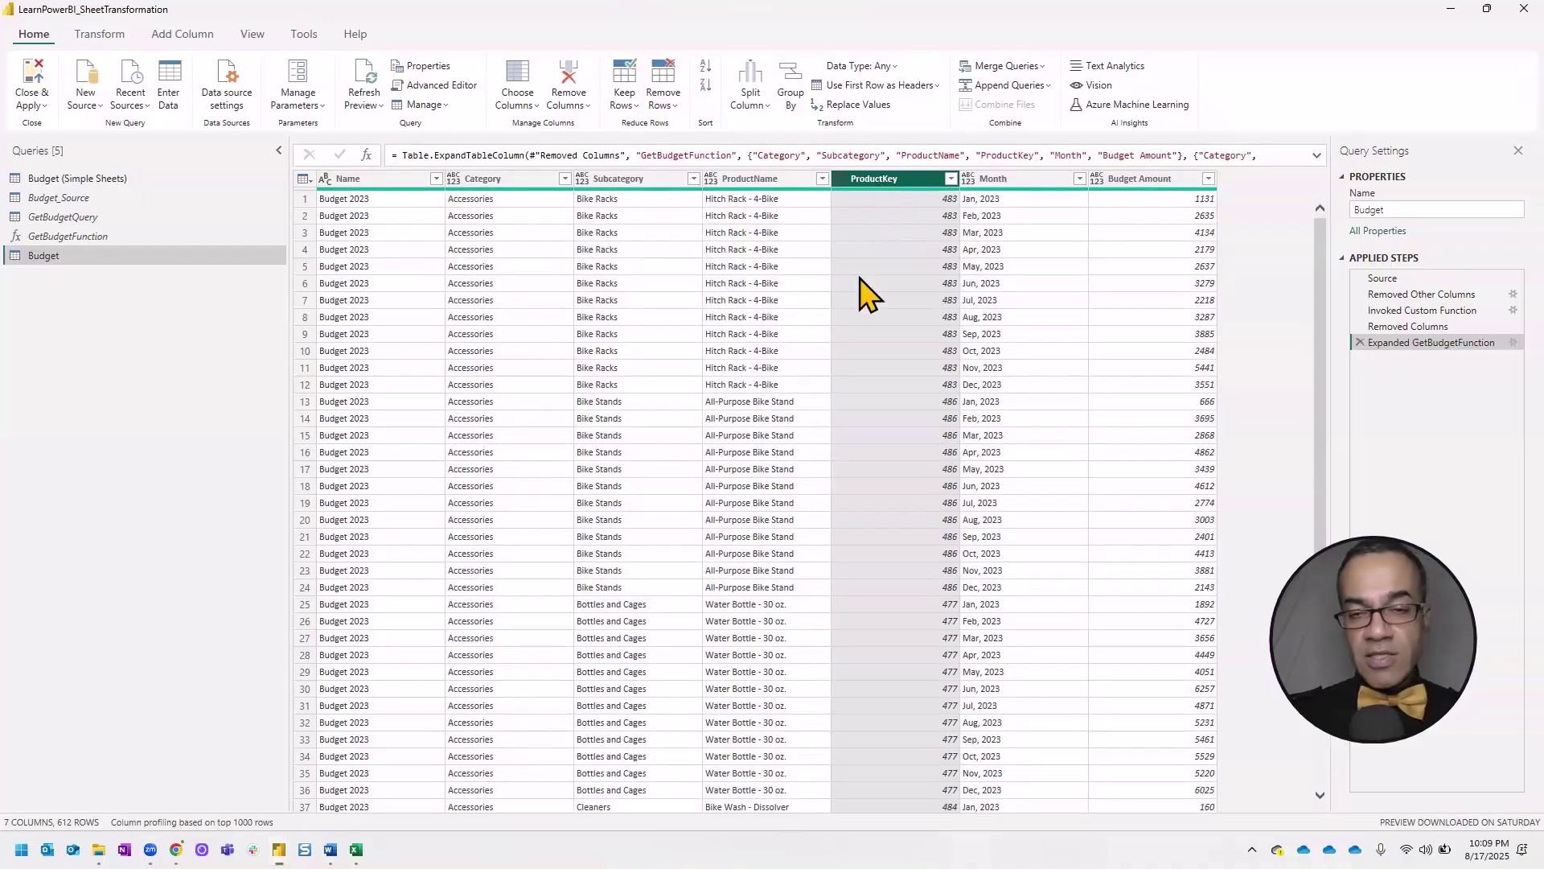
pyautogui.click(849, 179)
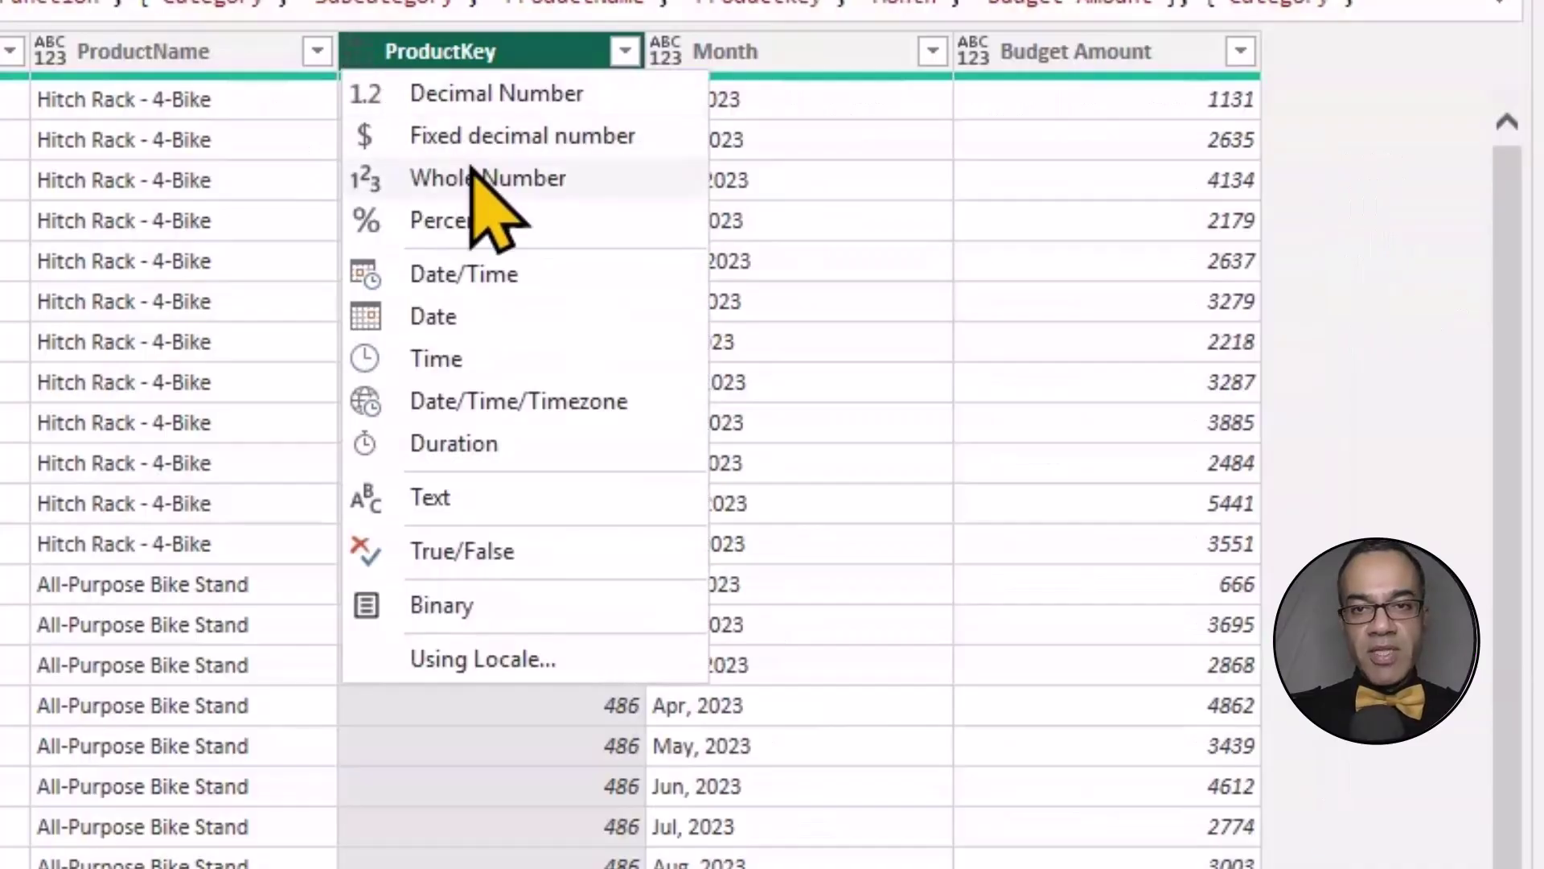
pyautogui.click(484, 179)
pyautogui.click(667, 51)
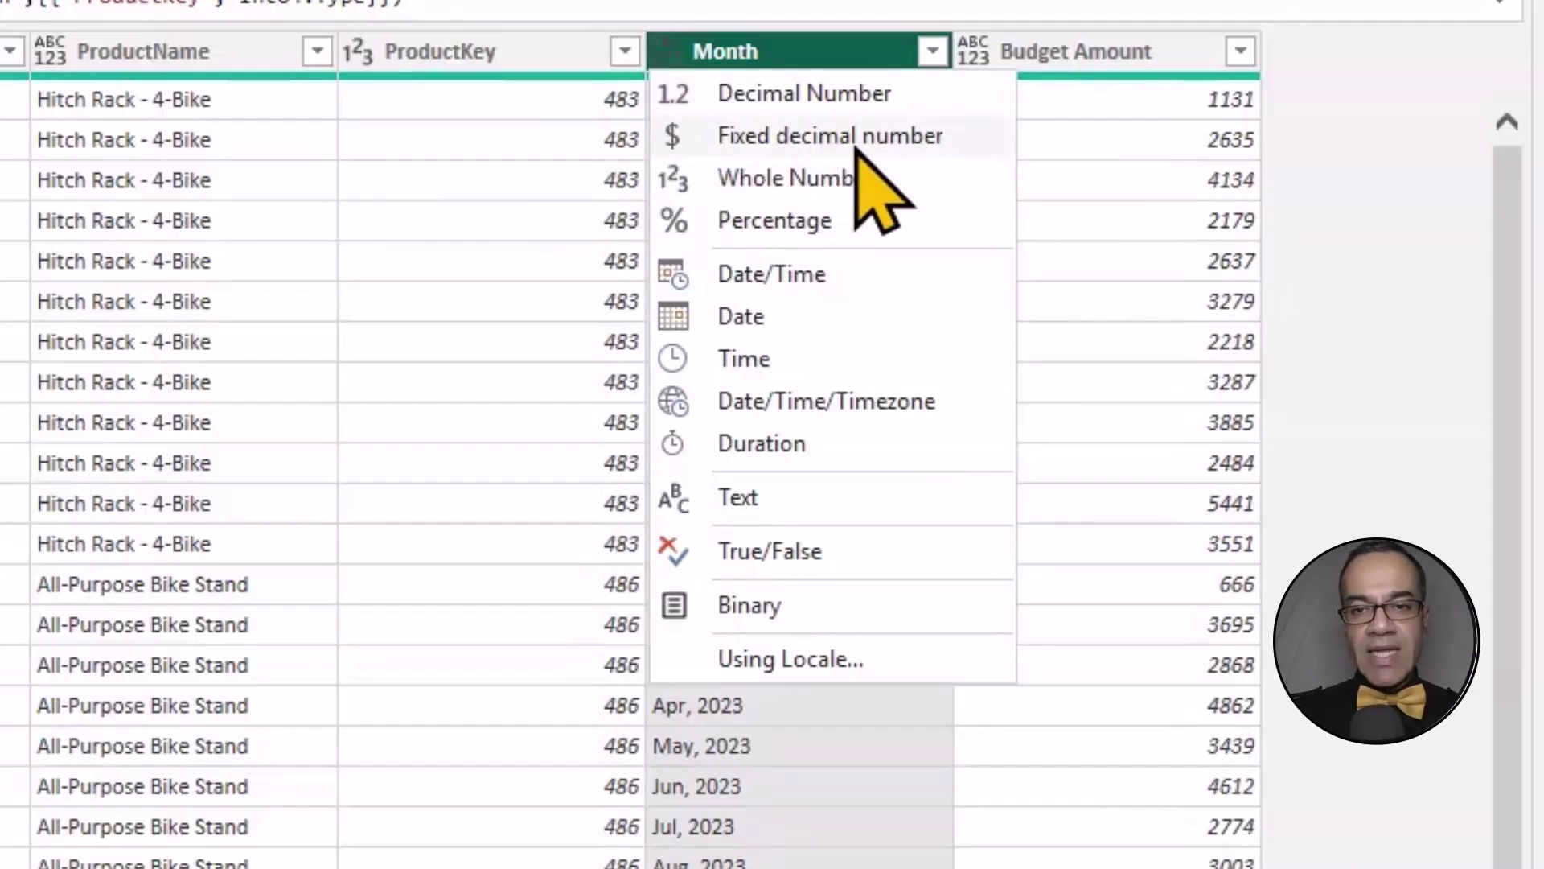
pyautogui.click(741, 316)
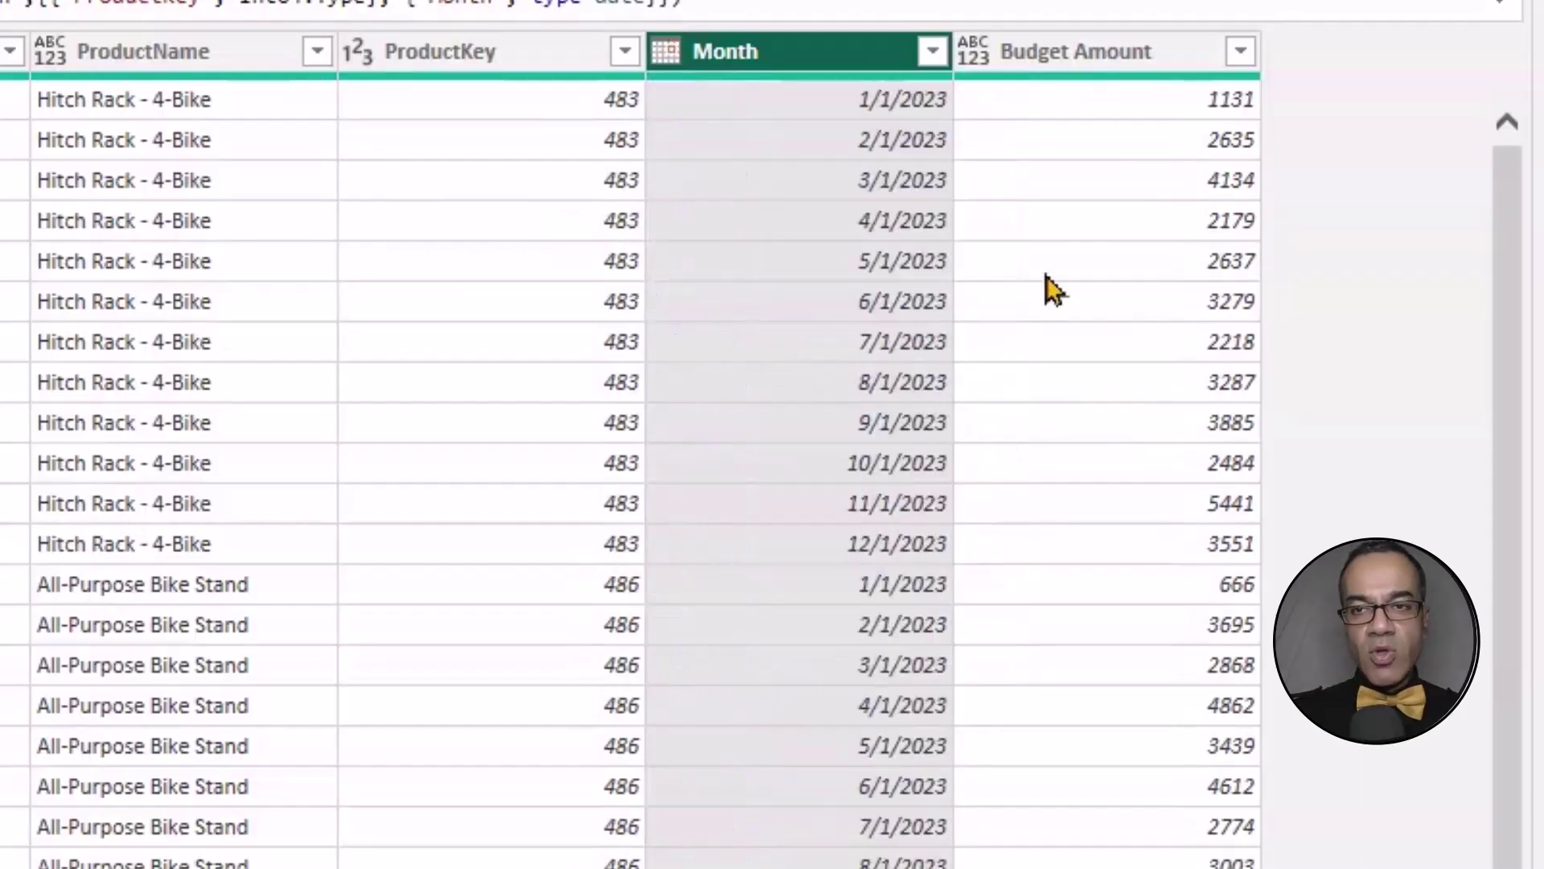
pyautogui.click(975, 51)
pyautogui.click(1122, 133)
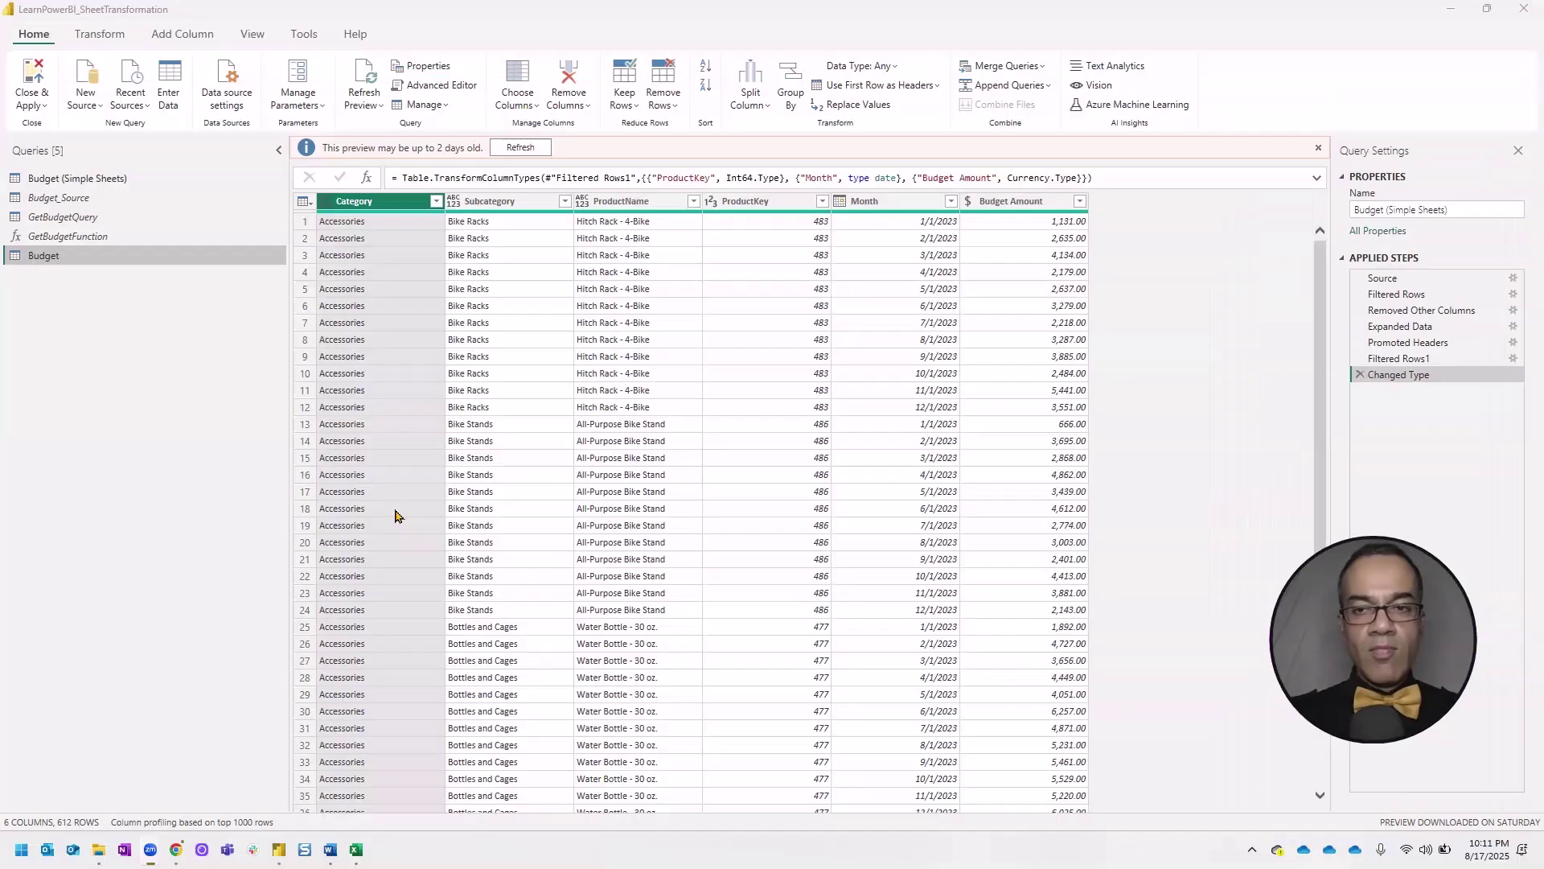
# - Close & Apply to load Budget, glance at Excel's Budget 2024 and 2025 sheets, and return
pyautogui.click(31, 79)
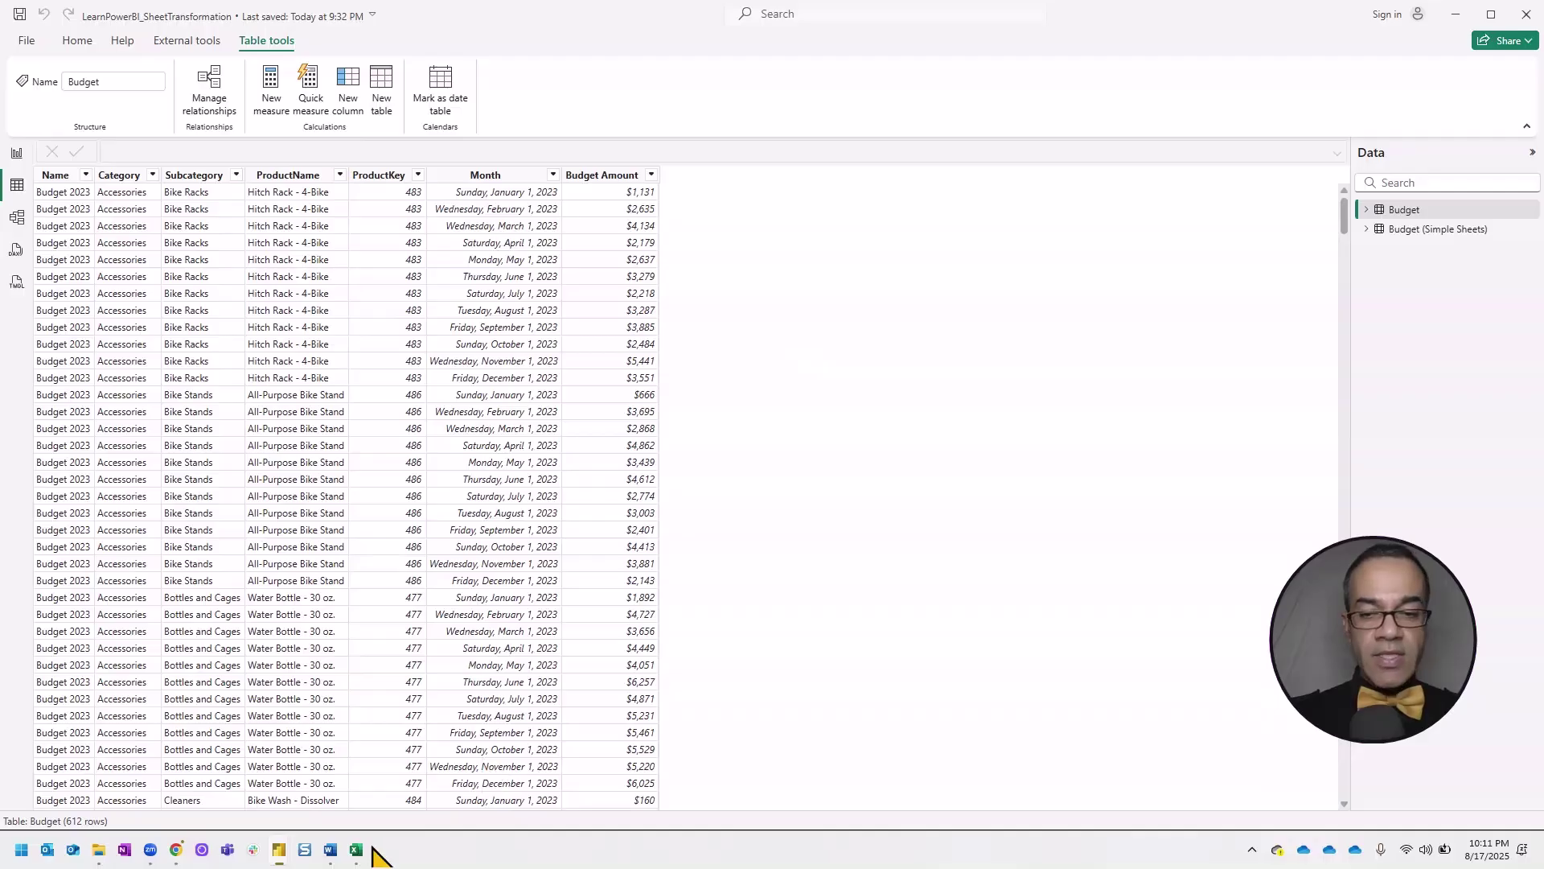
pyautogui.click(357, 849)
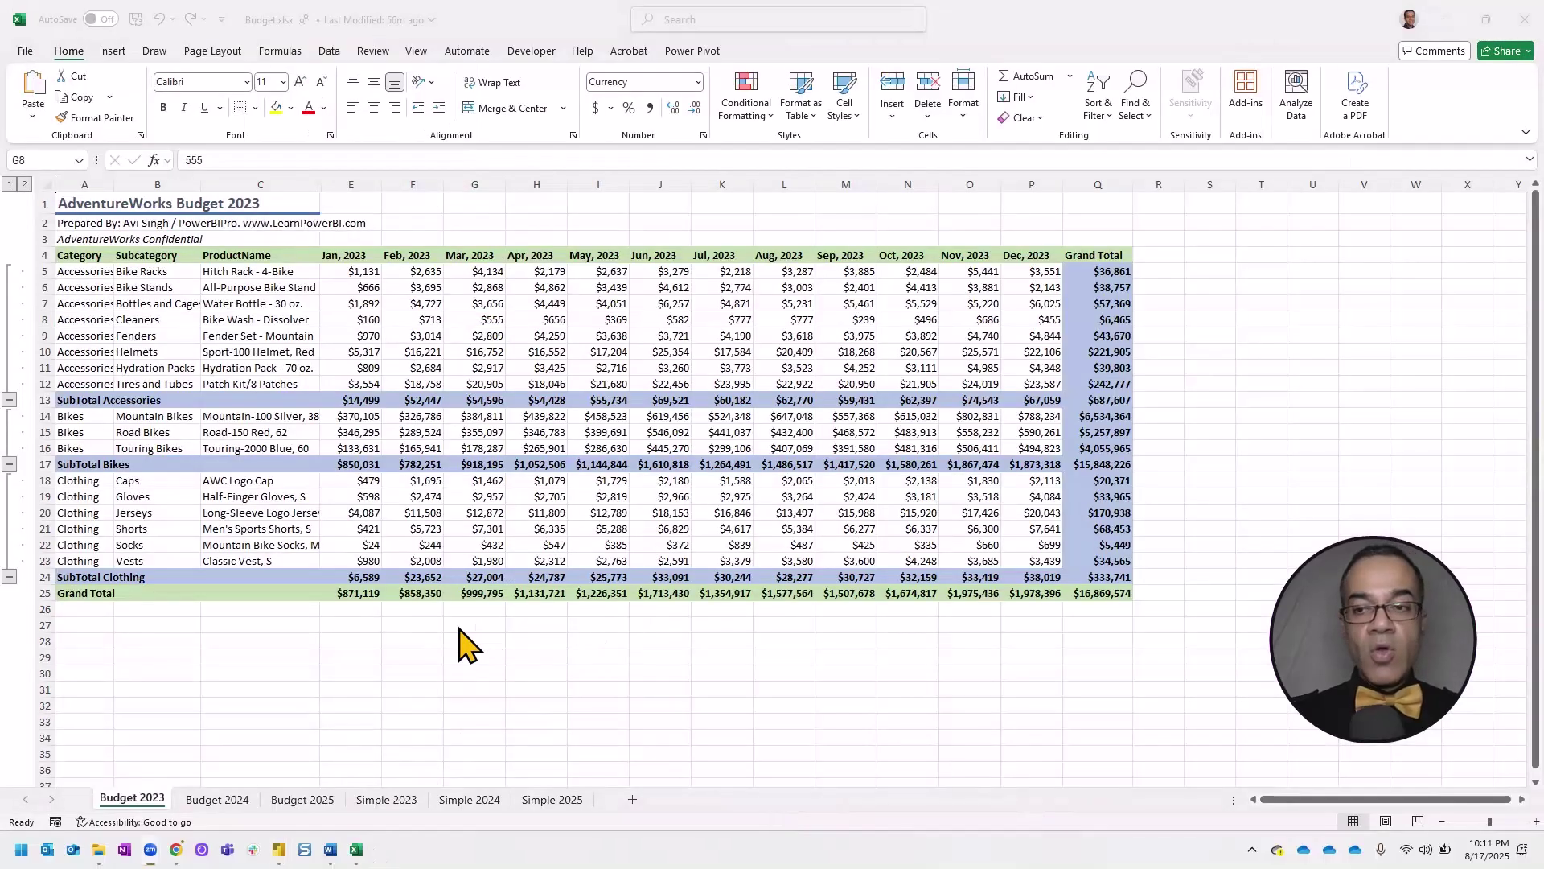
pyautogui.click(218, 798)
pyautogui.click(302, 800)
pyautogui.hotkey('alt', 'Tab')
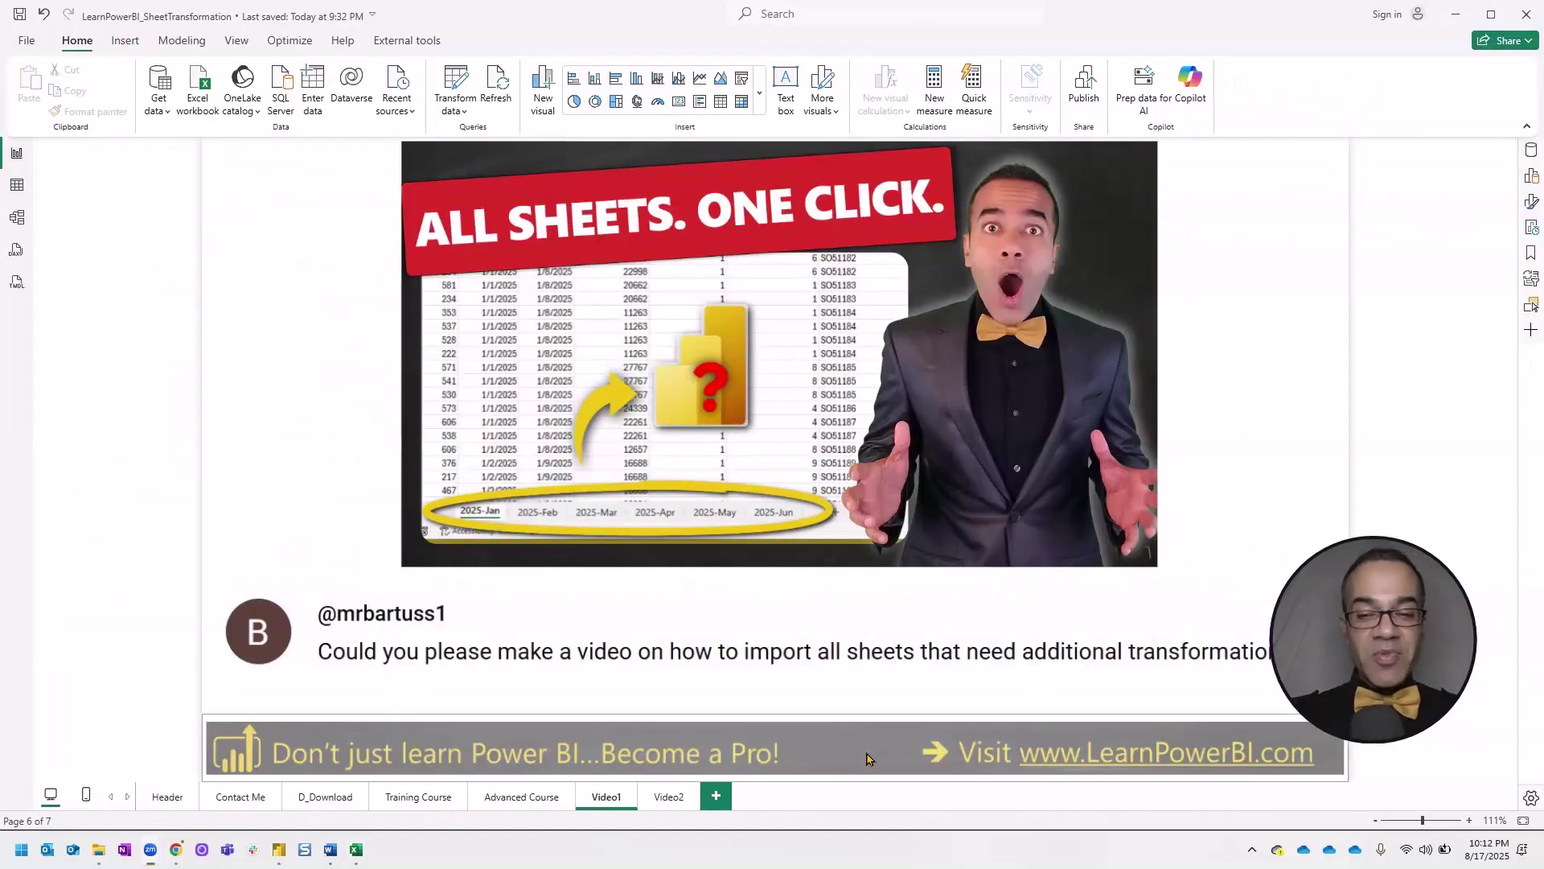
# - Show the Contact Me report page
pyautogui.click(241, 797)
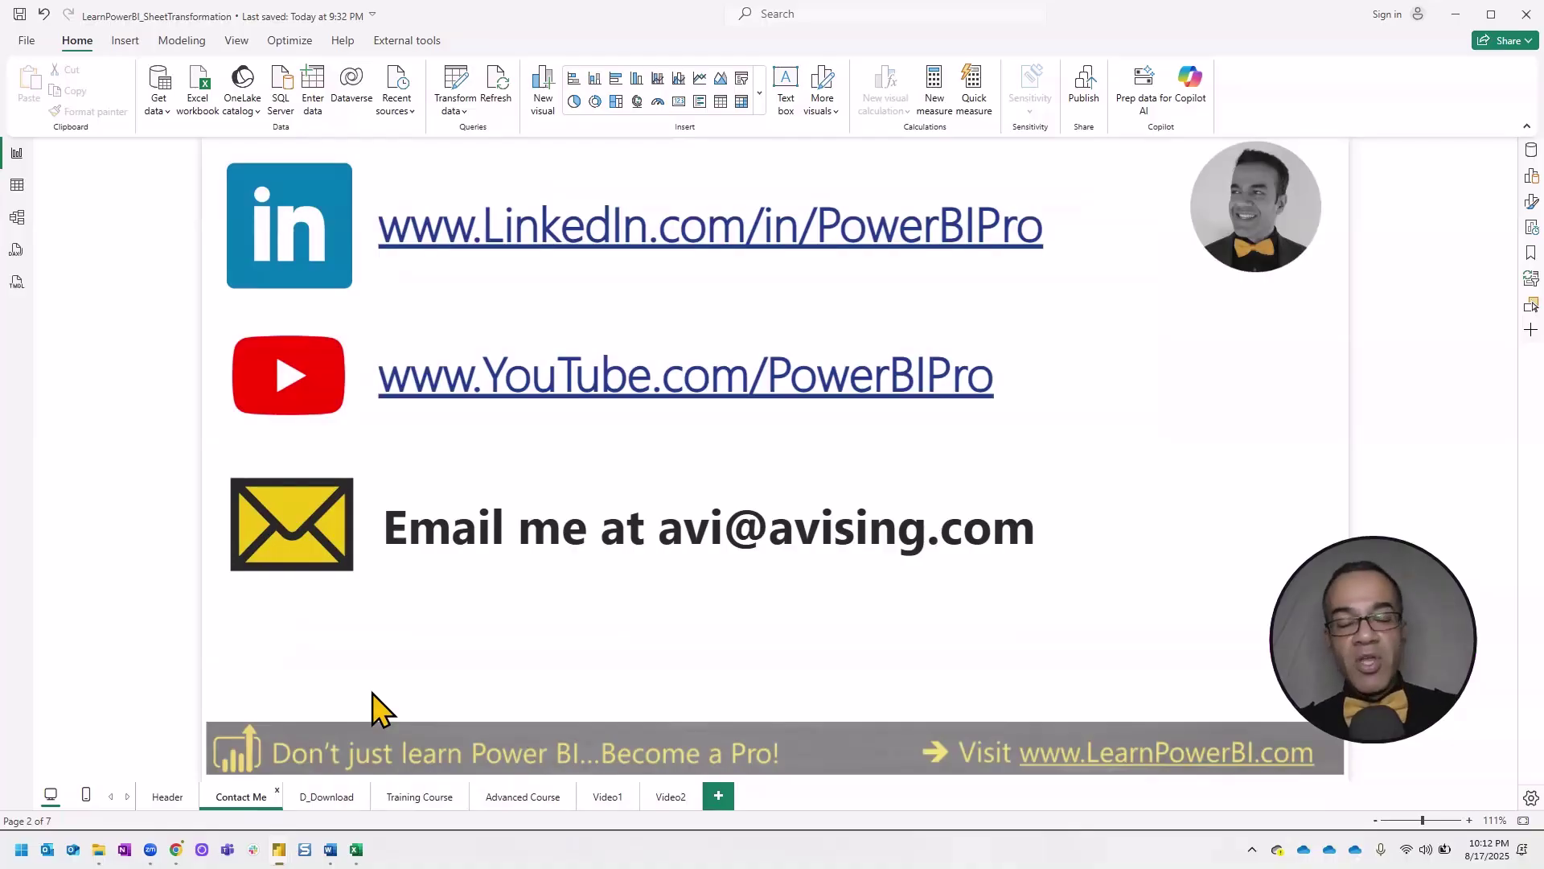